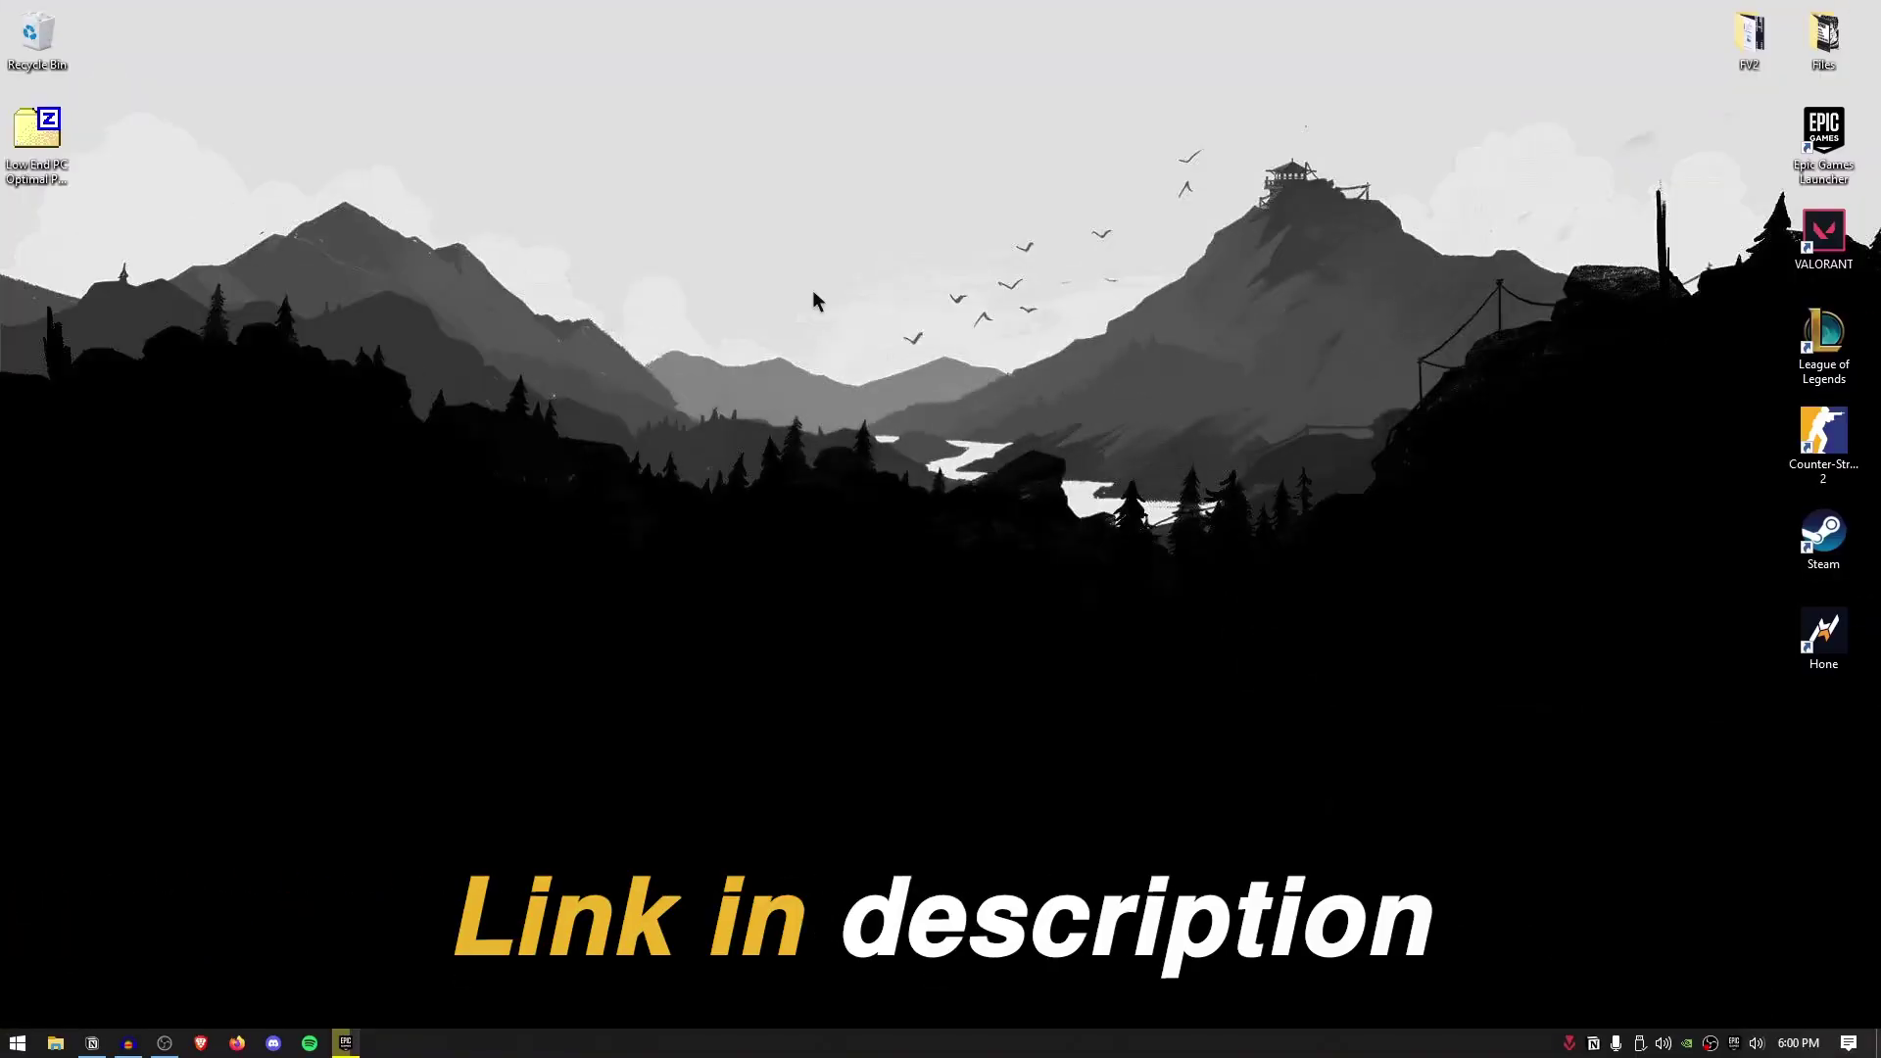
Select the Low End PC Optimal Pack.zip archive on the desktop.
{"action": "left_click", "coordinate": [65, 160]}
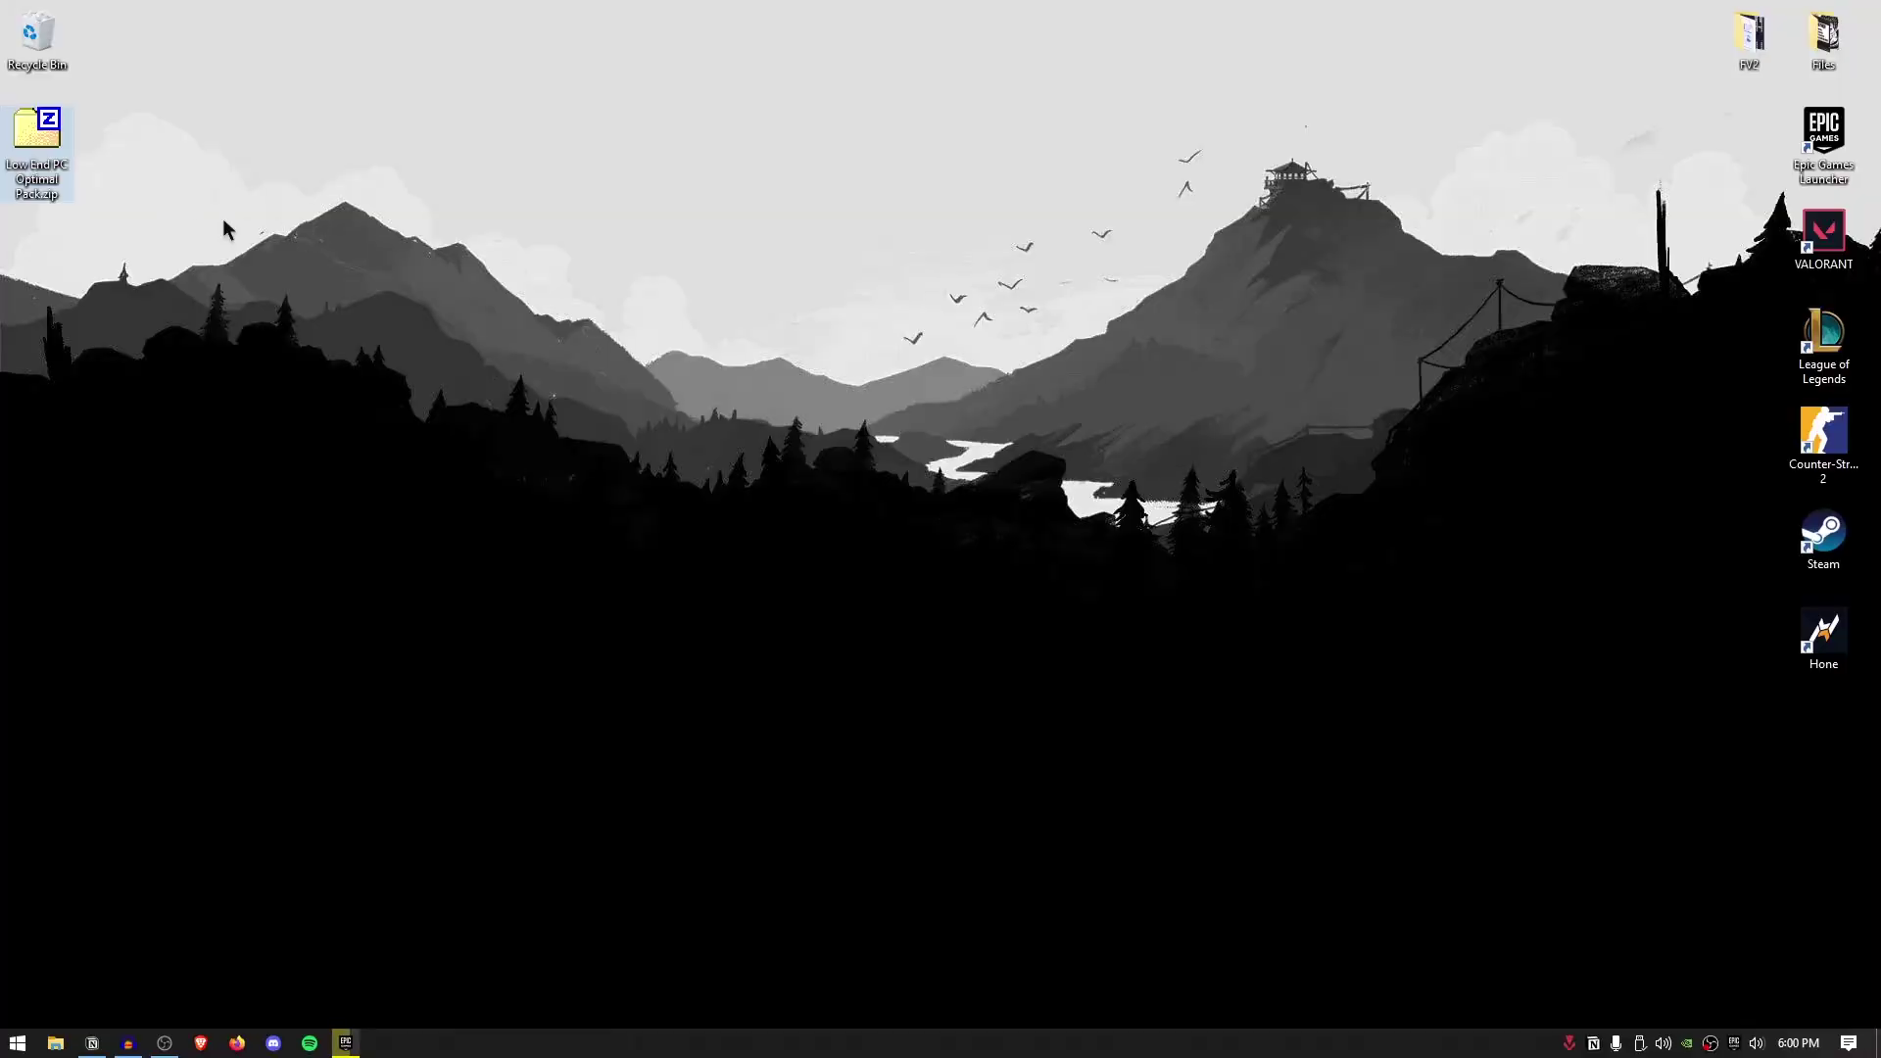
Extract Low End PC Optimal Pack.zip with 7-Zip and browse into its 0-CPU folder.
{"action": "right_click", "coordinate": [46, 160]}
{"action": "mouse_move", "coordinate": [250, 203]}
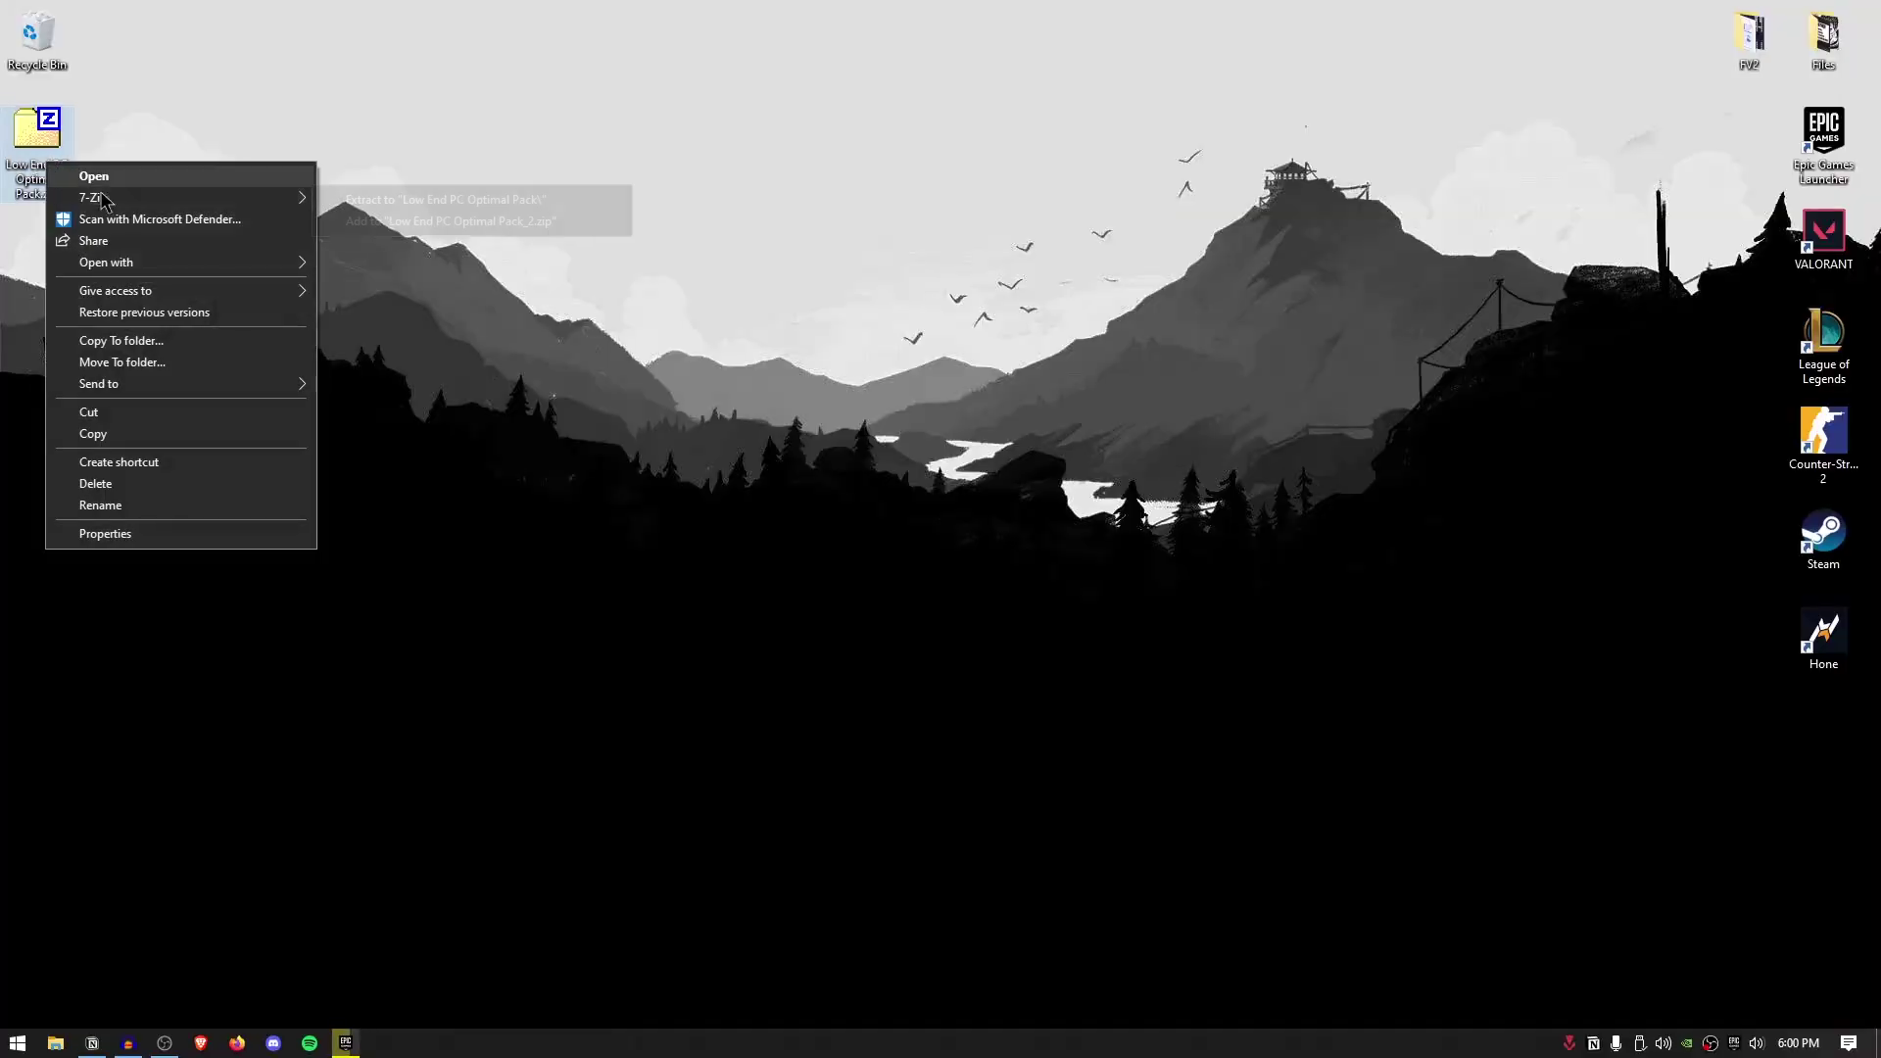
{"action": "left_click", "coordinate": [389, 203]}
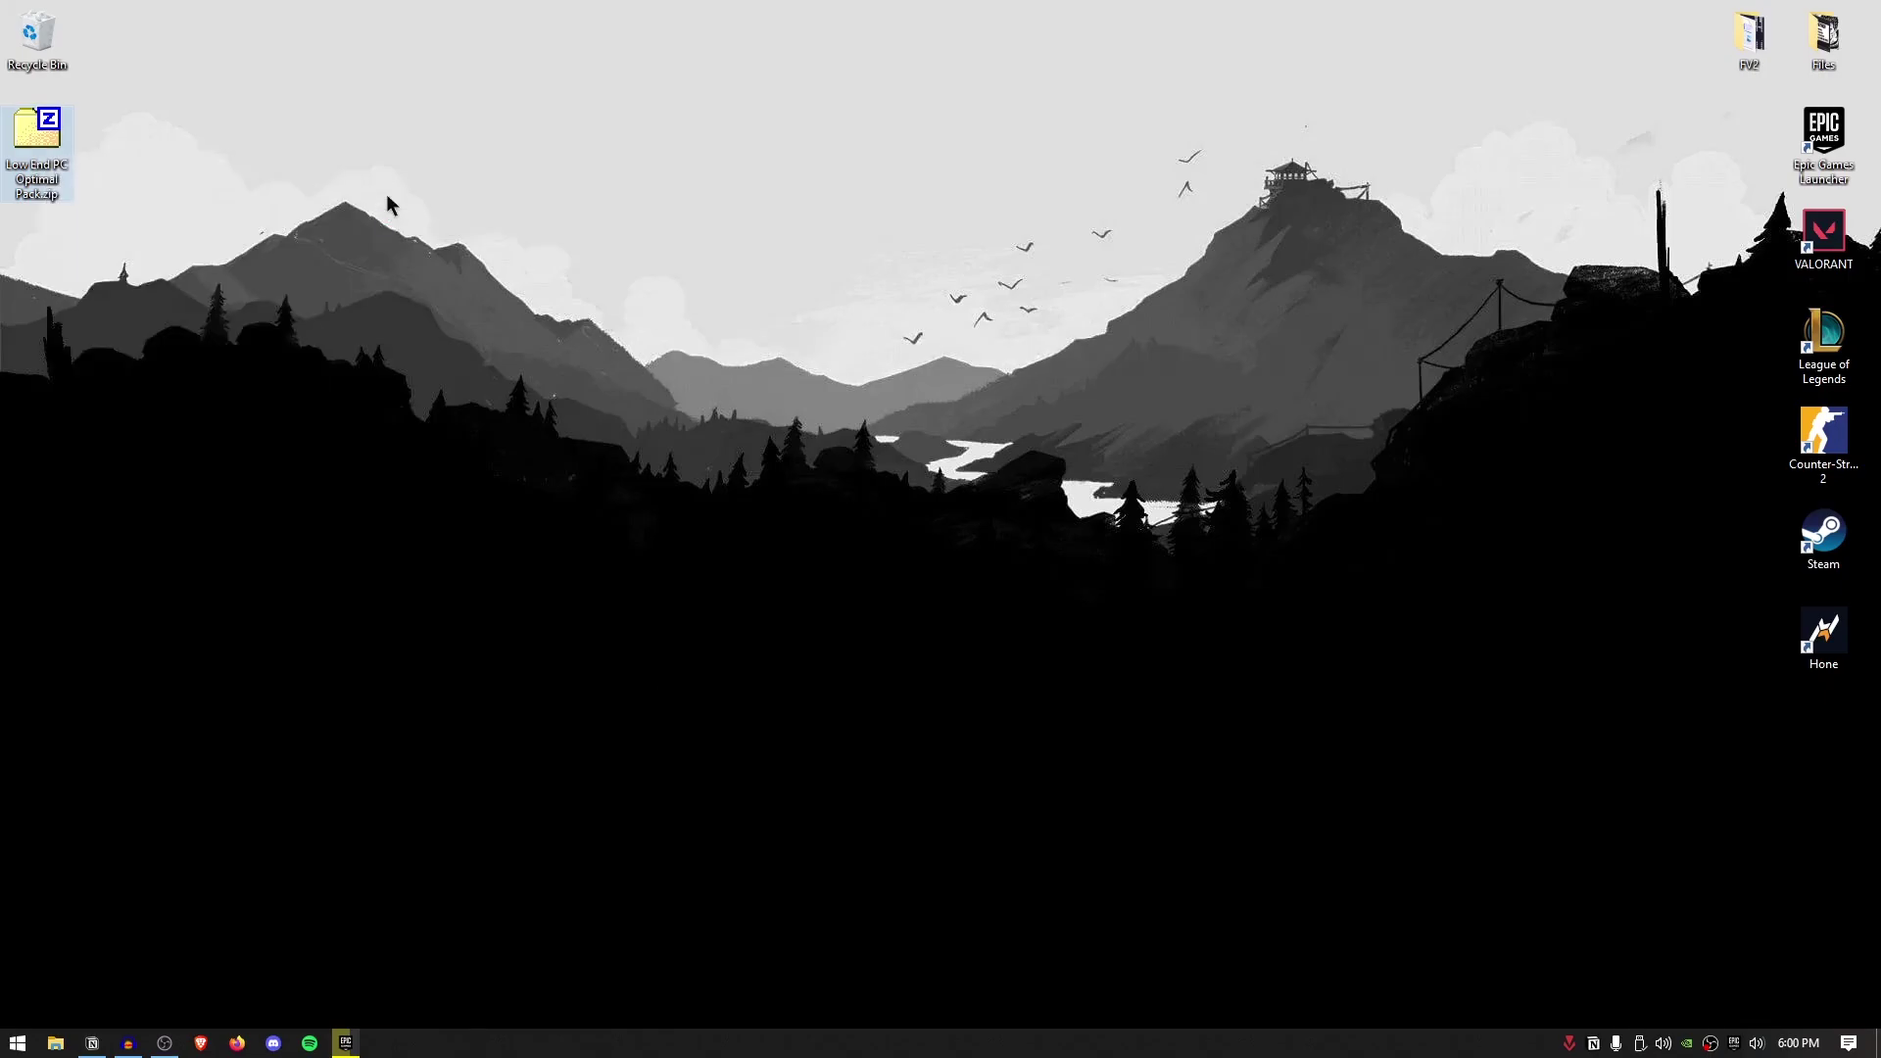
{"action": "double_click", "coordinate": [37, 240]}
{"action": "double_click", "coordinate": [534, 272]}
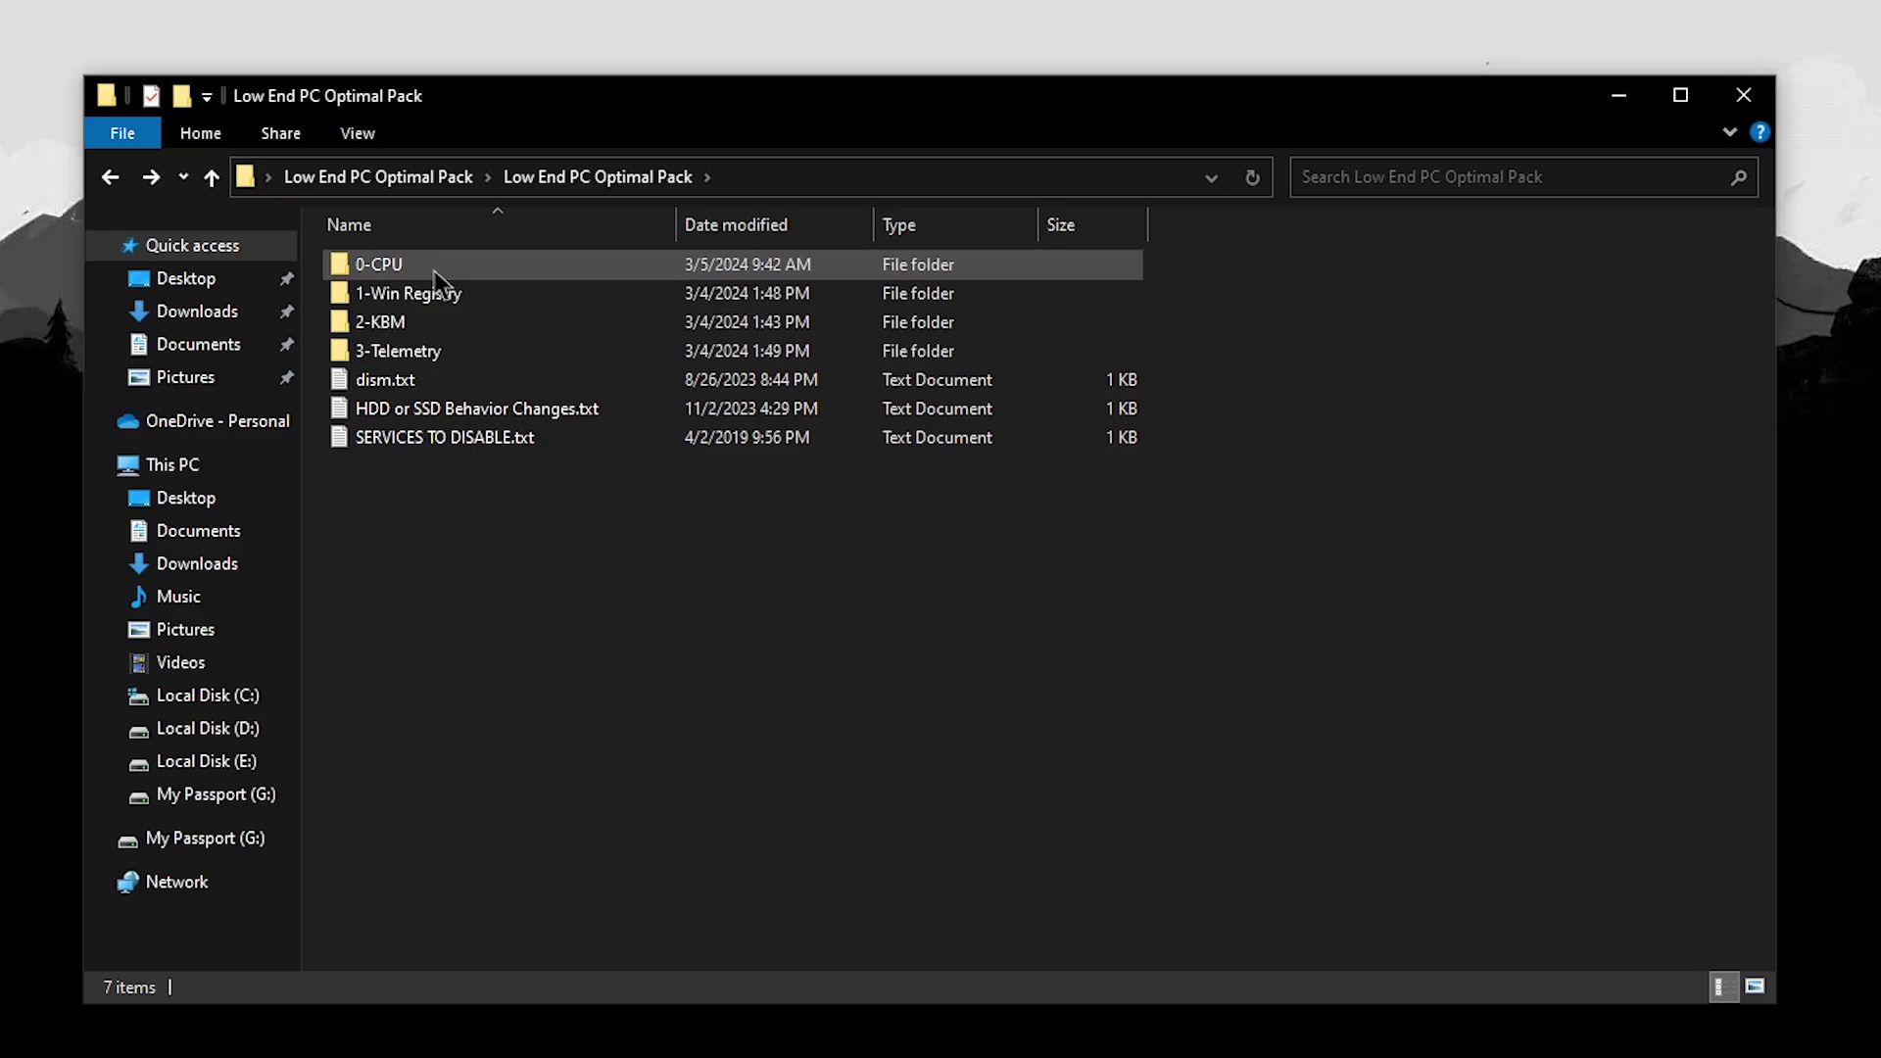
{"action": "double_click", "coordinate": [387, 265]}
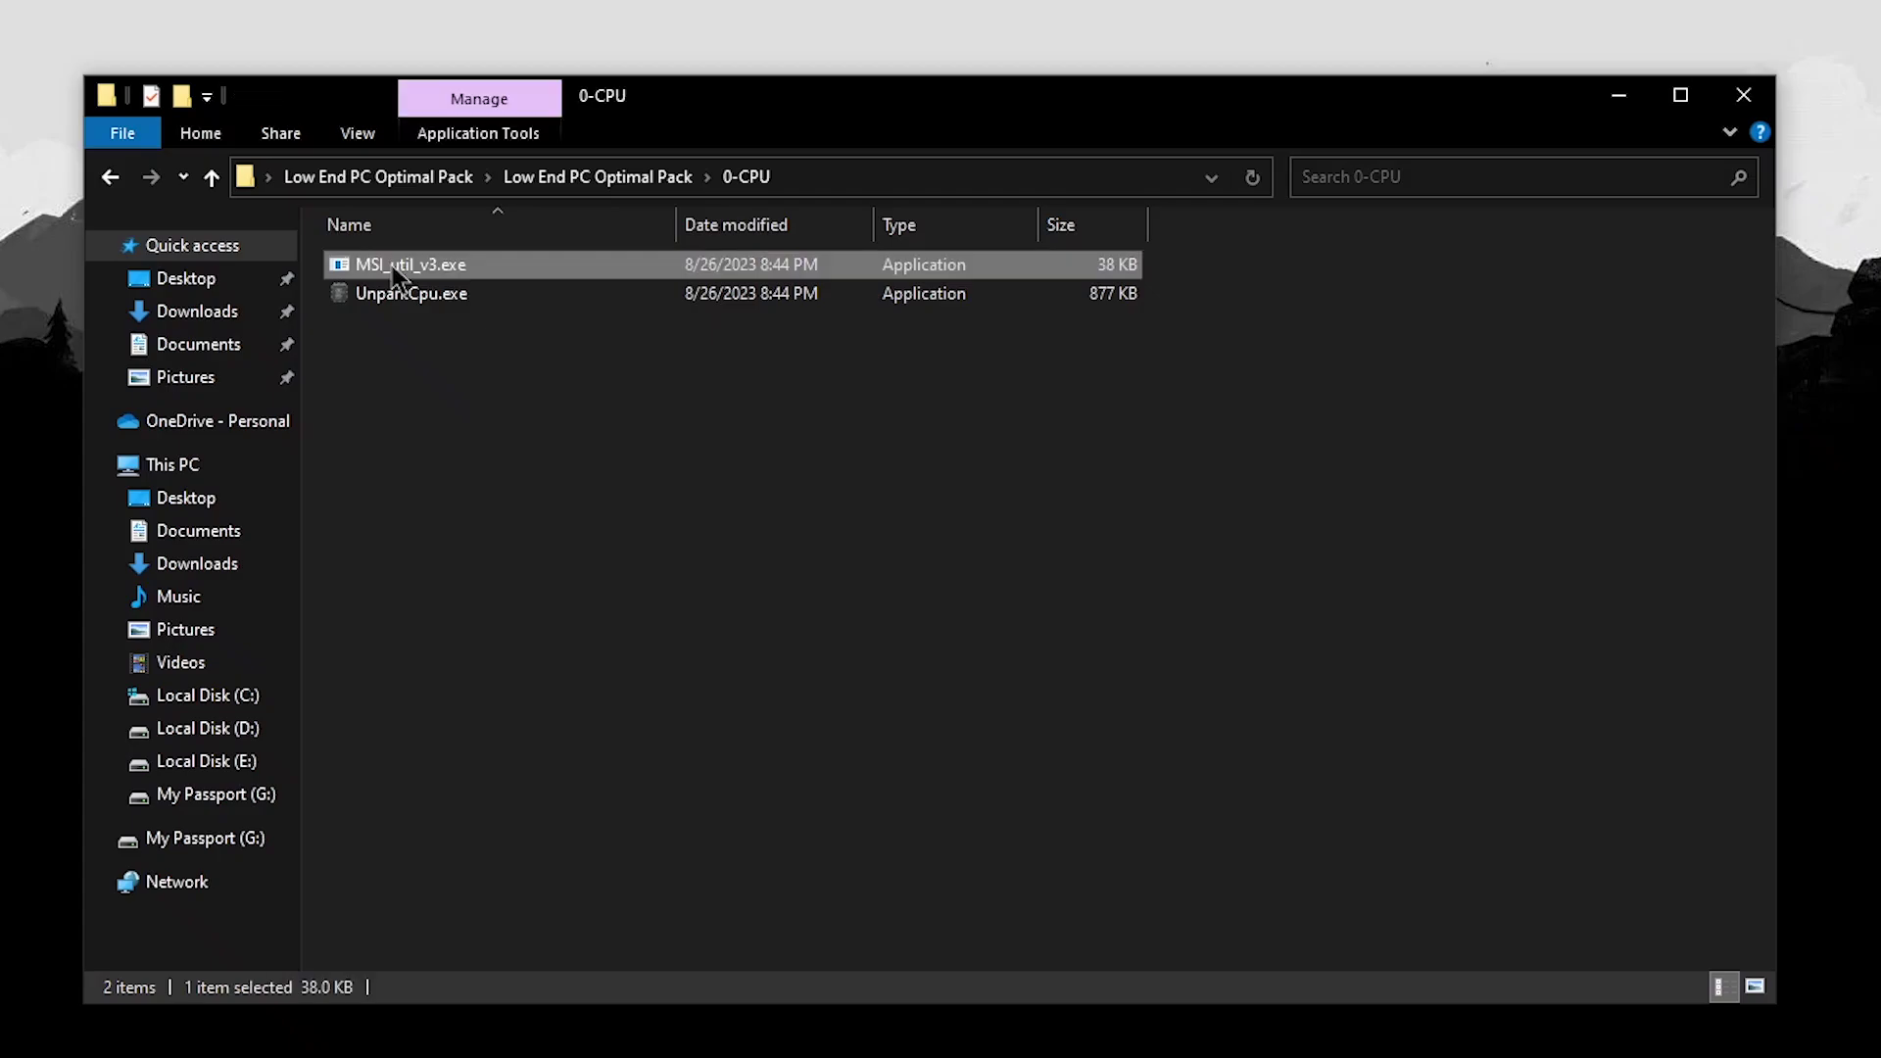
Run MSI_util_v3.exe as administrator, set the SATA AHCI Controller's interrupt priority to Undefined, and apply.
{"action": "right_click", "coordinate": [521, 269]}
{"action": "left_click", "coordinate": [567, 303]}
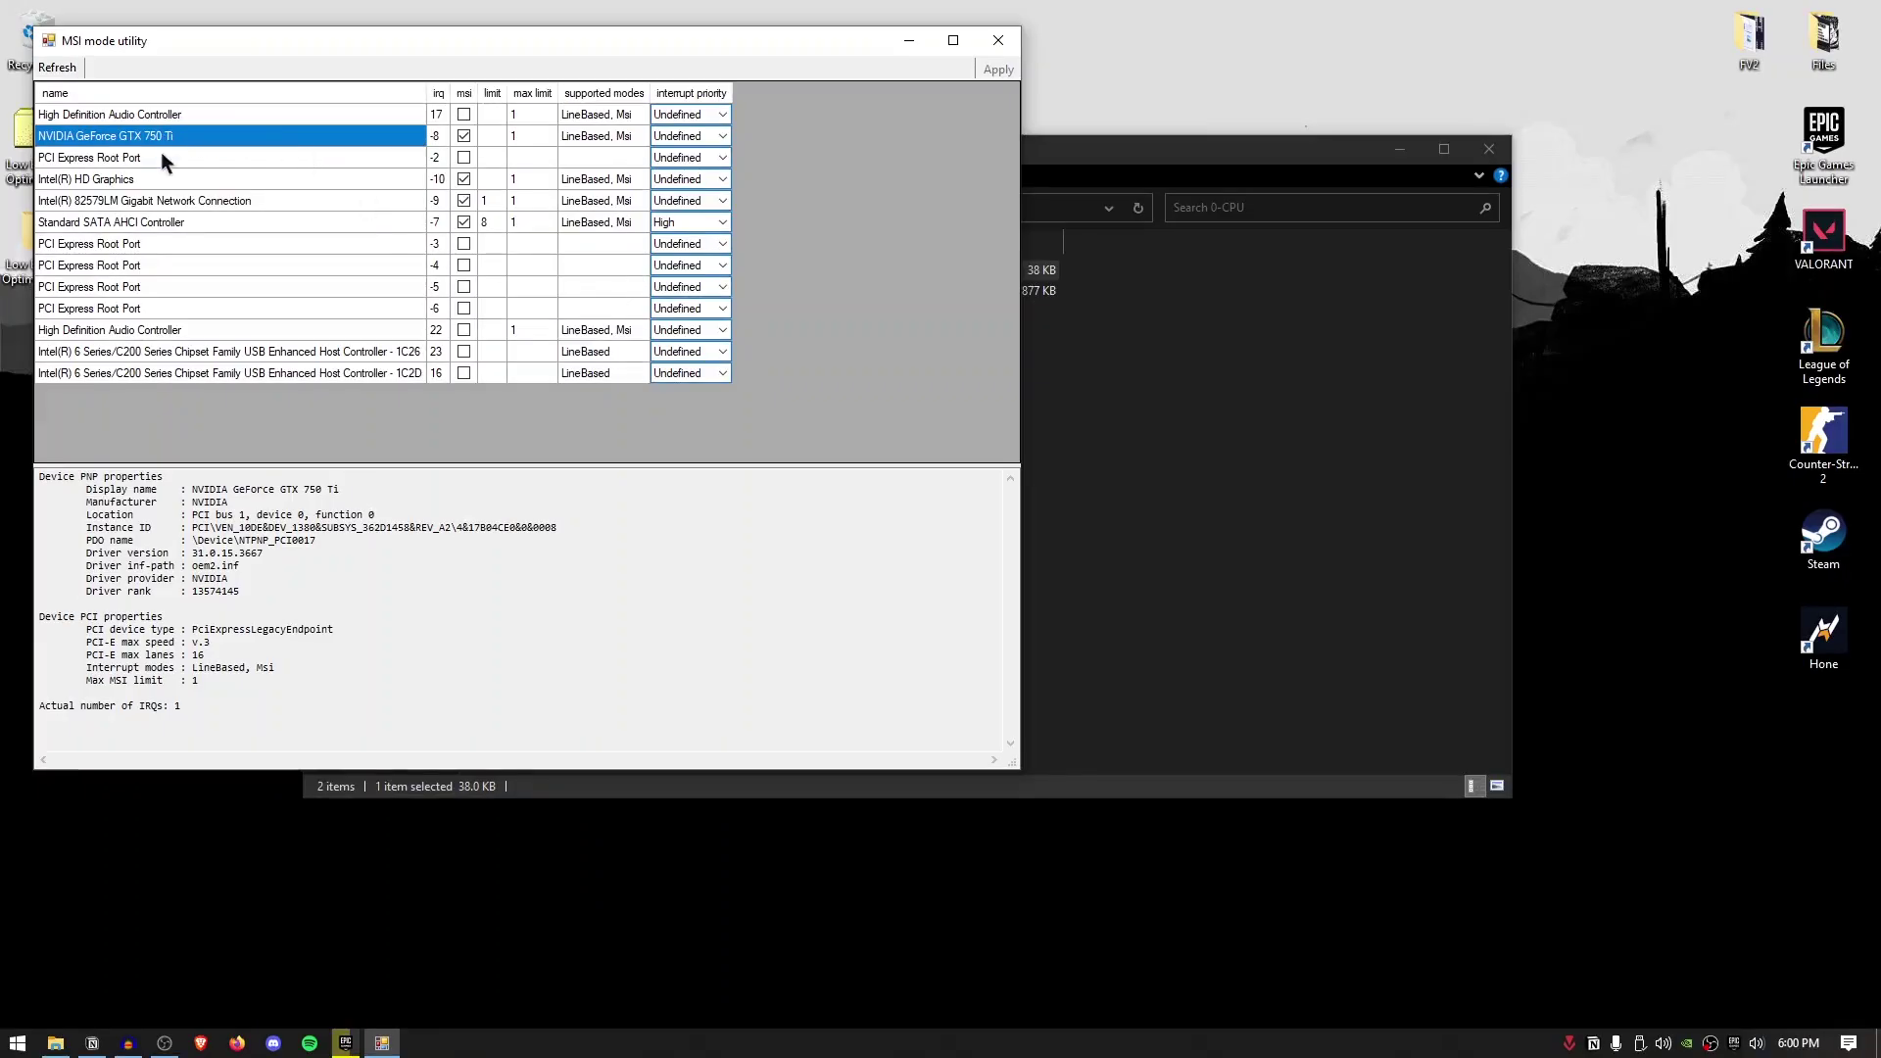
{"action": "left_click", "coordinate": [157, 201]}
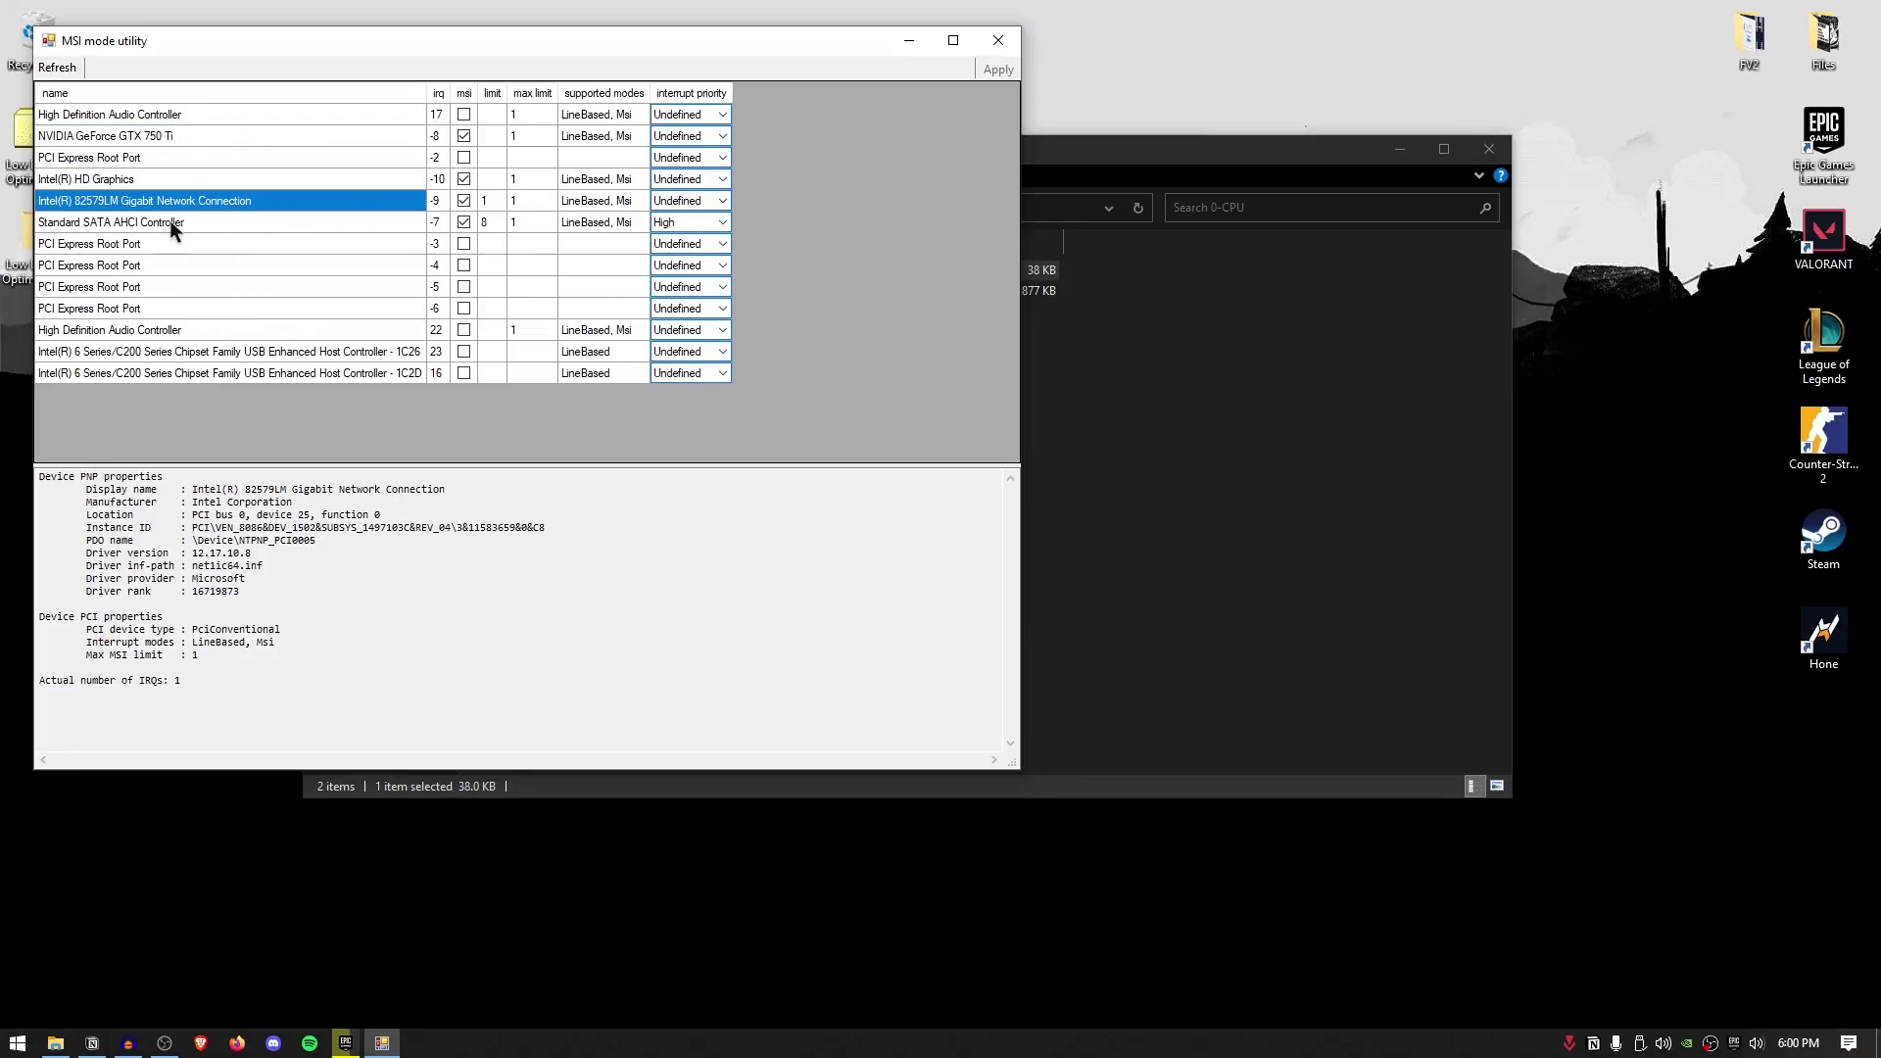
{"action": "left_click", "coordinate": [171, 225]}
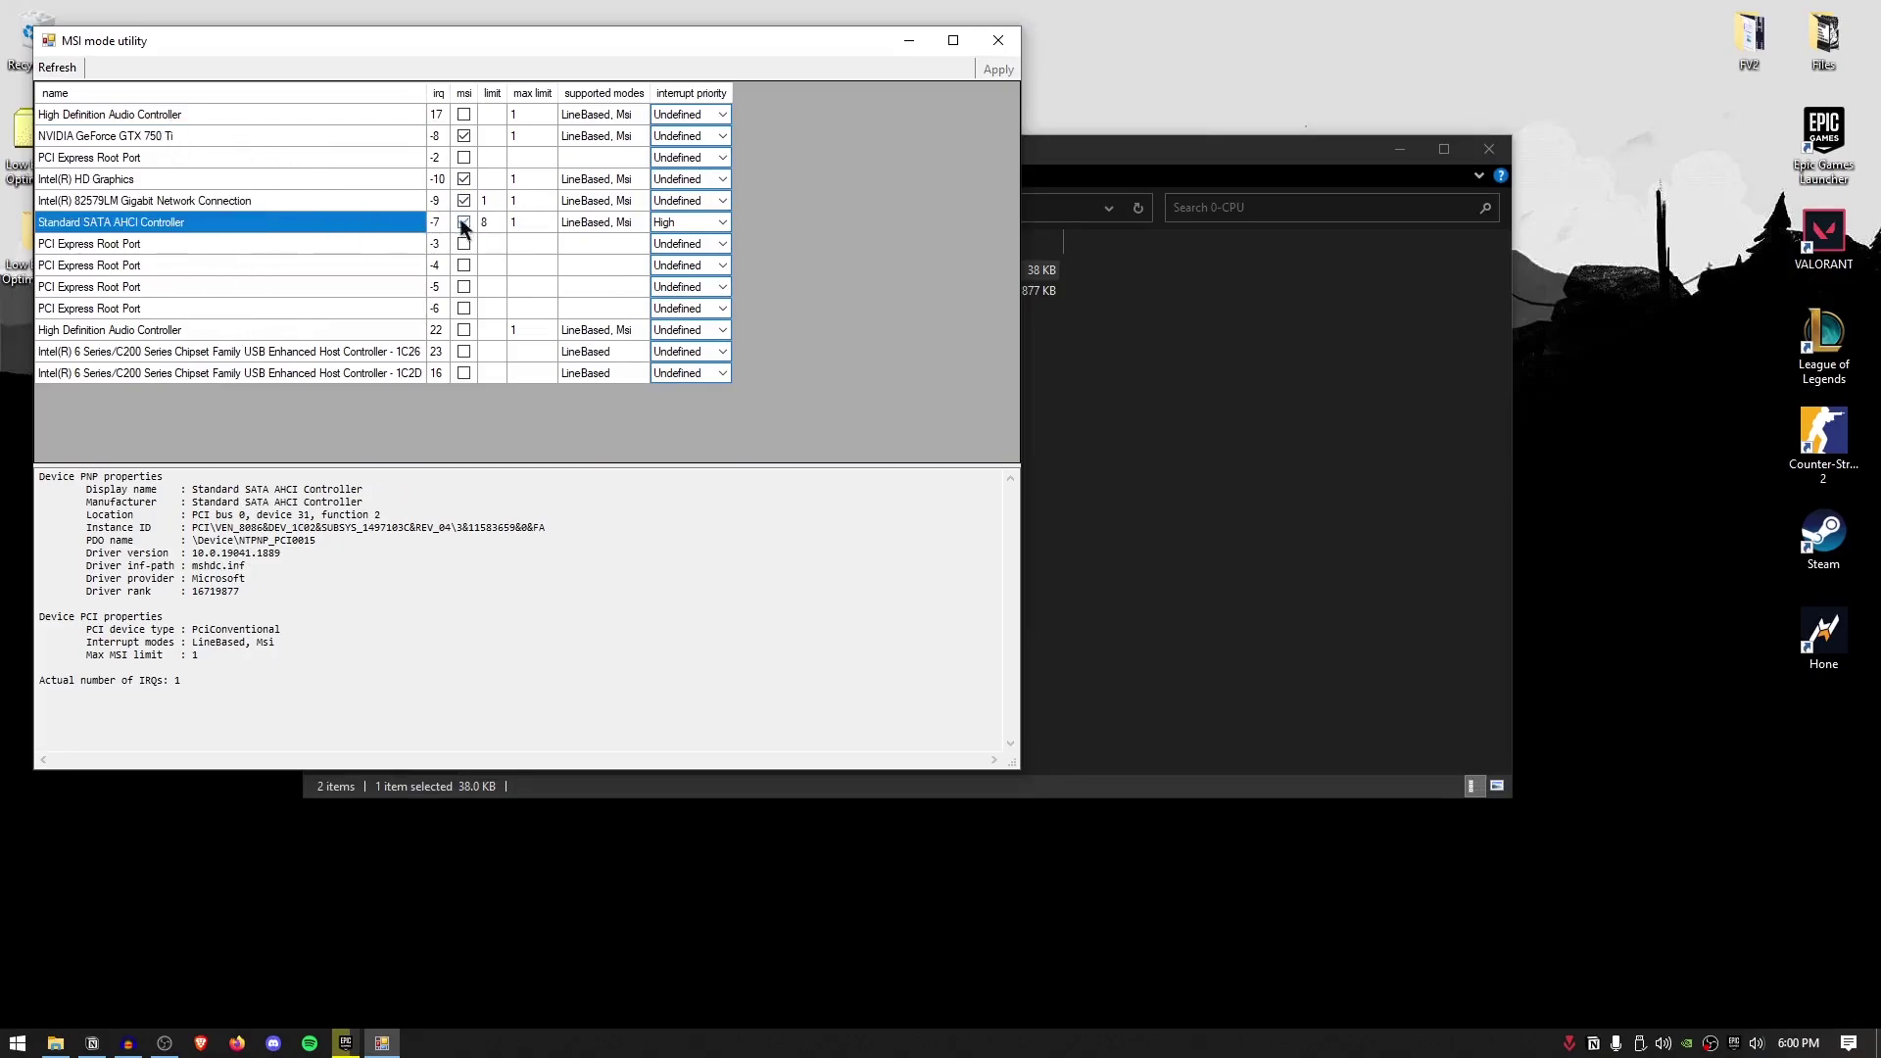
{"action": "left_click", "coordinate": [688, 221]}
{"action": "left_click", "coordinate": [715, 224]}
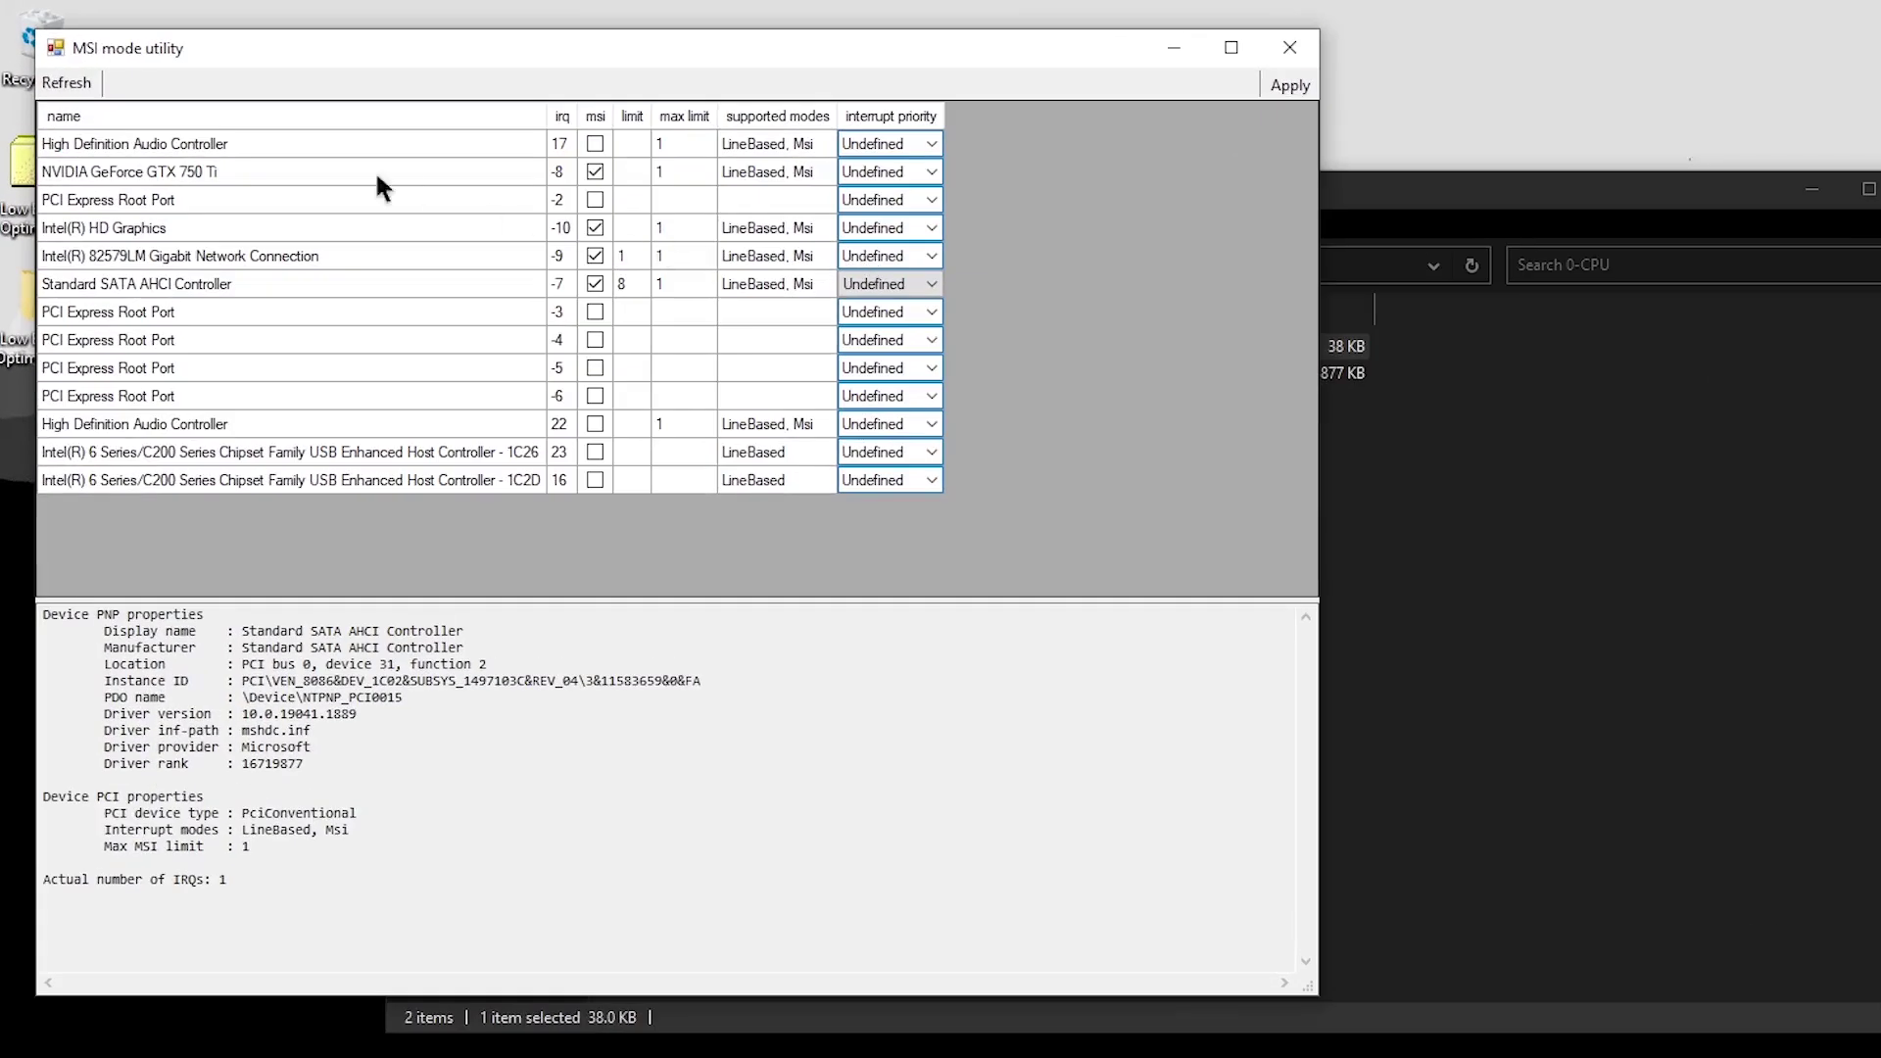
{"action": "left_click", "coordinate": [231, 172]}
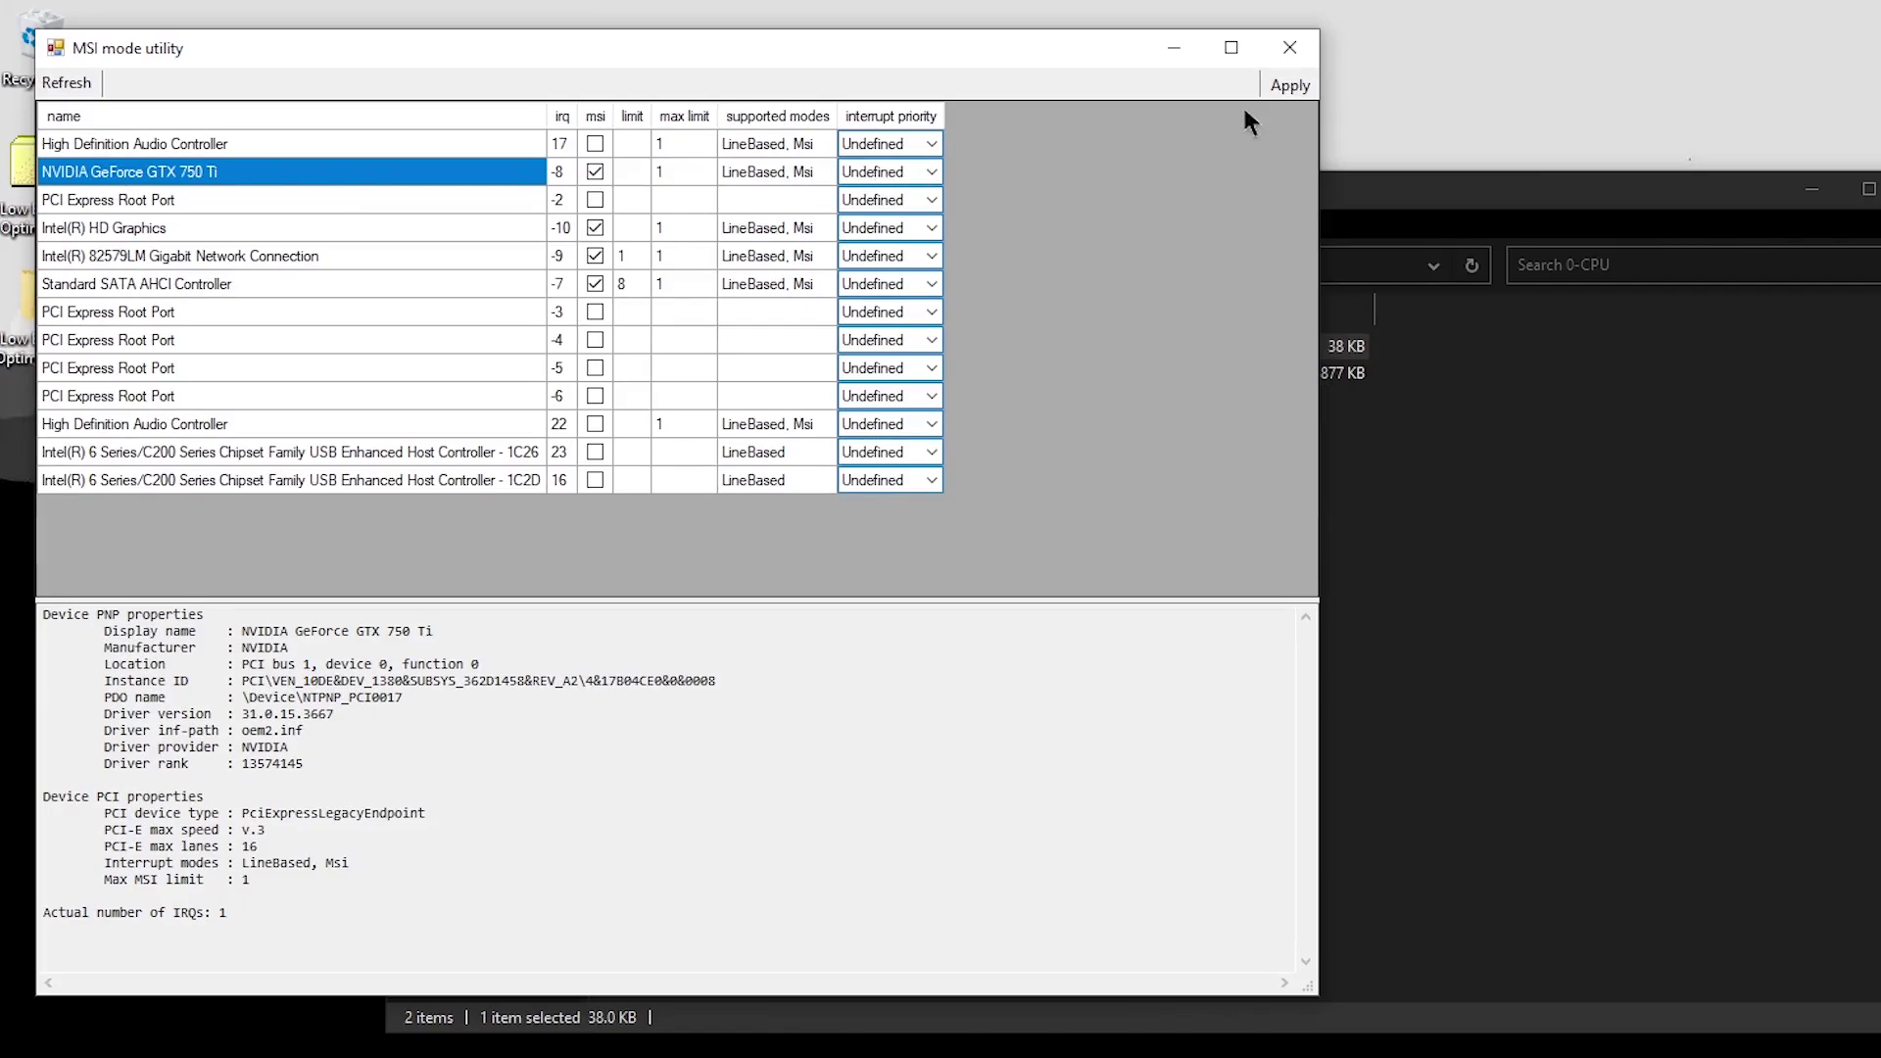
{"action": "left_click", "coordinate": [1287, 84]}
{"action": "left_click", "coordinate": [1289, 49]}
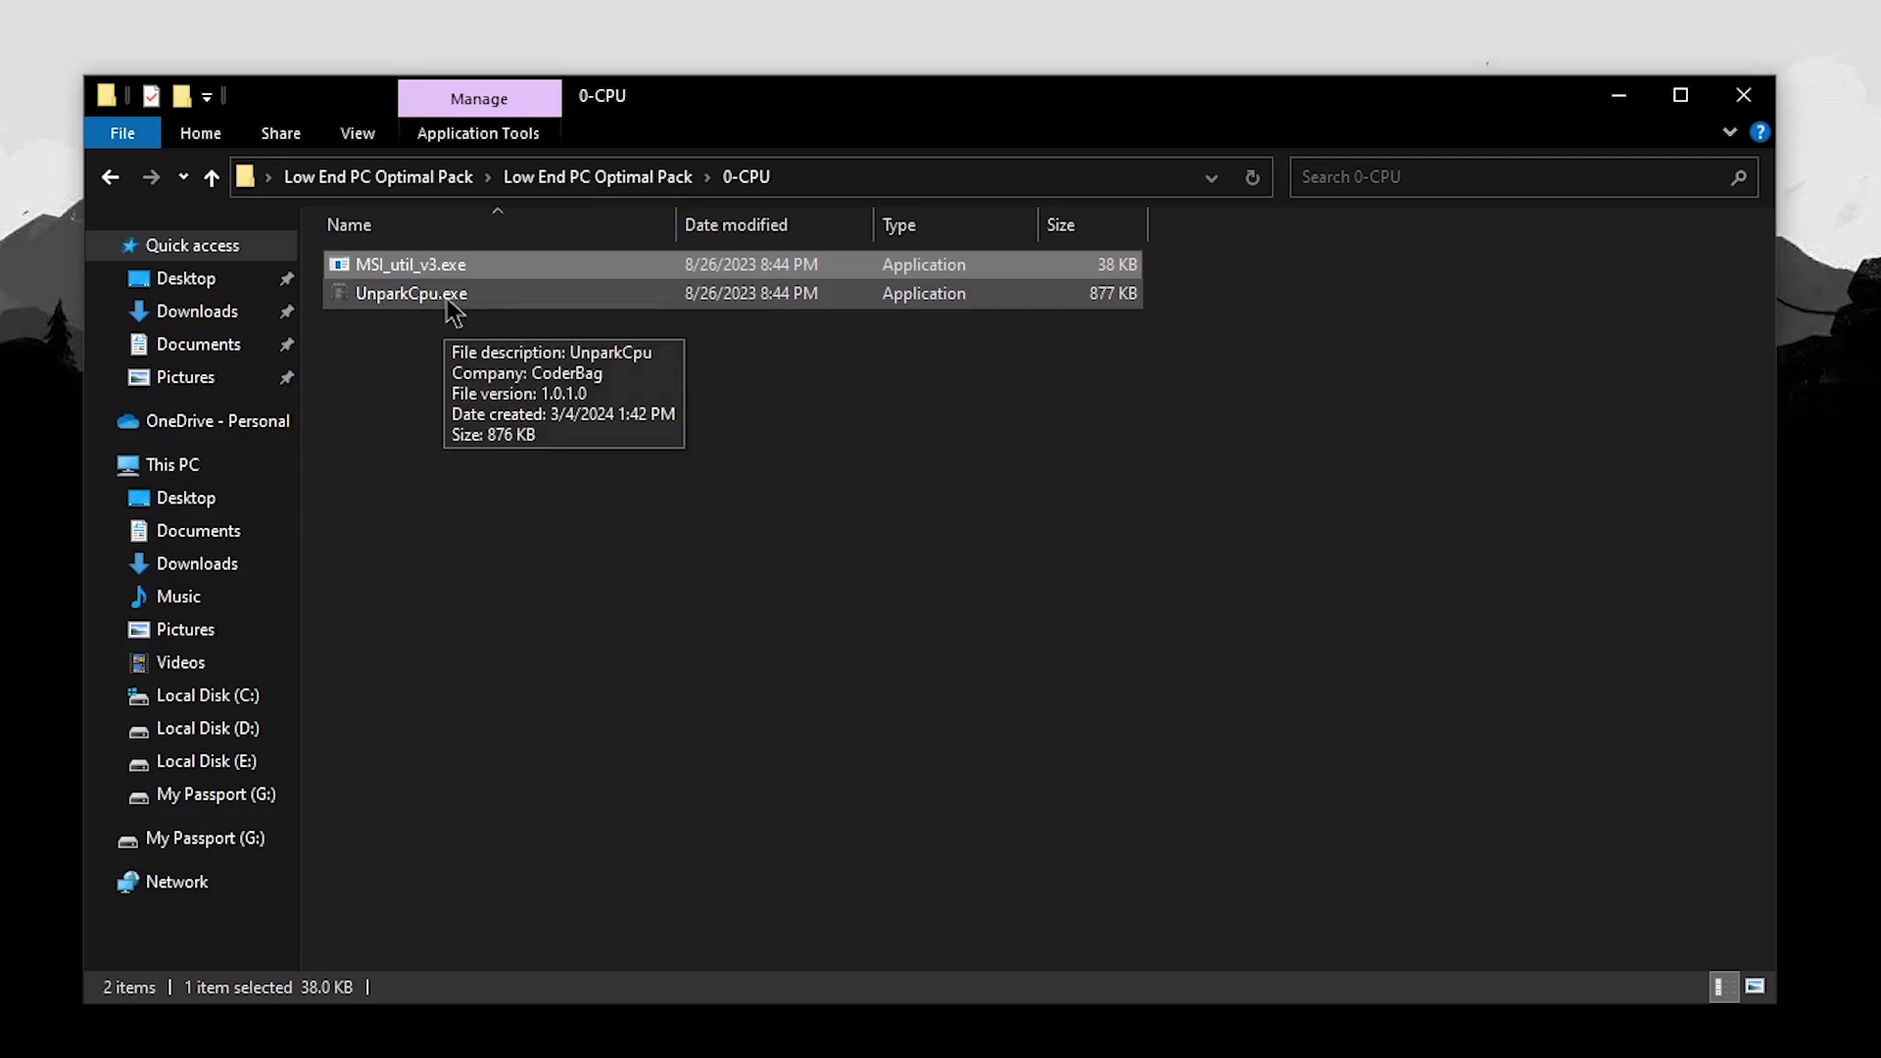
Run UnparkCpu.exe as administrator, keep Hone Ultimate Power Plan, and apply a 100% core parking index.
{"action": "right_click", "coordinate": [450, 315]}
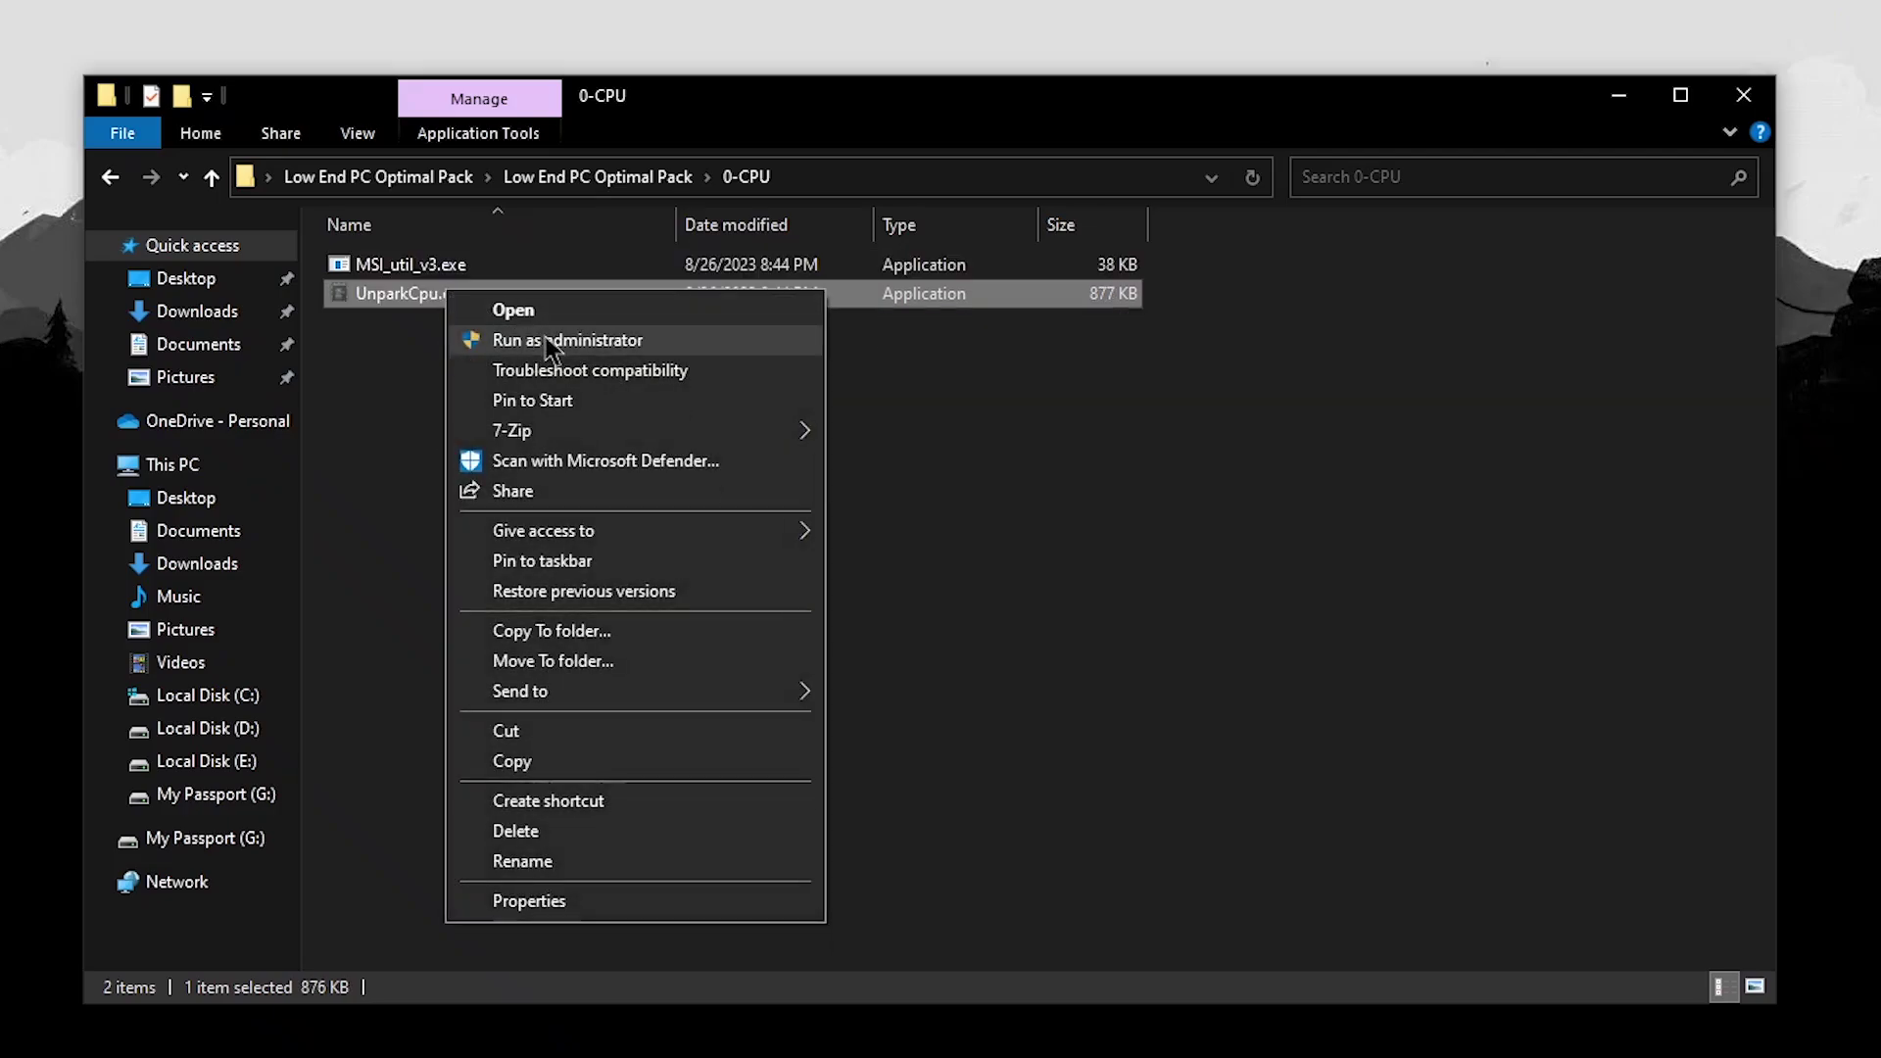
{"action": "left_click", "coordinate": [496, 341]}
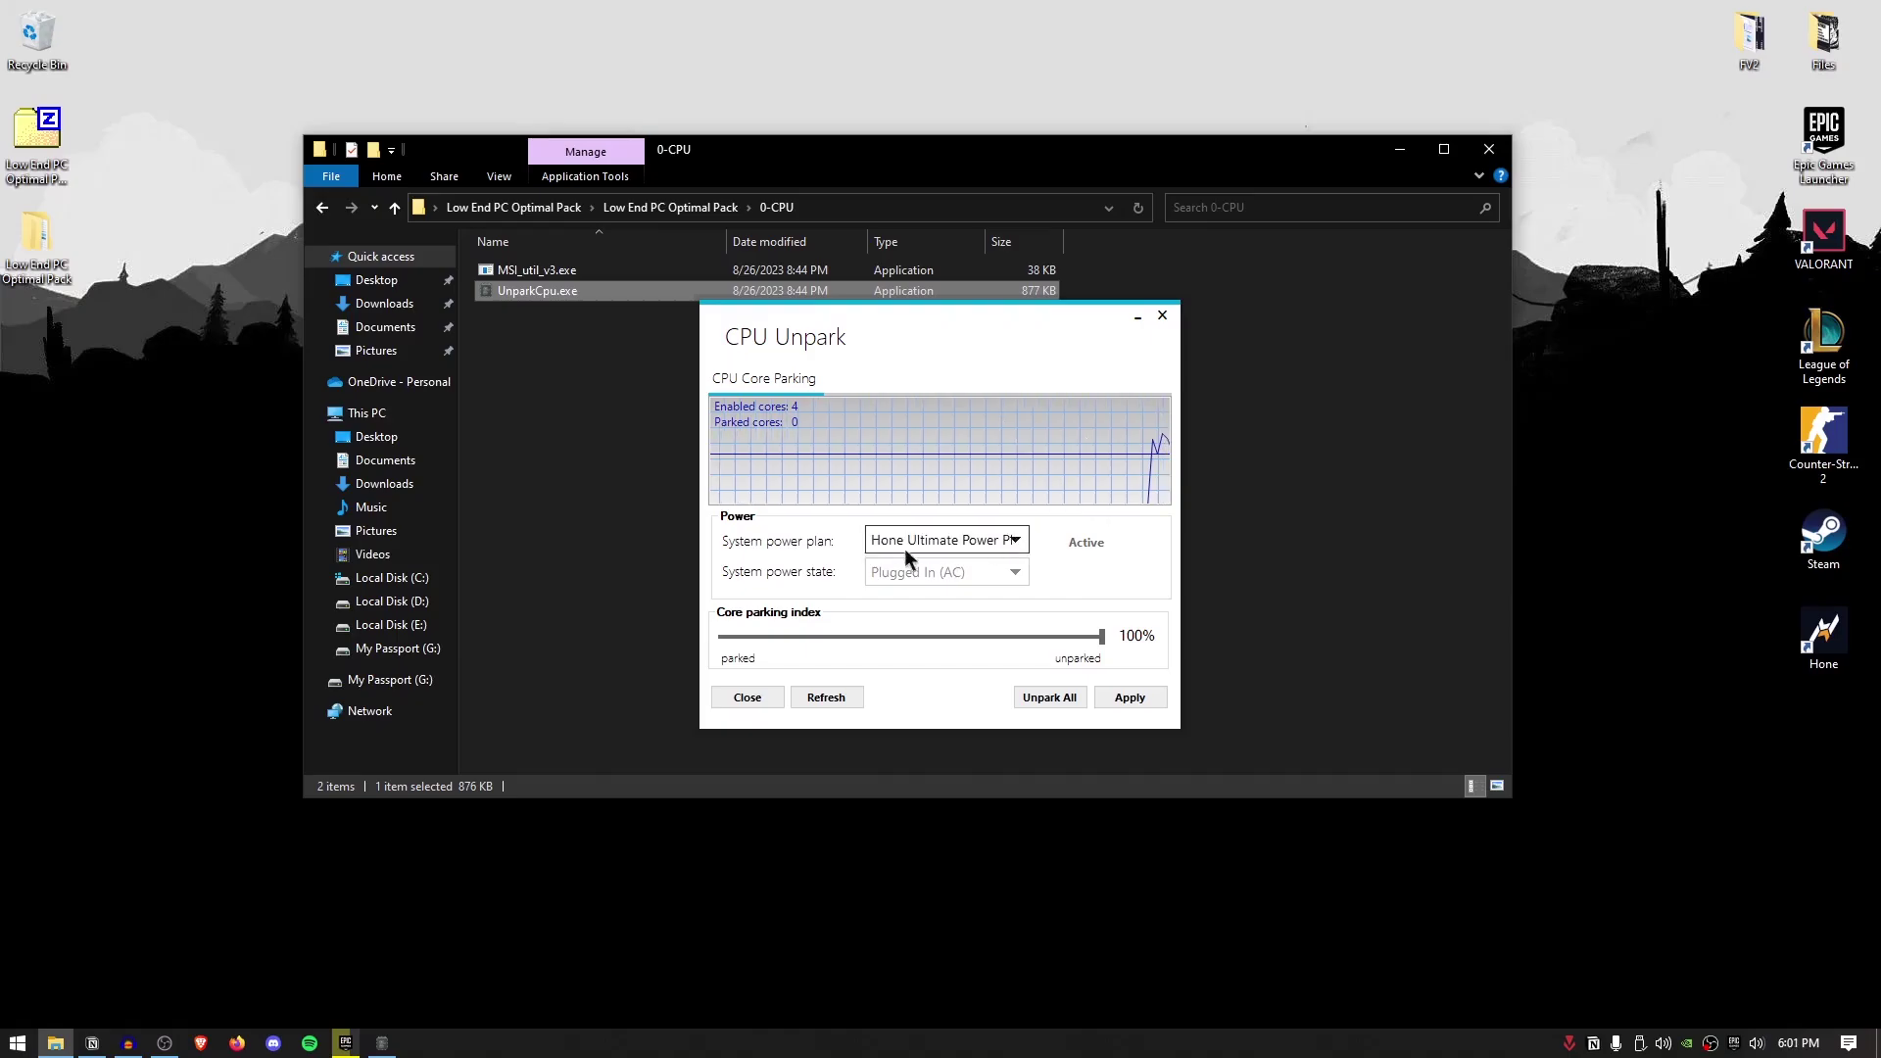
{"action": "left_click", "coordinate": [1019, 540]}
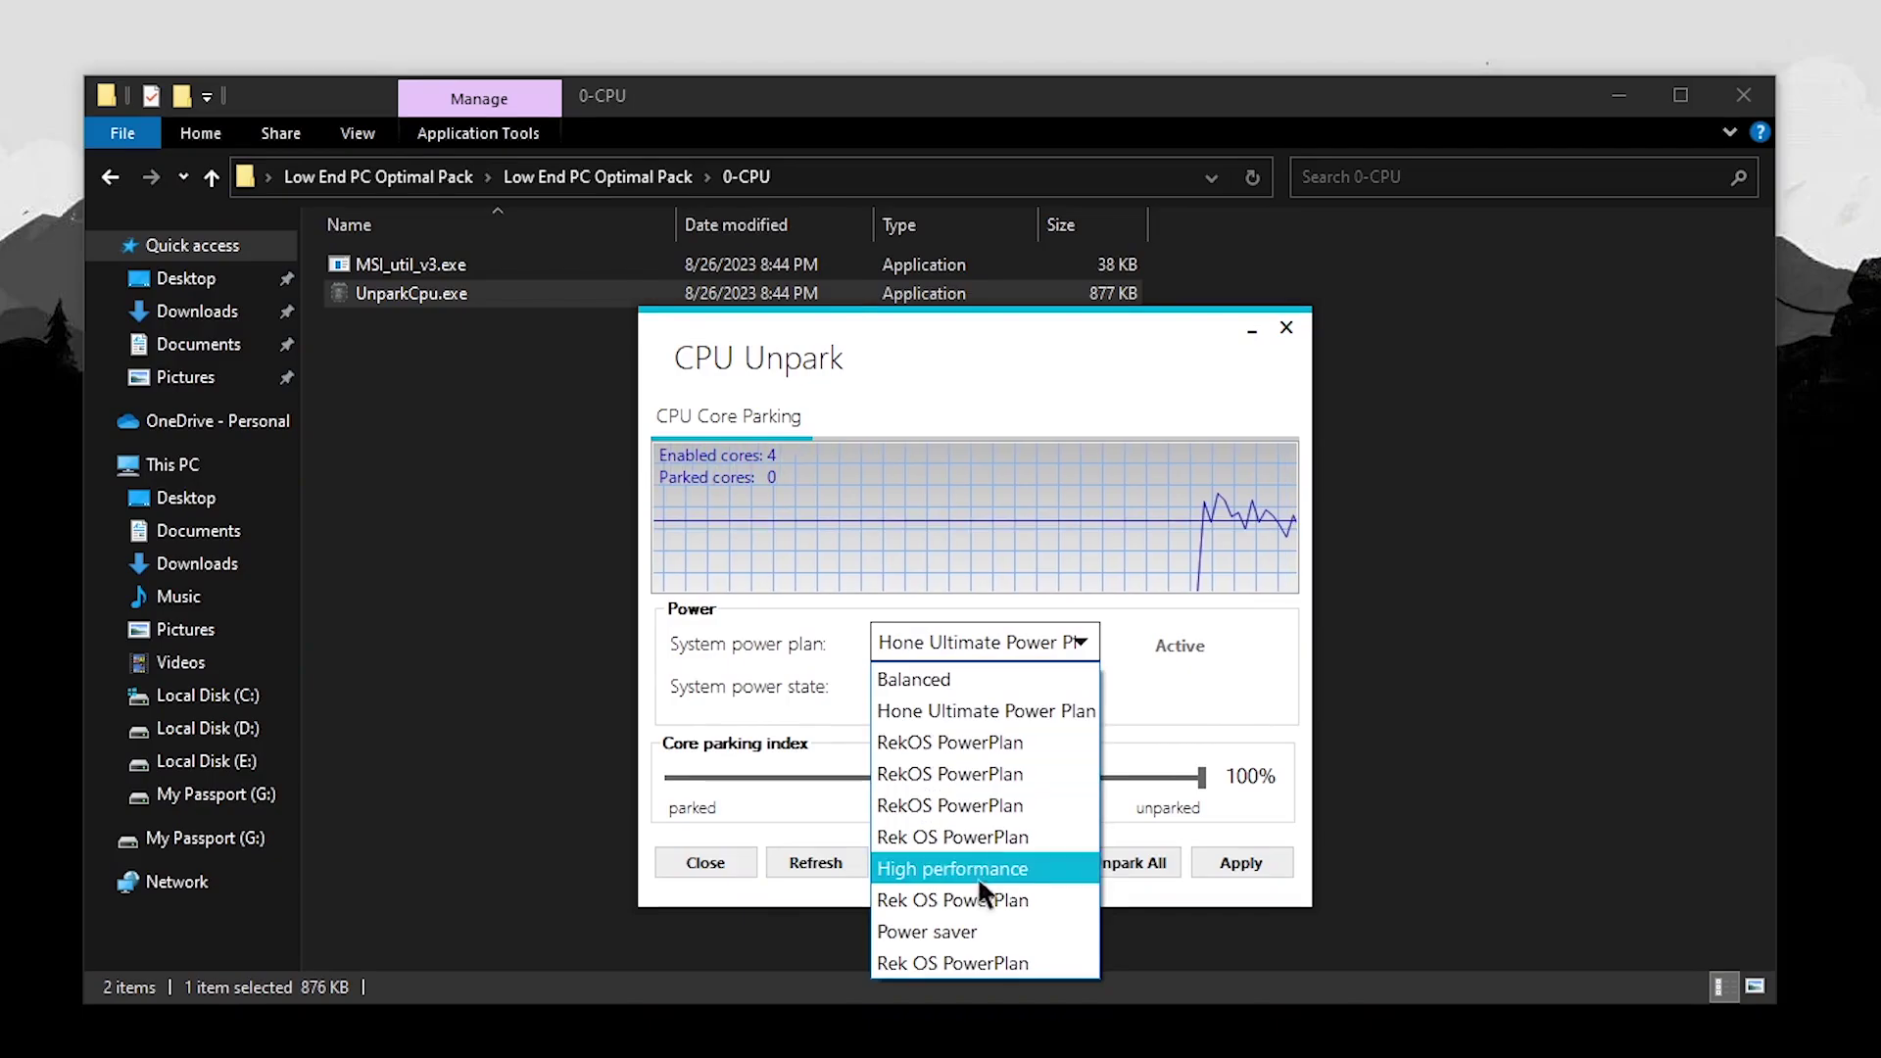
{"action": "left_click", "coordinate": [1238, 678]}
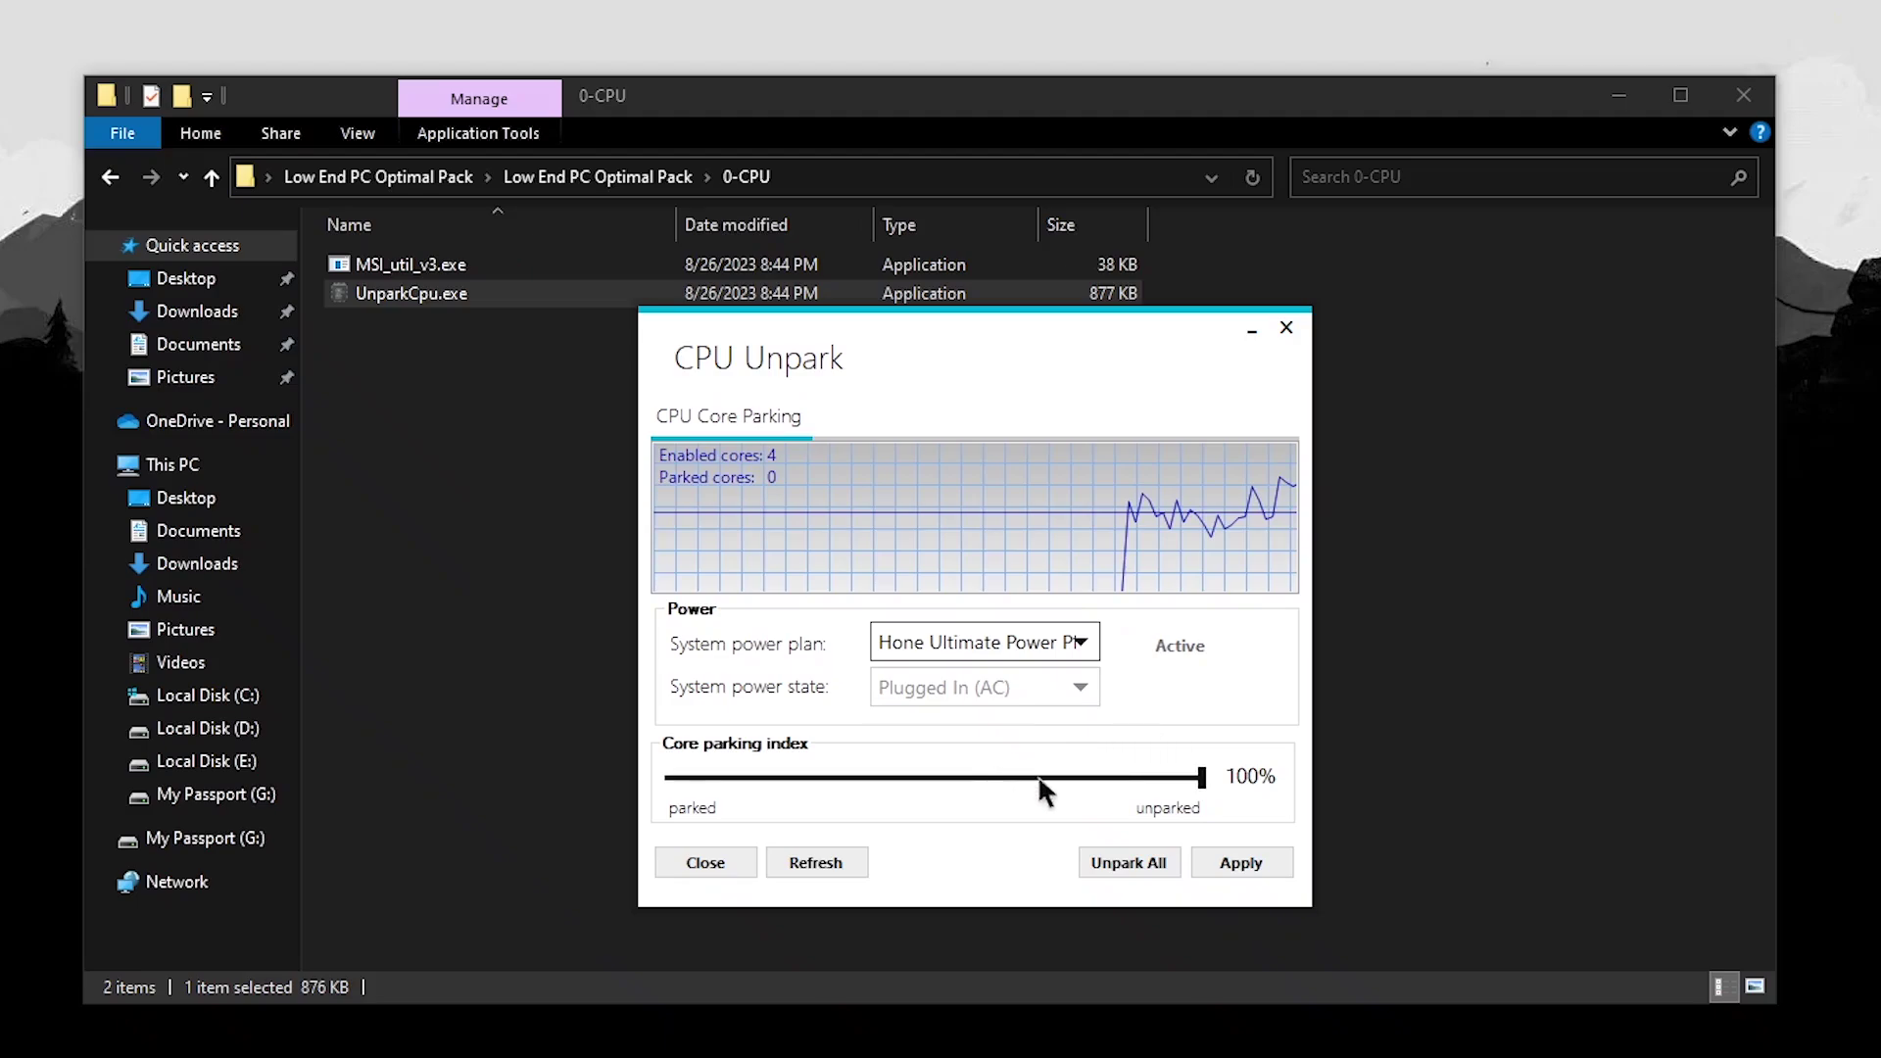
{"action": "left_click_drag", "start_coordinate": [1197, 784], "coordinate": [1279, 796]}
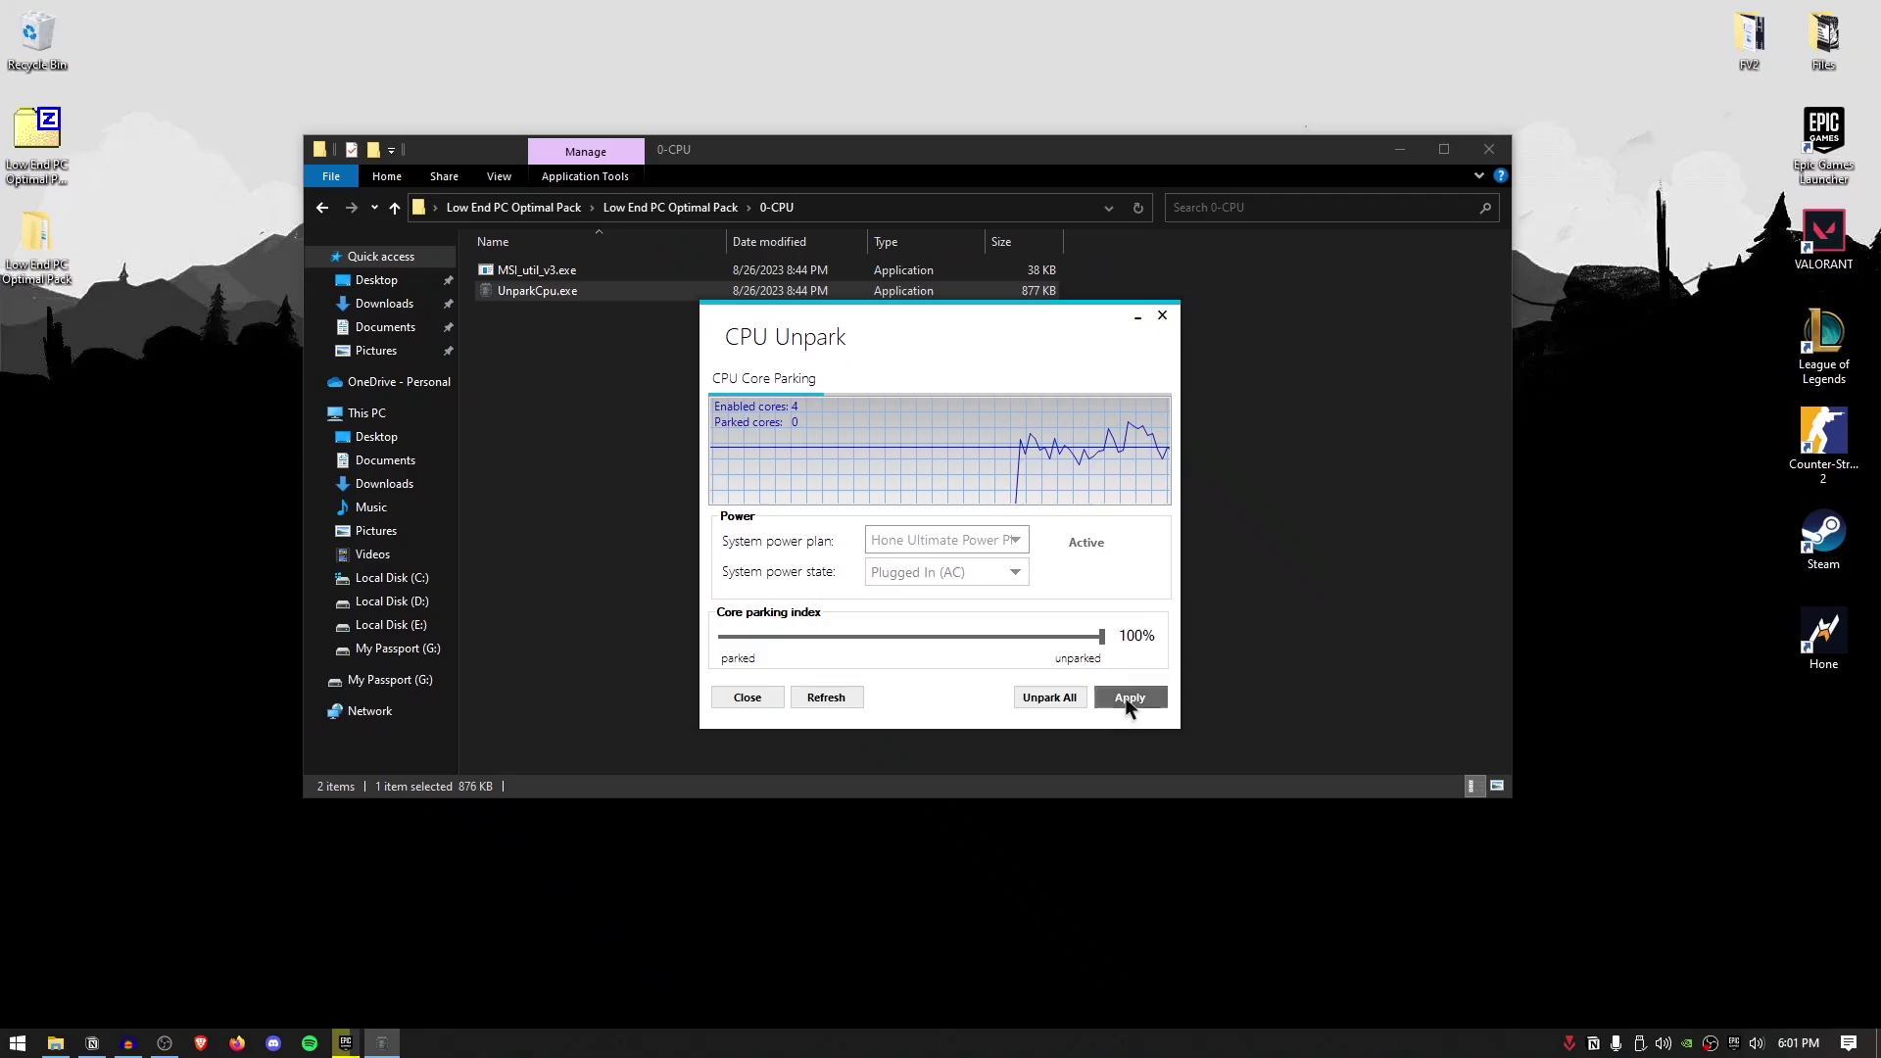
{"action": "left_click", "coordinate": [1240, 862]}
{"action": "left_click", "coordinate": [1069, 570]}
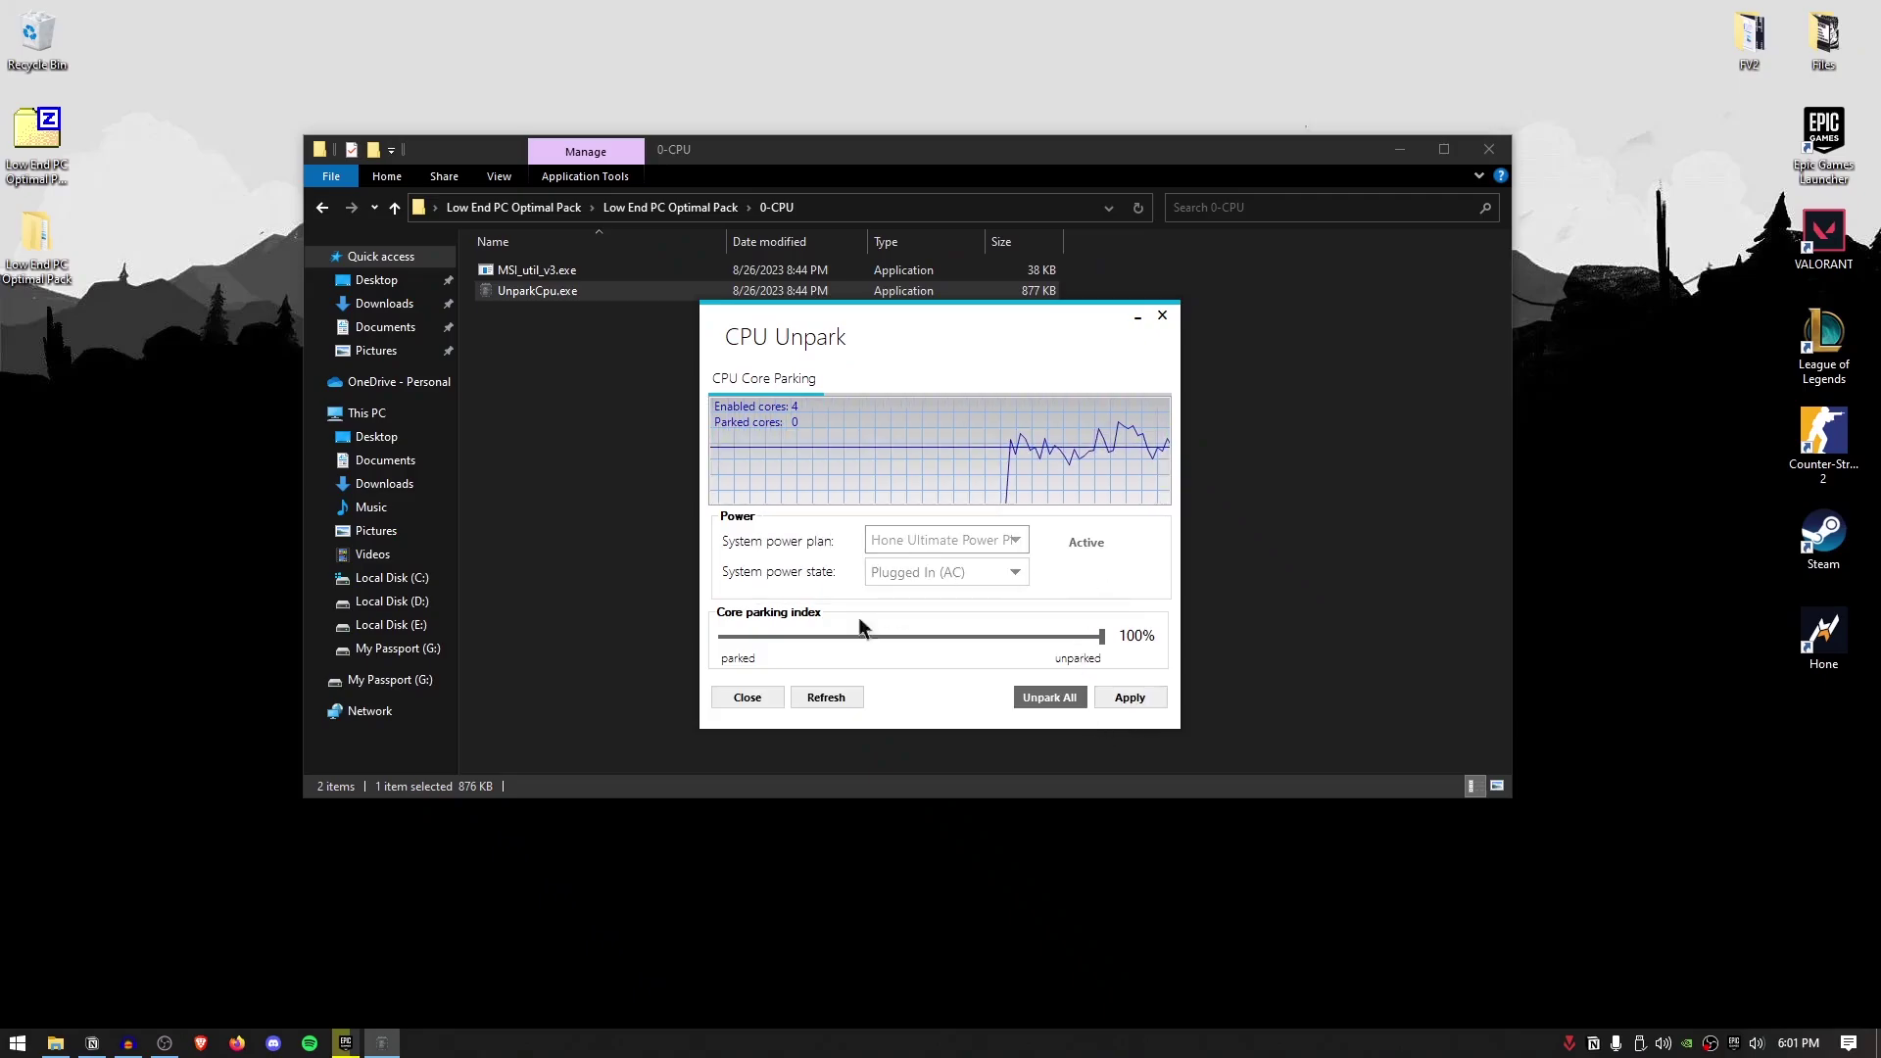
{"action": "left_click", "coordinate": [748, 696]}
{"action": "key", "text": "BackSpace"}
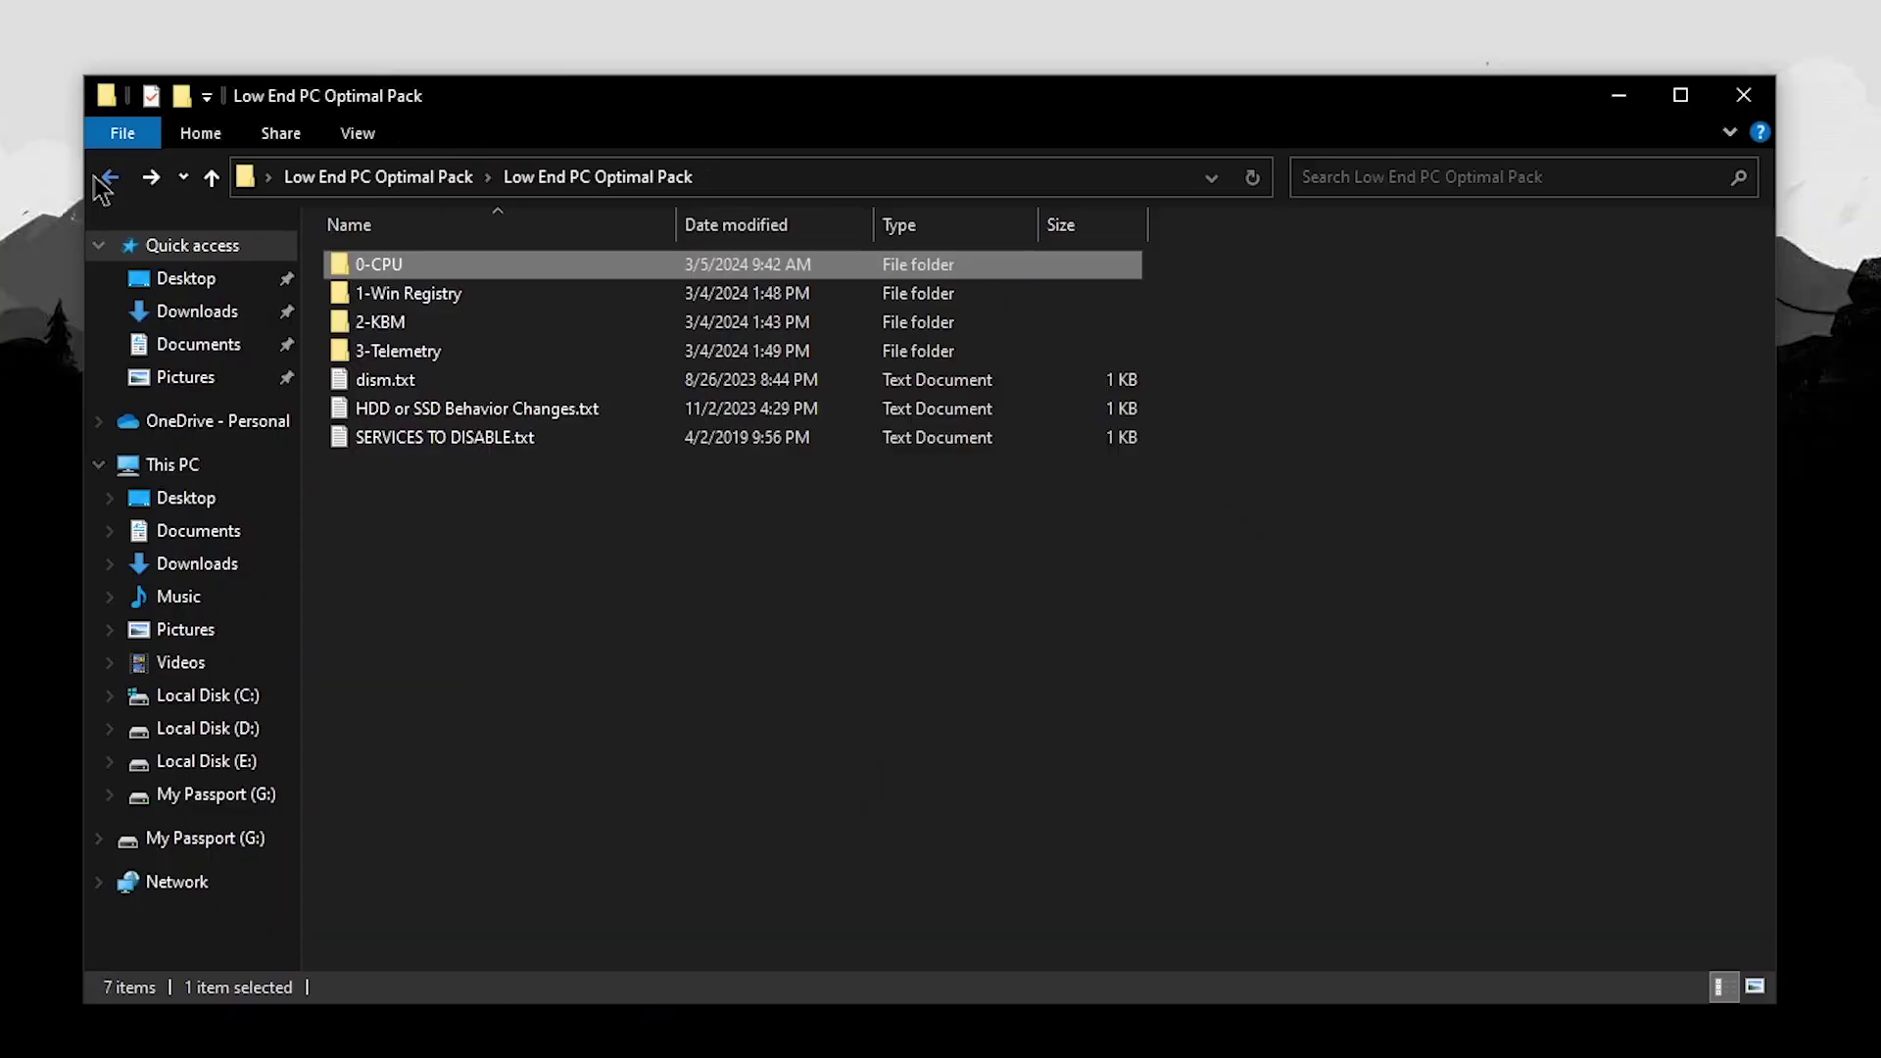
In the 1-Win Registry folder, merge Disable DVR 1.reg and Disable DVR 2.reg into the registry.
{"action": "left_click", "coordinate": [636, 290]}
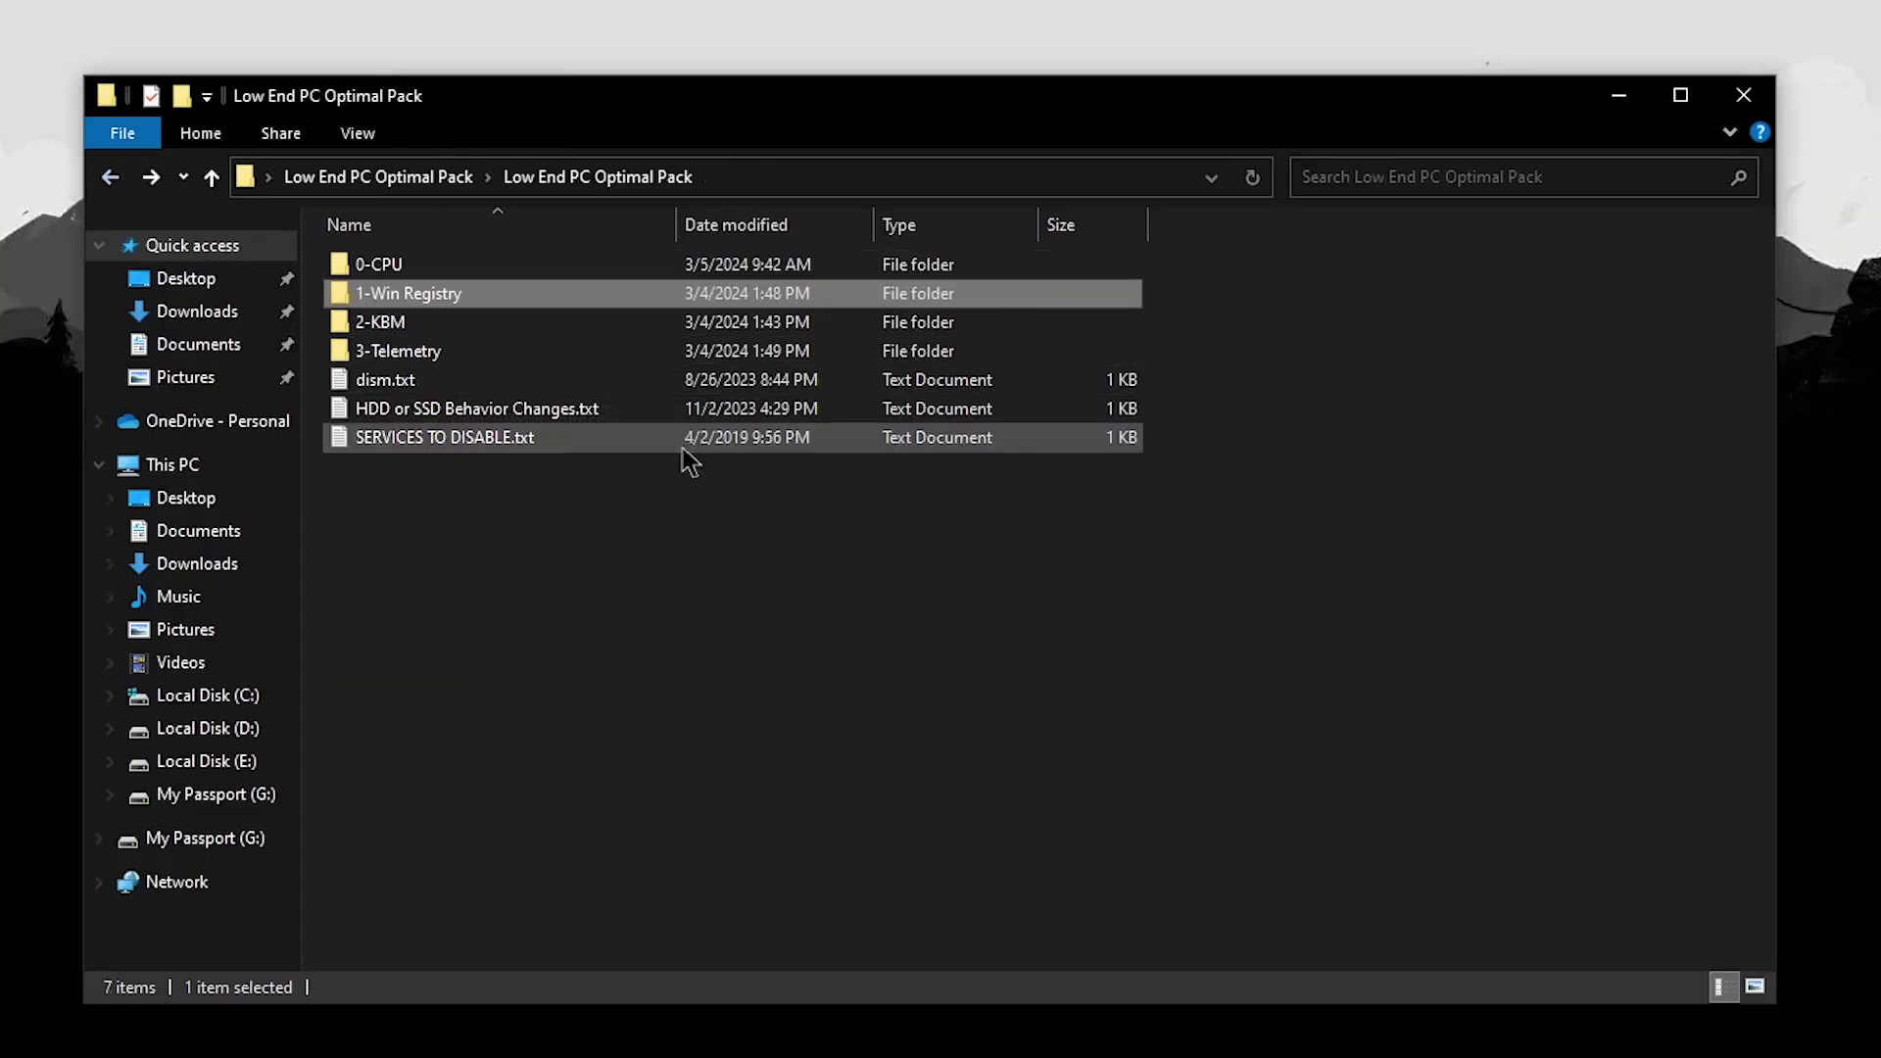
{"action": "double_click", "coordinate": [621, 298]}
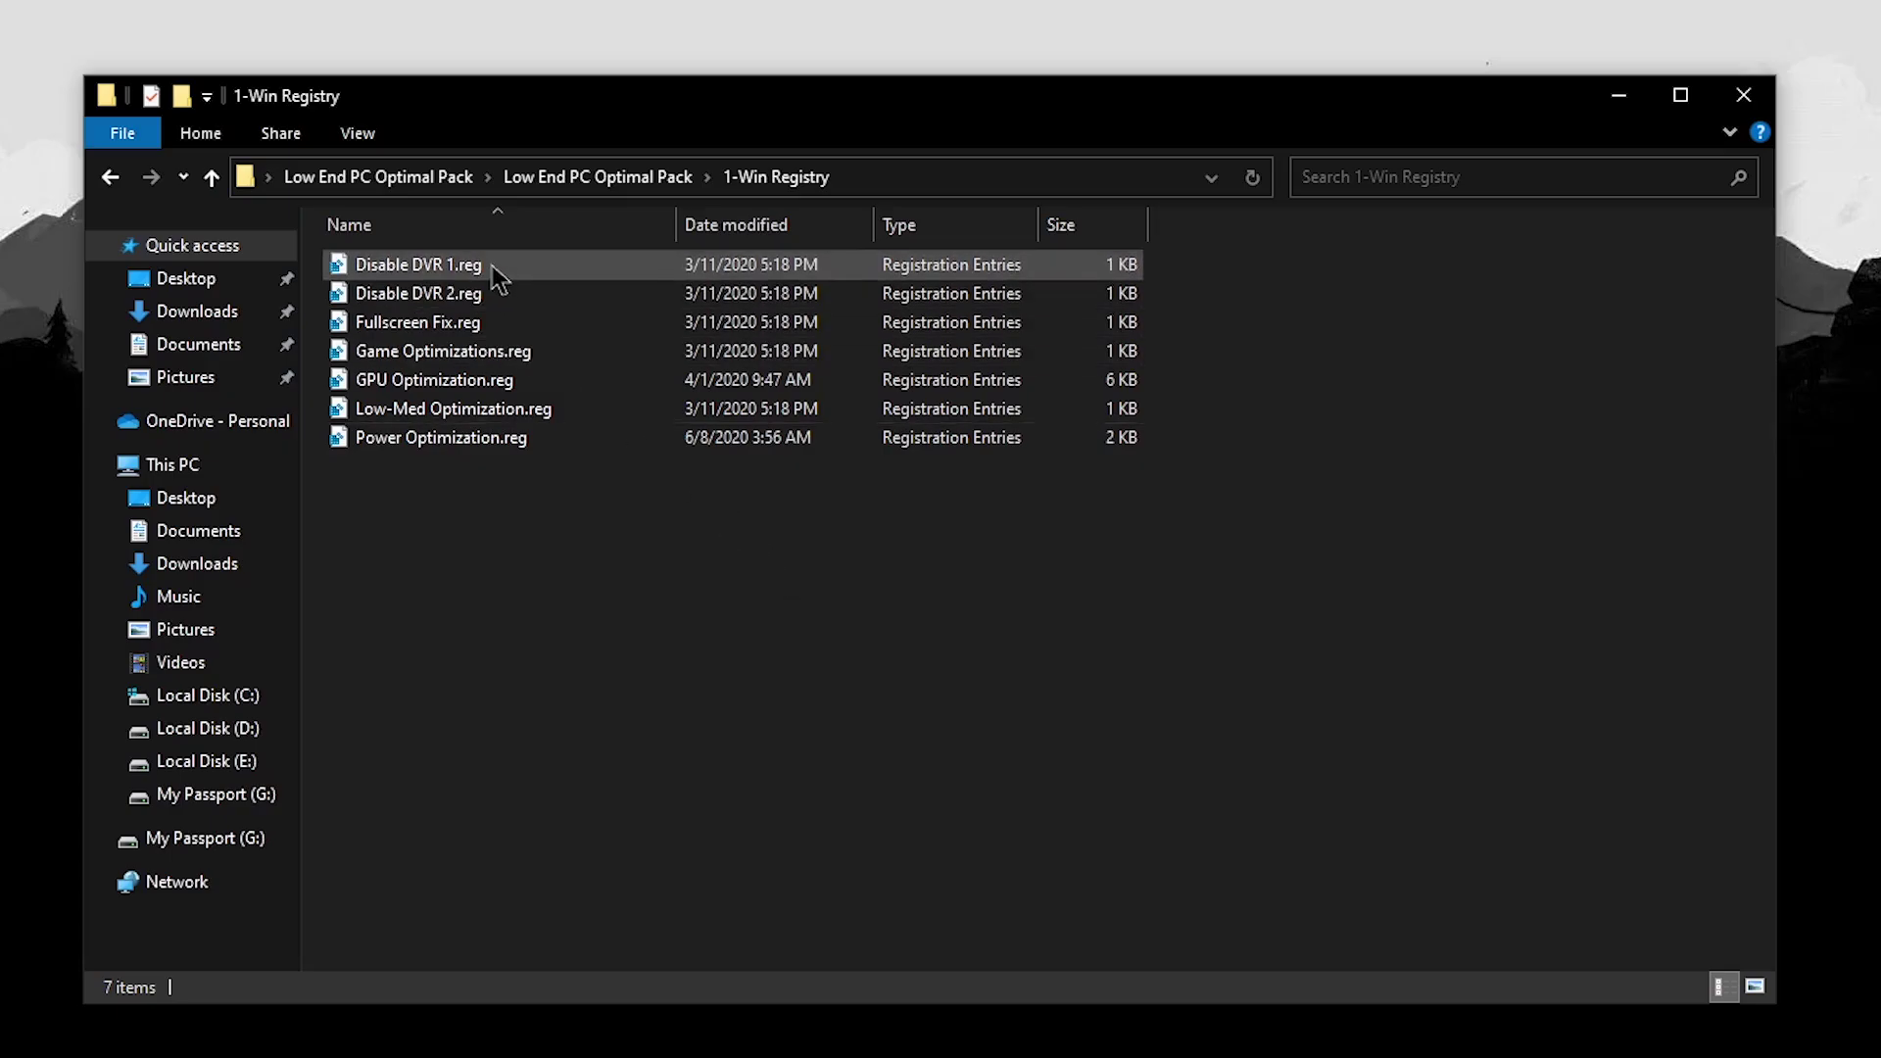
{"action": "double_click", "coordinate": [475, 267]}
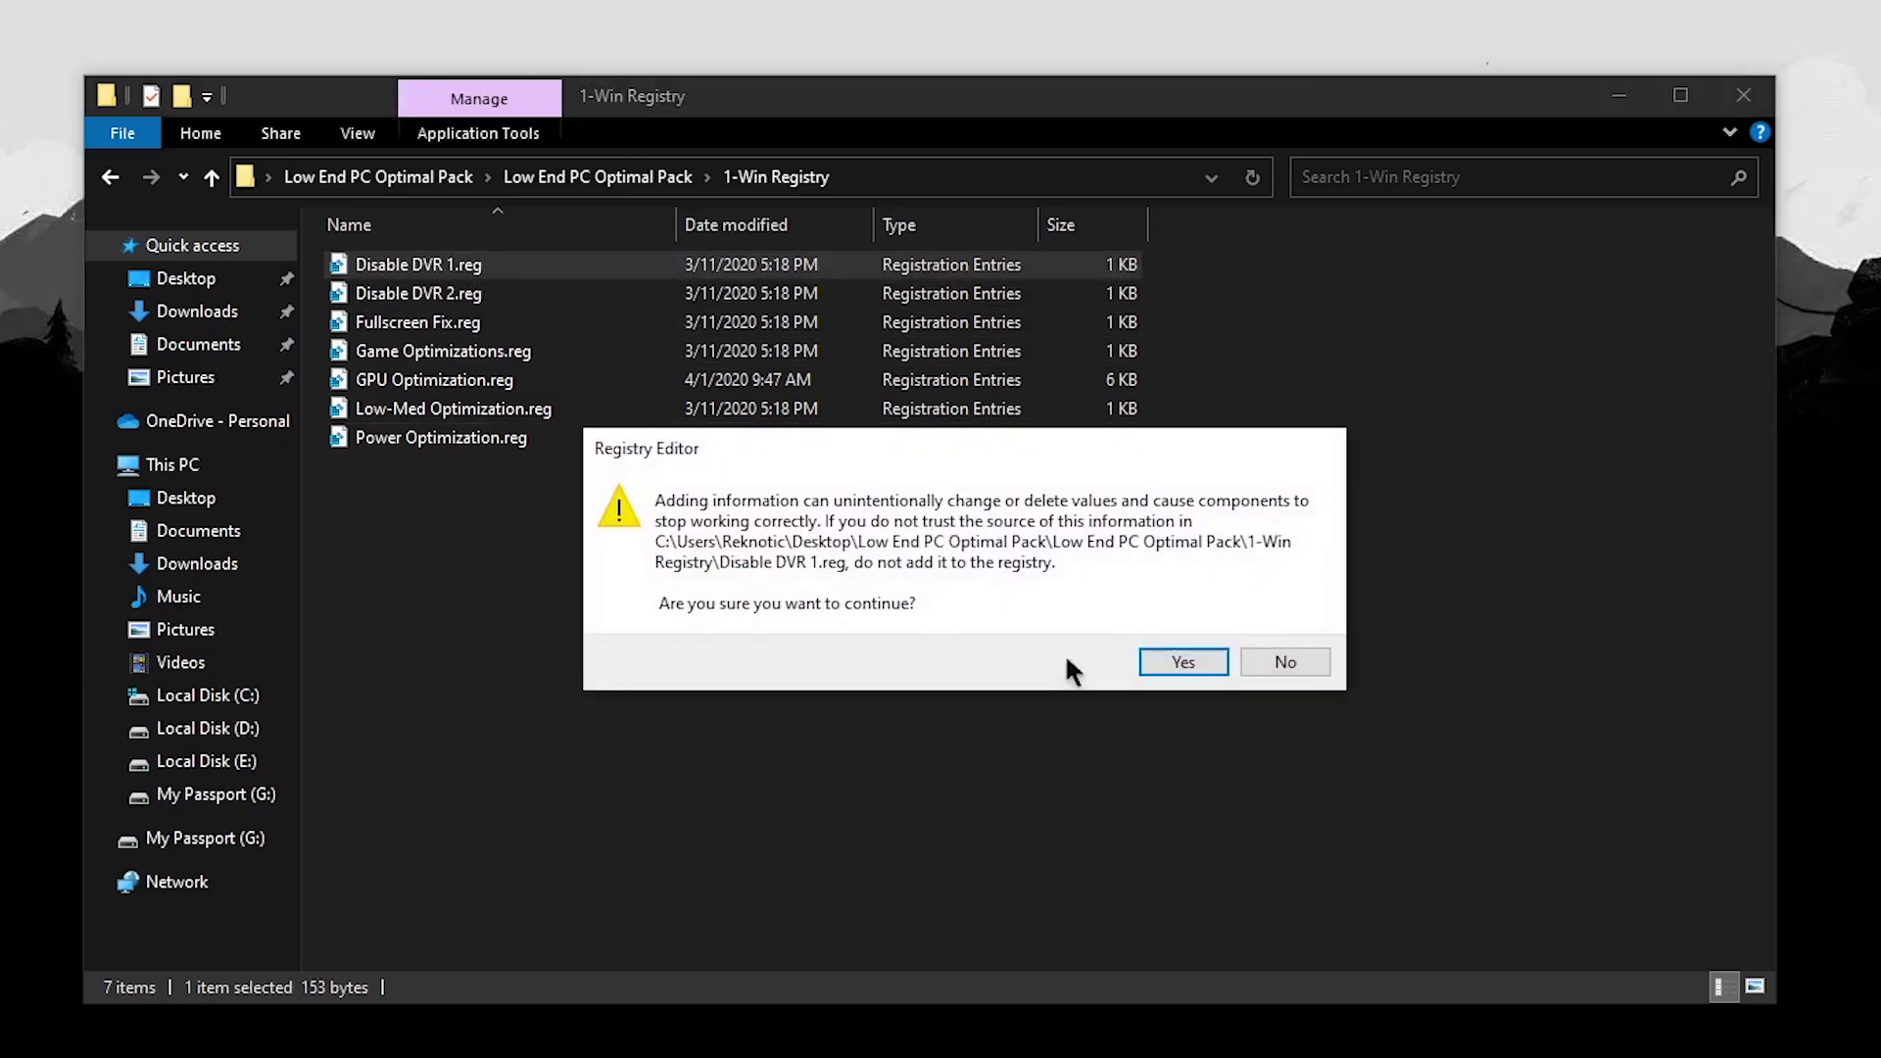
{"action": "left_click", "coordinate": [1185, 648]}
{"action": "left_click", "coordinate": [1255, 637]}
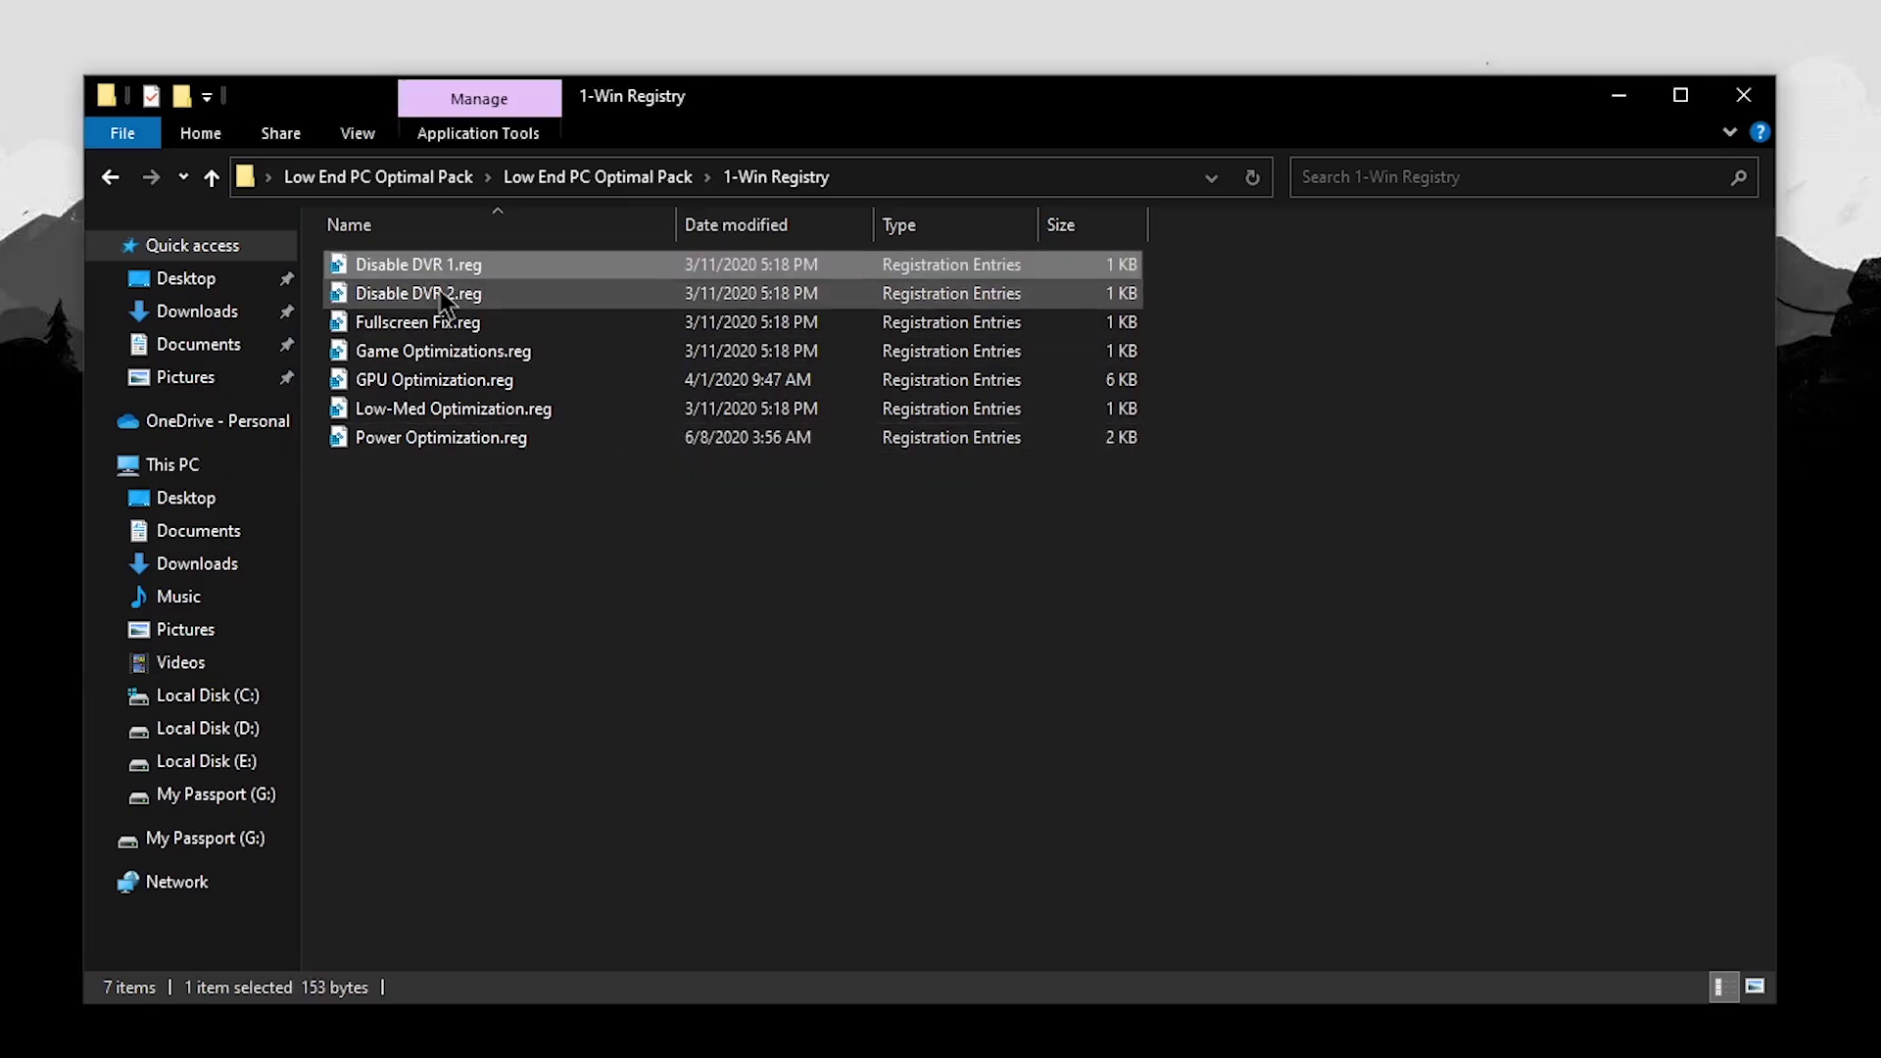
{"action": "double_click", "coordinate": [439, 294]}
{"action": "left_click", "coordinate": [1190, 656]}
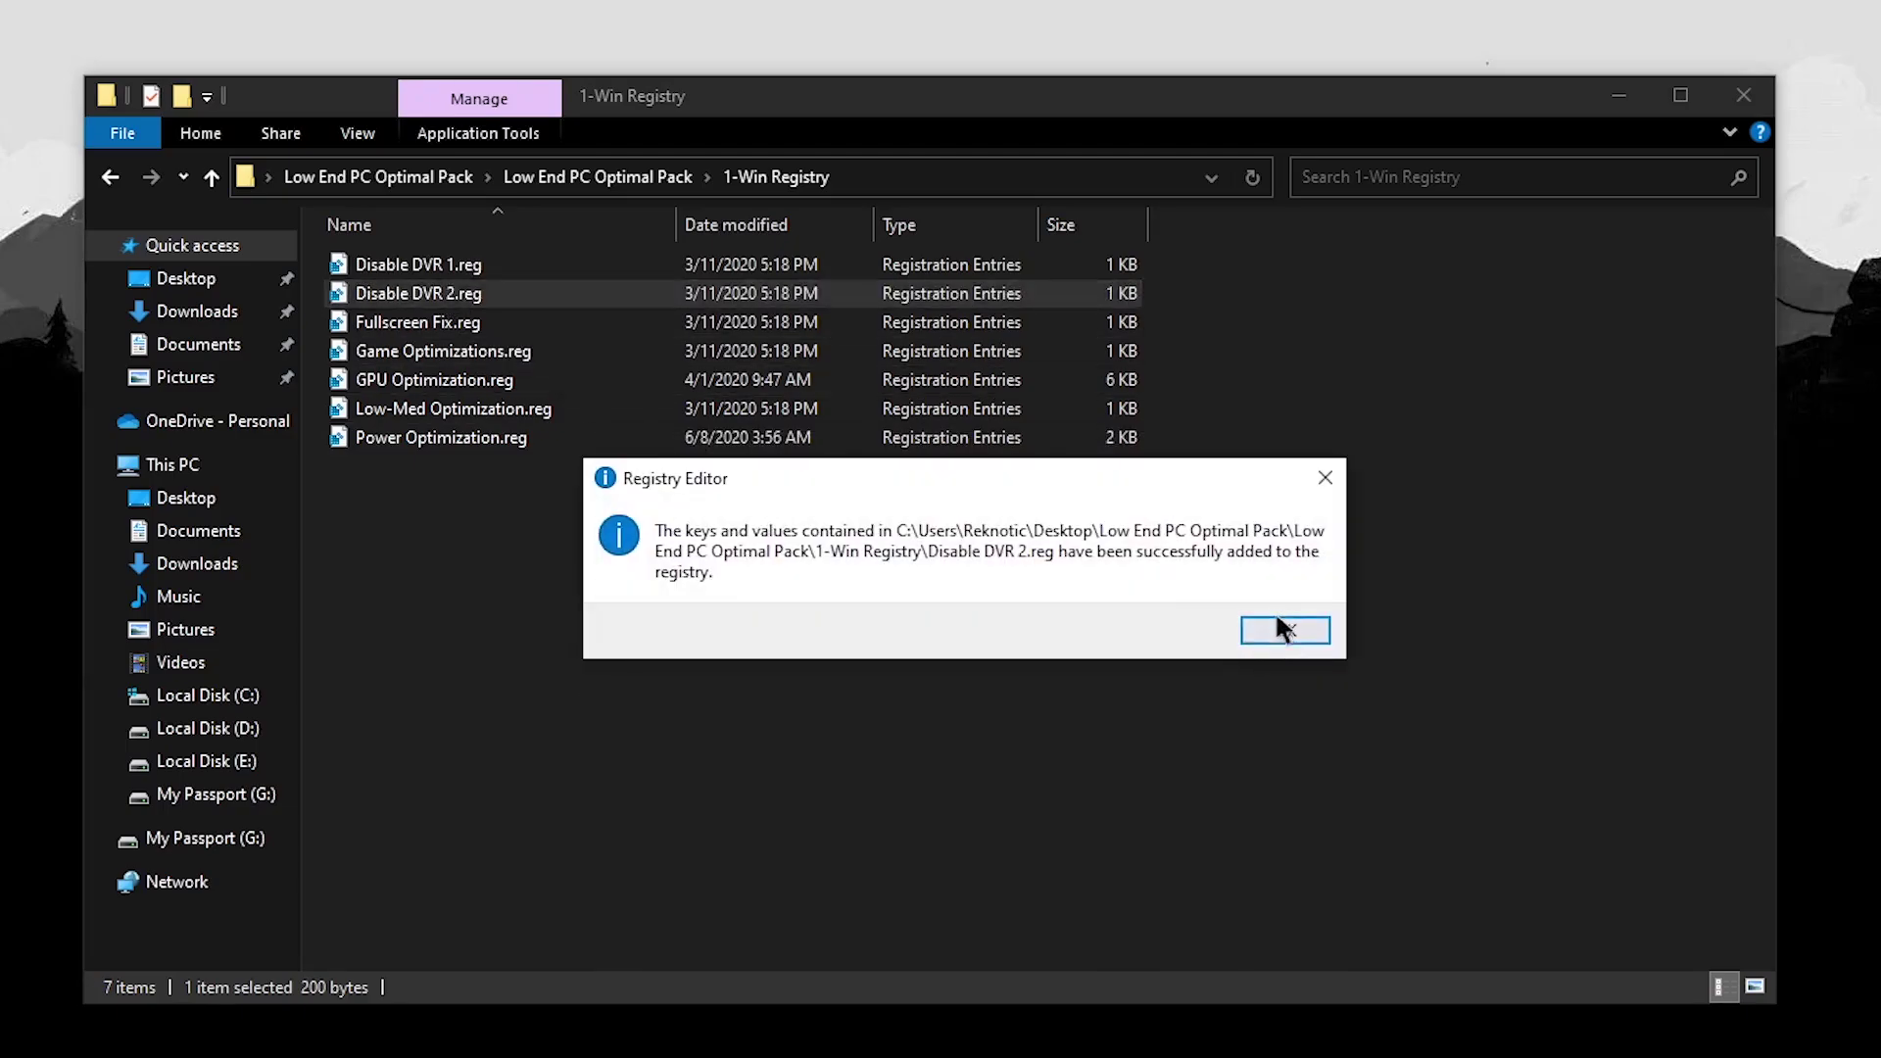
{"action": "left_click", "coordinate": [1276, 629]}
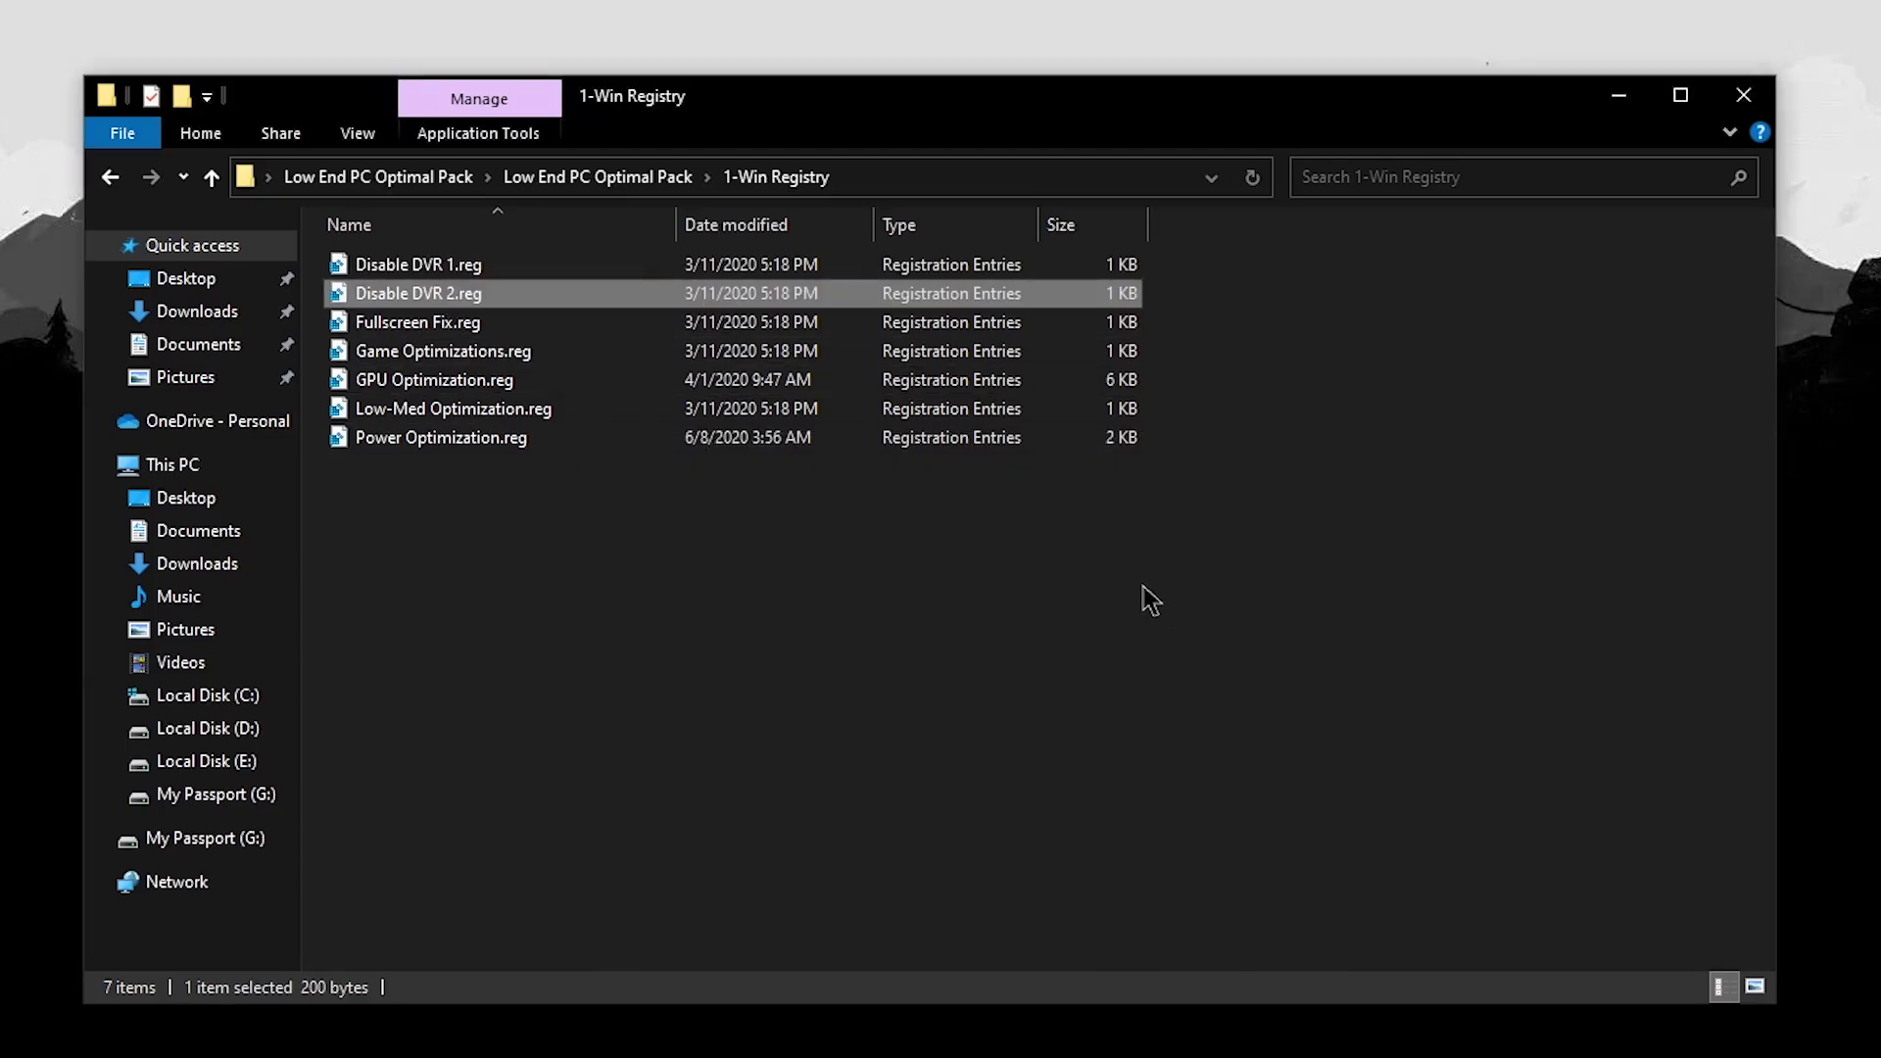
Merge Fullscreen Fix.reg into the registry.
{"action": "left_click", "coordinate": [469, 323]}
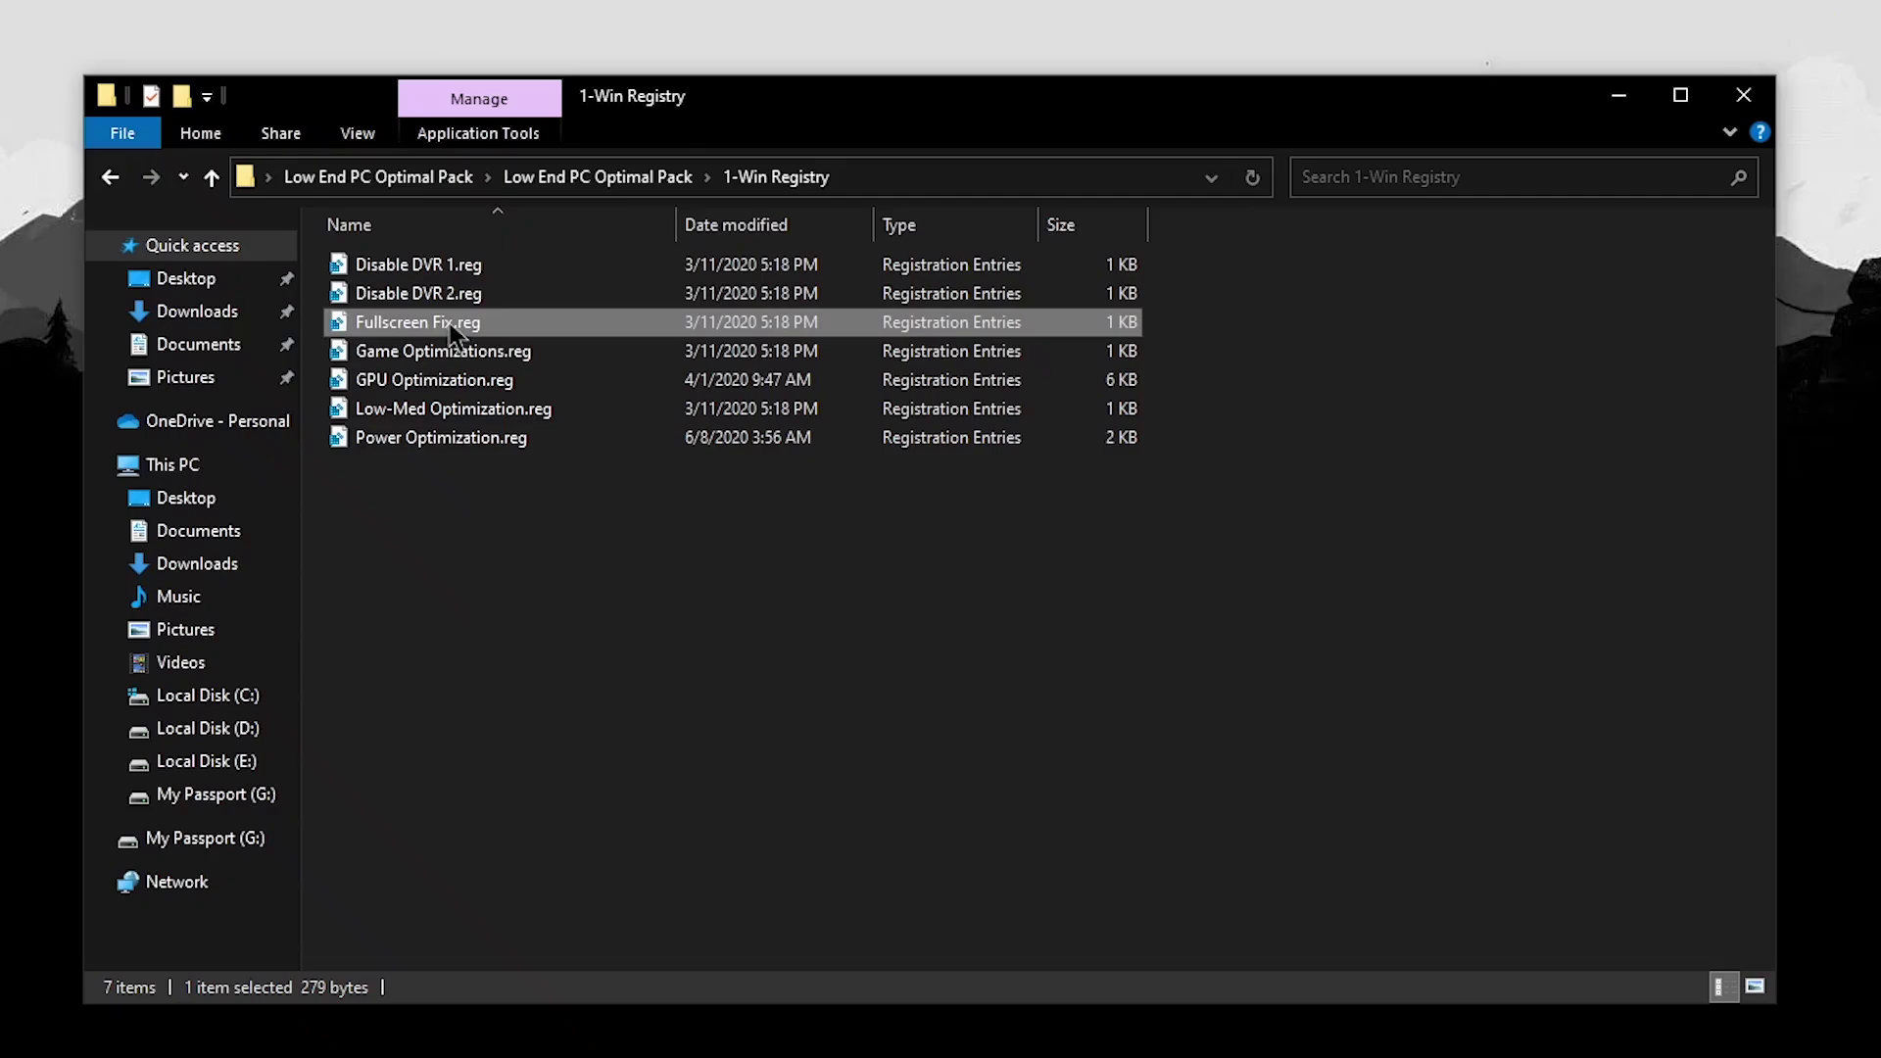
{"action": "double_click", "coordinate": [562, 314]}
{"action": "left_click", "coordinate": [1183, 663]}
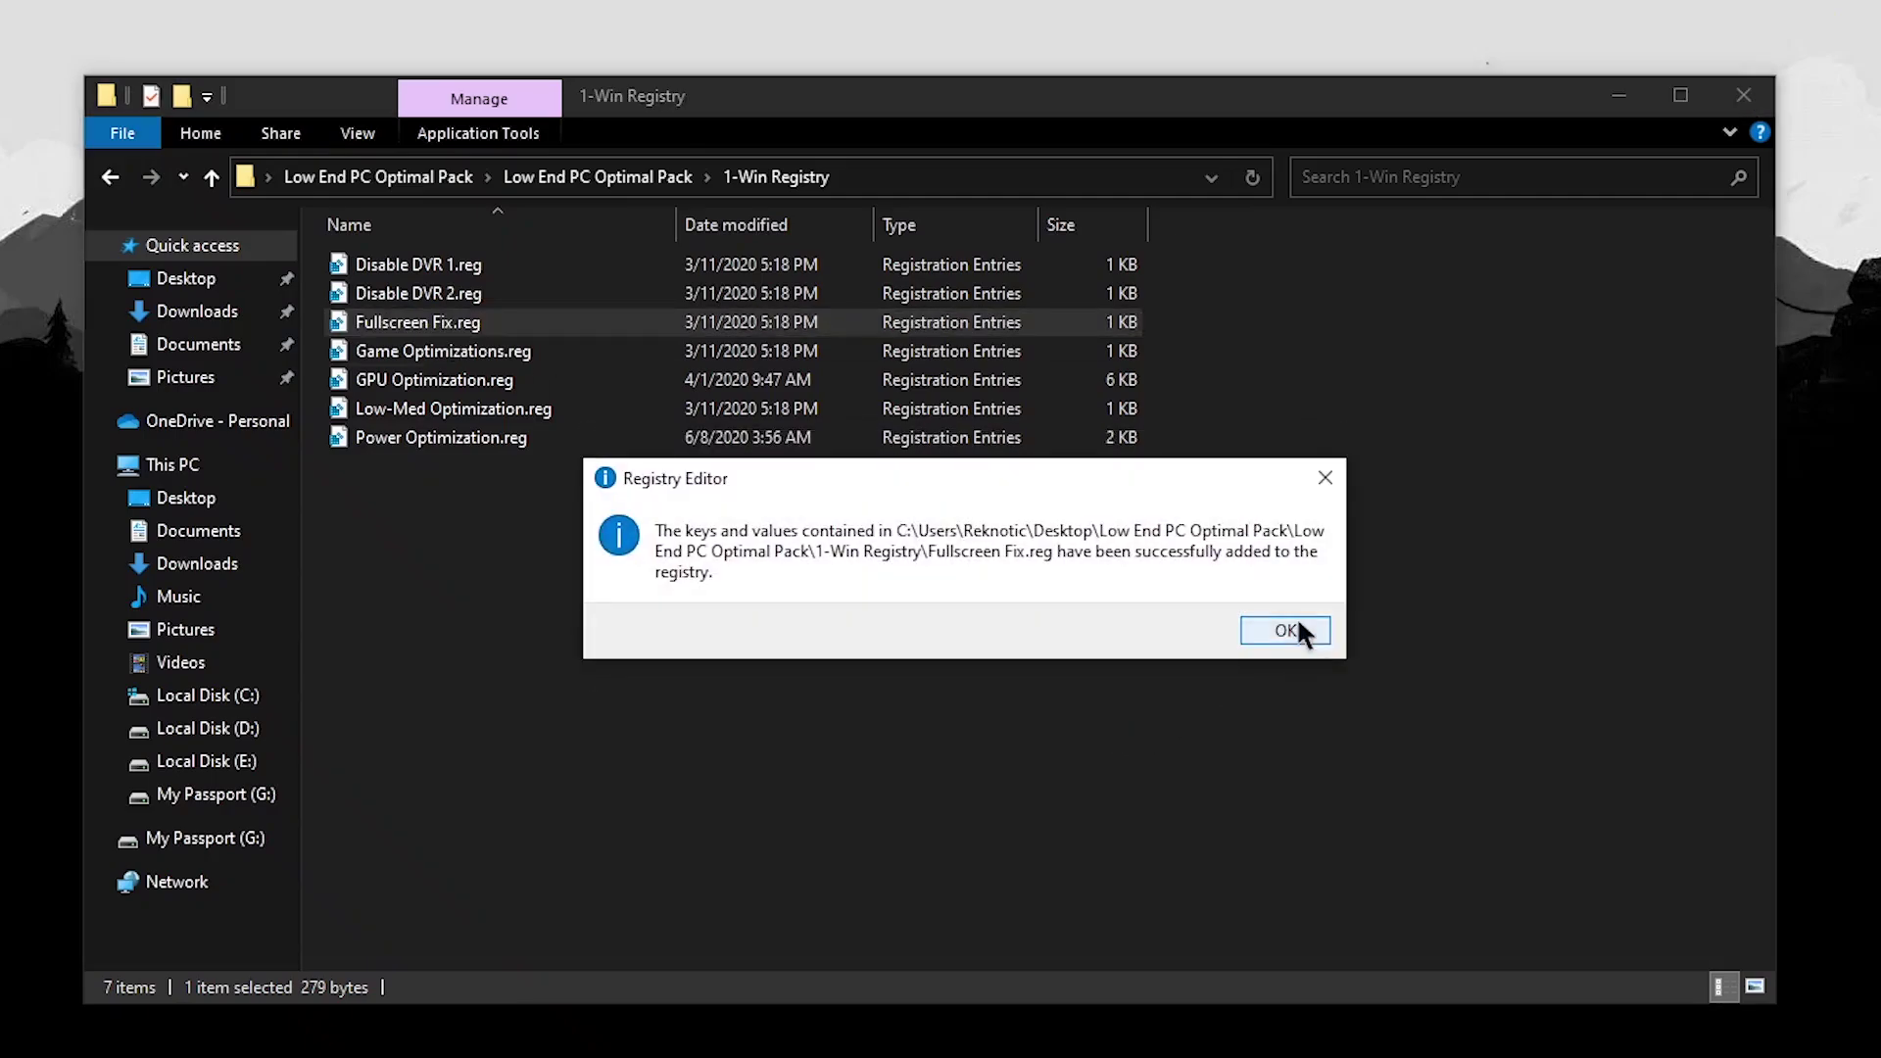
{"action": "left_click", "coordinate": [1284, 627]}
{"action": "left_click", "coordinate": [666, 350]}
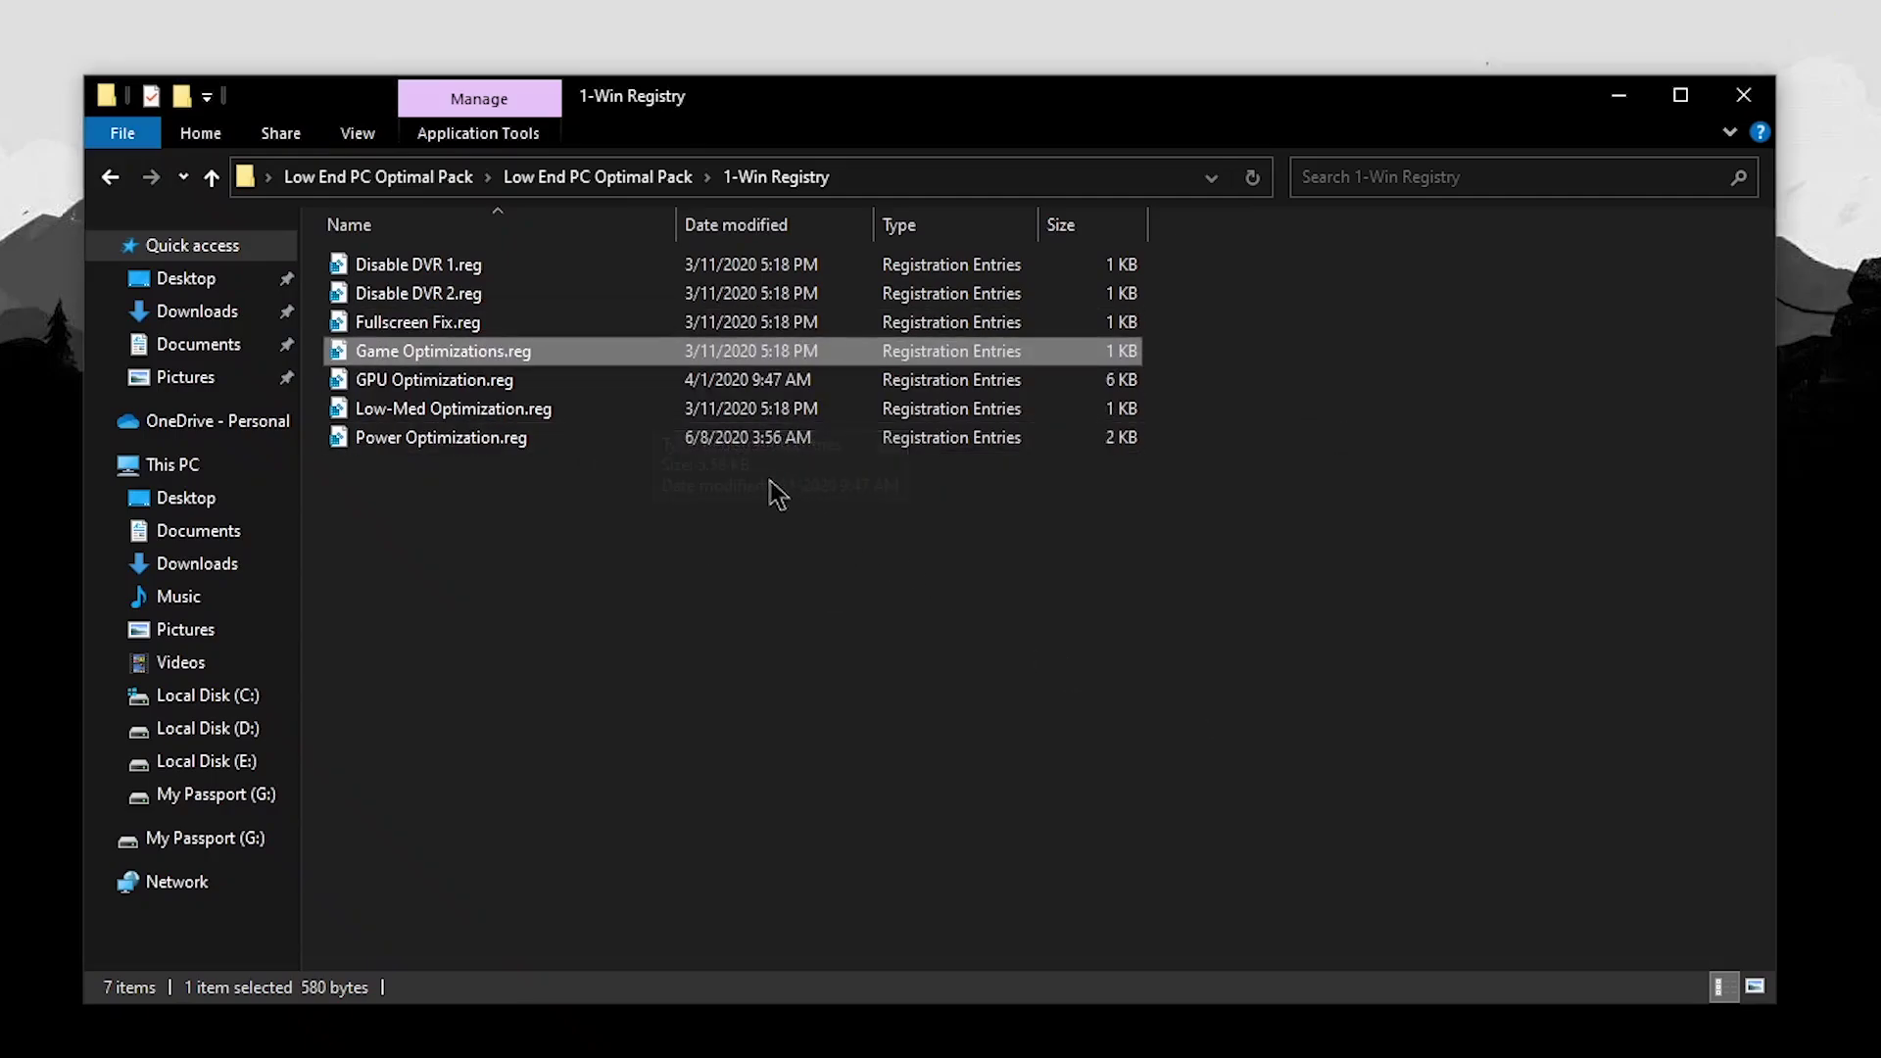
Review Game Optimizations.reg in Notepad, noting GPU Priority 8 and SFIO Priority High.
{"action": "right_click", "coordinate": [517, 357]}
{"action": "left_click", "coordinate": [573, 405]}
{"action": "left_click_drag", "start_coordinate": [564, 402], "coordinate": [275, 265]}
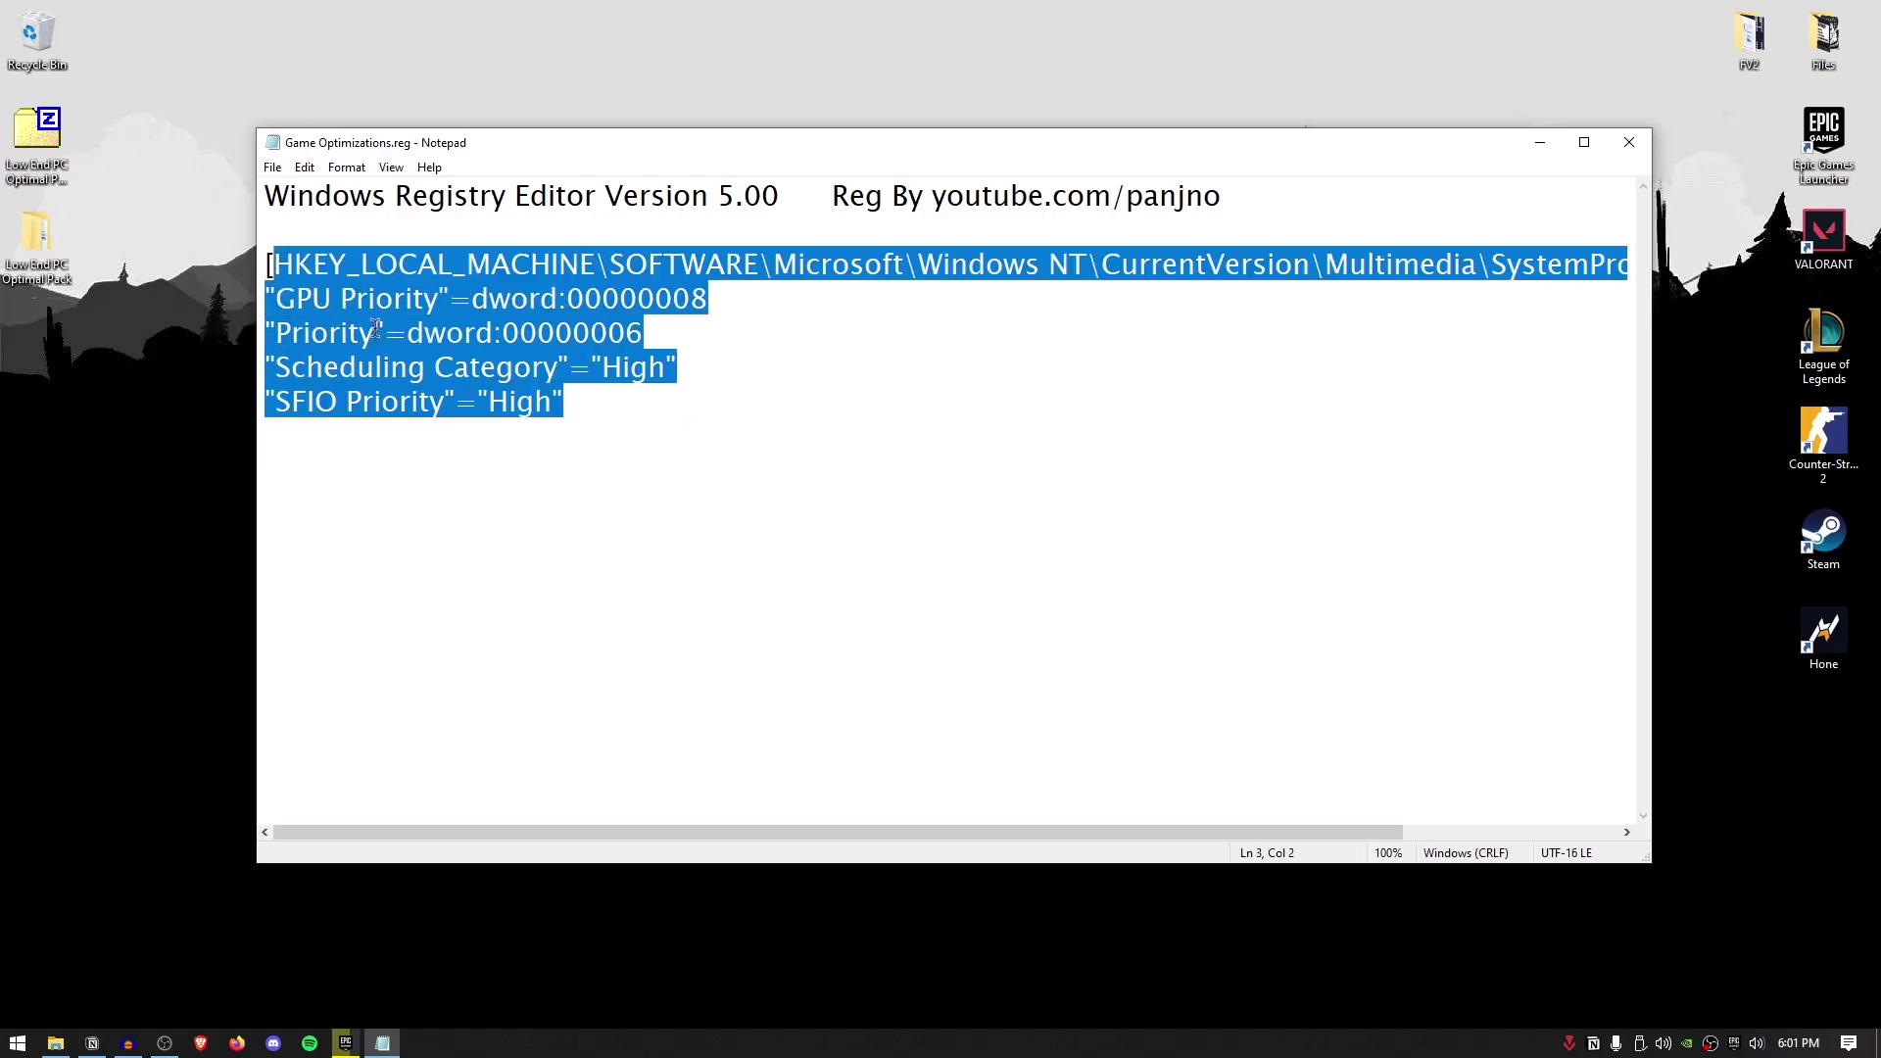
{"action": "left_click_drag", "start_coordinate": [850, 197], "coordinate": [1310, 195]}
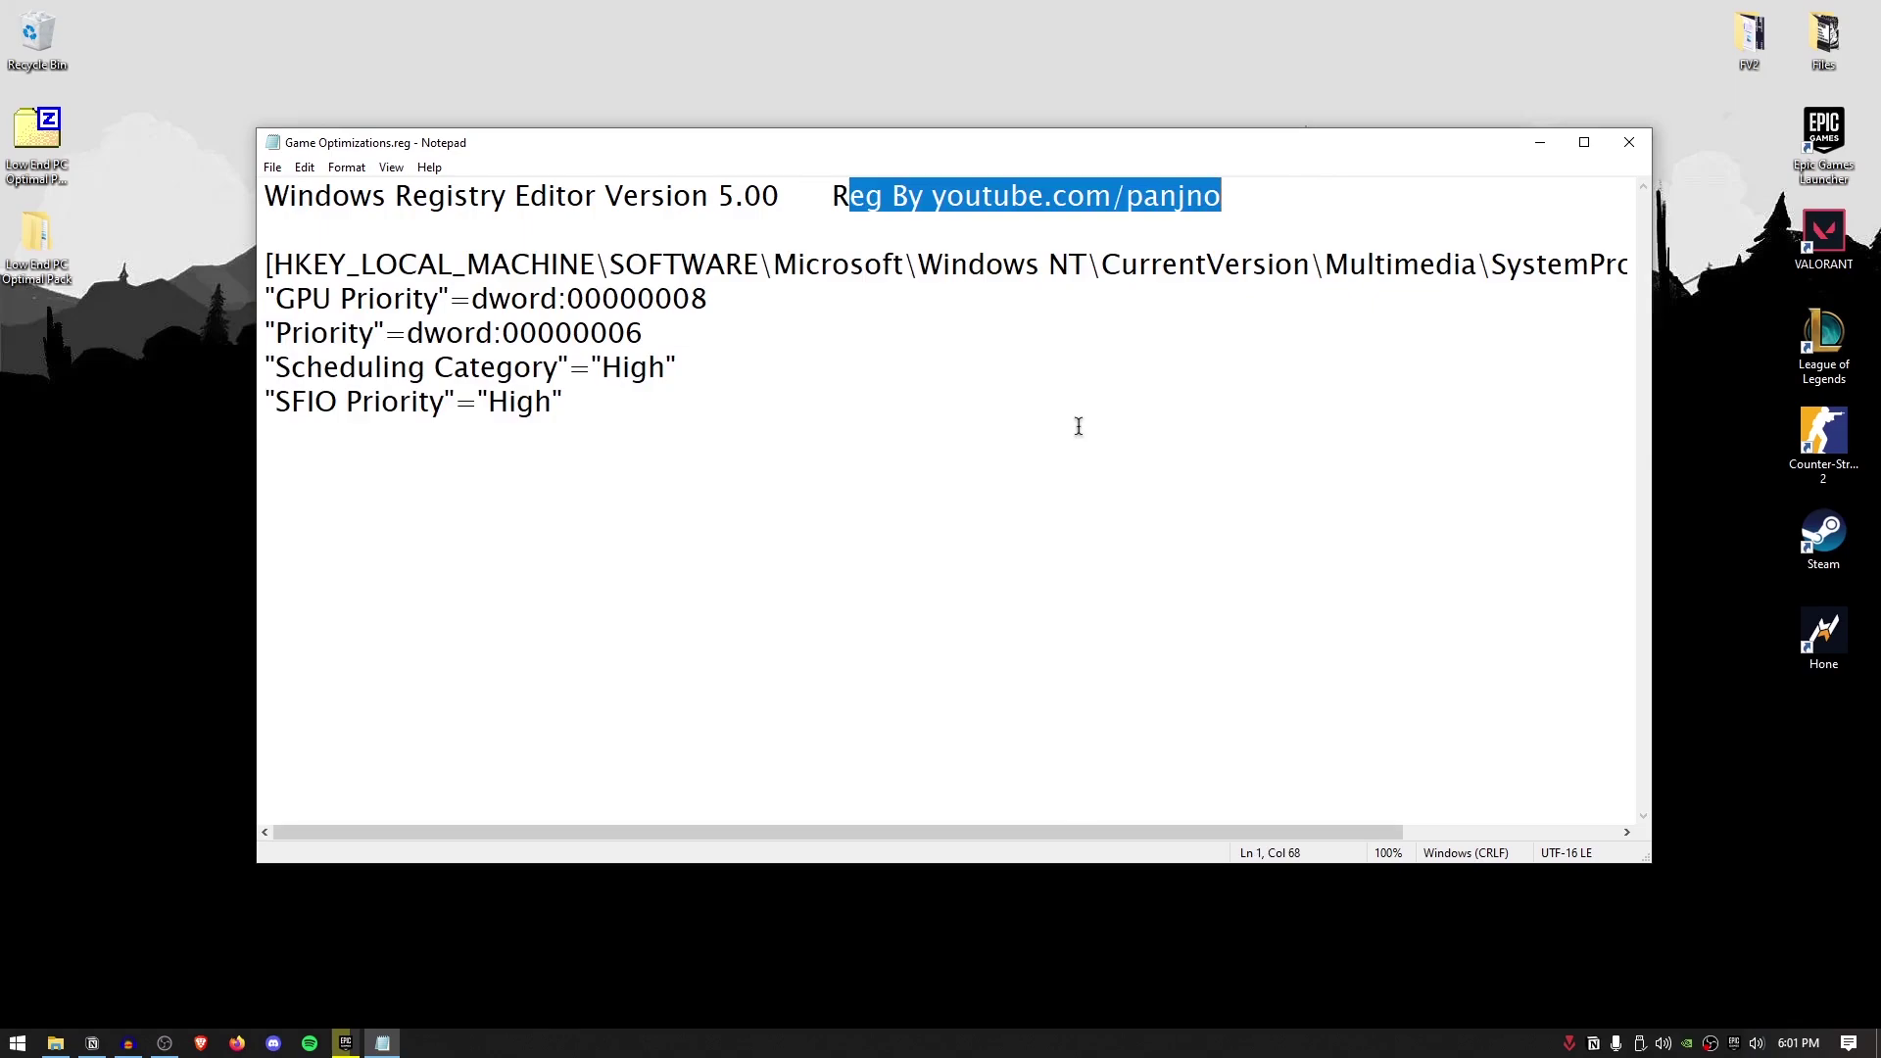
{"action": "left_click_drag", "start_coordinate": [692, 297], "coordinate": [677, 370]}
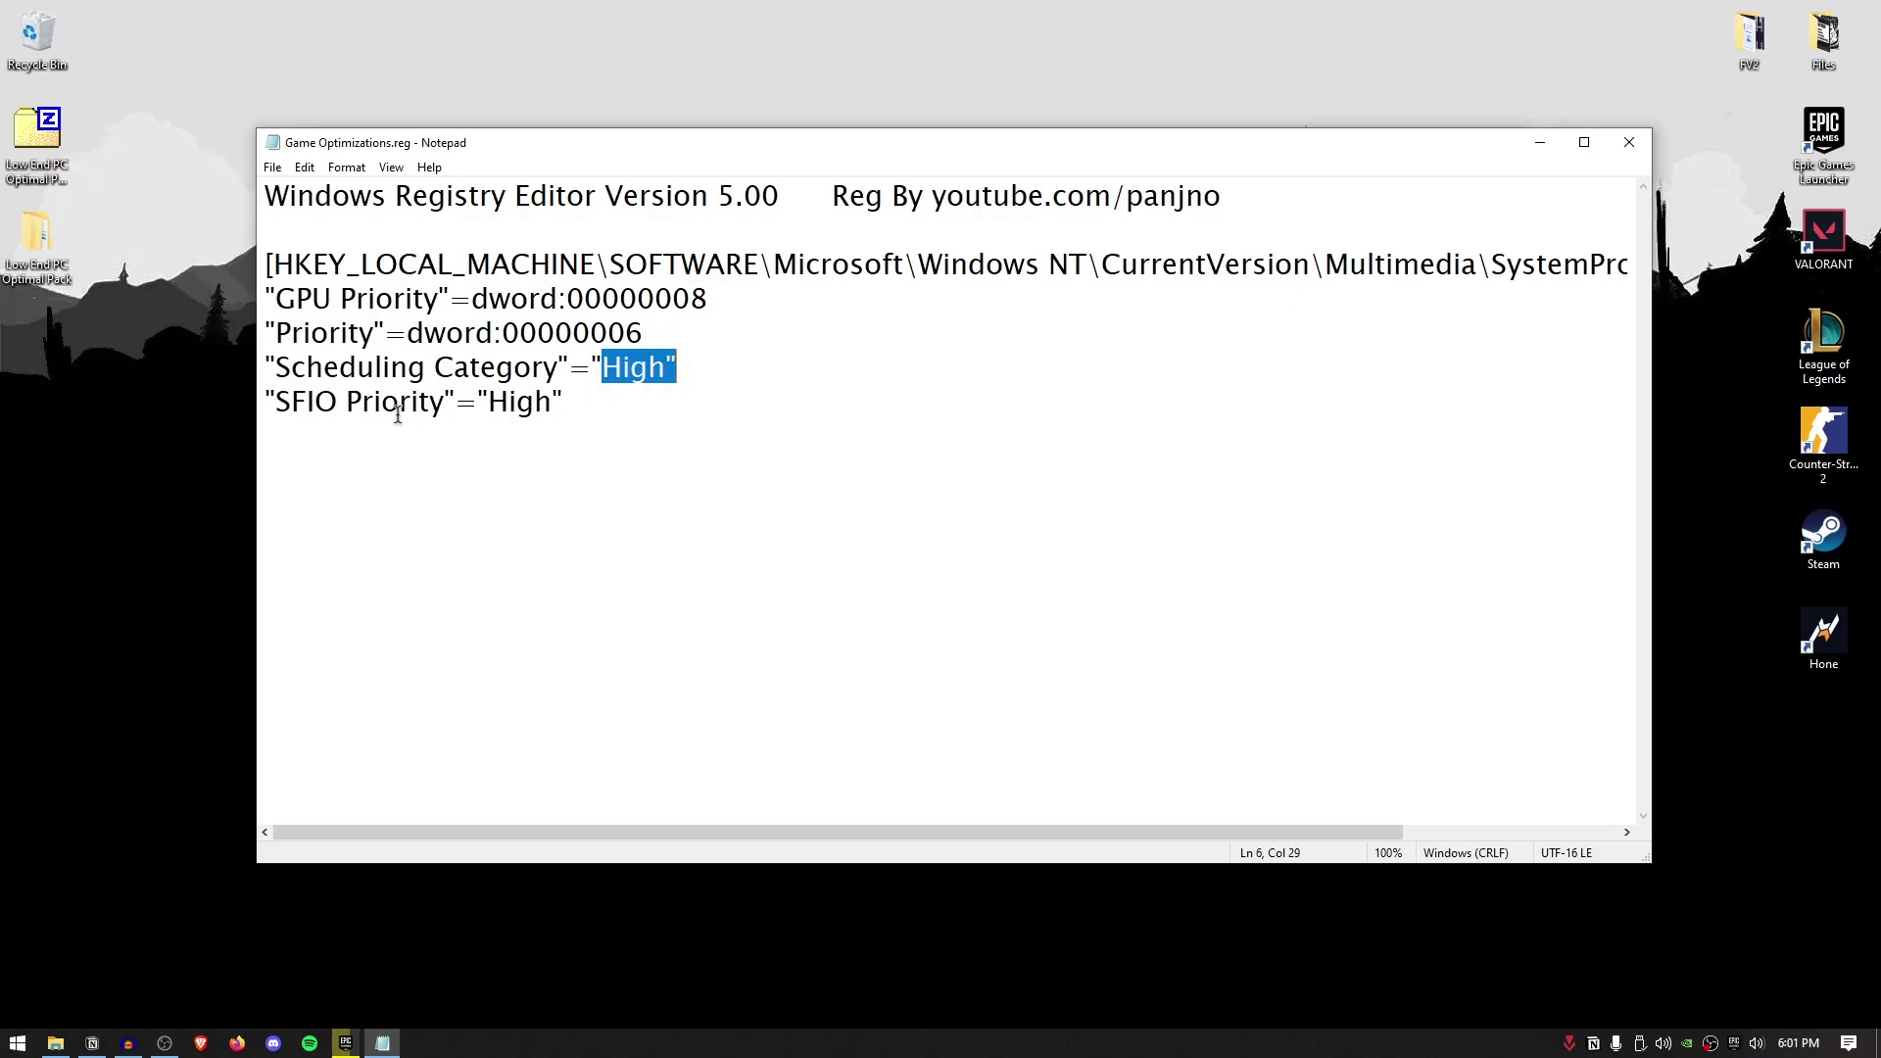
{"action": "left_click_drag", "start_coordinate": [489, 412], "coordinate": [593, 420]}
{"action": "left_click", "coordinate": [997, 432]}
{"action": "left_click_drag", "start_coordinate": [790, 841], "coordinate": [1185, 844]}
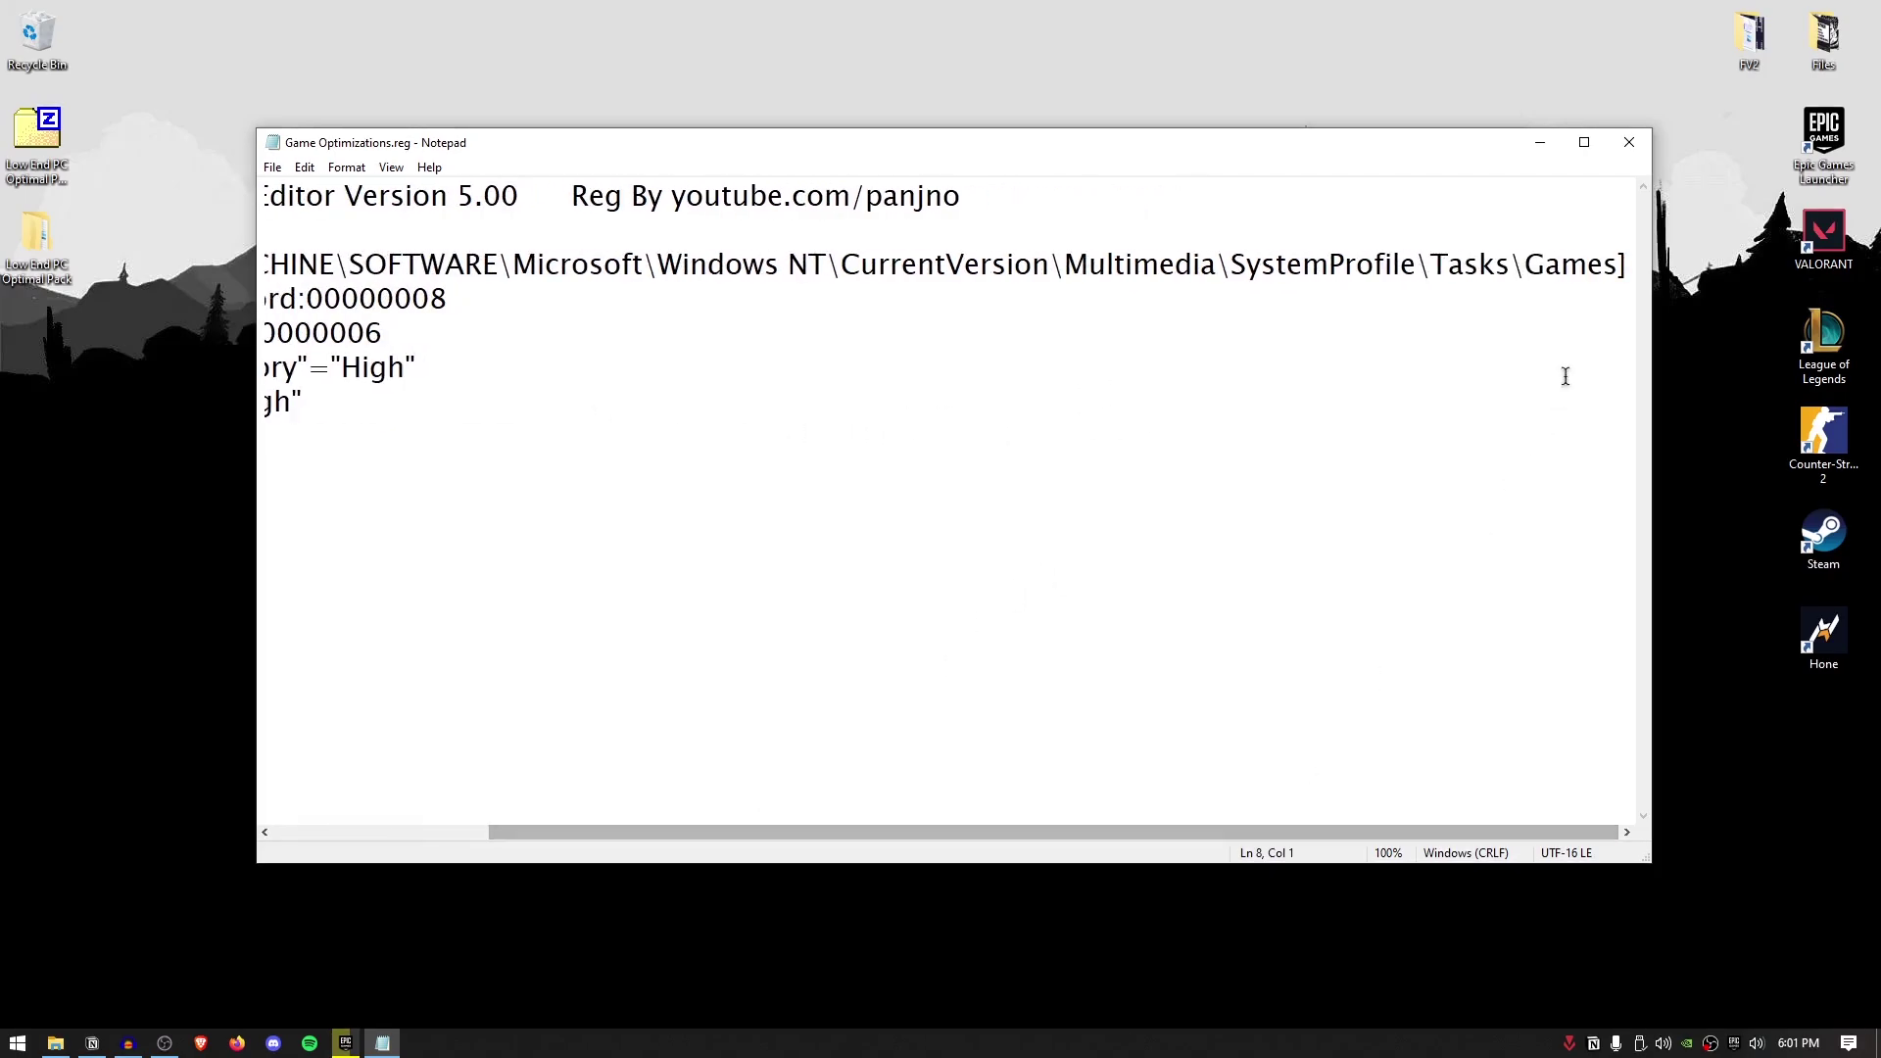
{"action": "left_click_drag", "start_coordinate": [1526, 265], "coordinate": [1629, 266]}
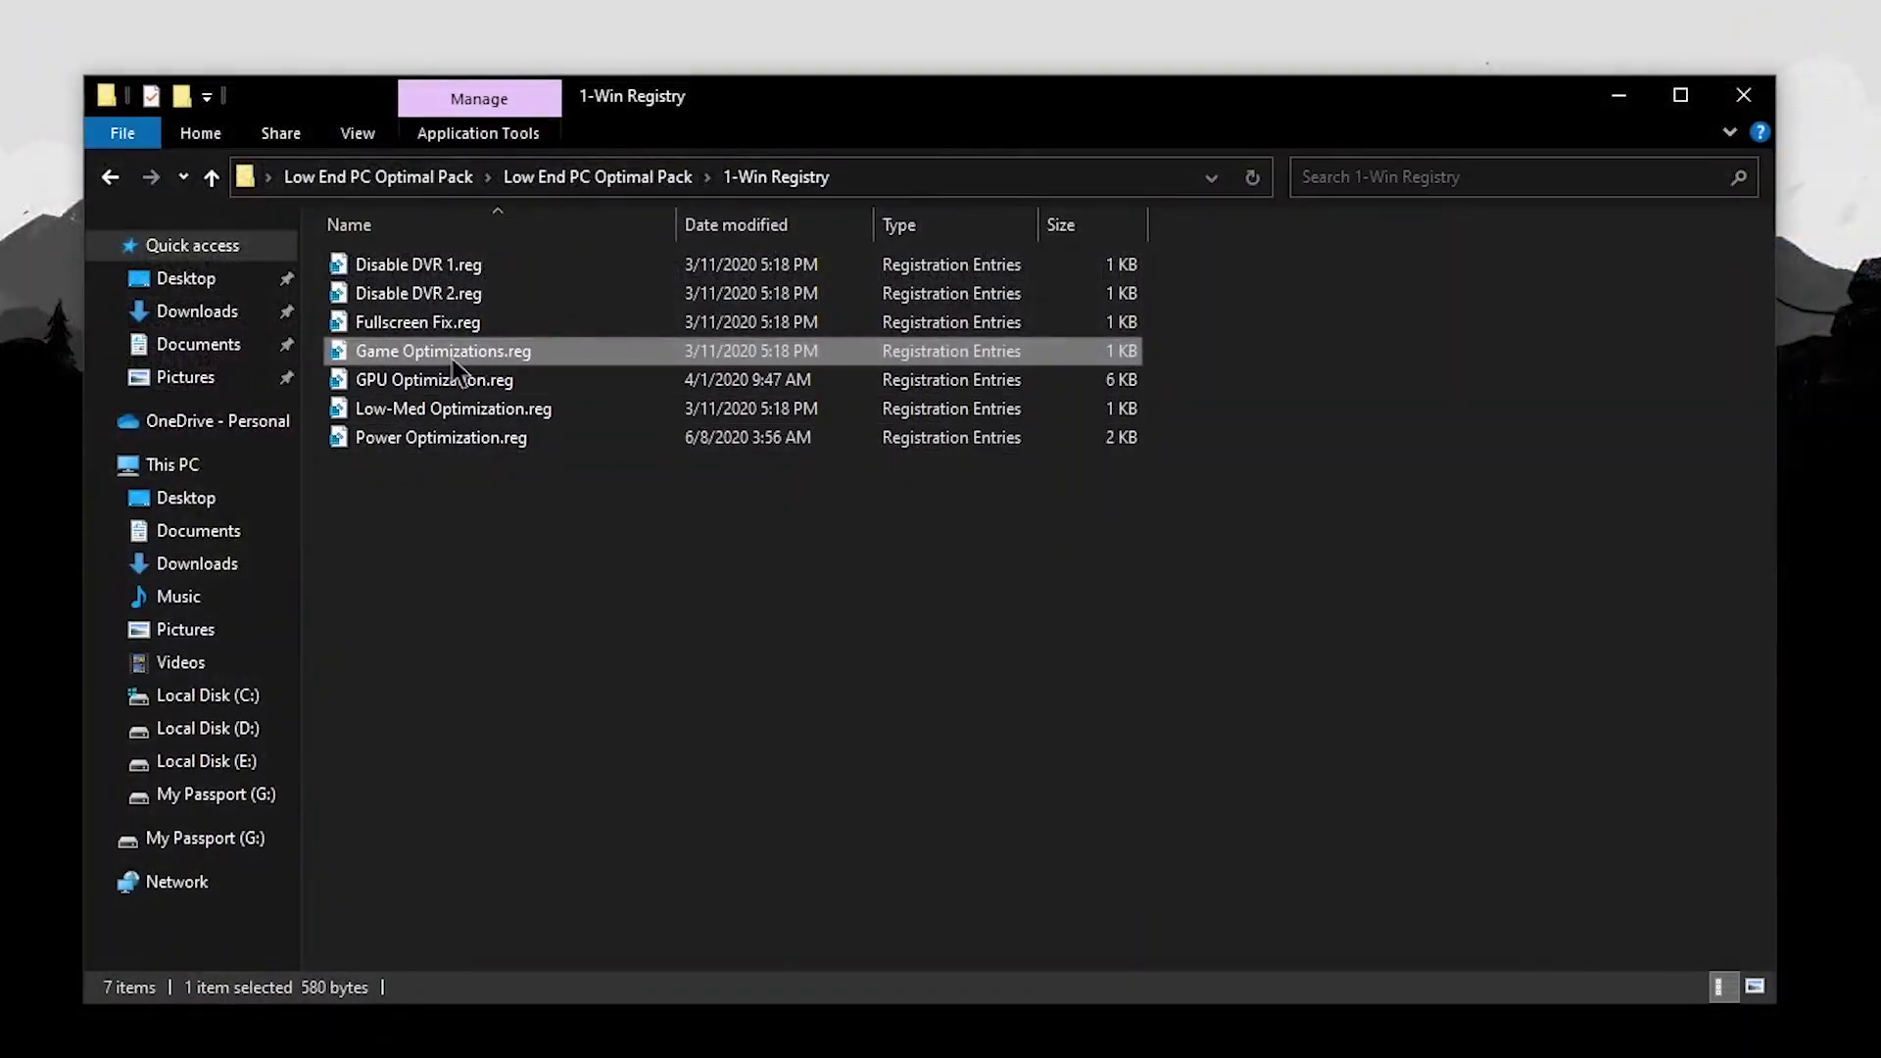
Merge Game Optimizations.reg into the registry.
{"action": "double_click", "coordinate": [452, 361]}
{"action": "left_click", "coordinate": [1161, 661]}
{"action": "left_click", "coordinate": [1298, 632]}
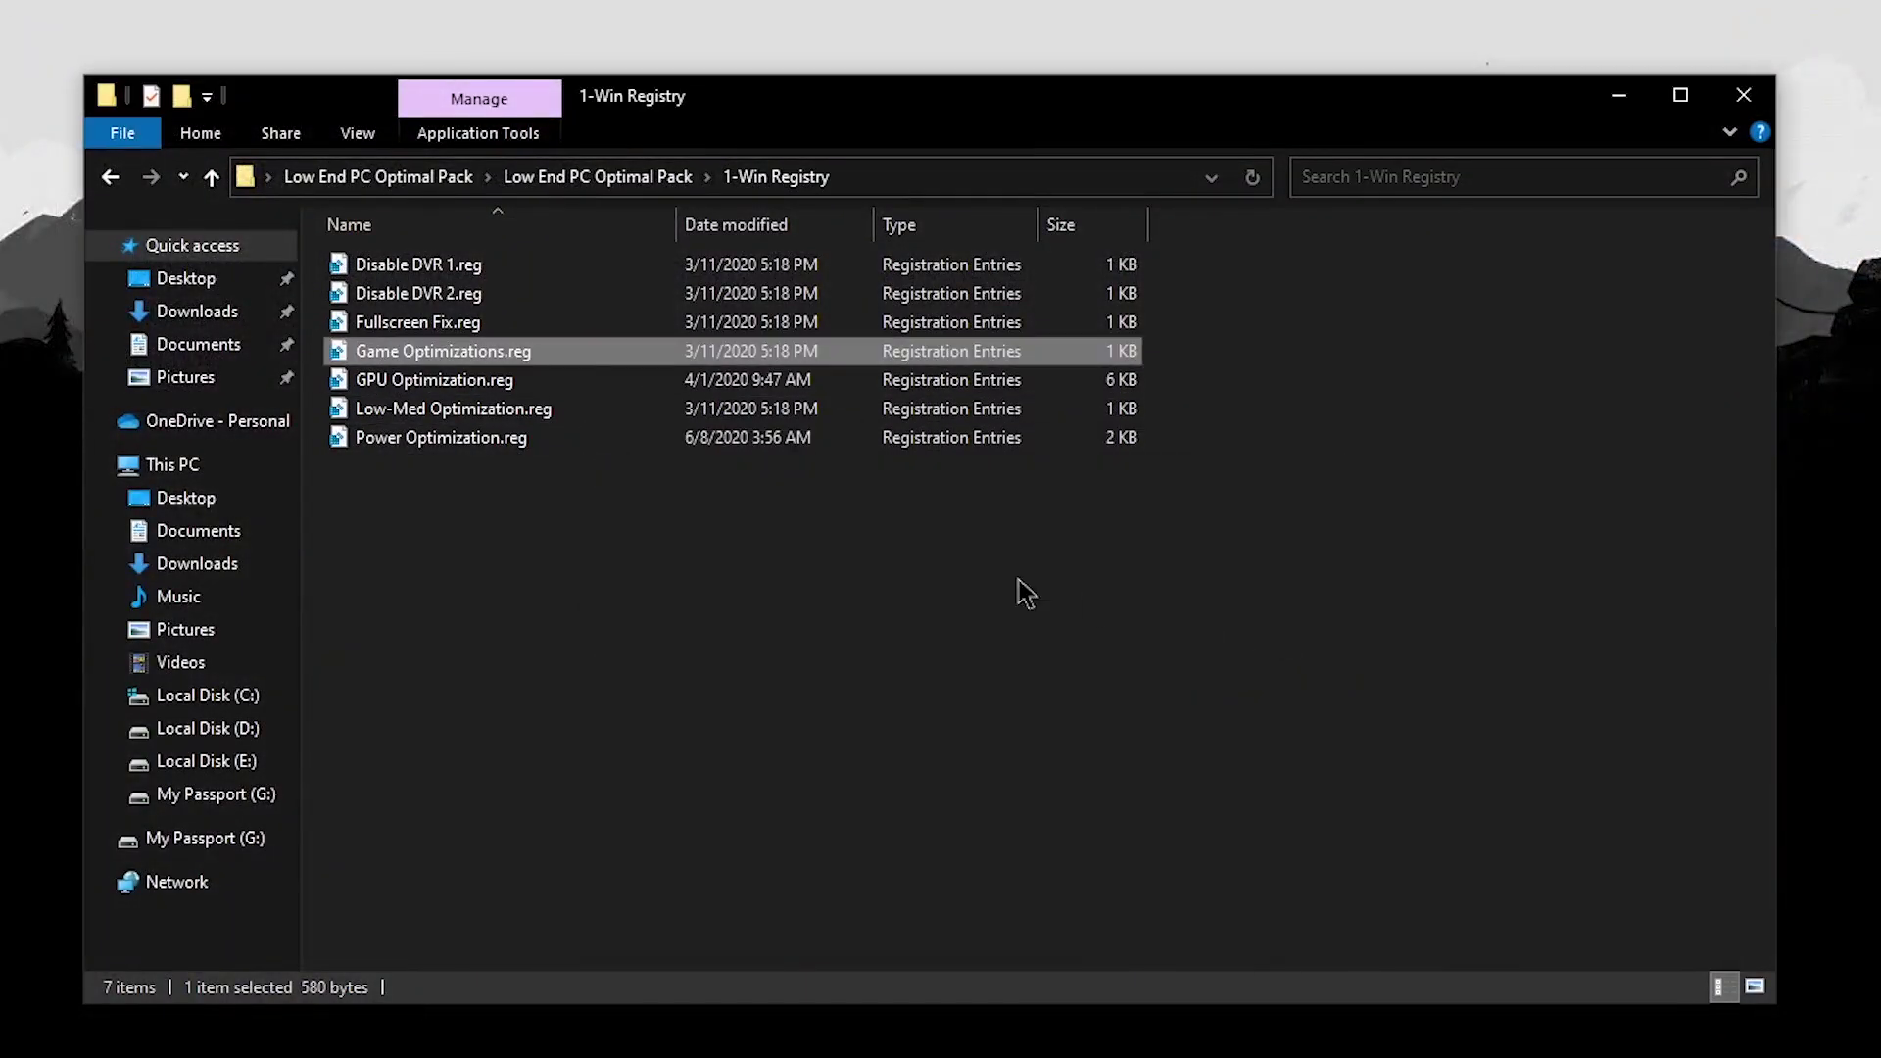
Merge GPU Optimization.reg into the registry.
{"action": "double_click", "coordinate": [483, 384]}
{"action": "left_click", "coordinate": [1163, 660]}
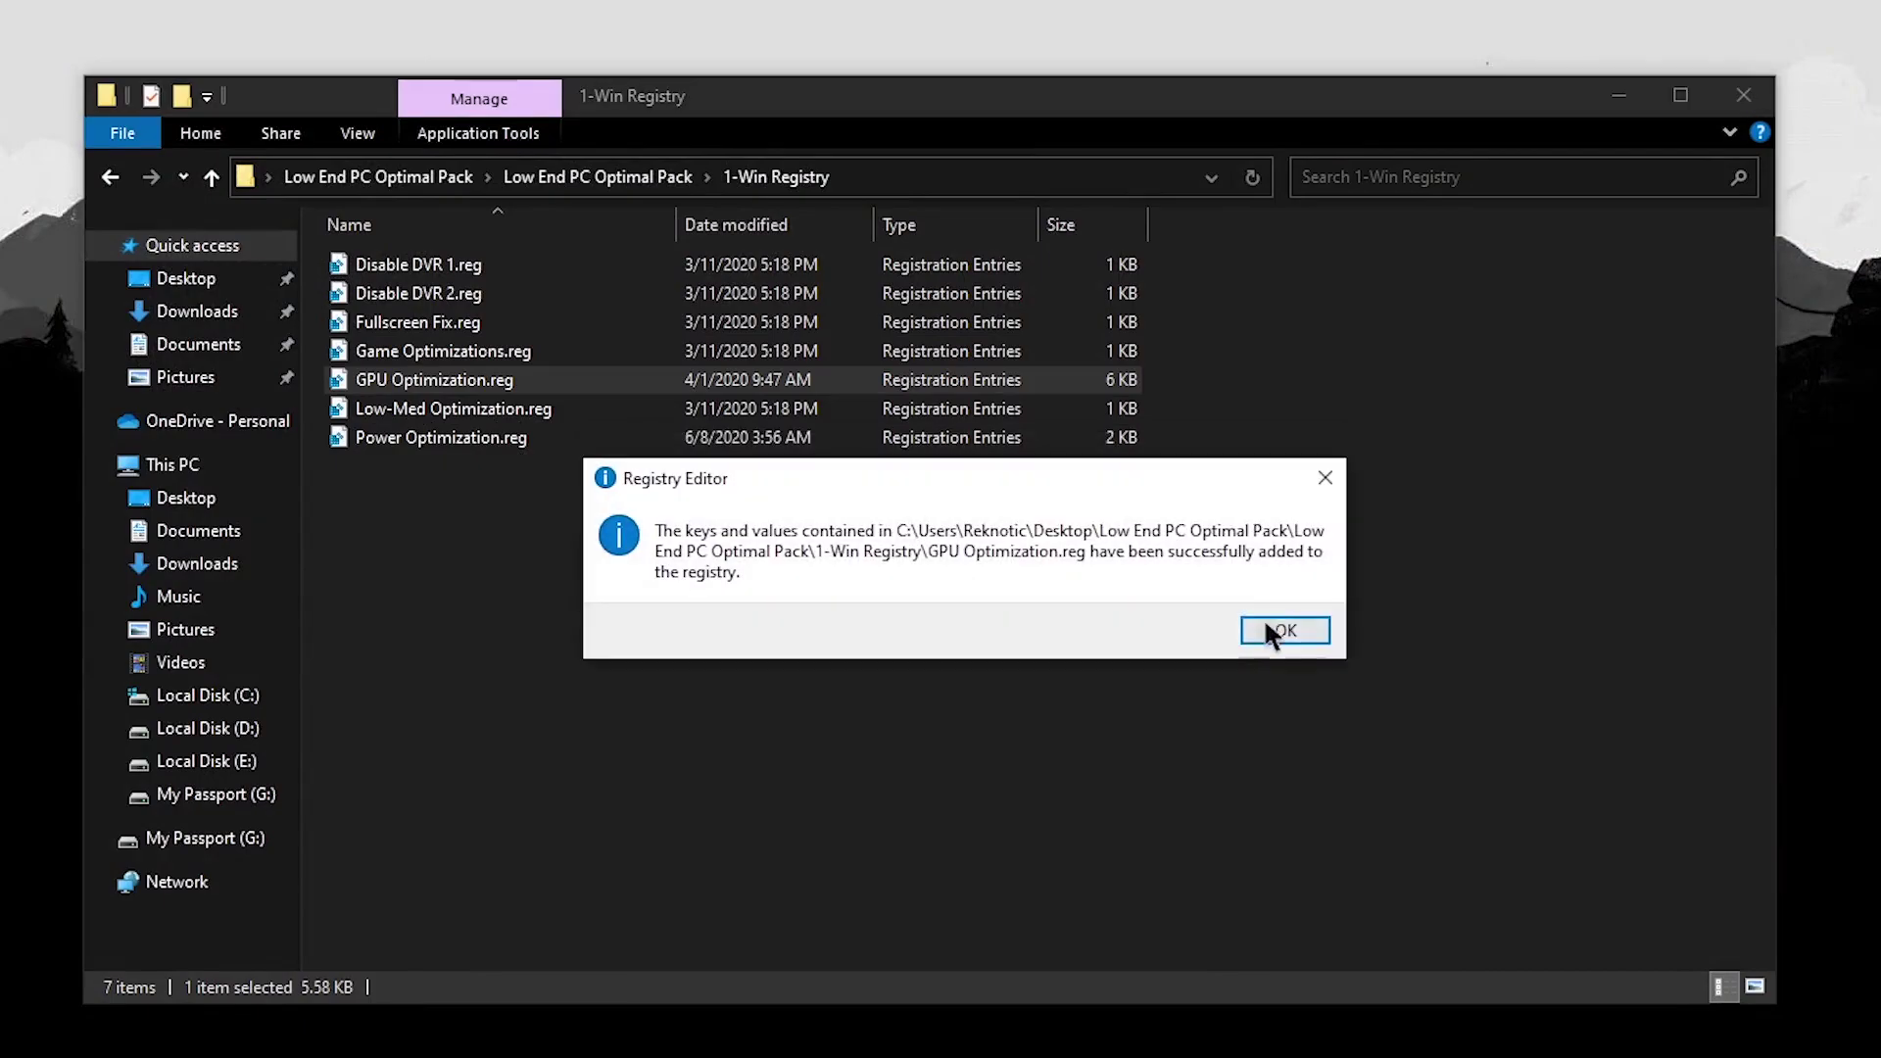
{"action": "left_click", "coordinate": [1283, 631]}
{"action": "left_click", "coordinate": [882, 559]}
Inspect Low-Med Optimization.reg's SystemResponsiveness value, then merge it into the registry.
{"action": "right_click", "coordinate": [490, 403]}
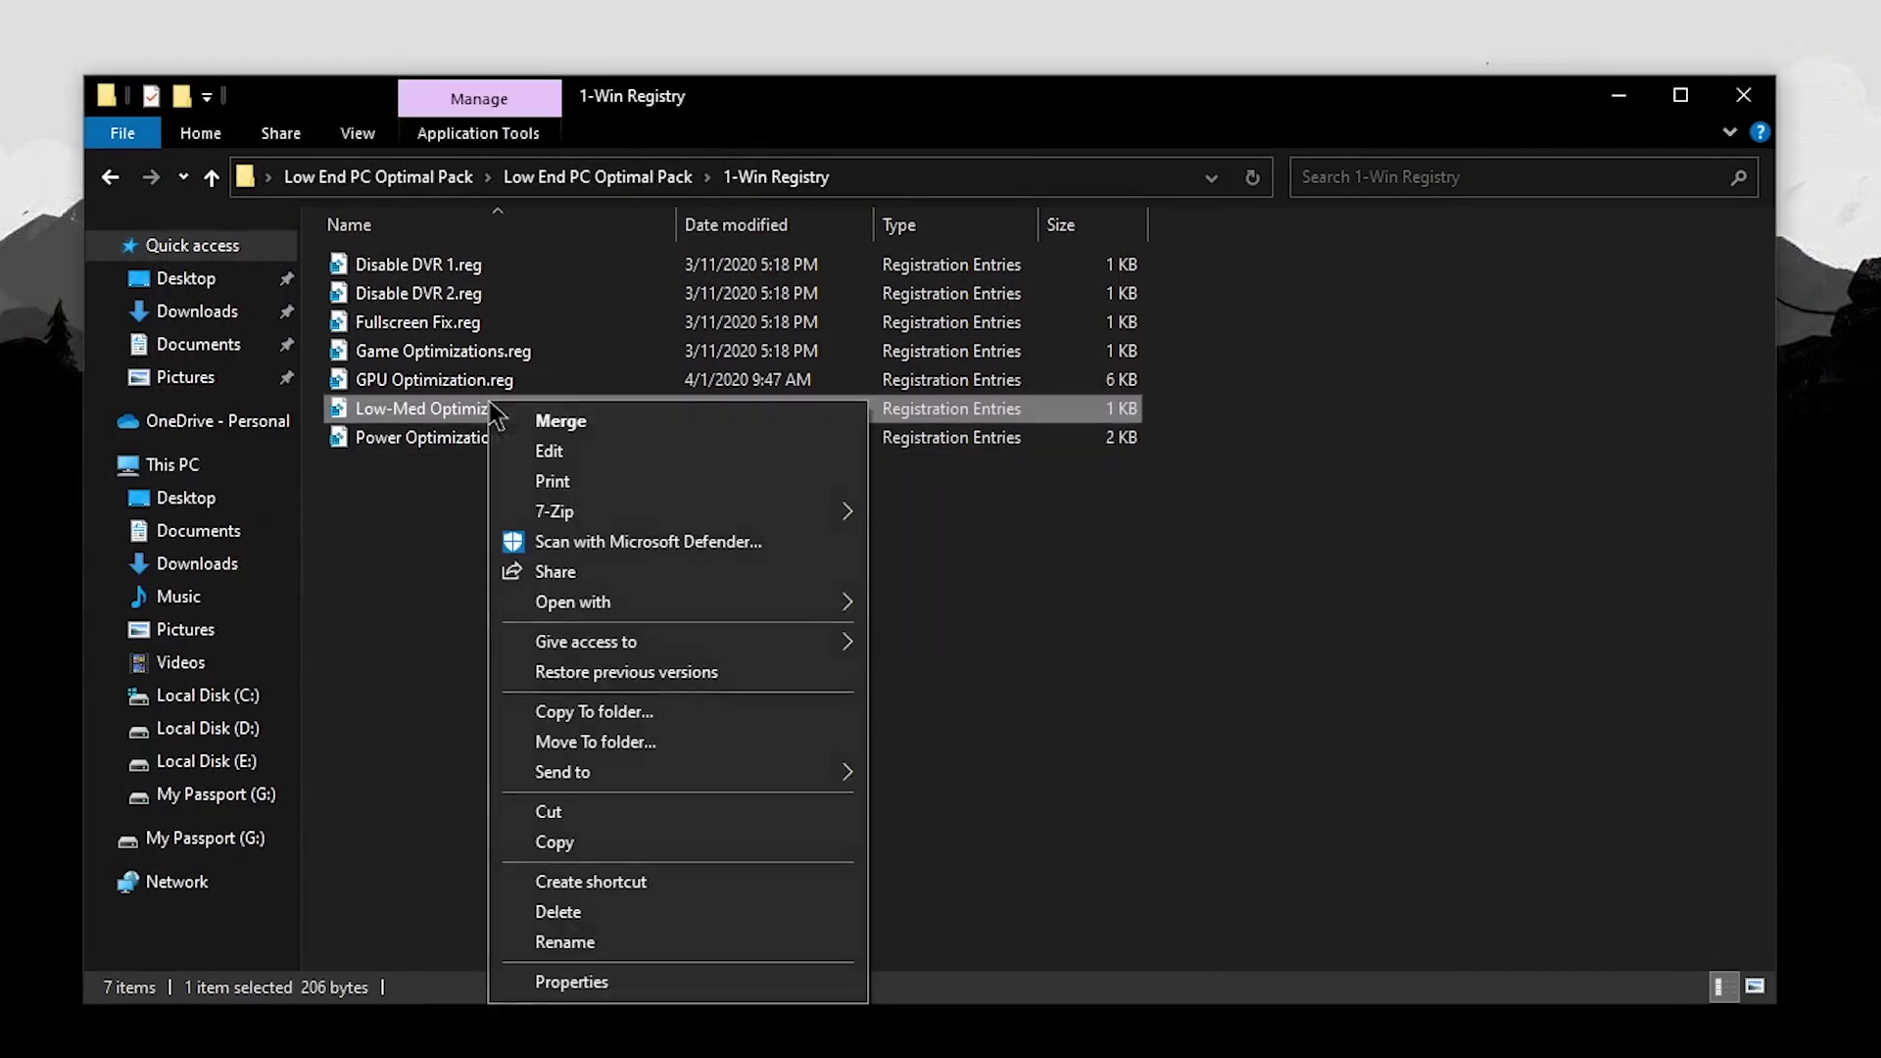
{"action": "left_click", "coordinate": [549, 449]}
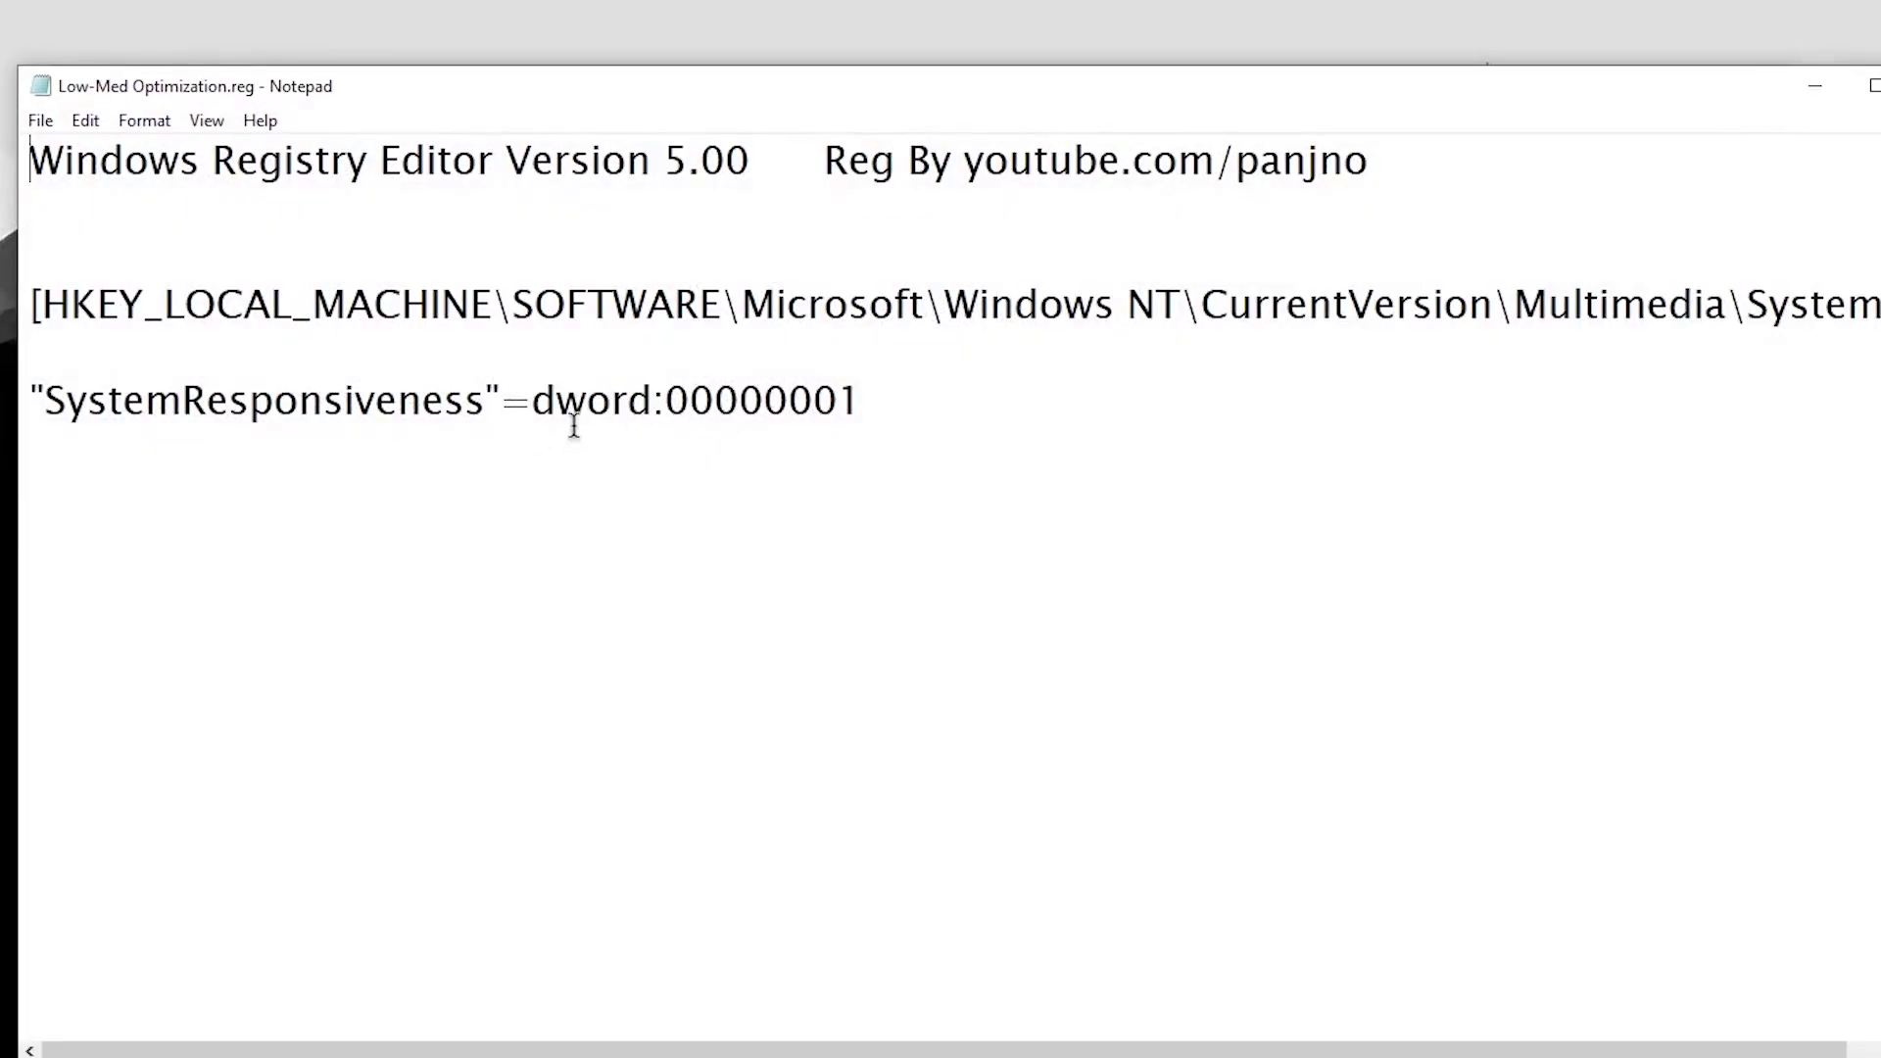
{"action": "left_click_drag", "start_coordinate": [691, 401], "coordinate": [862, 402]}
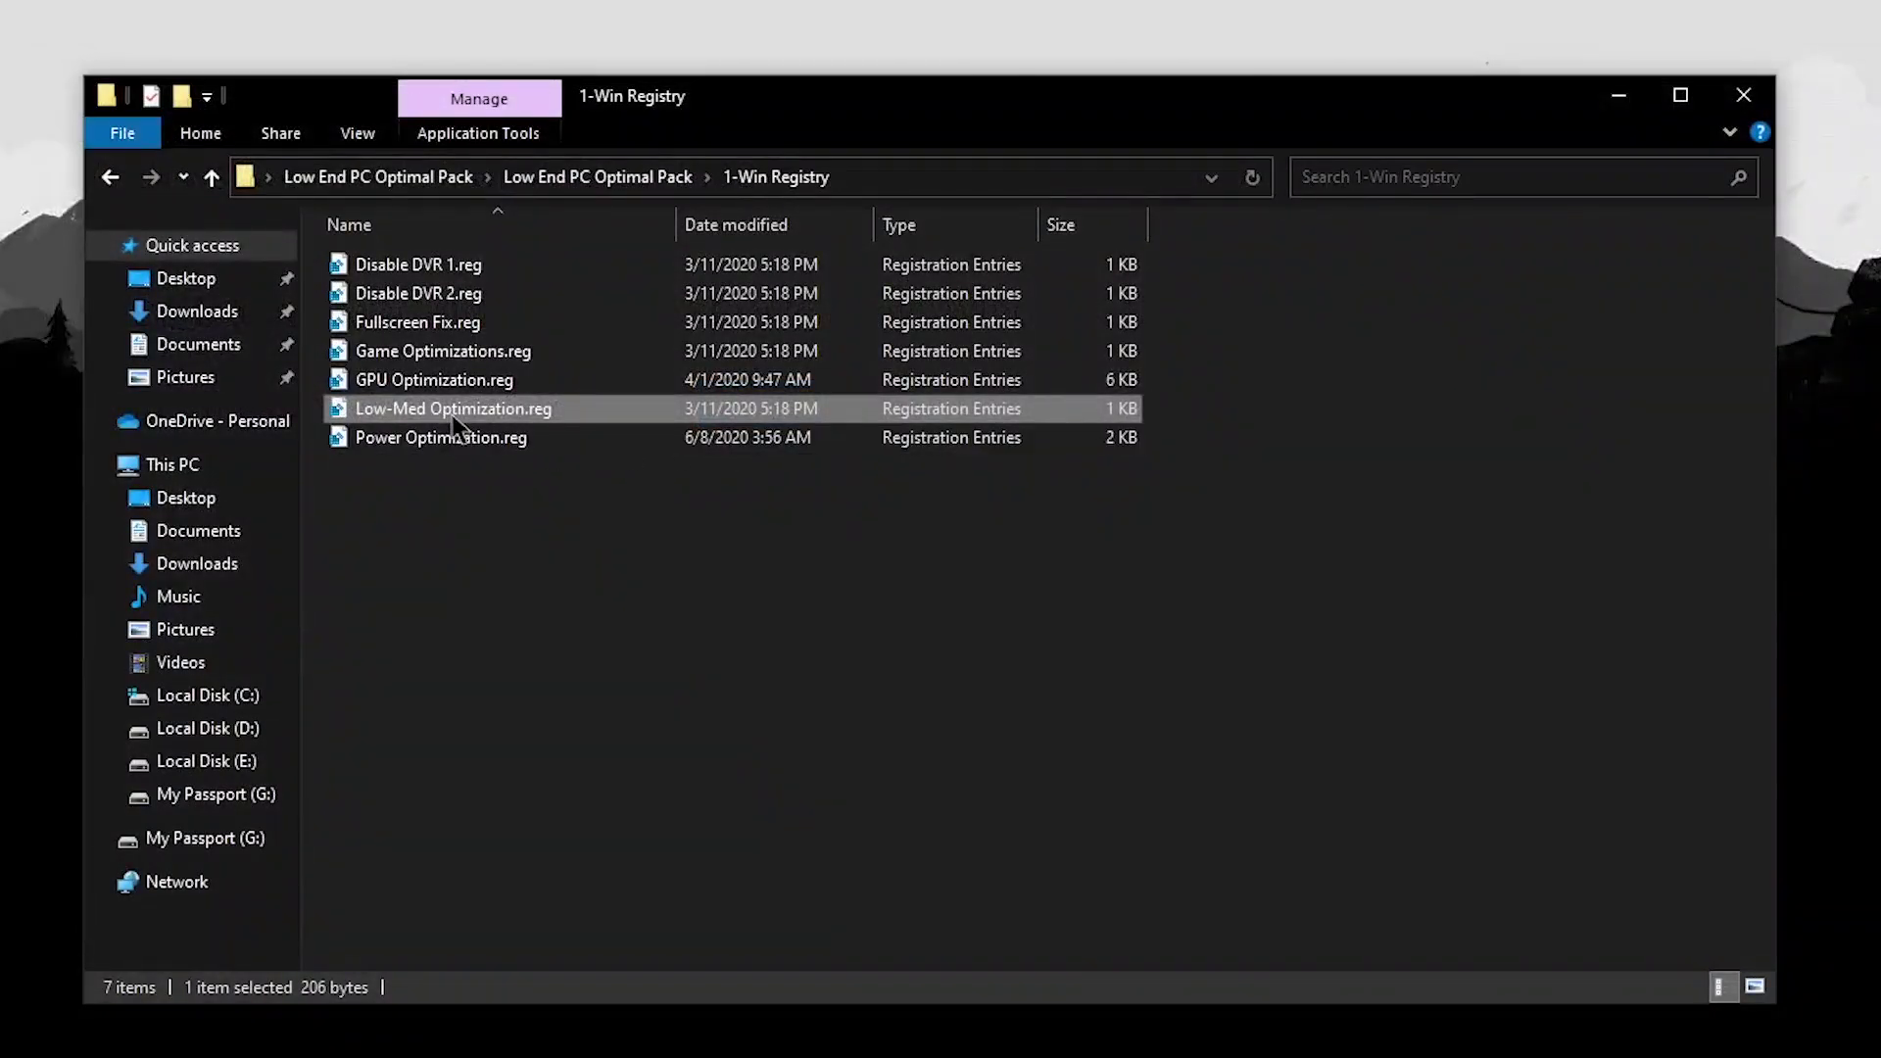
{"action": "double_click", "coordinate": [453, 421]}
{"action": "left_click", "coordinate": [1186, 660]}
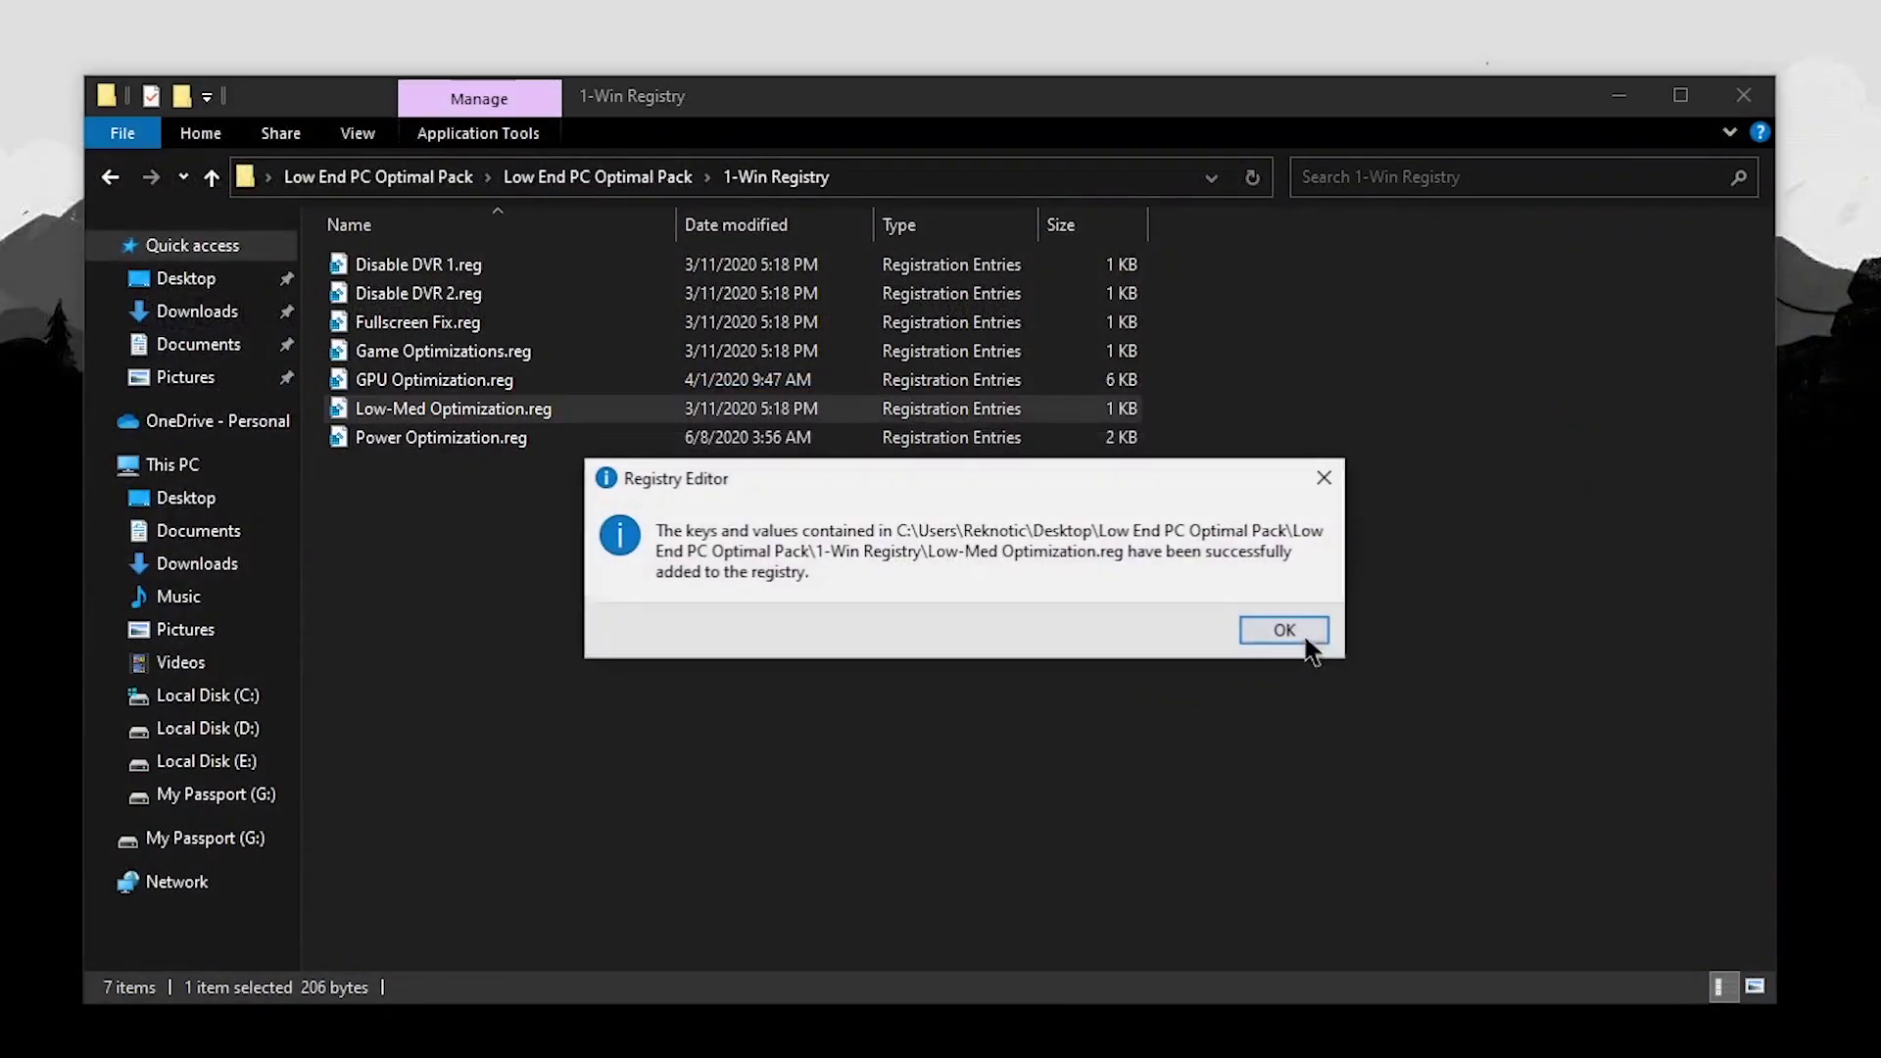
{"action": "left_click", "coordinate": [1275, 632]}
Inspect and merge Power Optimization.reg, then return to the Low End PC Optimal Pack folder.
{"action": "left_click", "coordinate": [502, 441]}
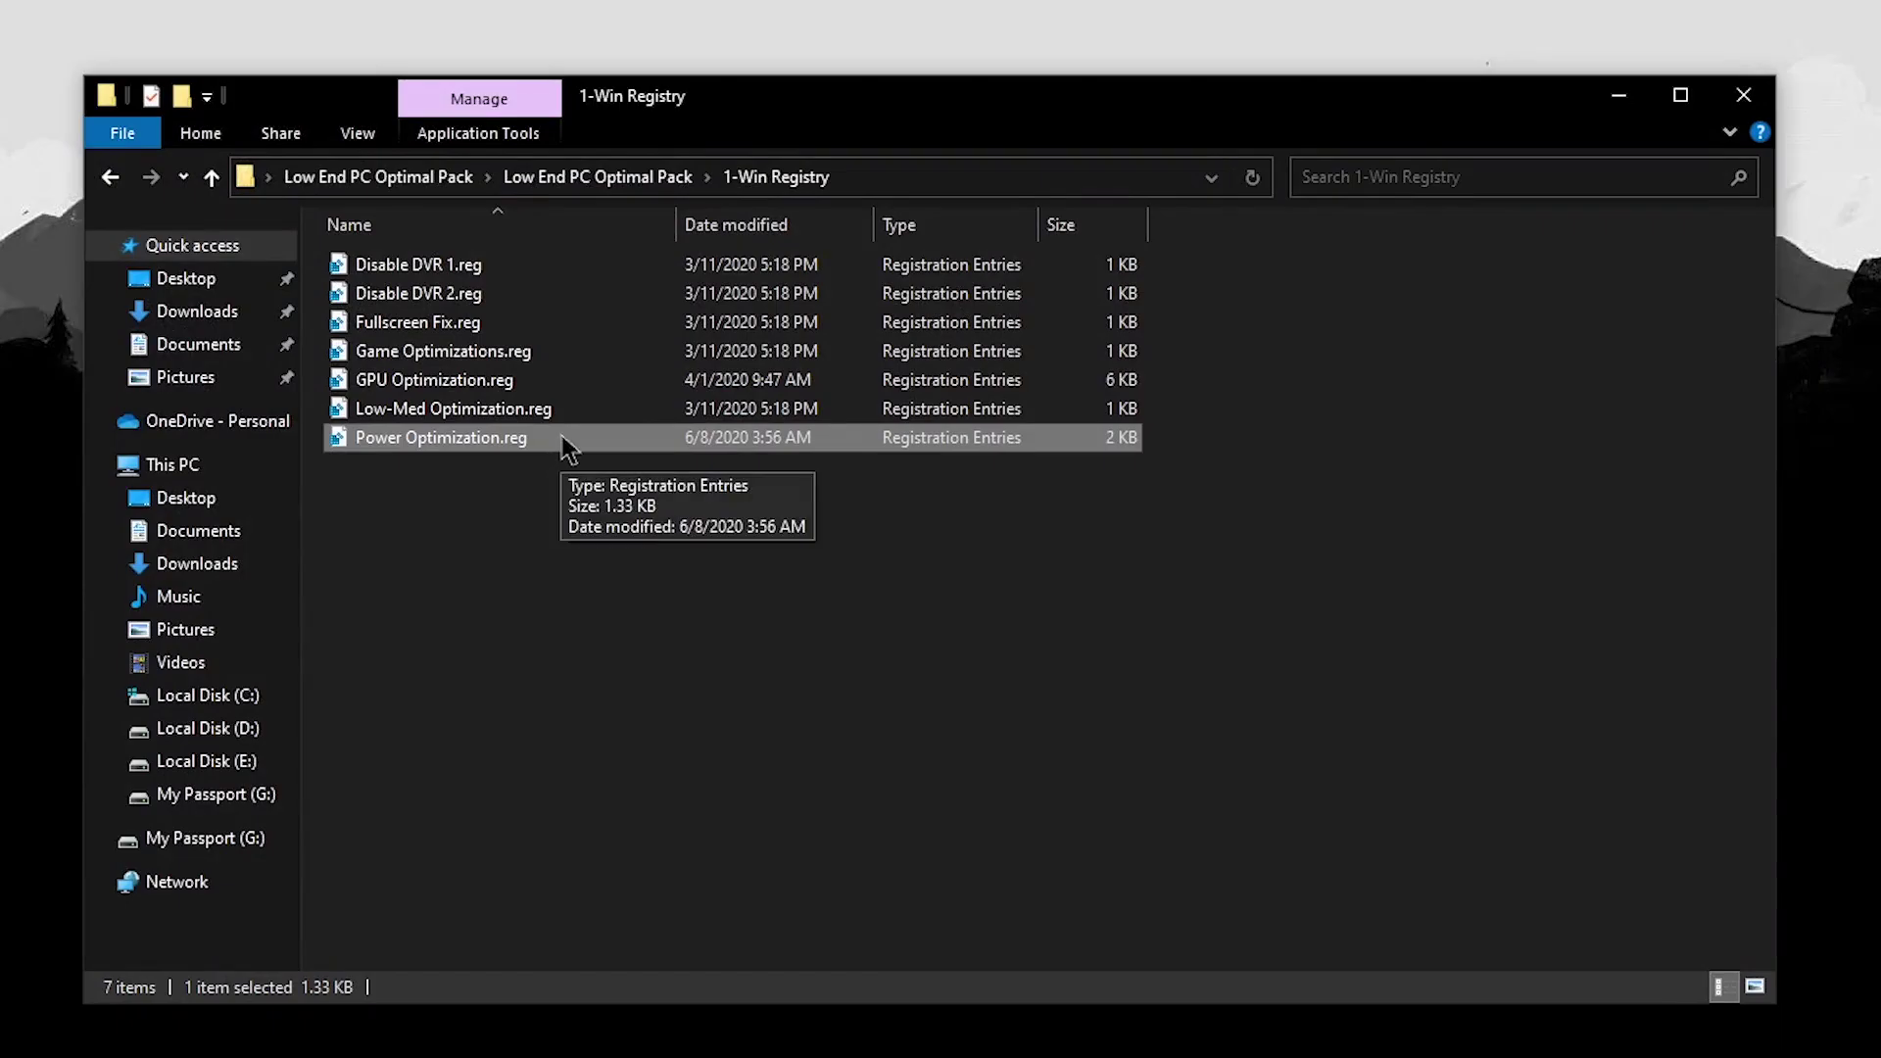
{"action": "right_click", "coordinate": [476, 449]}
{"action": "left_click", "coordinate": [529, 487]}
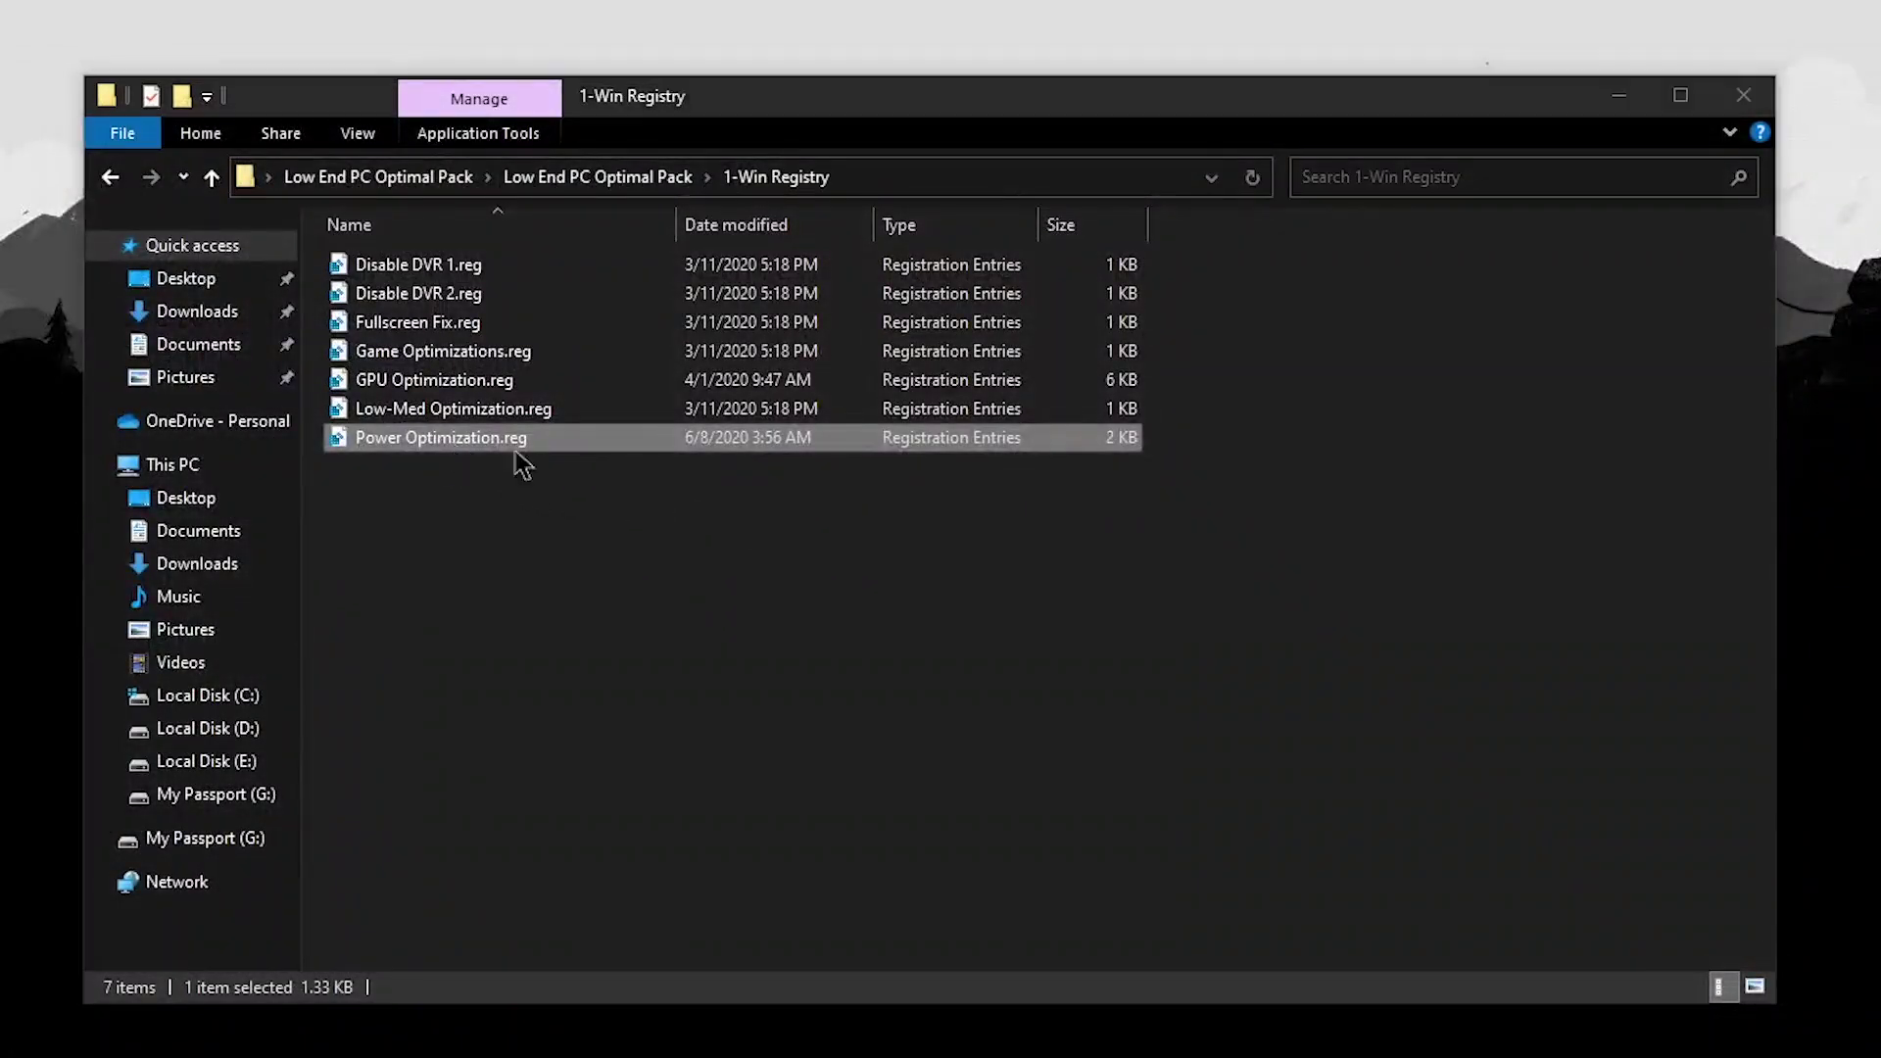
{"action": "double_click", "coordinate": [520, 461]}
{"action": "left_click", "coordinate": [1181, 658]}
{"action": "left_click", "coordinate": [1313, 632]}
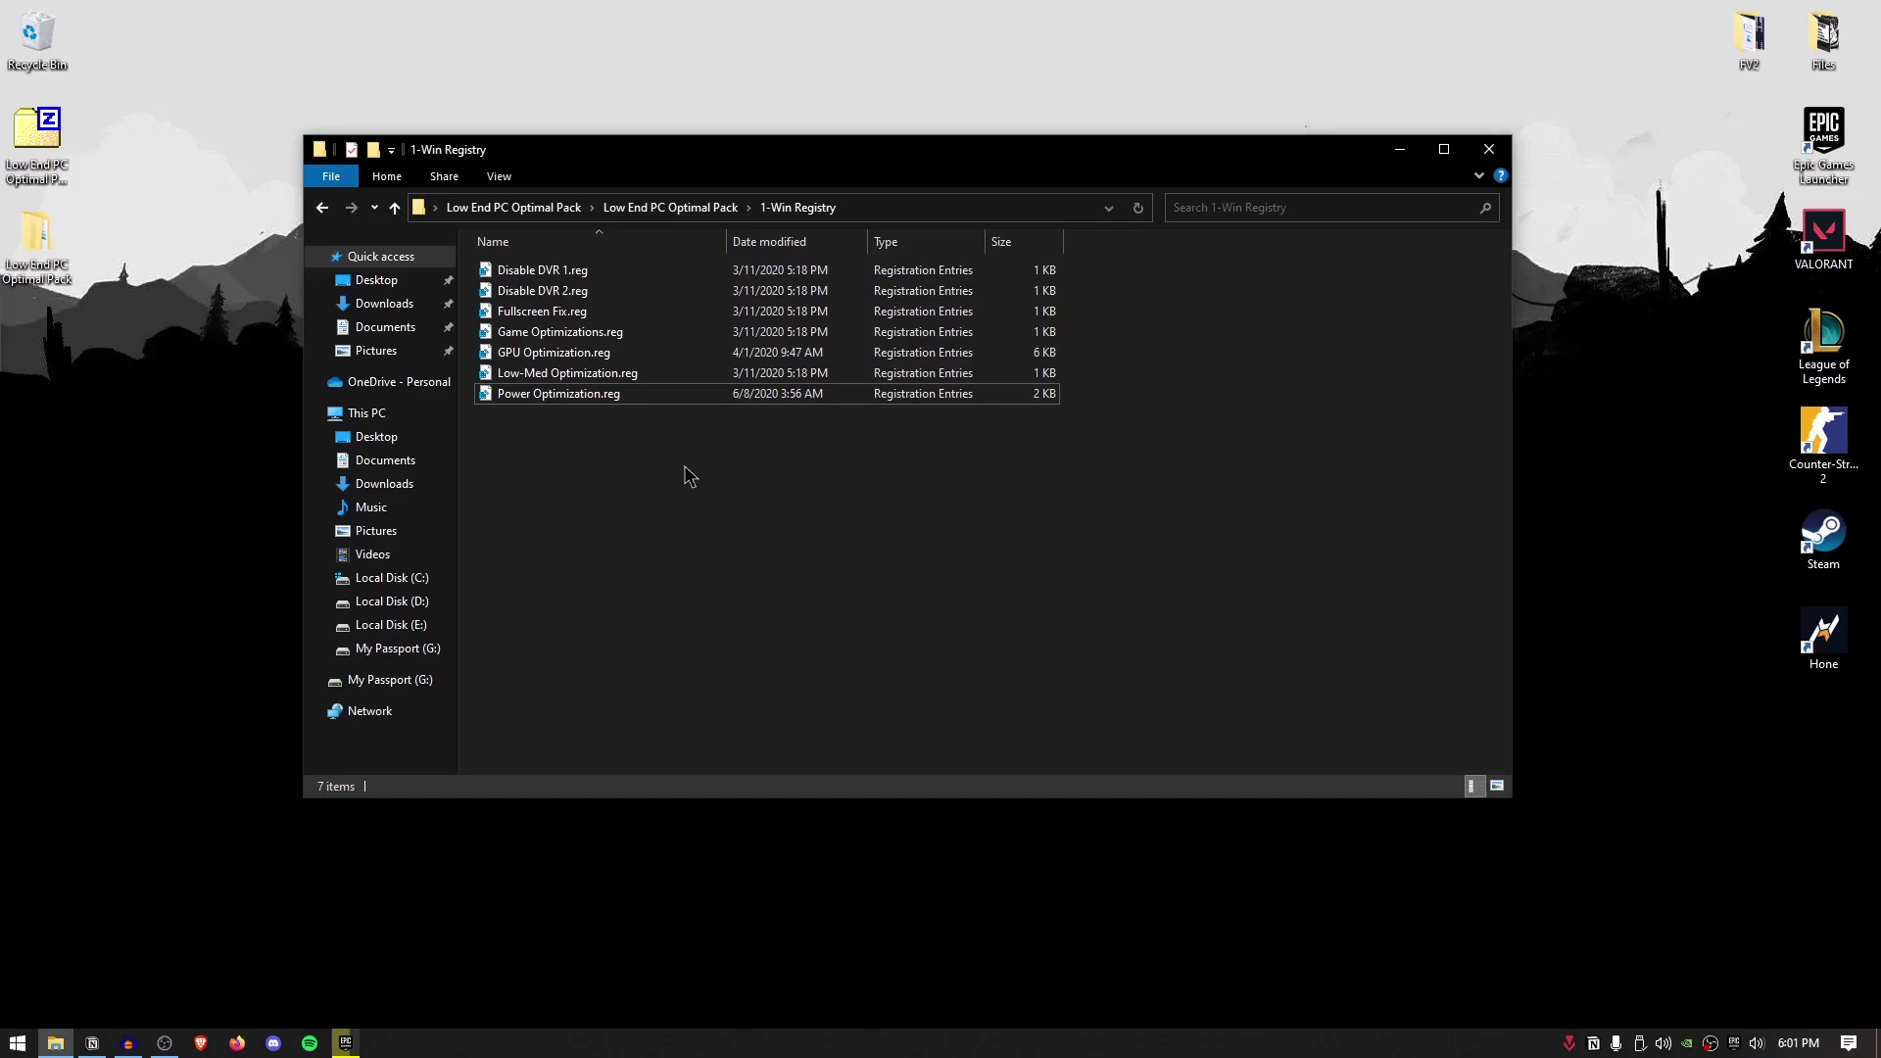
{"action": "left_click_drag", "start_coordinate": [1015, 540], "coordinate": [553, 257]}
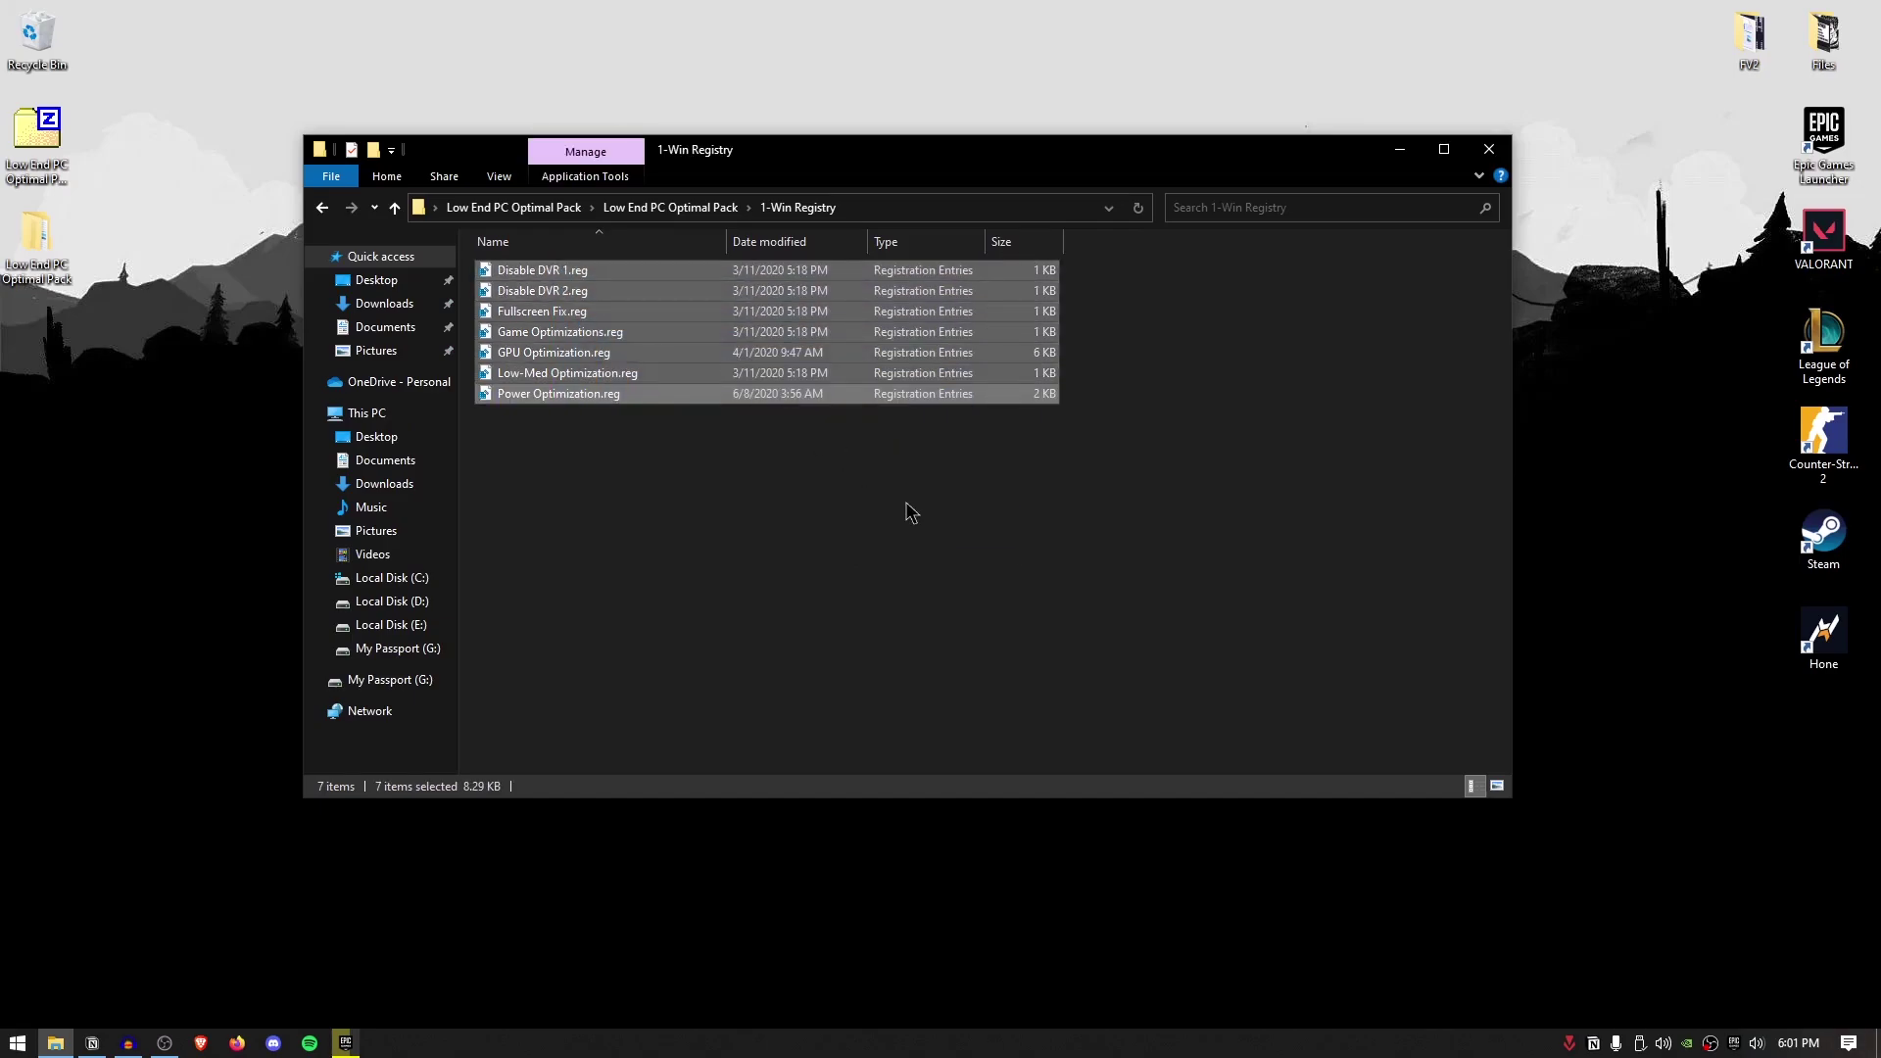
{"action": "key", "text": "BackSpace"}
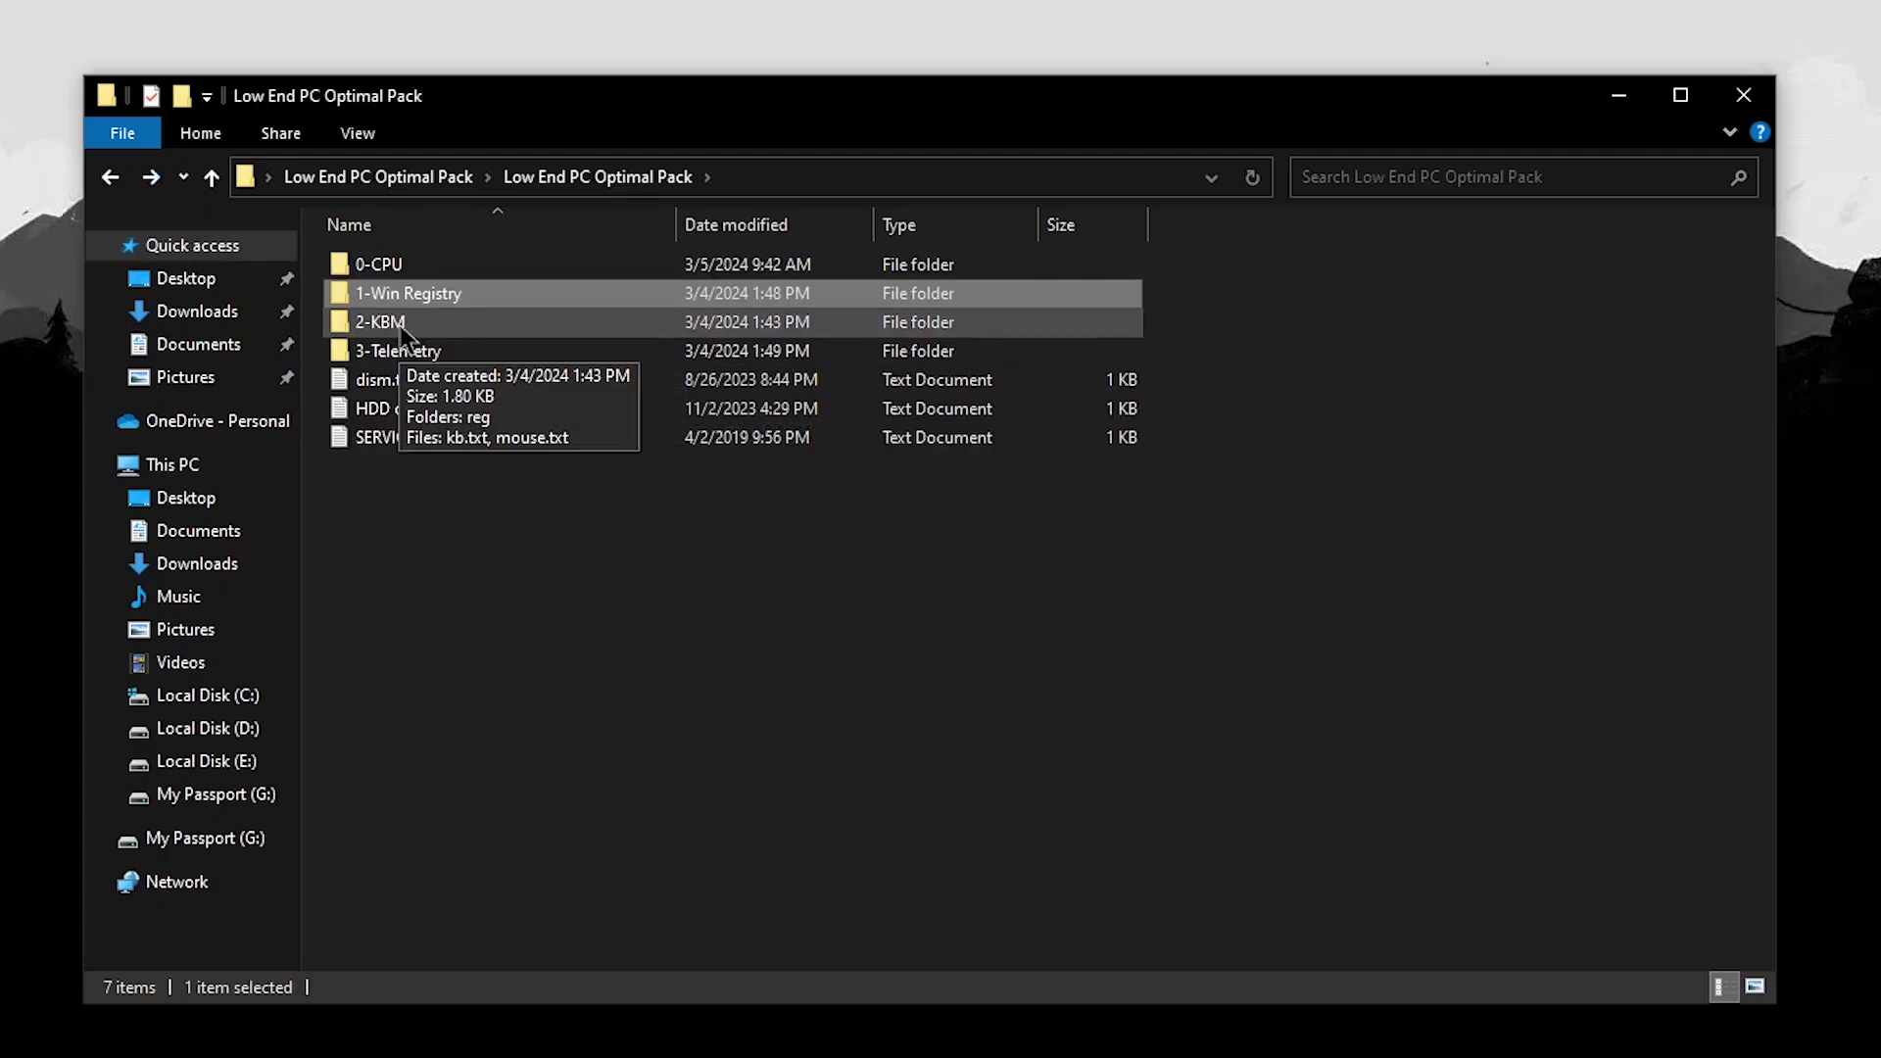
Open 2-KBM > reg and merge disableDSearching.reg and disablePrefetch.reg into the registry.
{"action": "double_click", "coordinate": [399, 326]}
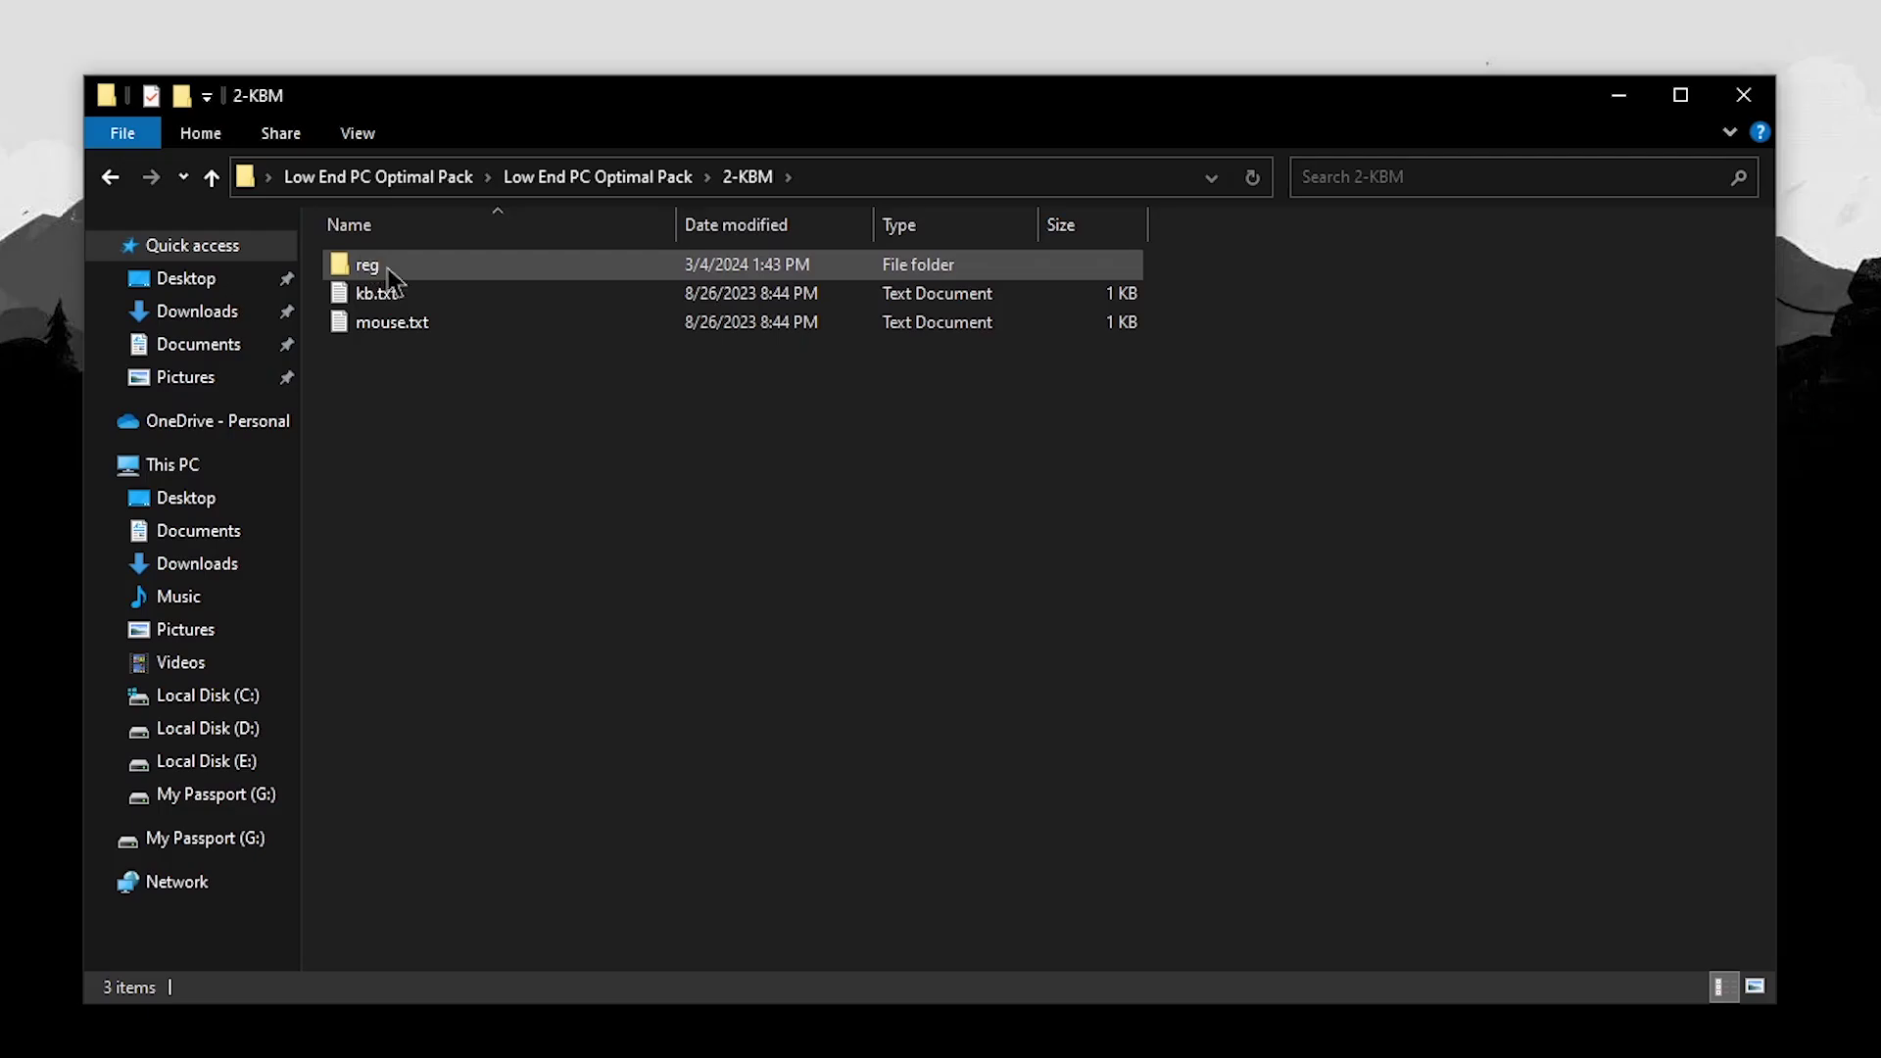
{"action": "double_click", "coordinate": [506, 269]}
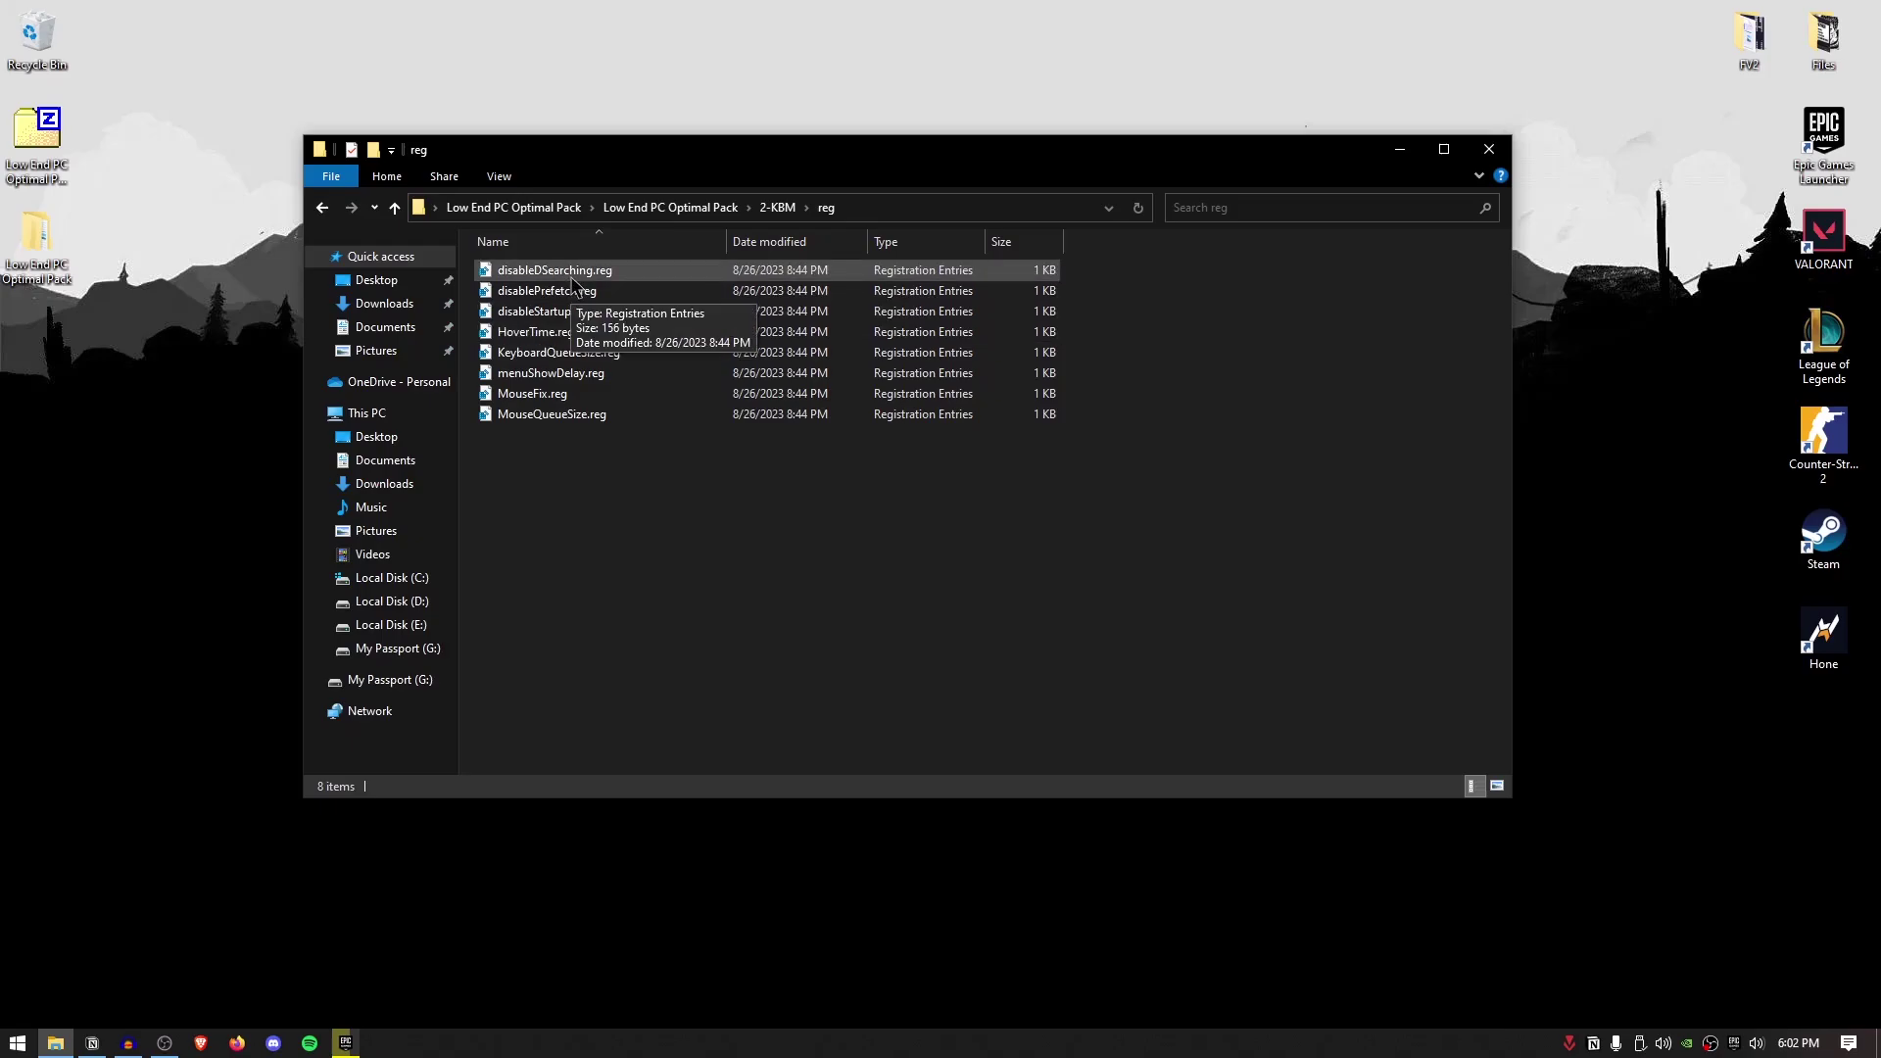
{"action": "double_click", "coordinate": [572, 274]}
{"action": "left_click", "coordinate": [1085, 552]}
{"action": "left_click", "coordinate": [1164, 534]}
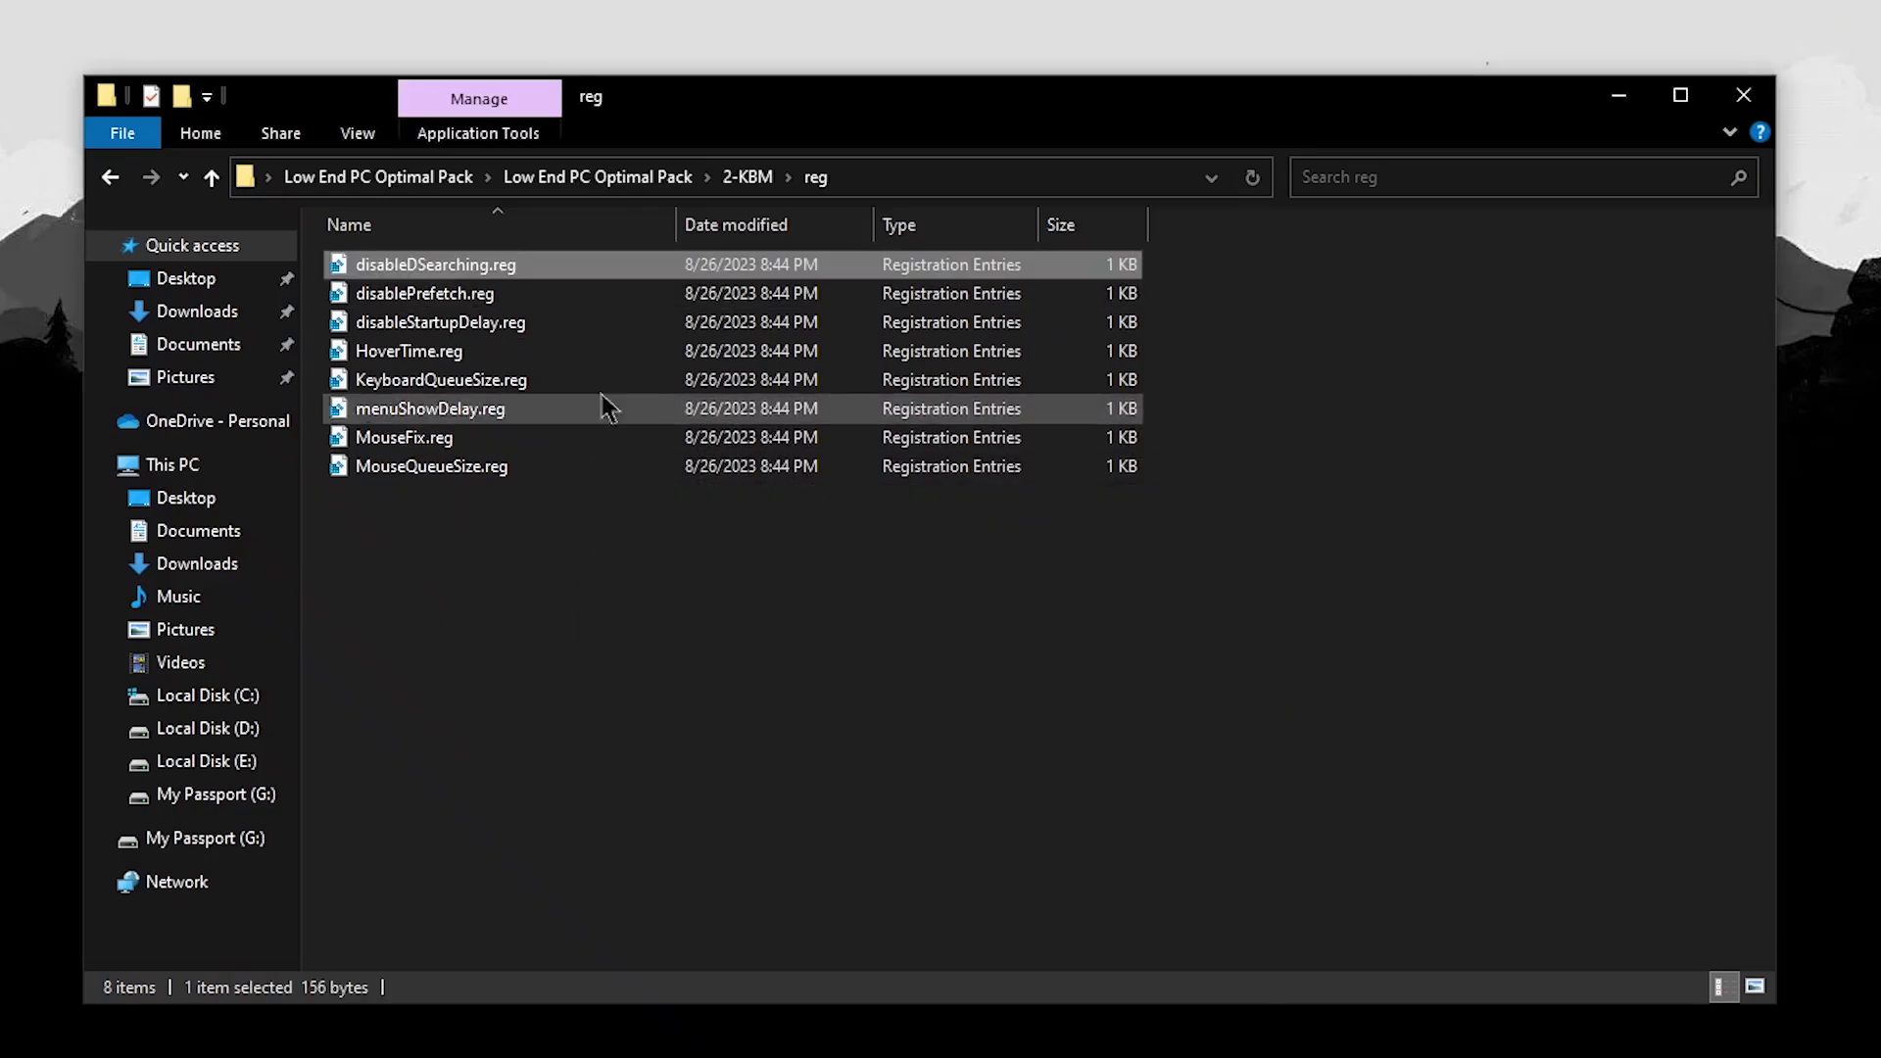
{"action": "double_click", "coordinate": [504, 293]}
{"action": "left_click", "coordinate": [1205, 661]}
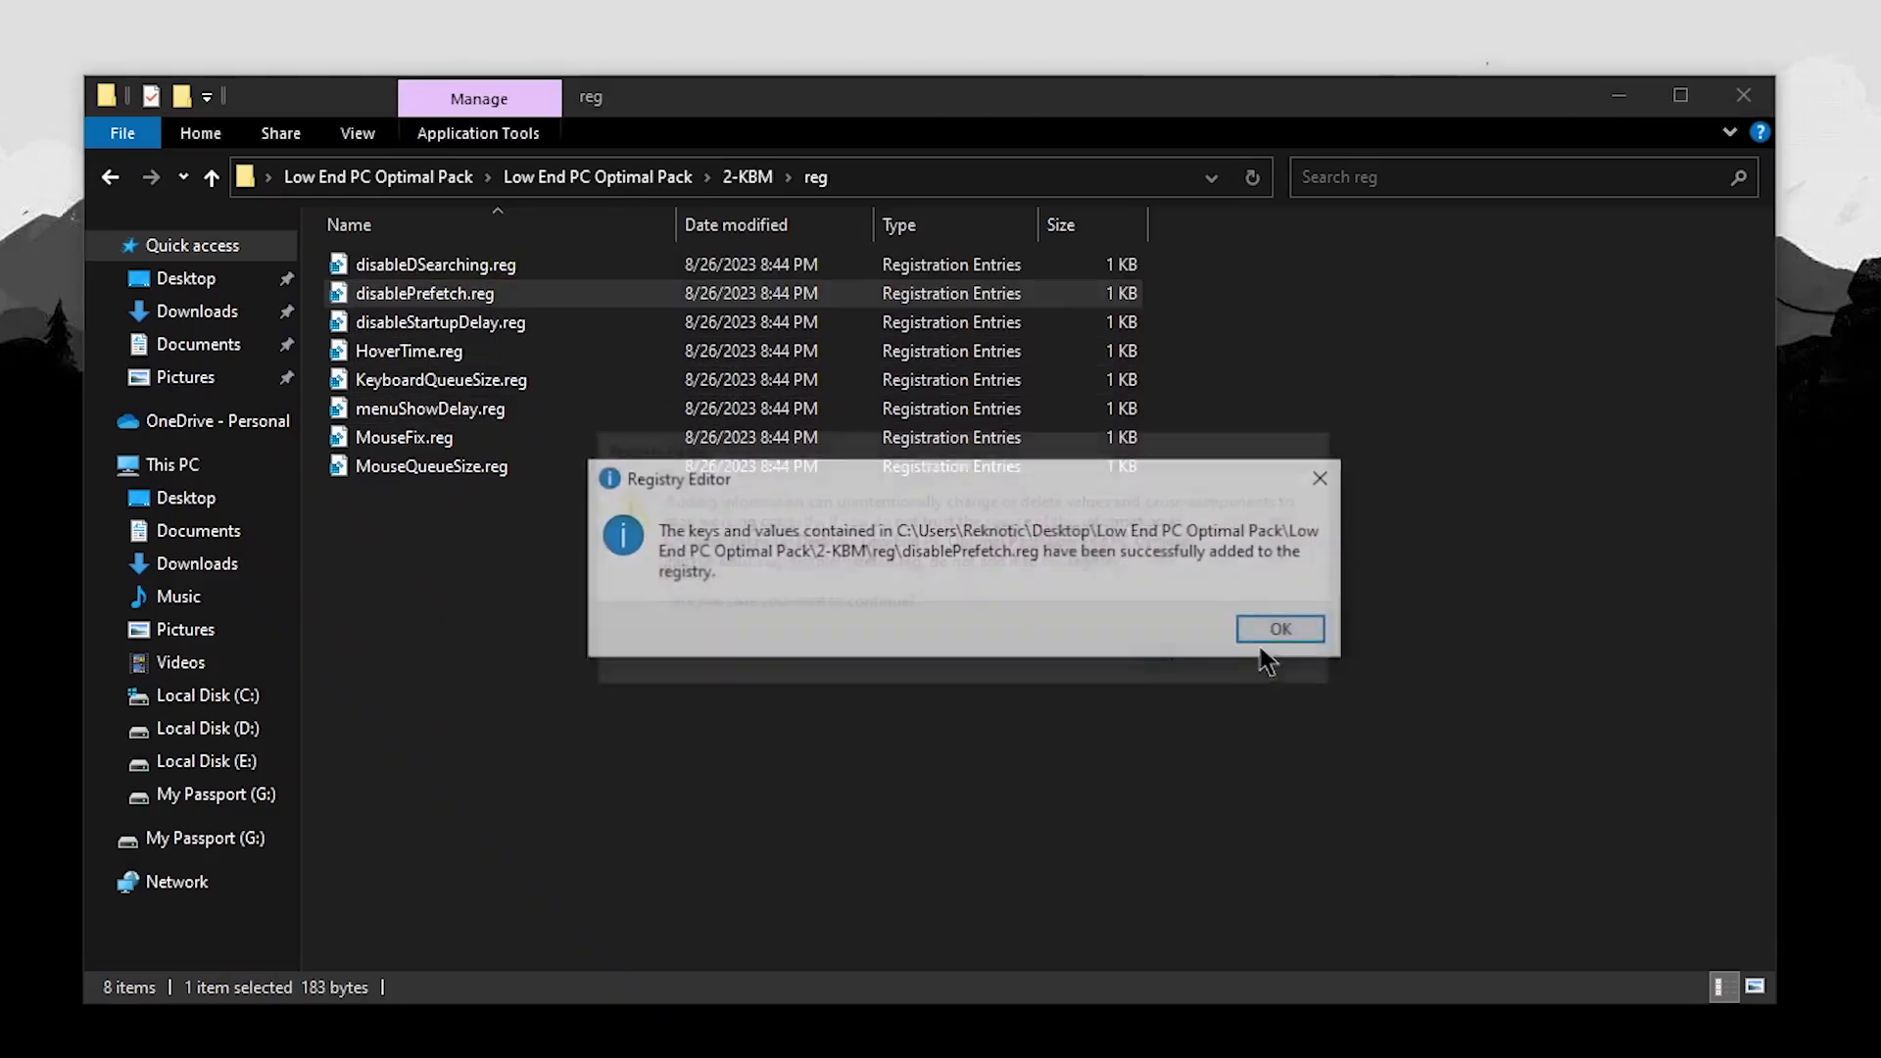
{"action": "left_click", "coordinate": [1264, 637]}
Inspect disableStartupDelay.reg's delay value in Notepad, then merge HoverTime.reg.
{"action": "left_click", "coordinate": [545, 333]}
{"action": "right_click", "coordinate": [537, 338]}
{"action": "left_click", "coordinate": [591, 380]}
{"action": "left_click_drag", "start_coordinate": [44, 353], "coordinate": [441, 386]}
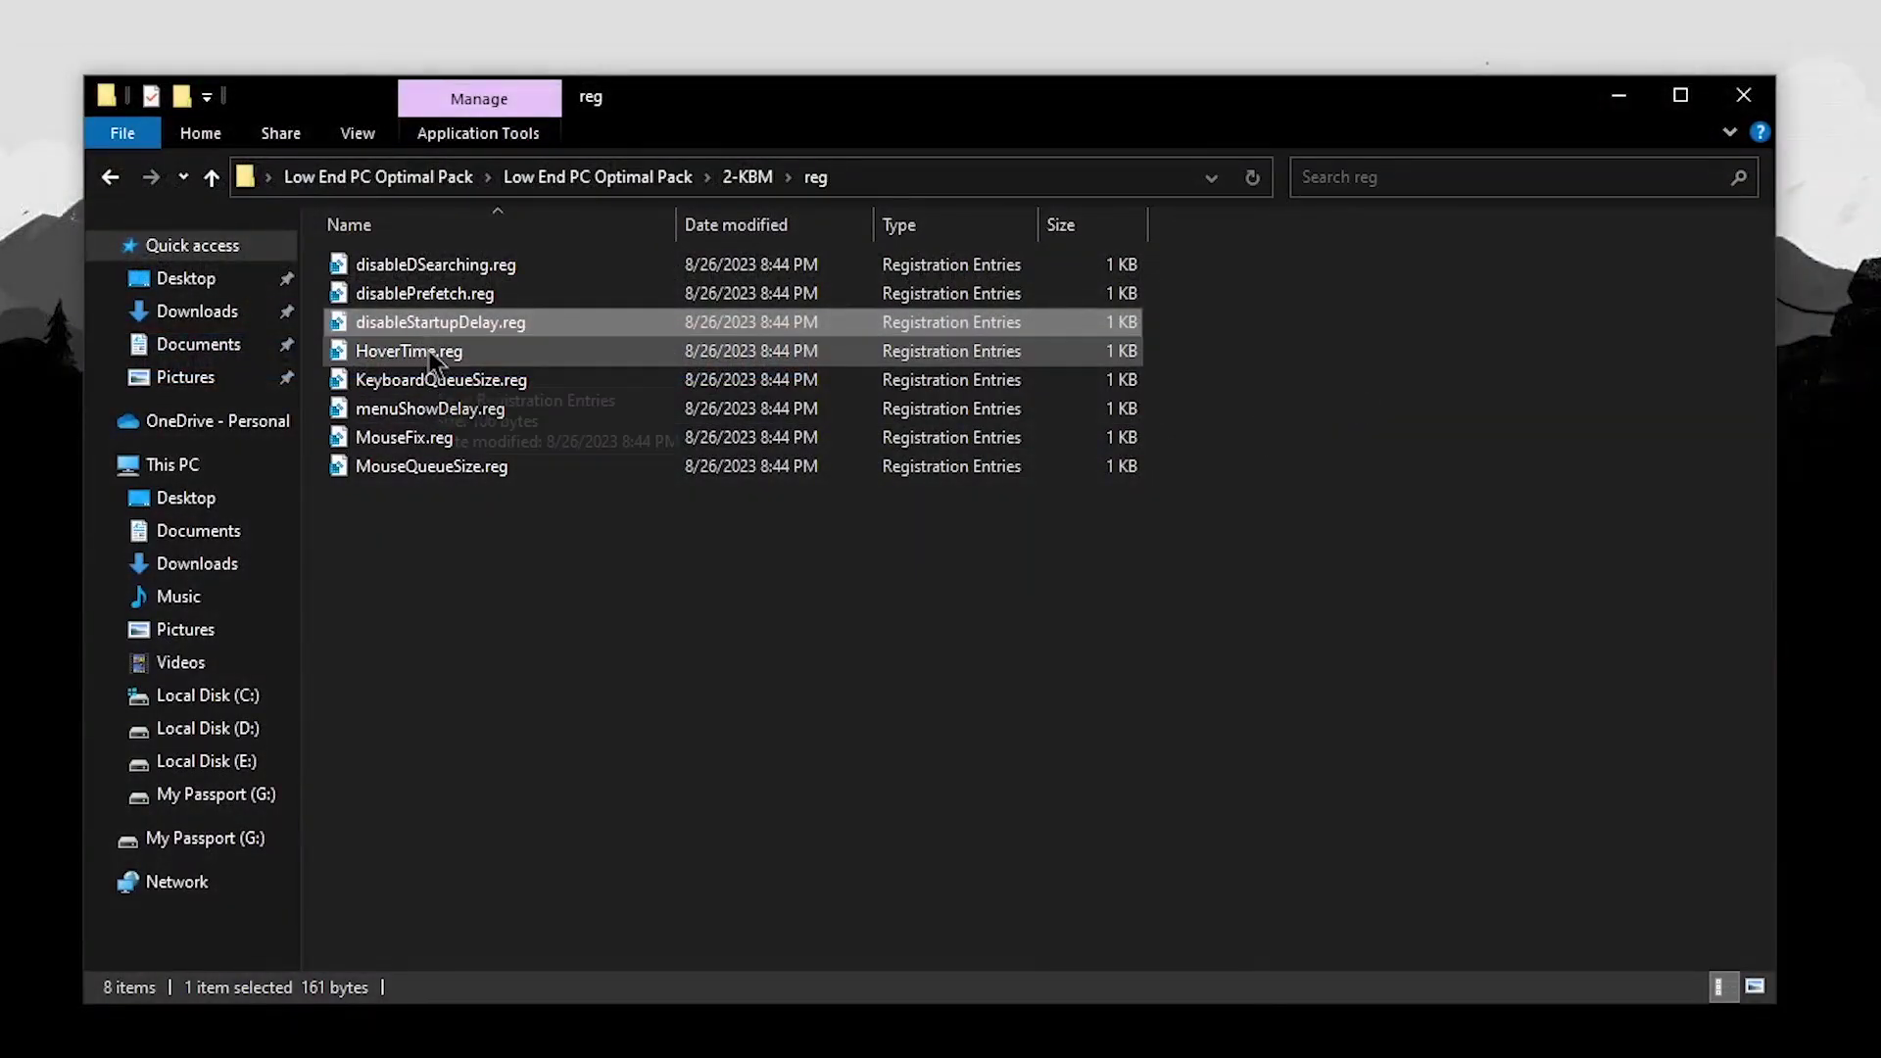
{"action": "double_click", "coordinate": [434, 353]}
{"action": "left_click", "coordinate": [1184, 659]}
{"action": "left_click", "coordinate": [475, 382]}
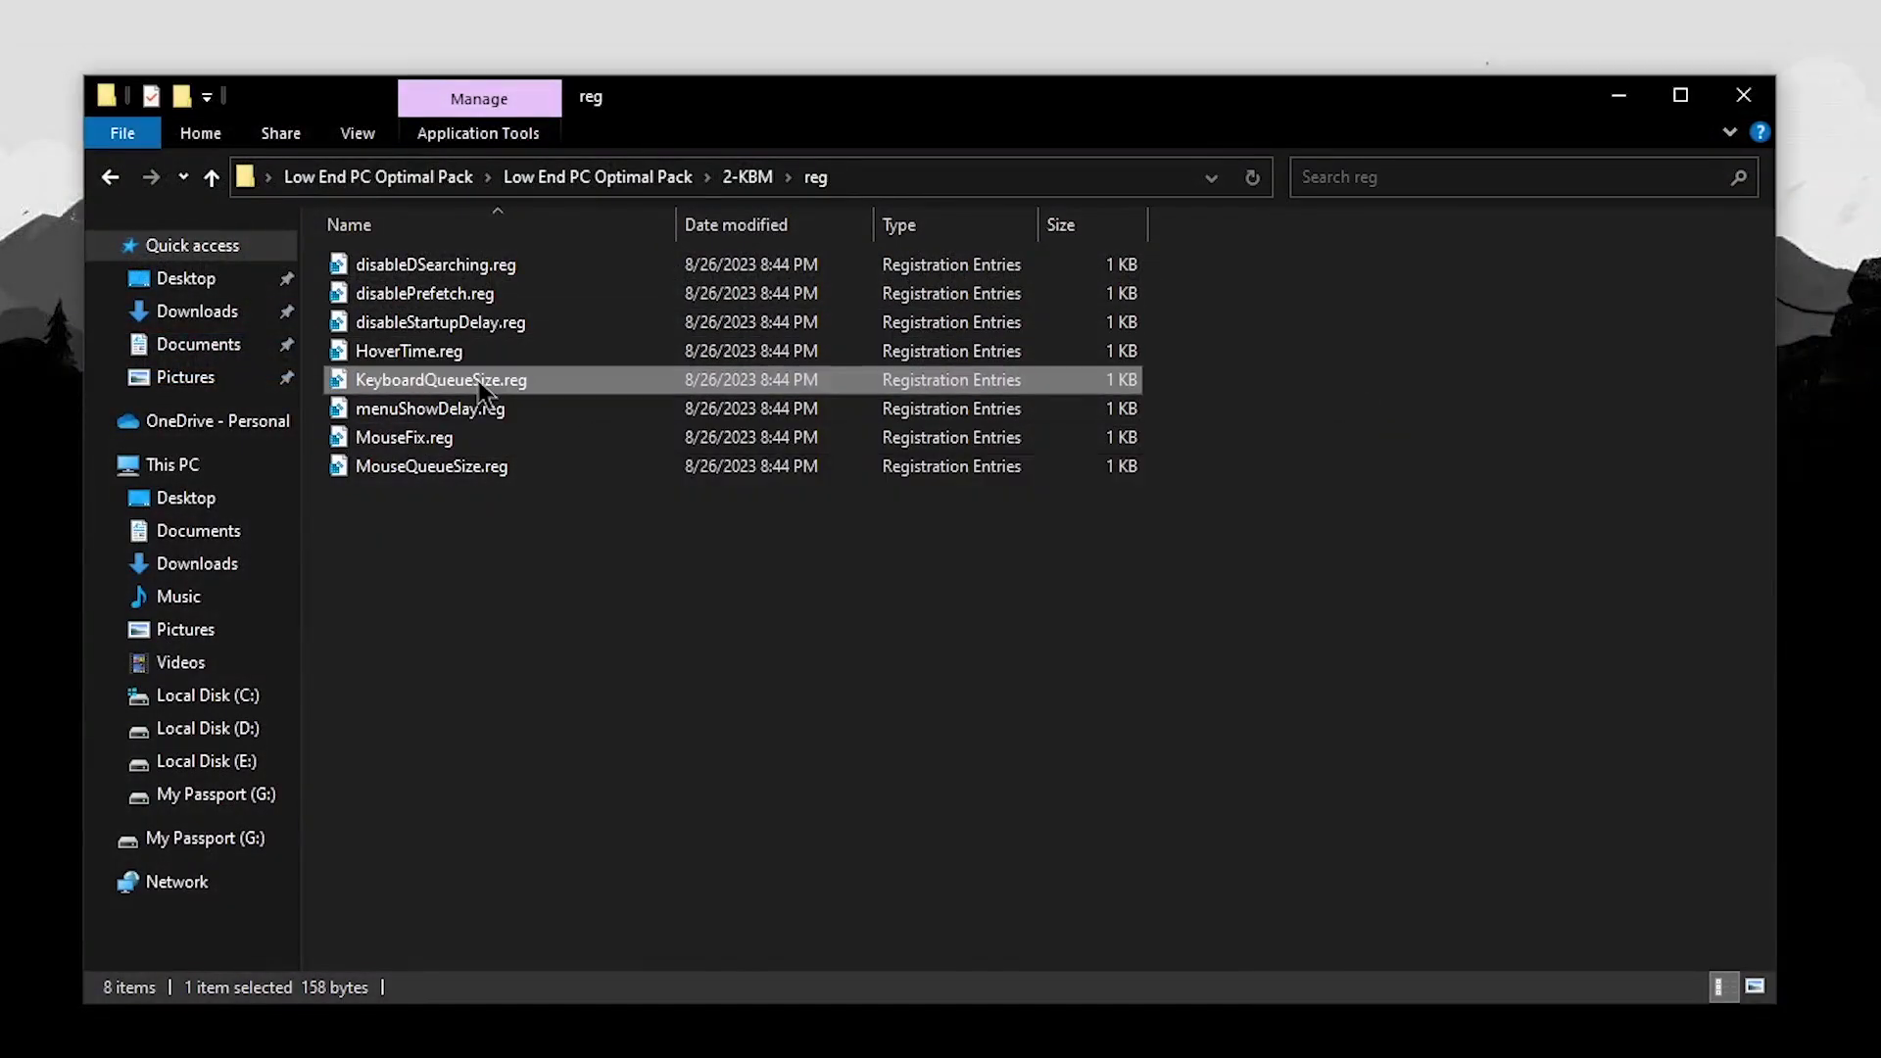
{"action": "left_click", "coordinate": [472, 467]}
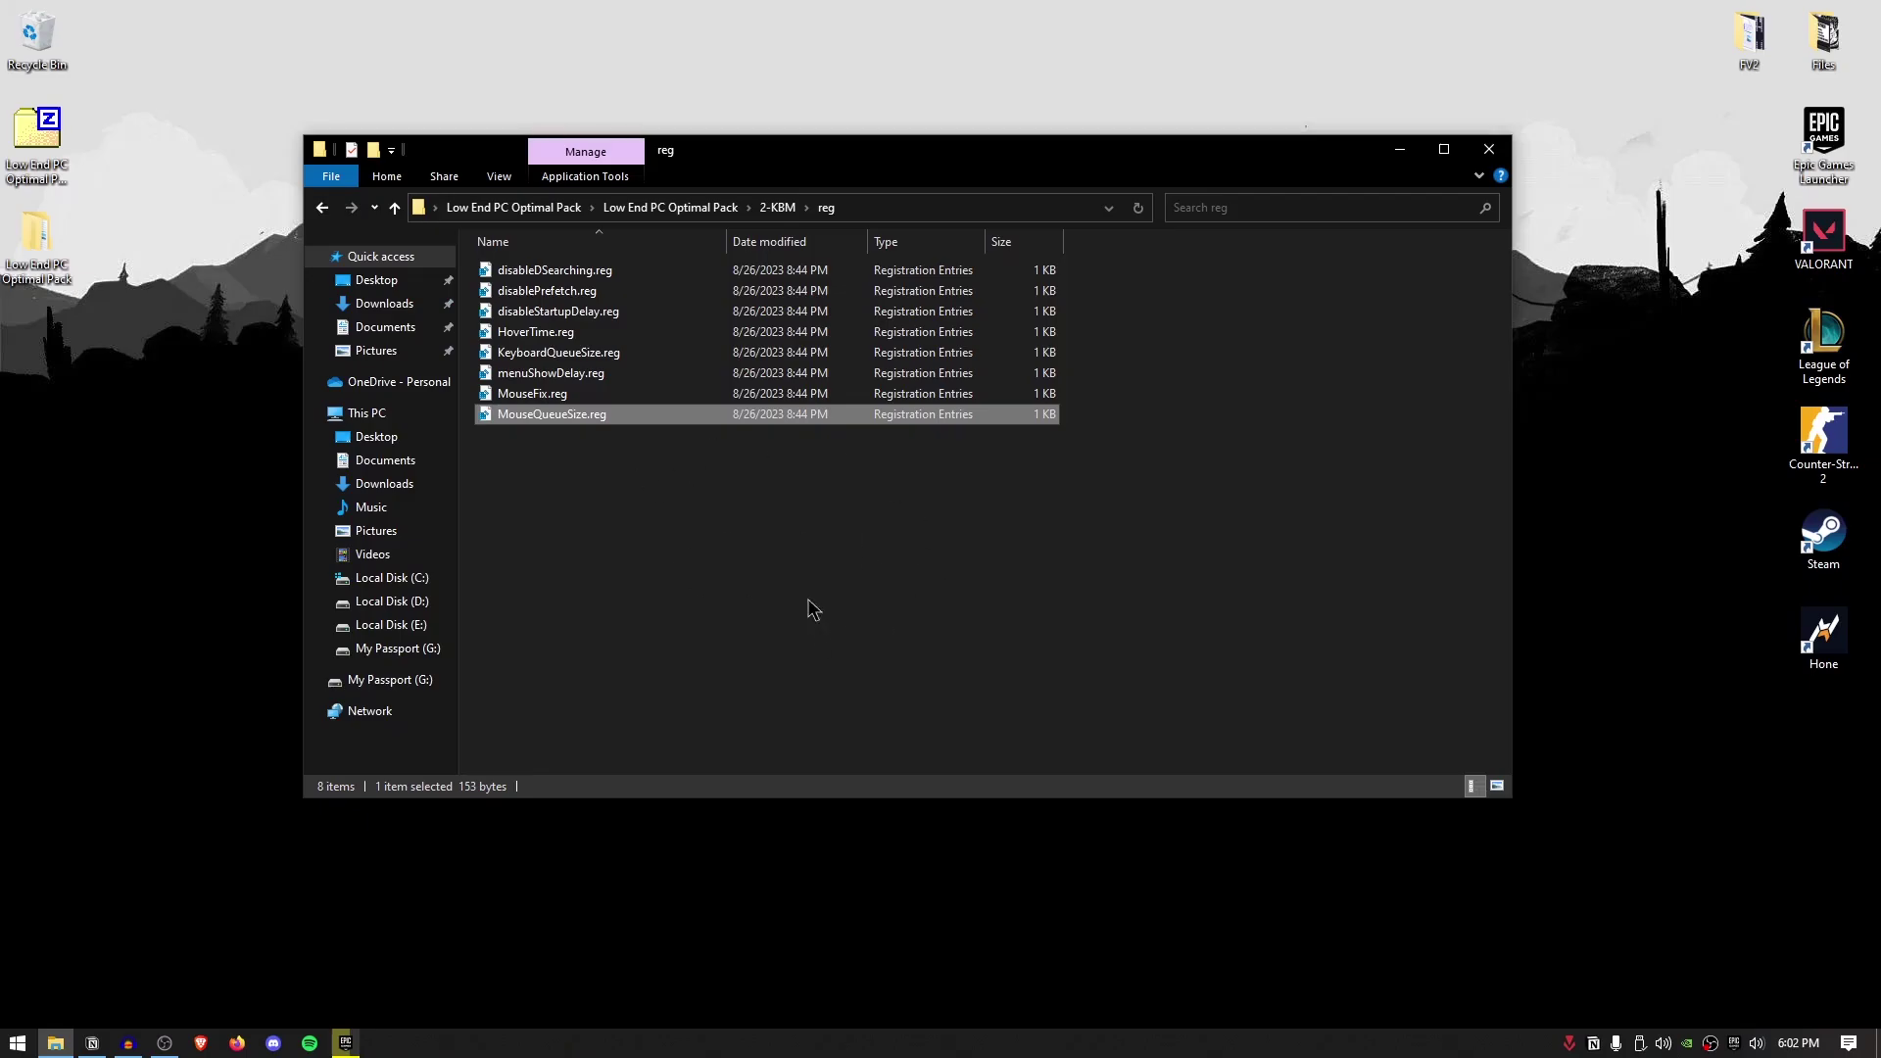
Check the keyboard queue size value in KeyboardQueueSize.reg via Notepad.
{"action": "right_click", "coordinate": [553, 357]}
{"action": "left_click", "coordinate": [594, 393]}
{"action": "left_click_drag", "start_coordinate": [849, 373], "coordinate": [900, 382]}
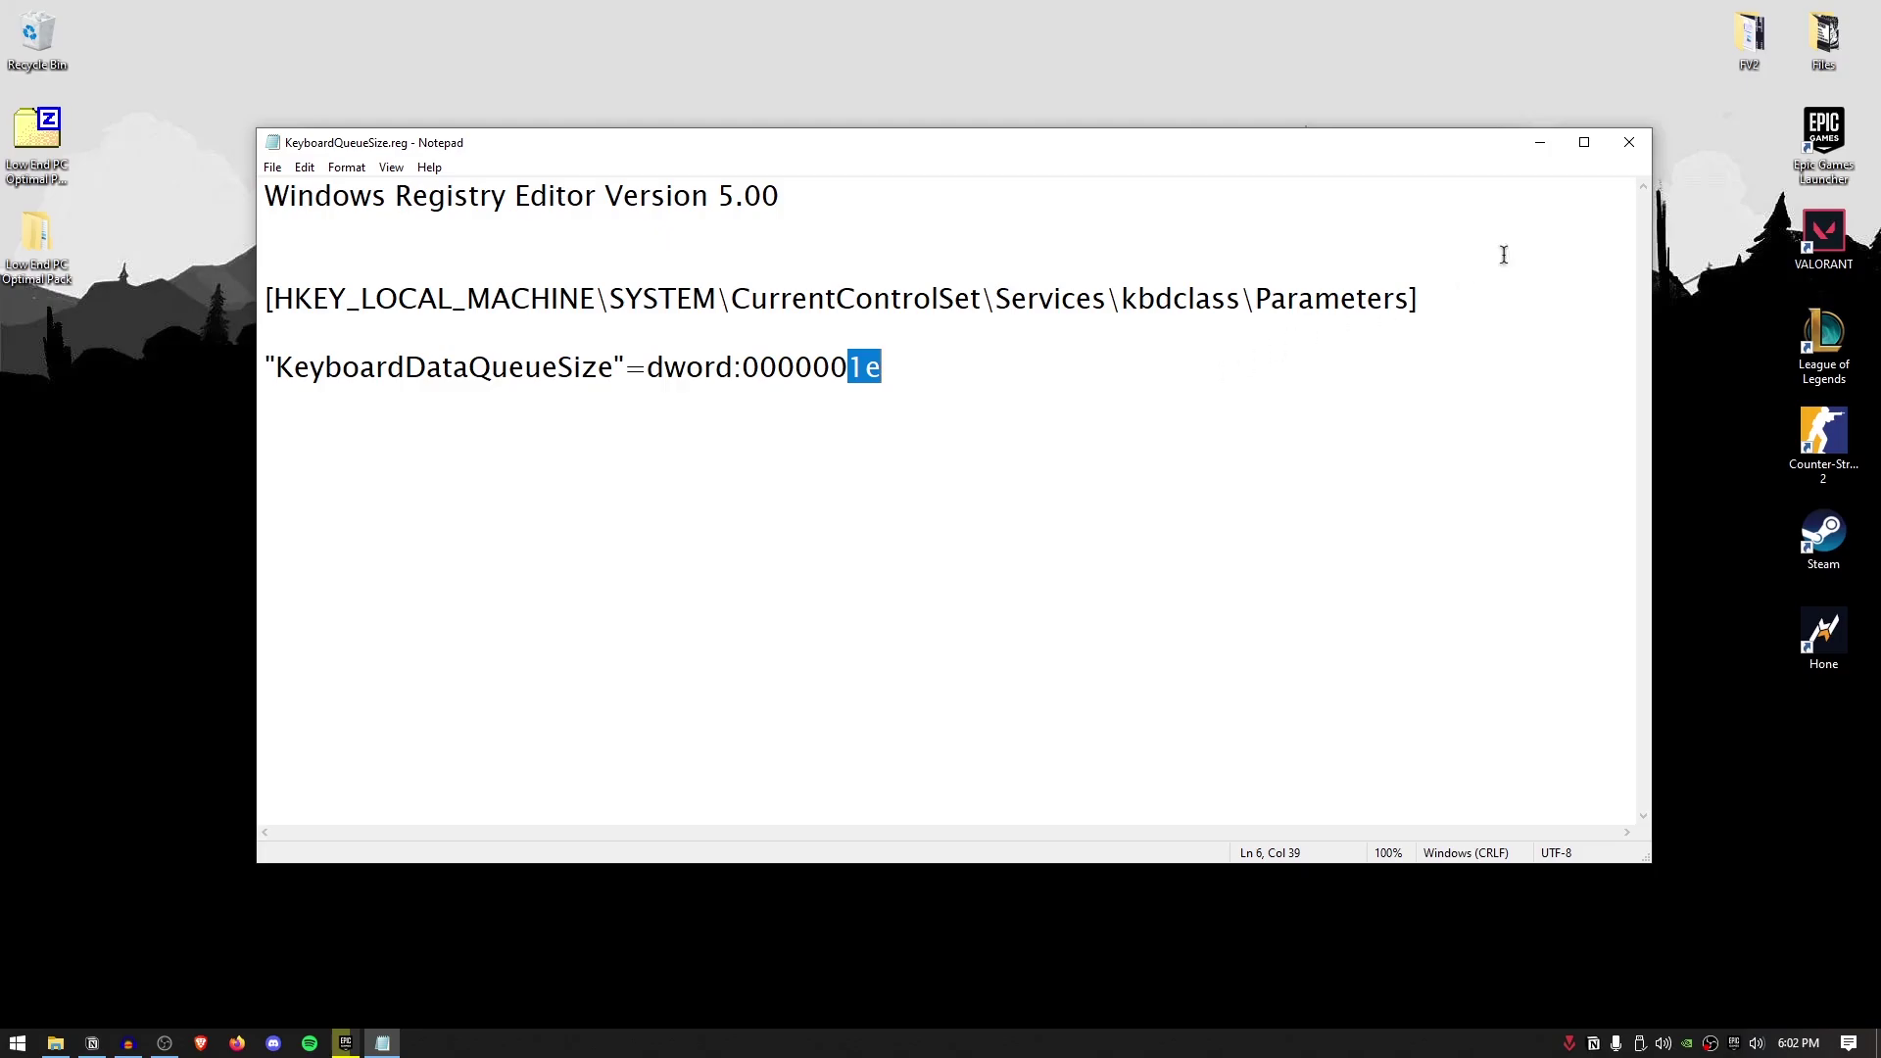
{"action": "left_click", "coordinate": [1628, 142]}
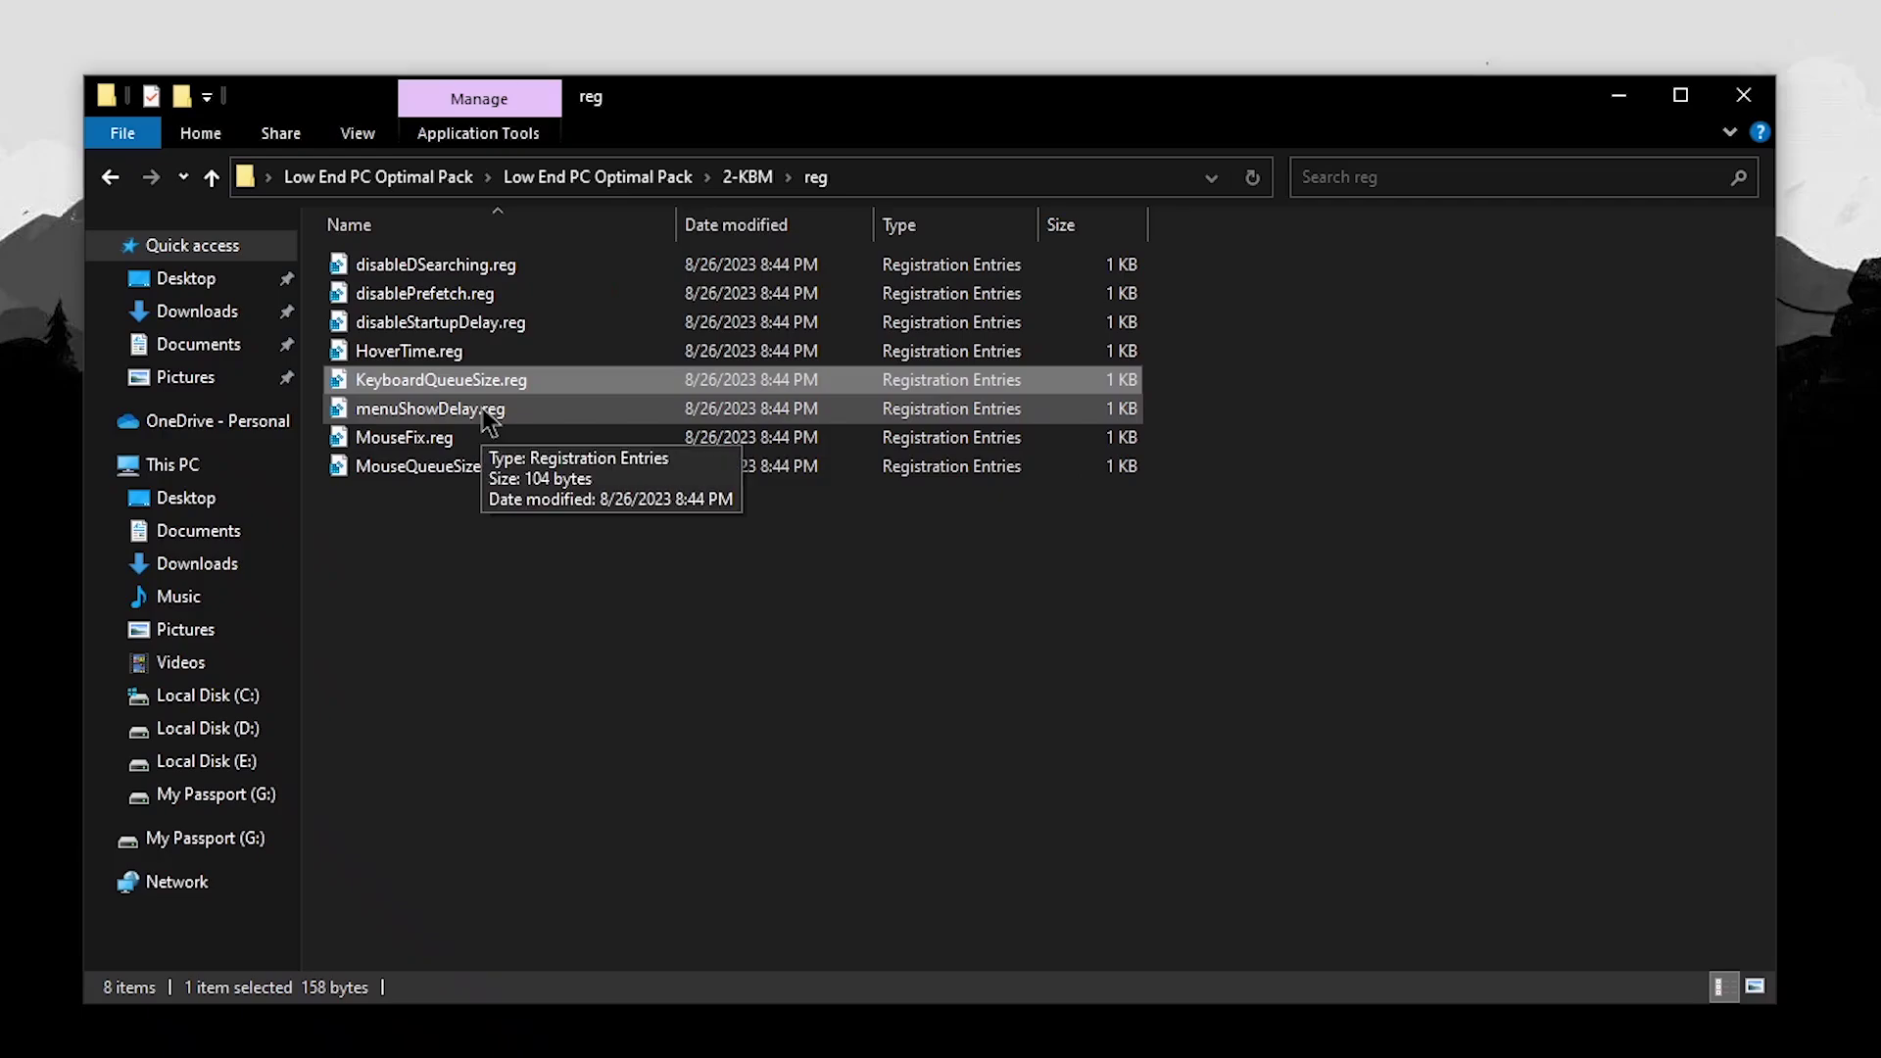
Merge MouseFix.reg into the registry and return to the 2-KBM folder.
{"action": "double_click", "coordinate": [408, 438]}
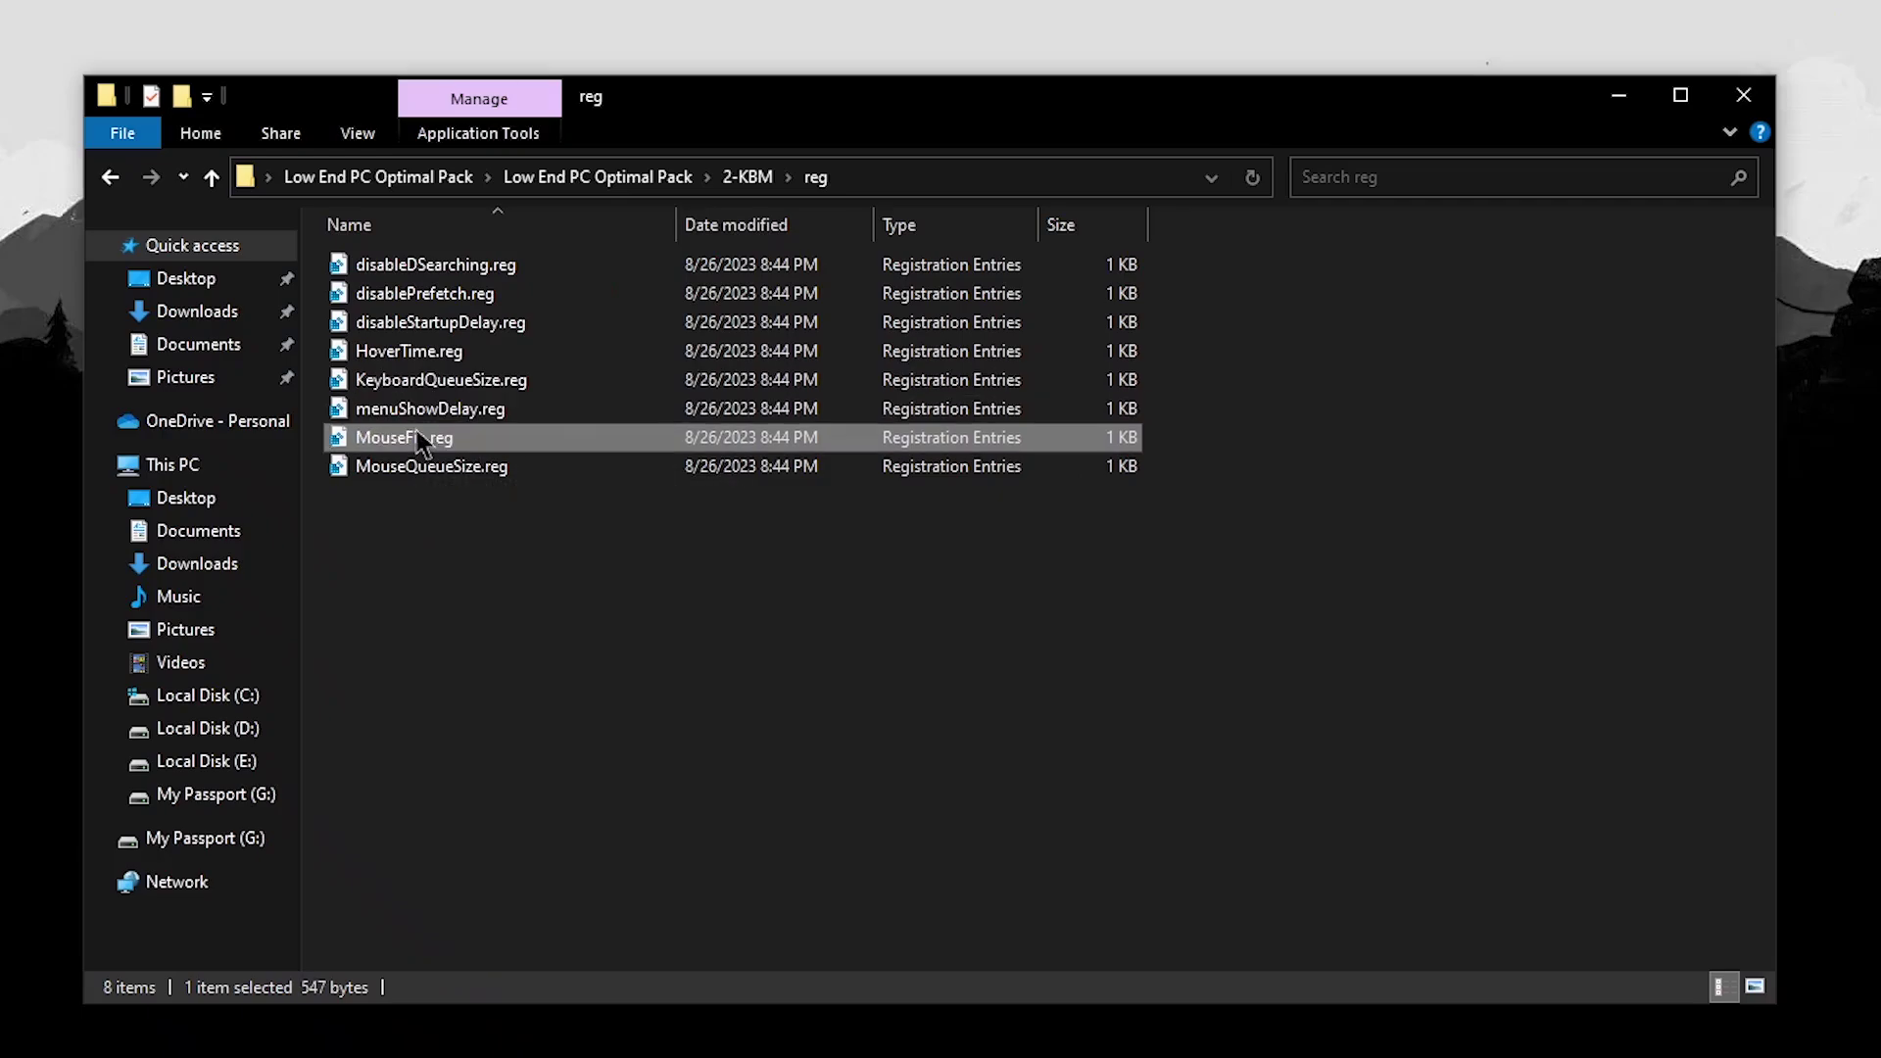
{"action": "left_click", "coordinate": [1213, 658]}
{"action": "left_click", "coordinate": [1279, 619]}
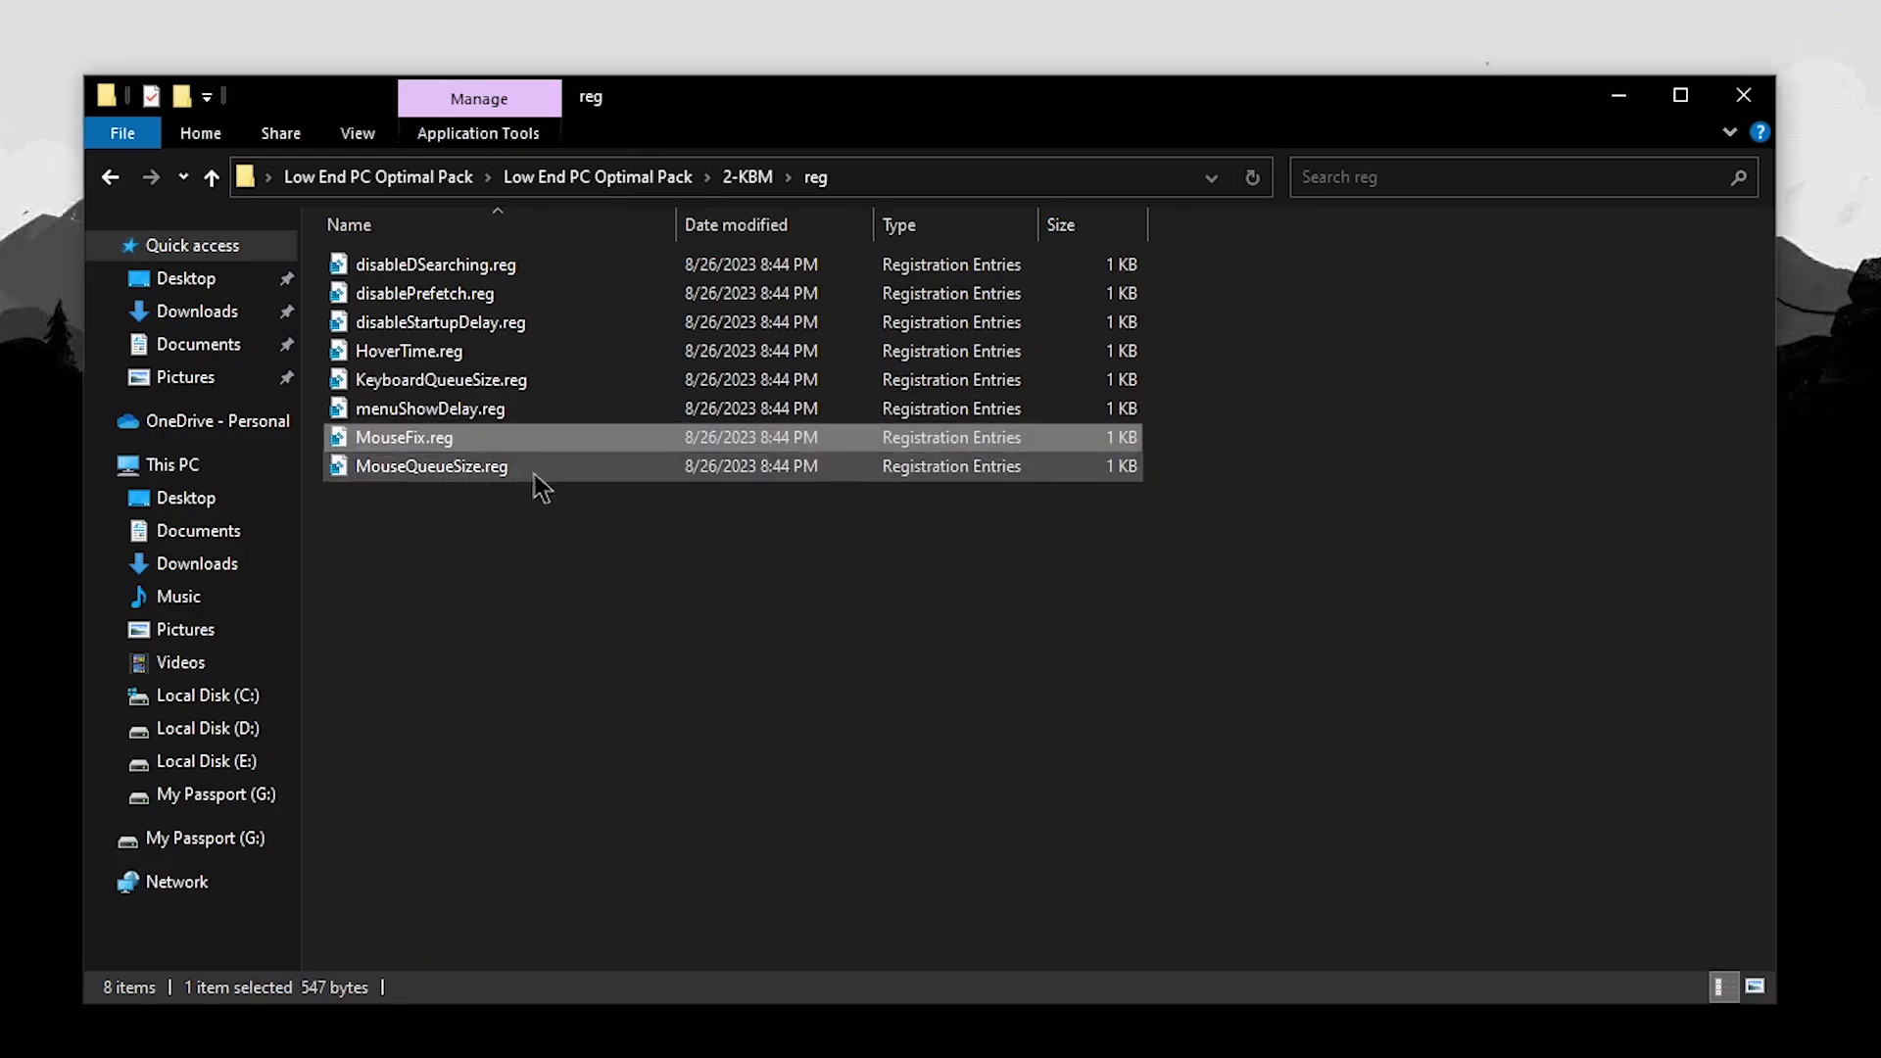
{"action": "left_click", "coordinate": [538, 470]}
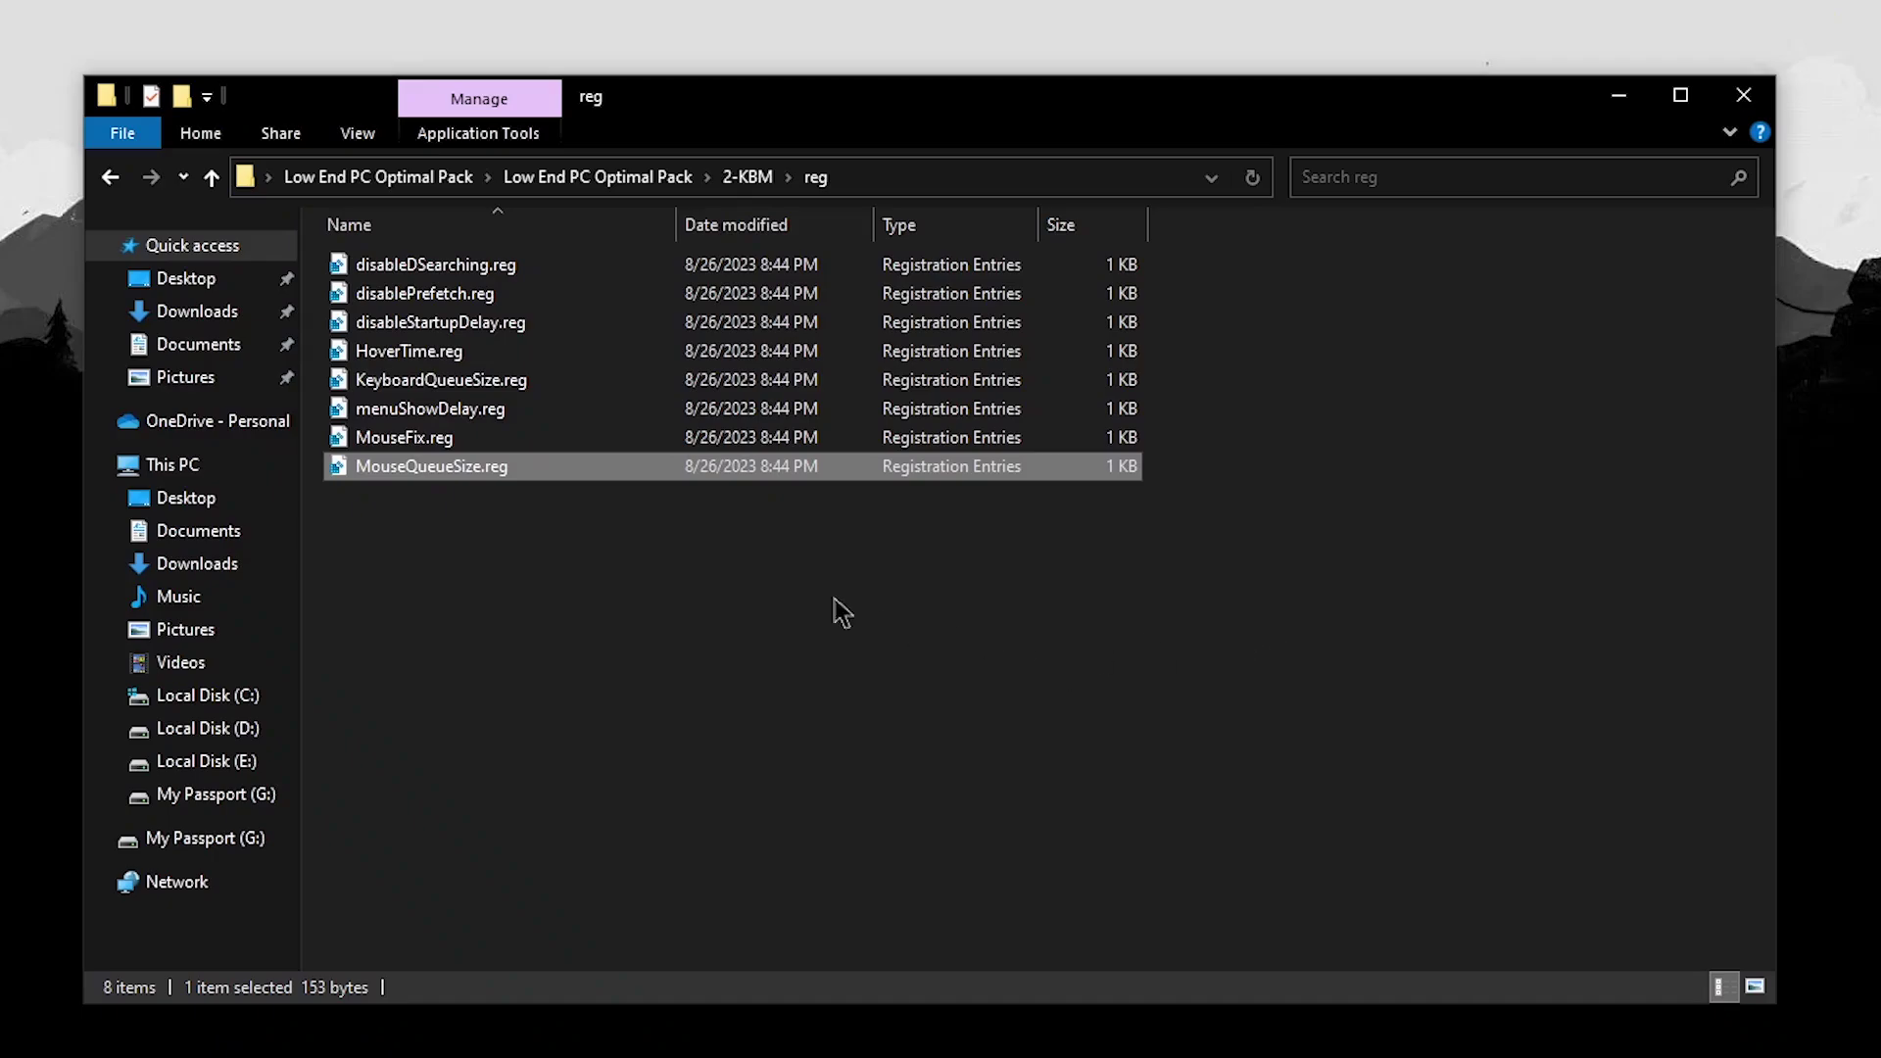
{"action": "left_click", "coordinate": [110, 177]}
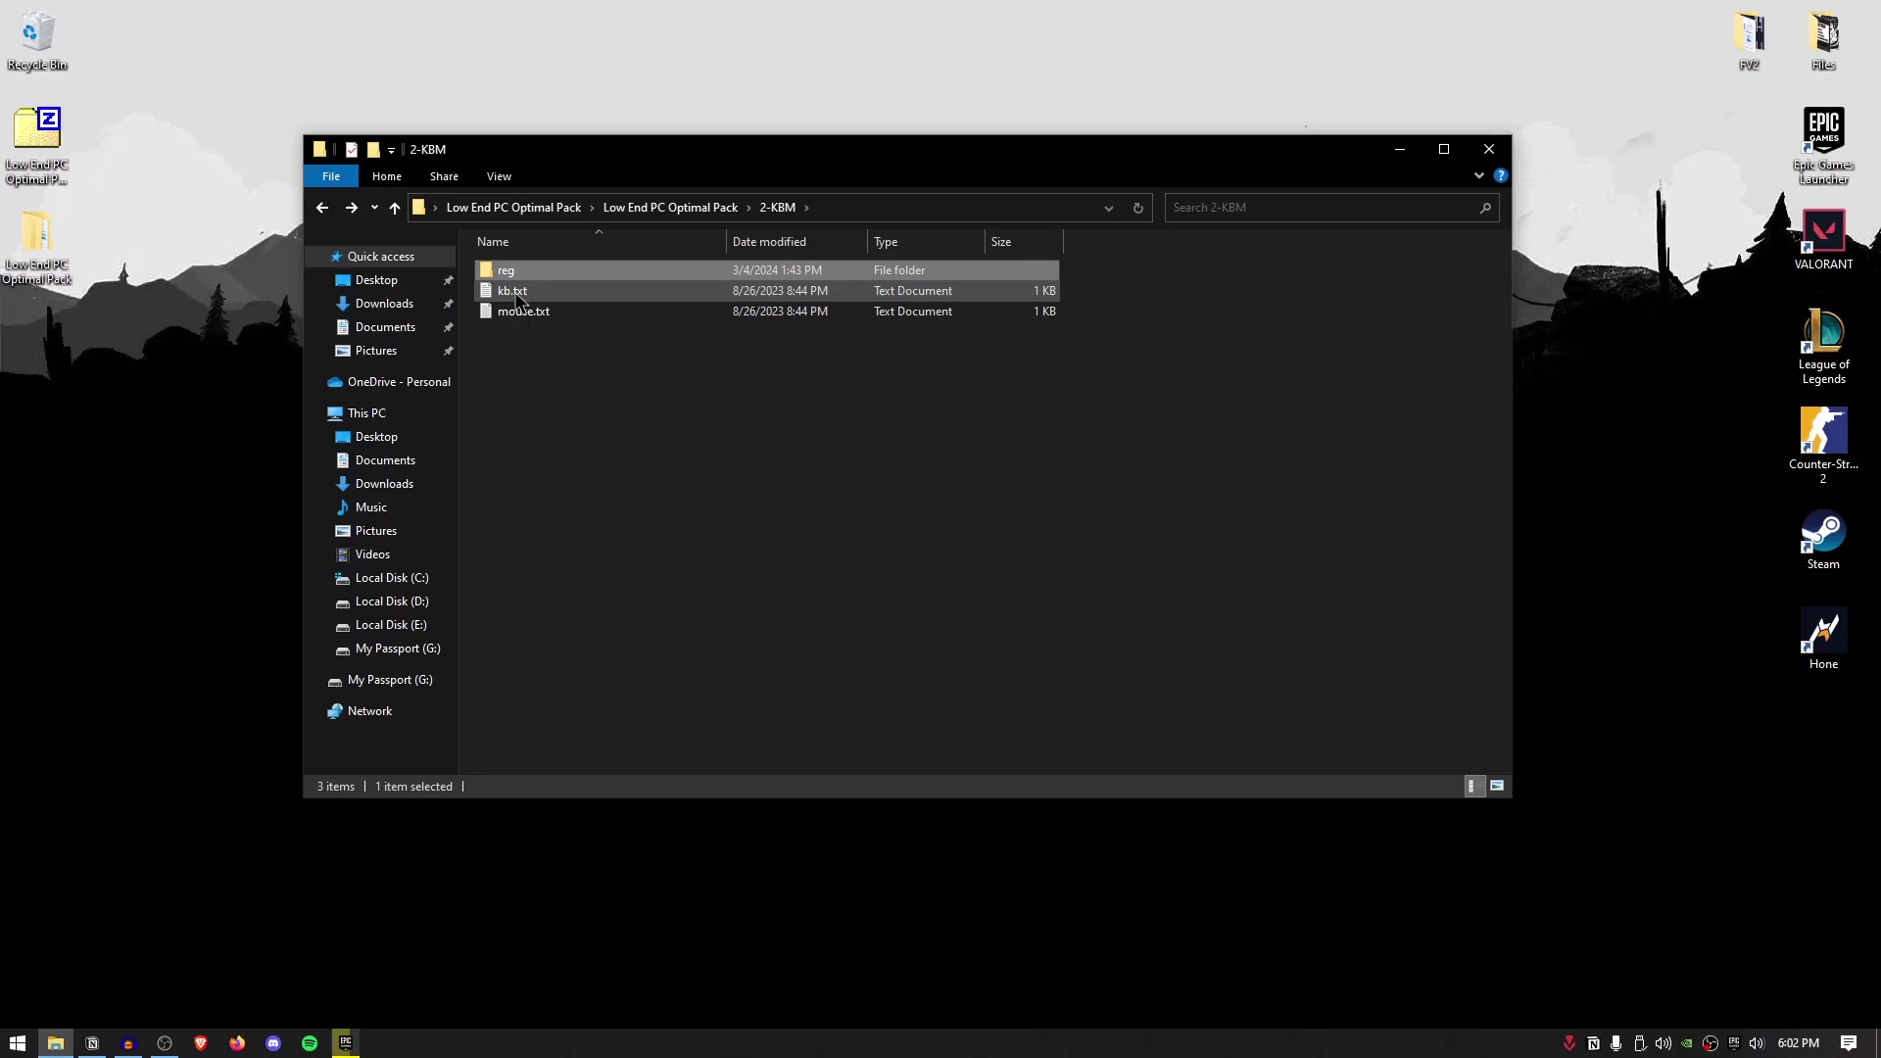
Read through the five lines of keyboard notes in kb.txt.
{"action": "double_click", "coordinate": [516, 296]}
{"action": "left_click_drag", "start_coordinate": [267, 195], "coordinate": [907, 357]}
{"action": "left_click", "coordinate": [757, 303]}
{"action": "key", "text": "ctrl+End"}
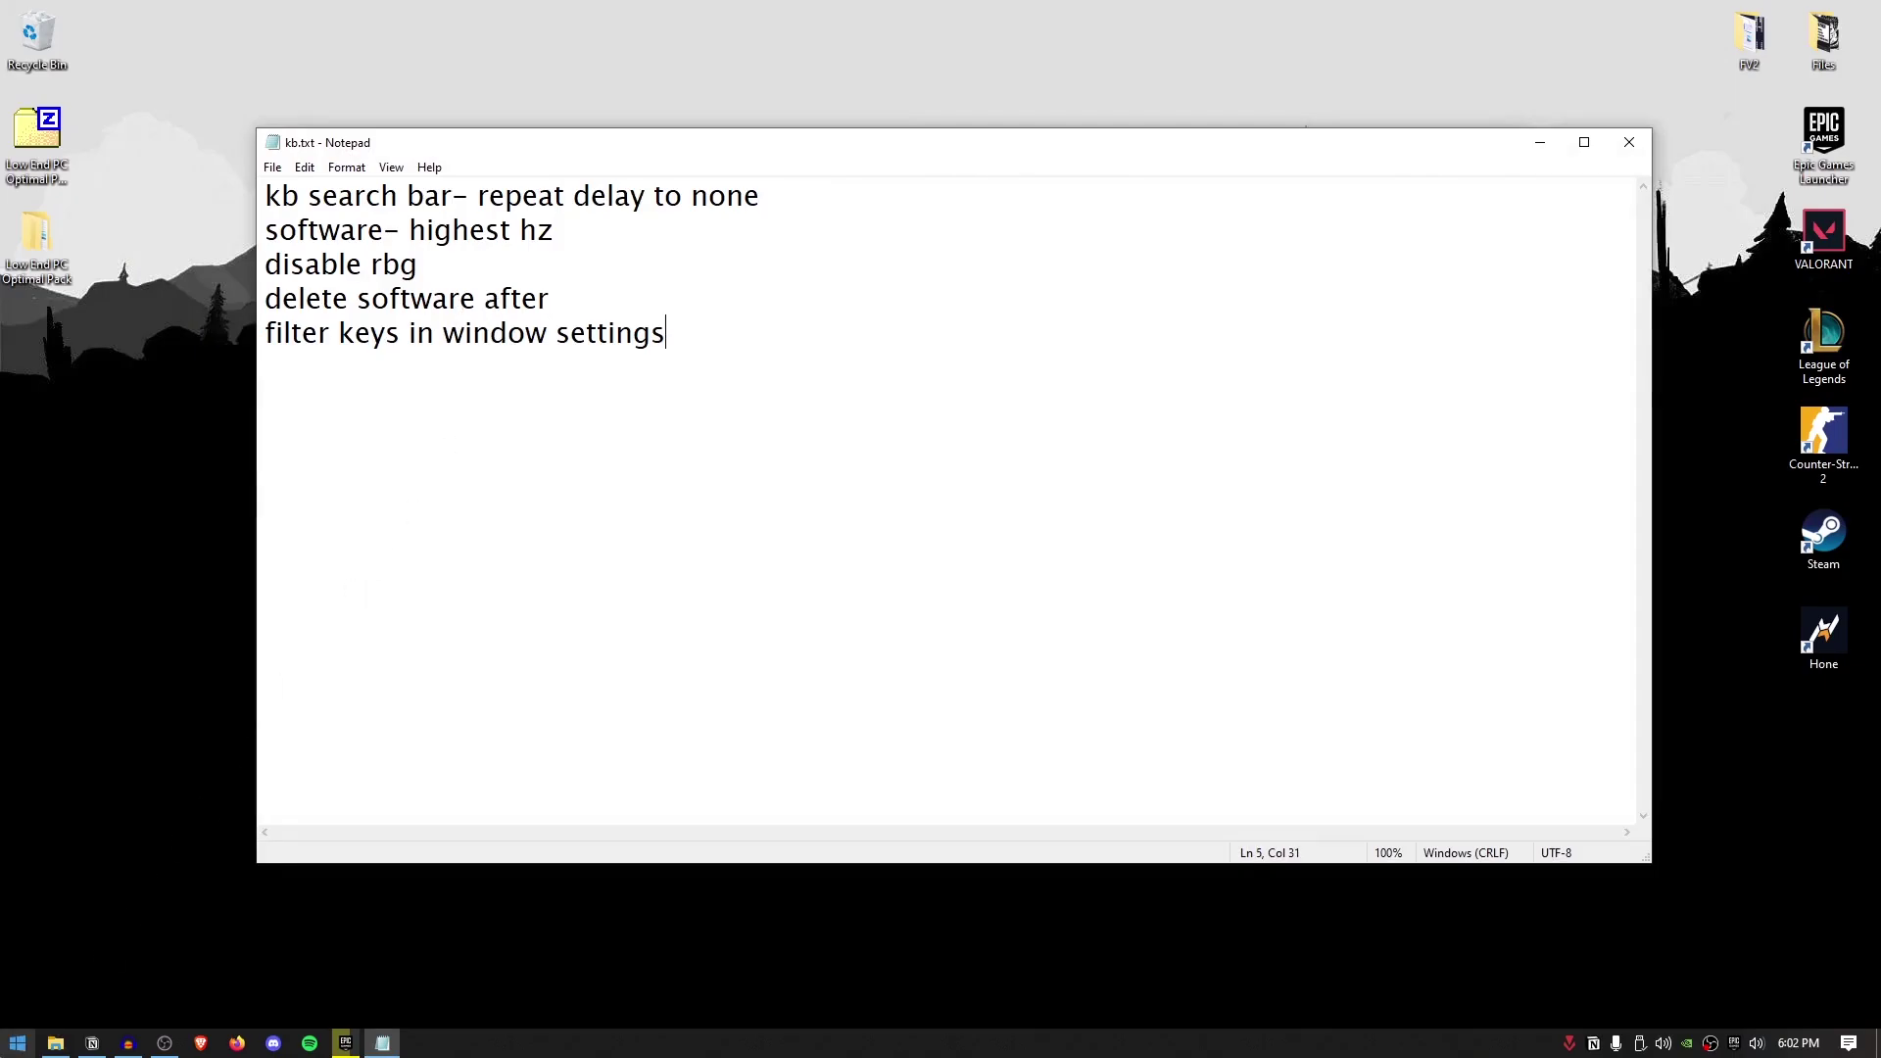
In the Keyboard control panel, set Repeat delay to Short with Fast repeat rate.
{"action": "left_click", "coordinate": [18, 1042]}
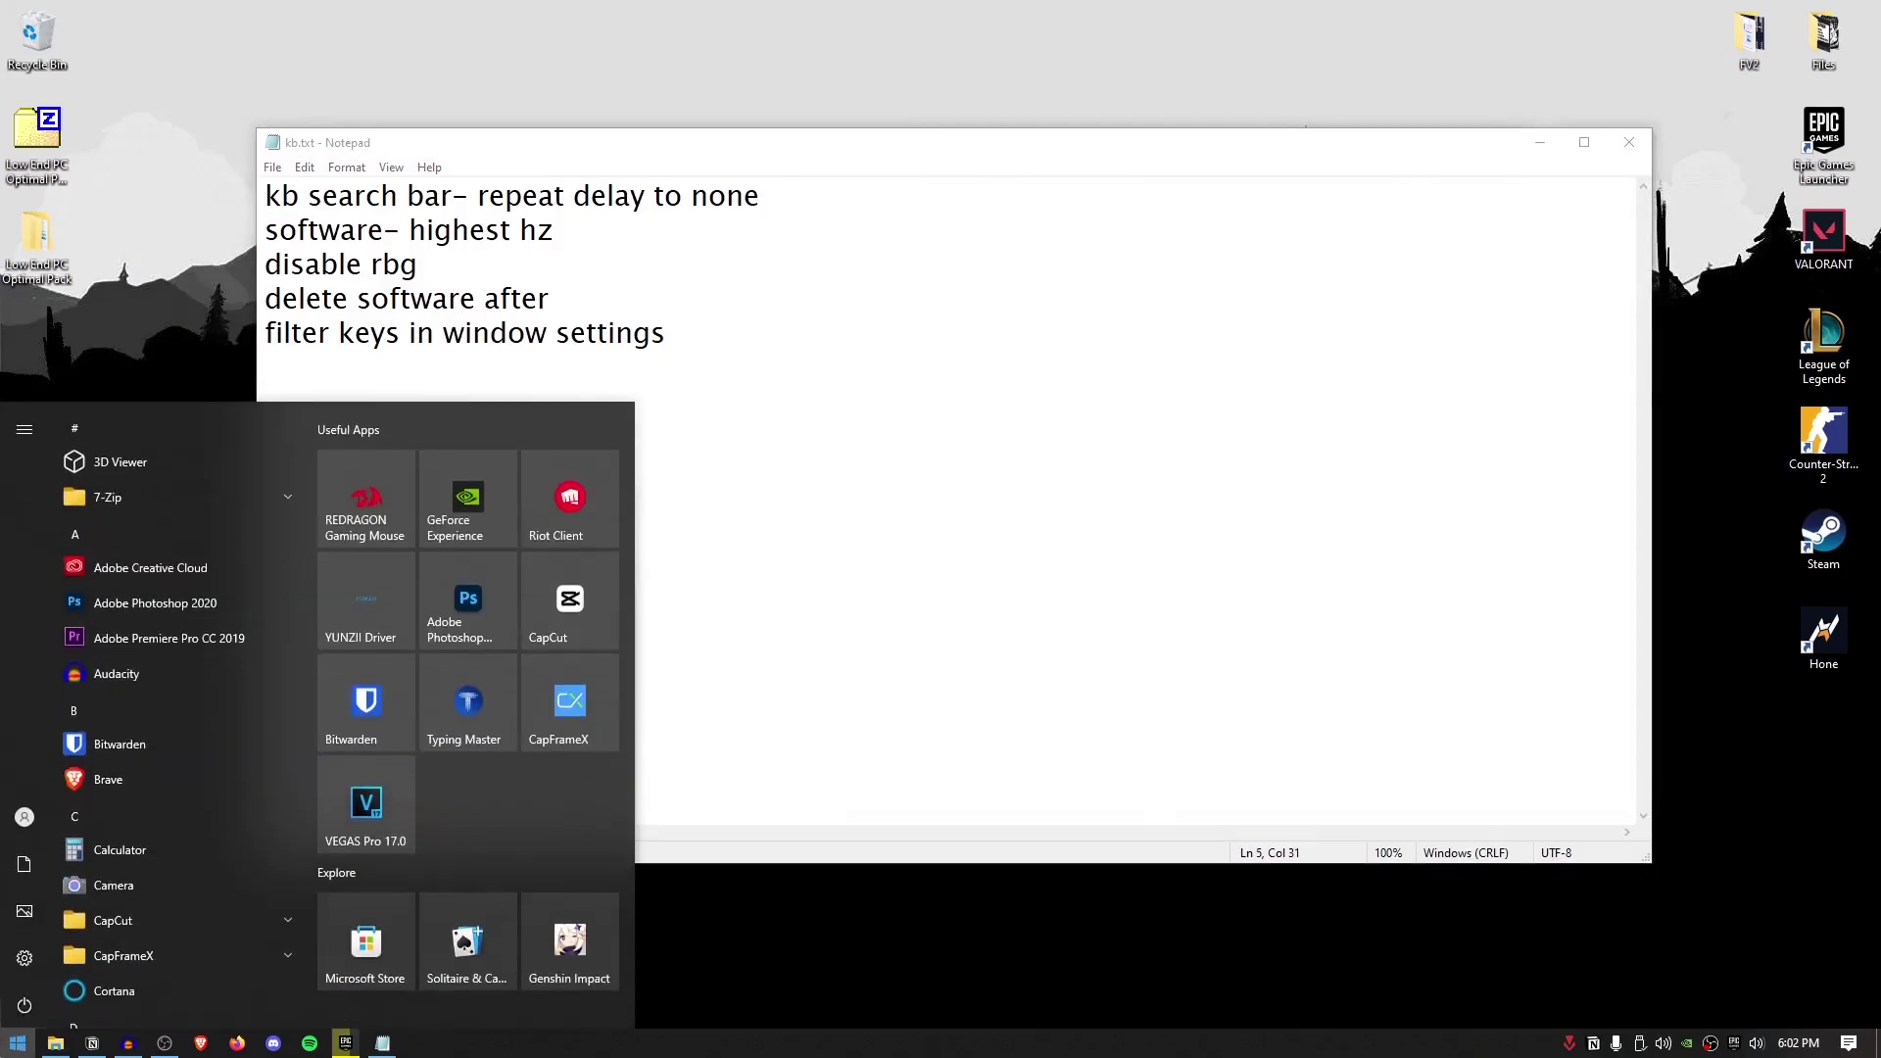
{"action": "type", "text": "keyboar"}
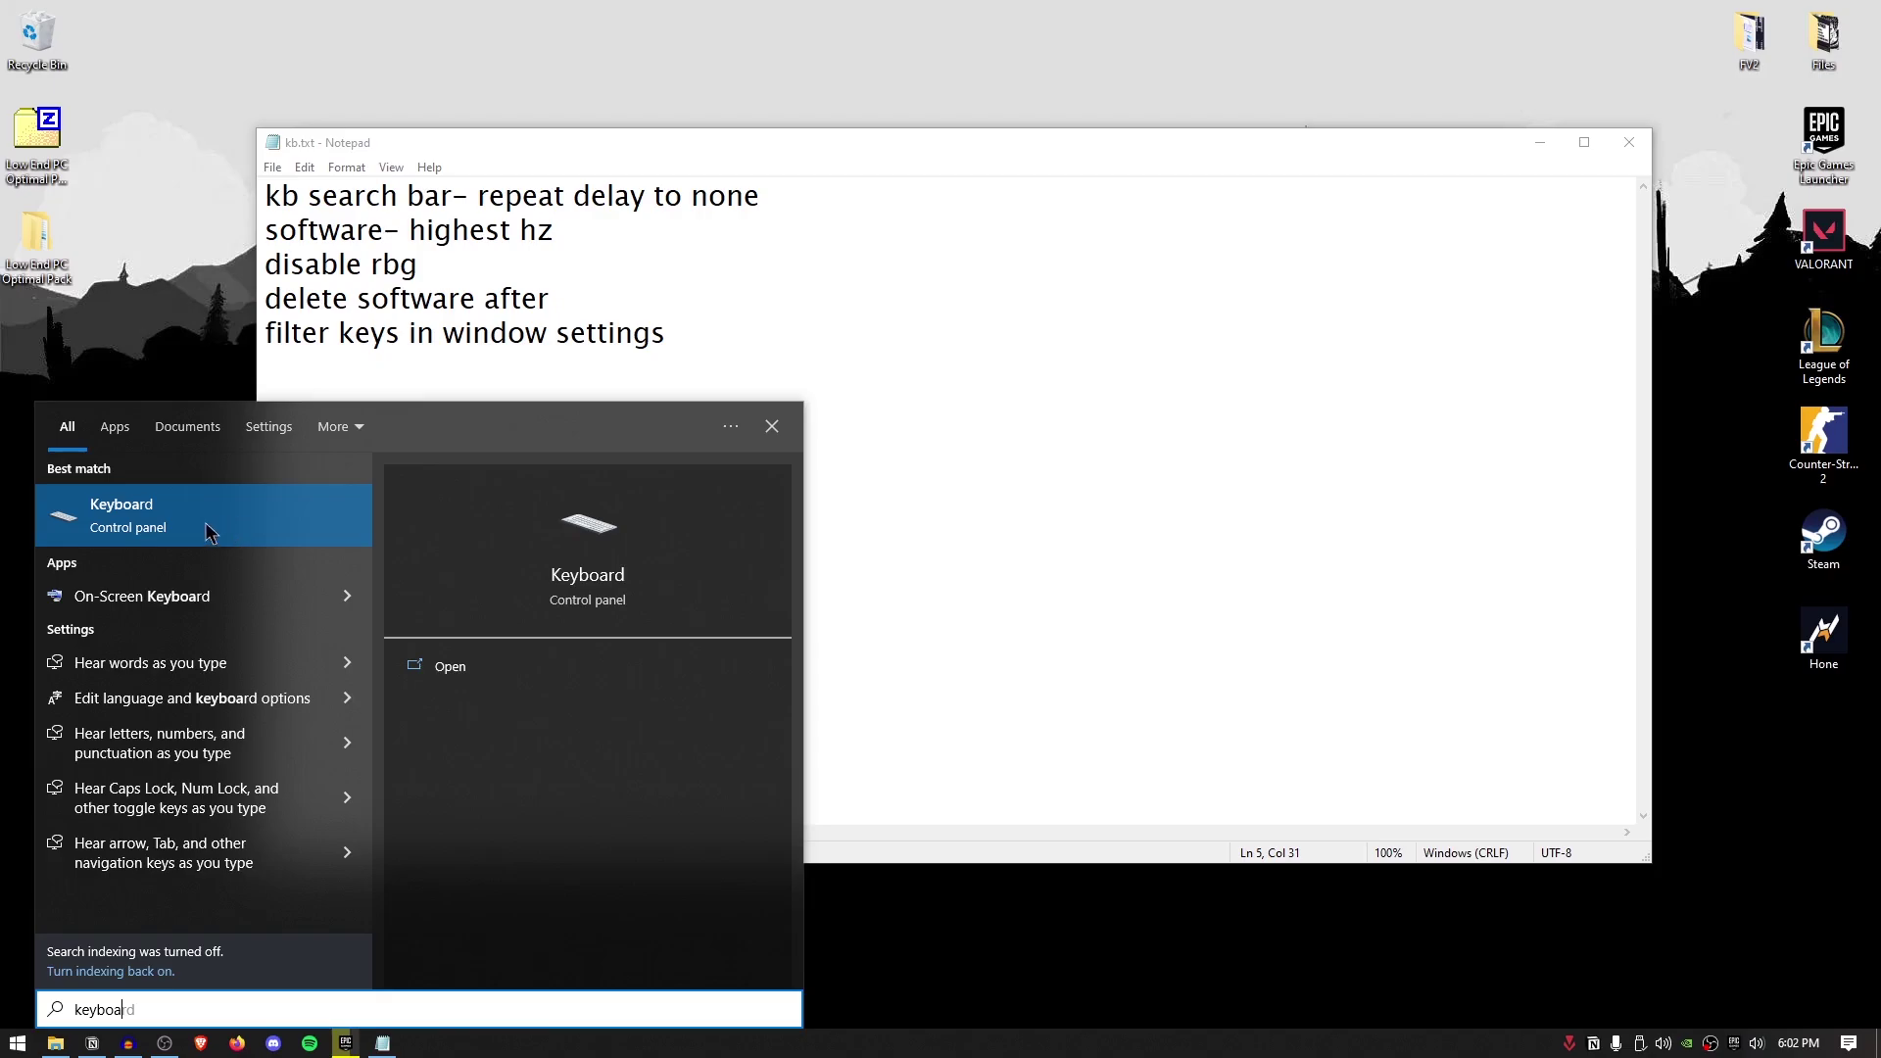
{"action": "left_click", "coordinate": [208, 517]}
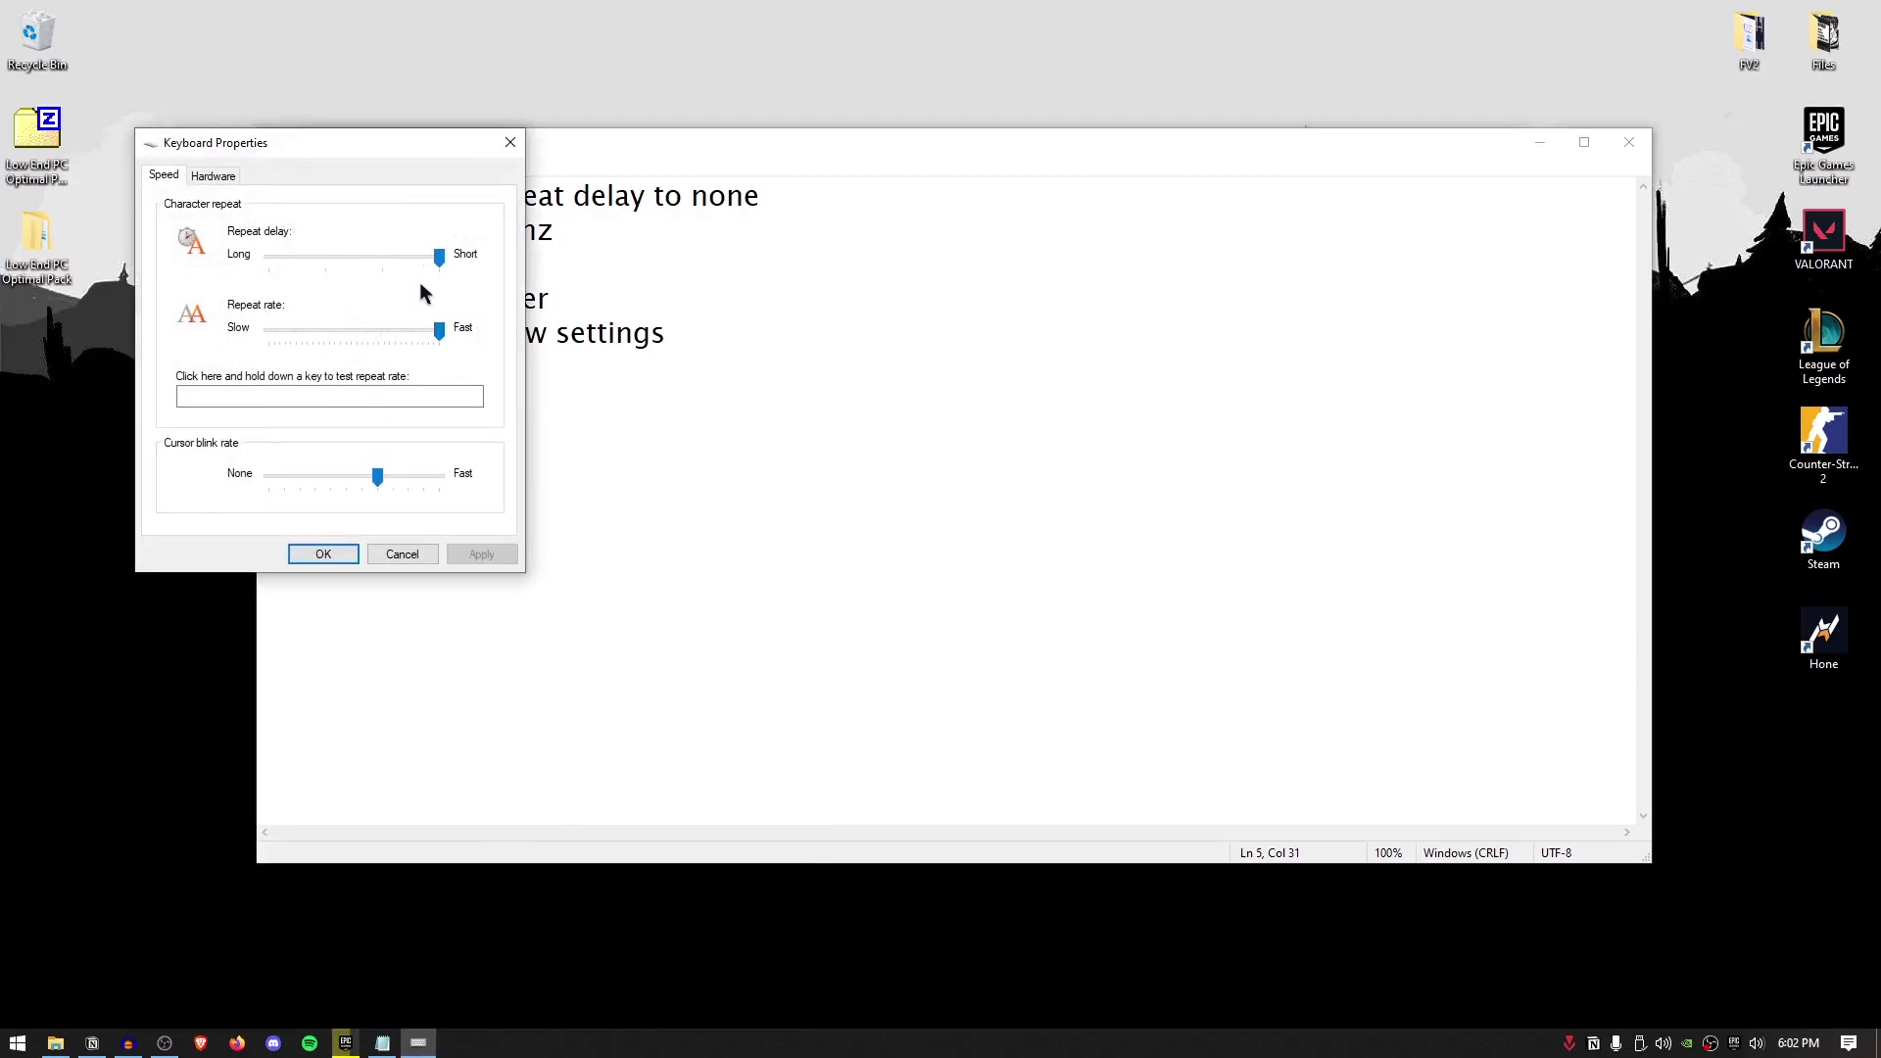
{"action": "left_click", "coordinate": [318, 553]}
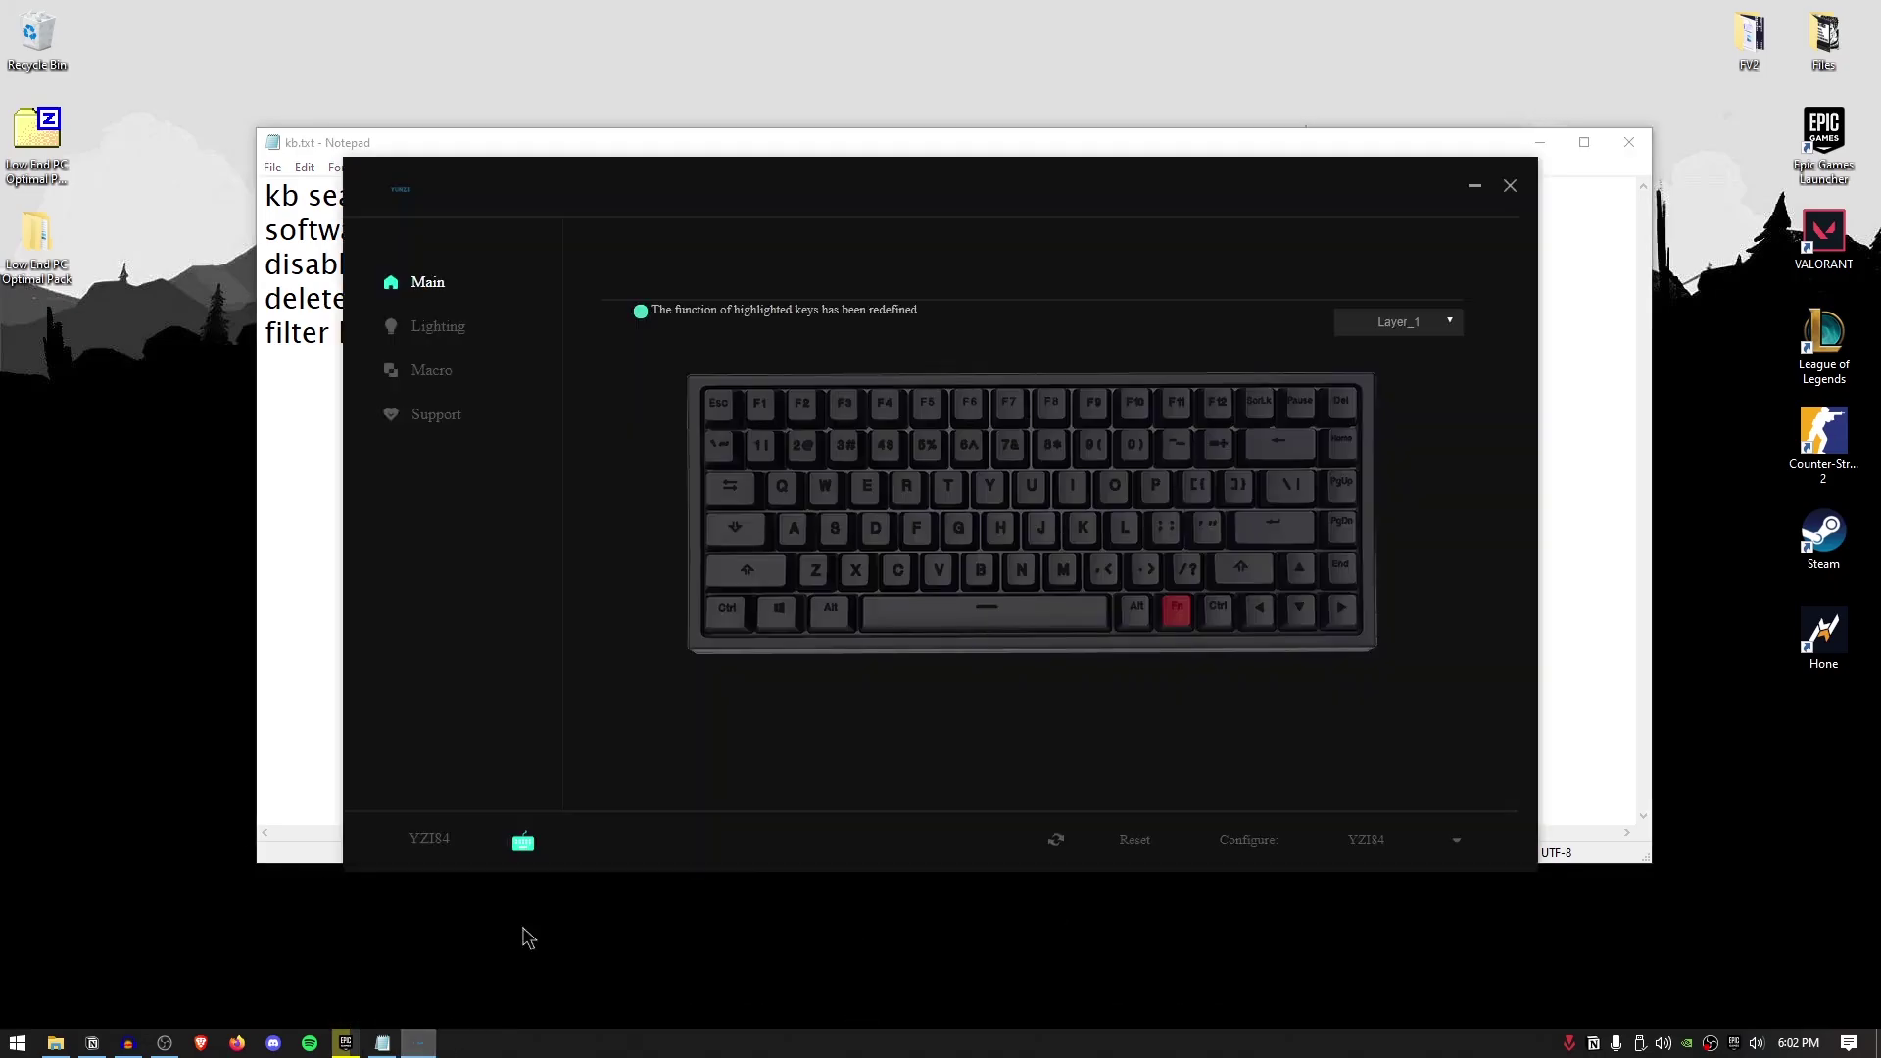
Set the YZI84 keyboard lighting mode to Off in YUNZII Keyboard Driver and close it.
{"action": "left_click_drag", "start_coordinate": [524, 191], "coordinate": [693, 218]}
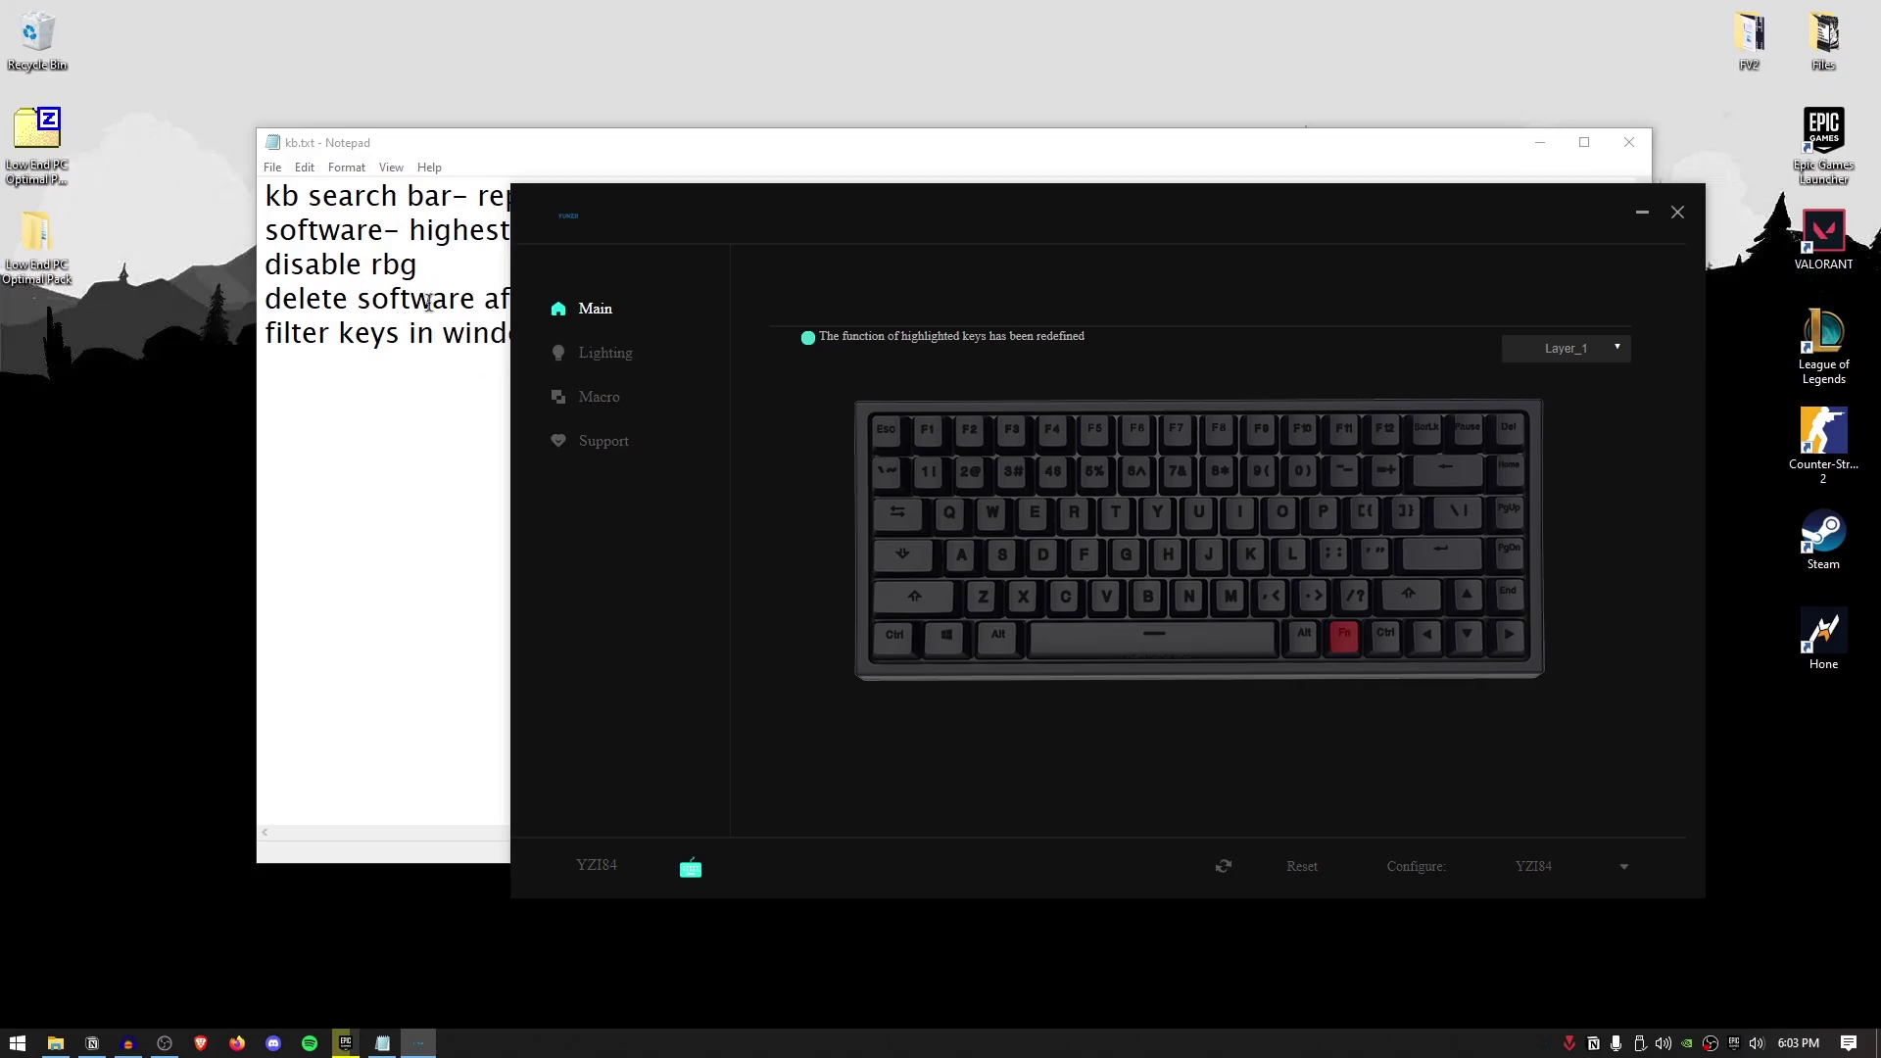
{"action": "left_click", "coordinate": [610, 358]}
{"action": "left_click", "coordinate": [980, 372]}
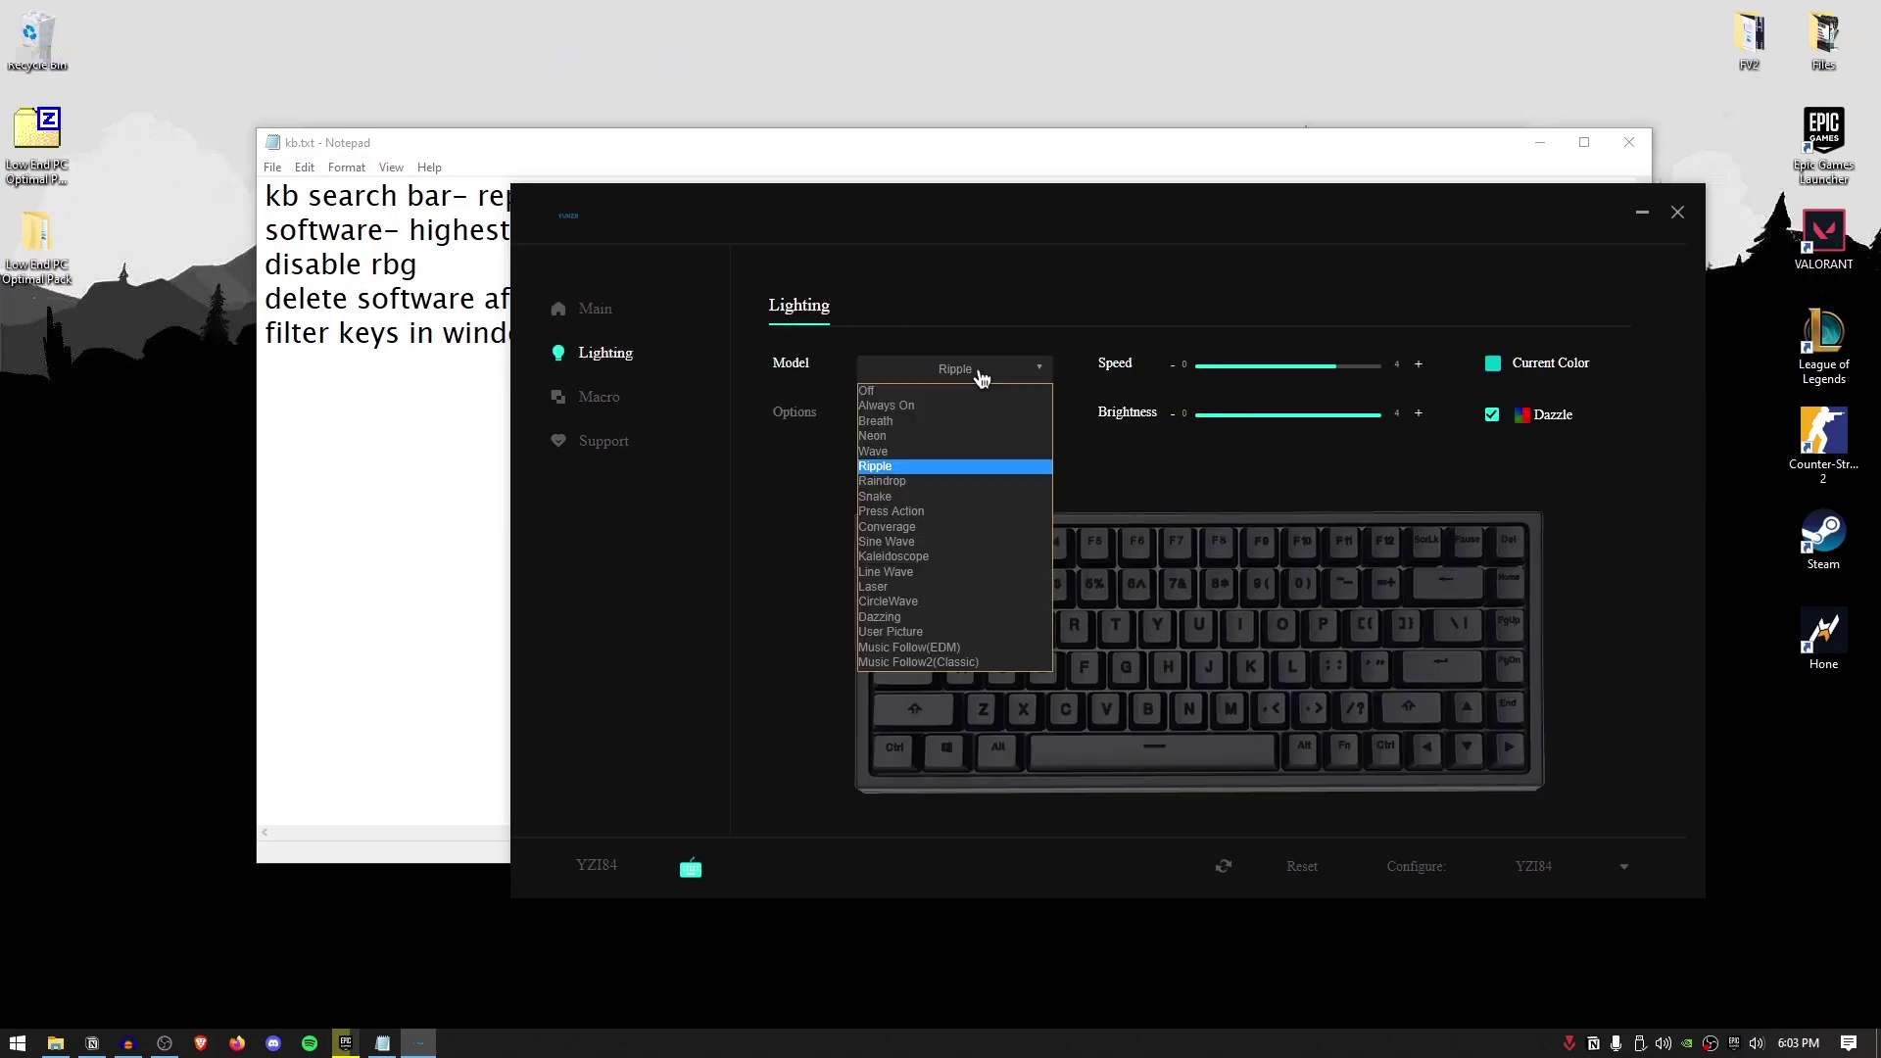
{"action": "left_click", "coordinate": [921, 391]}
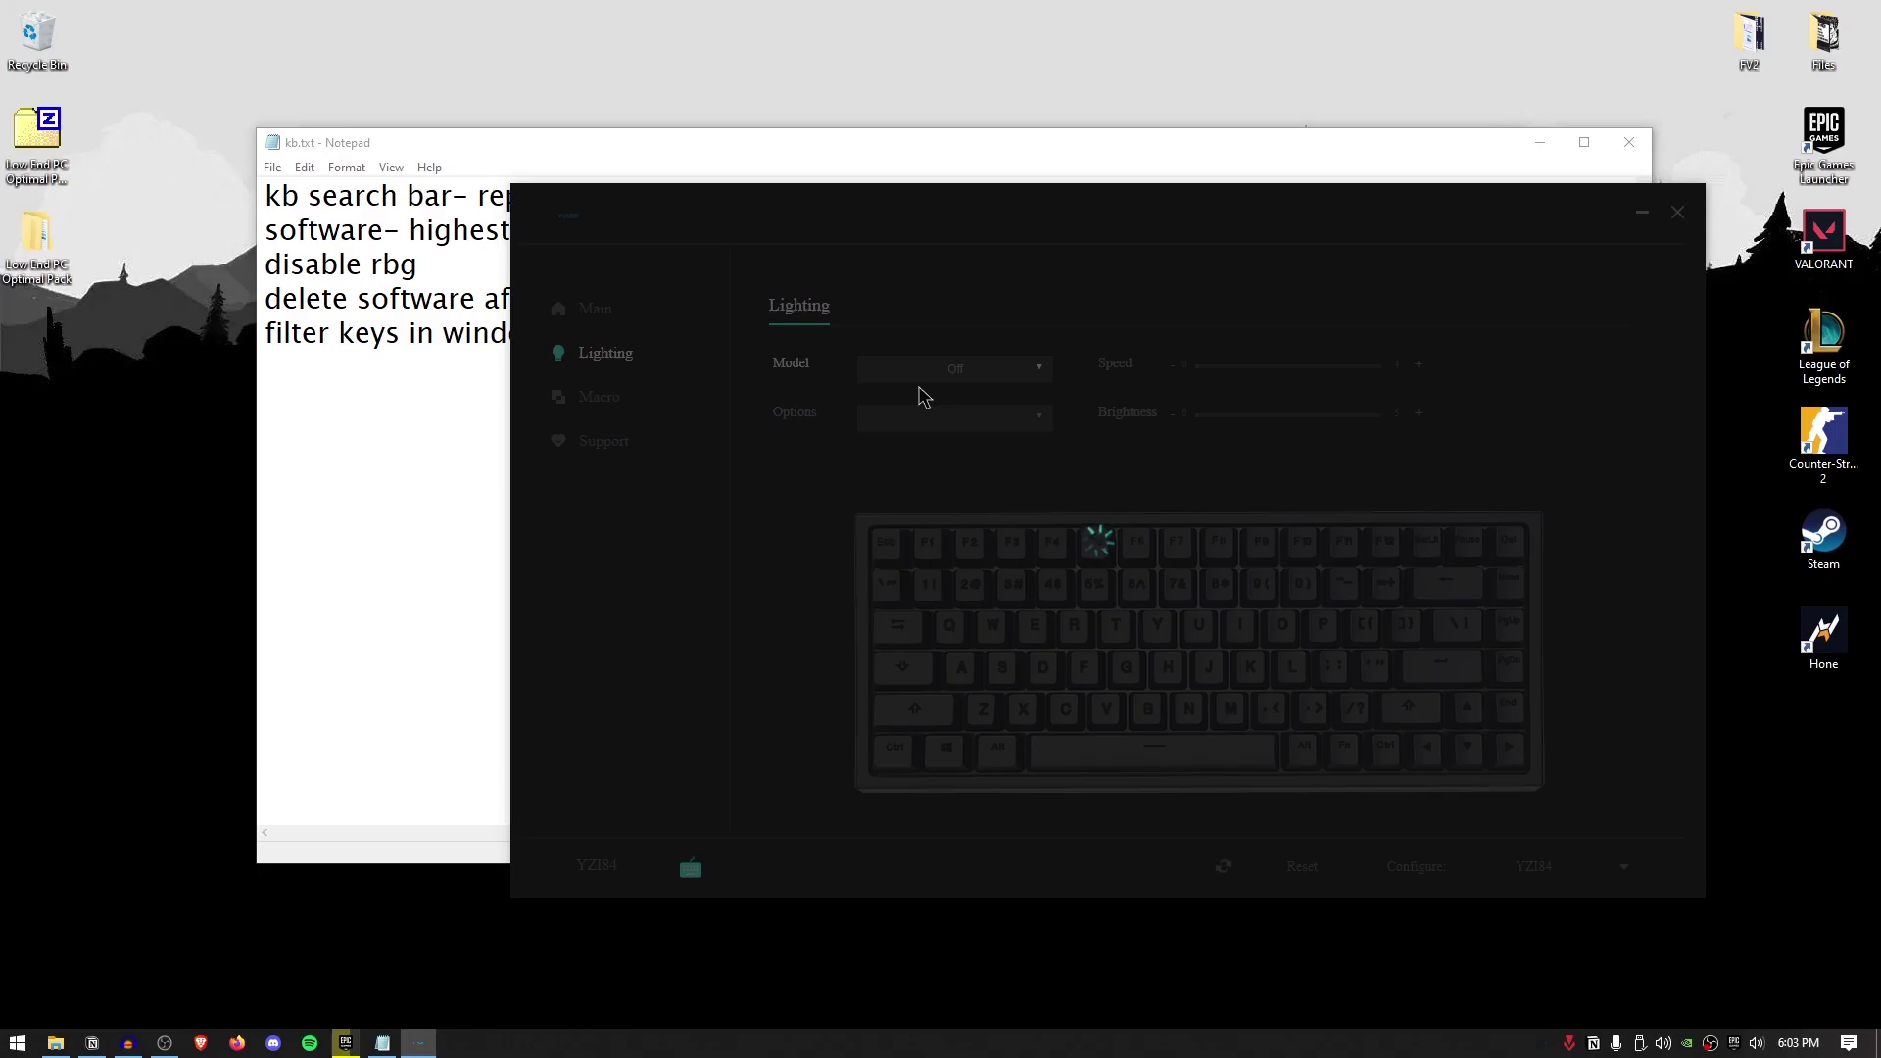
{"action": "left_click", "coordinate": [1675, 213]}
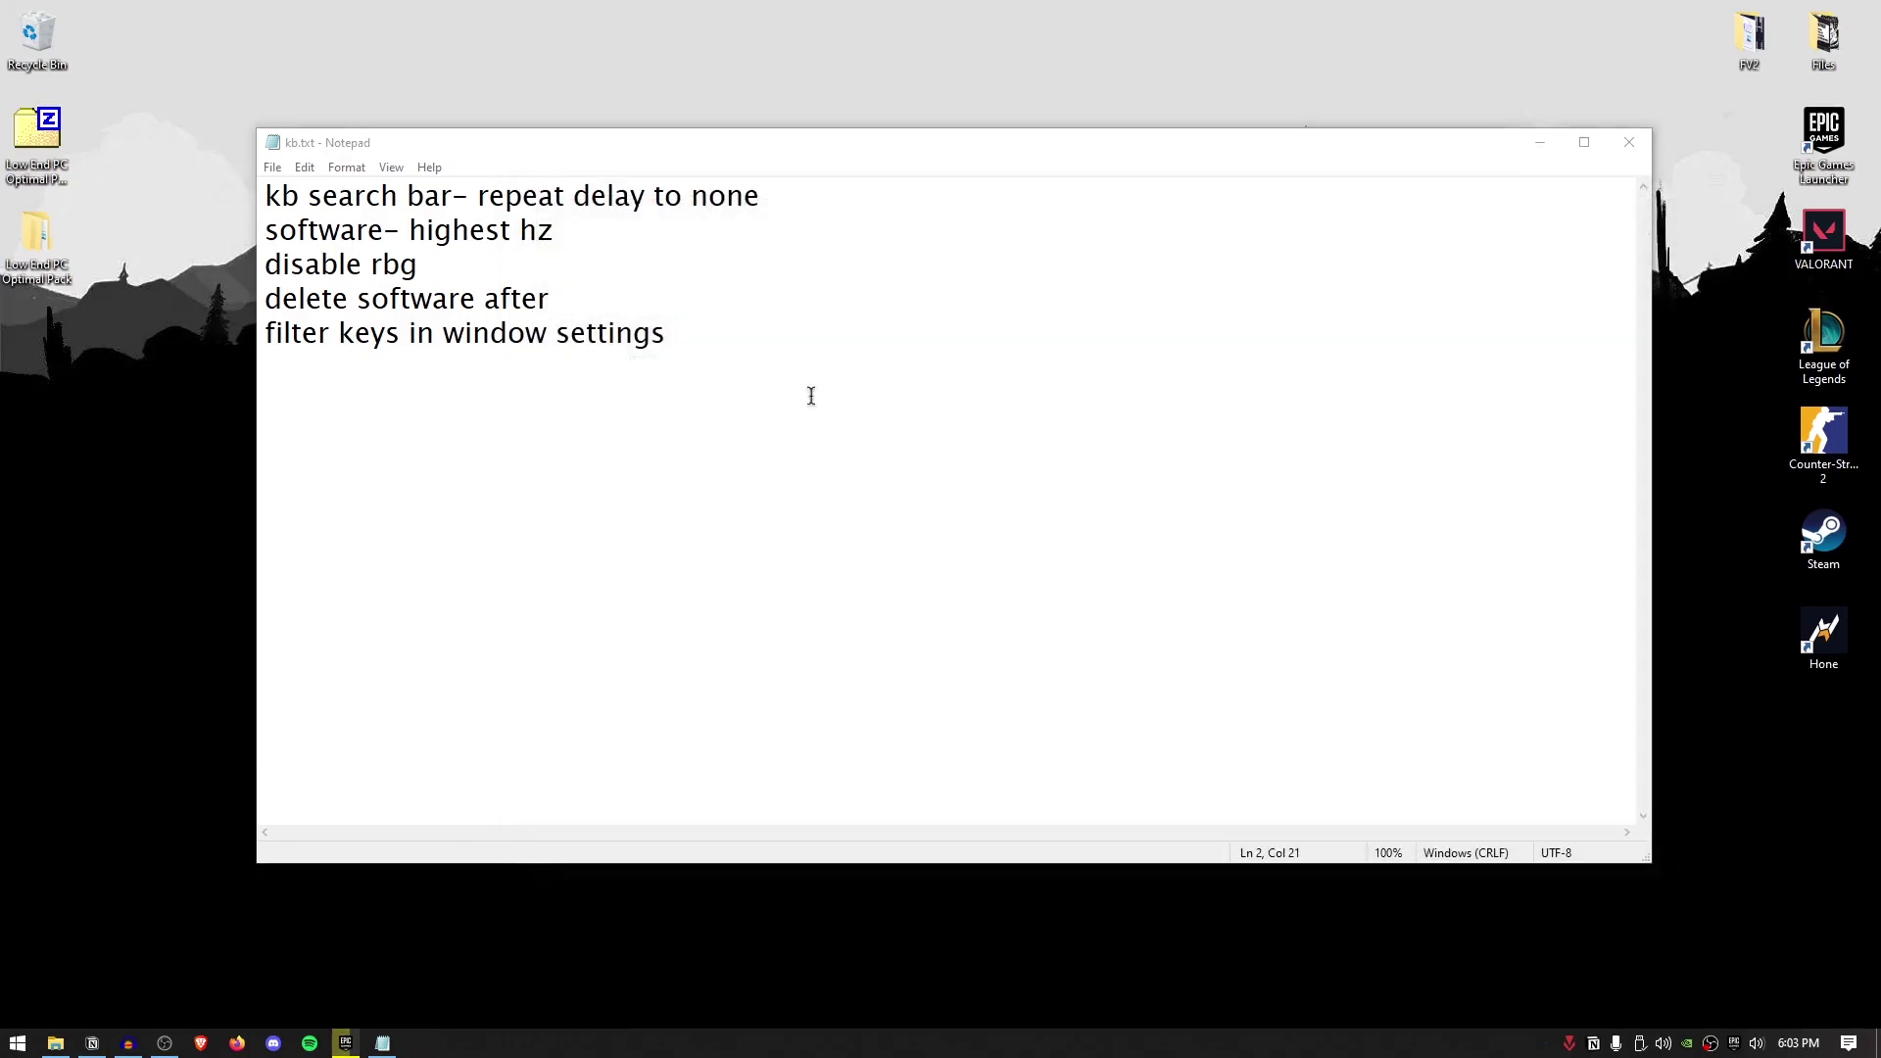
Highlight the delete-software and disable RGB keyboard notes, then open mouse.txt.
{"action": "left_click_drag", "start_coordinate": [347, 297], "coordinate": [768, 298]}
{"action": "left_click_drag", "start_coordinate": [470, 265], "coordinate": [245, 256]}
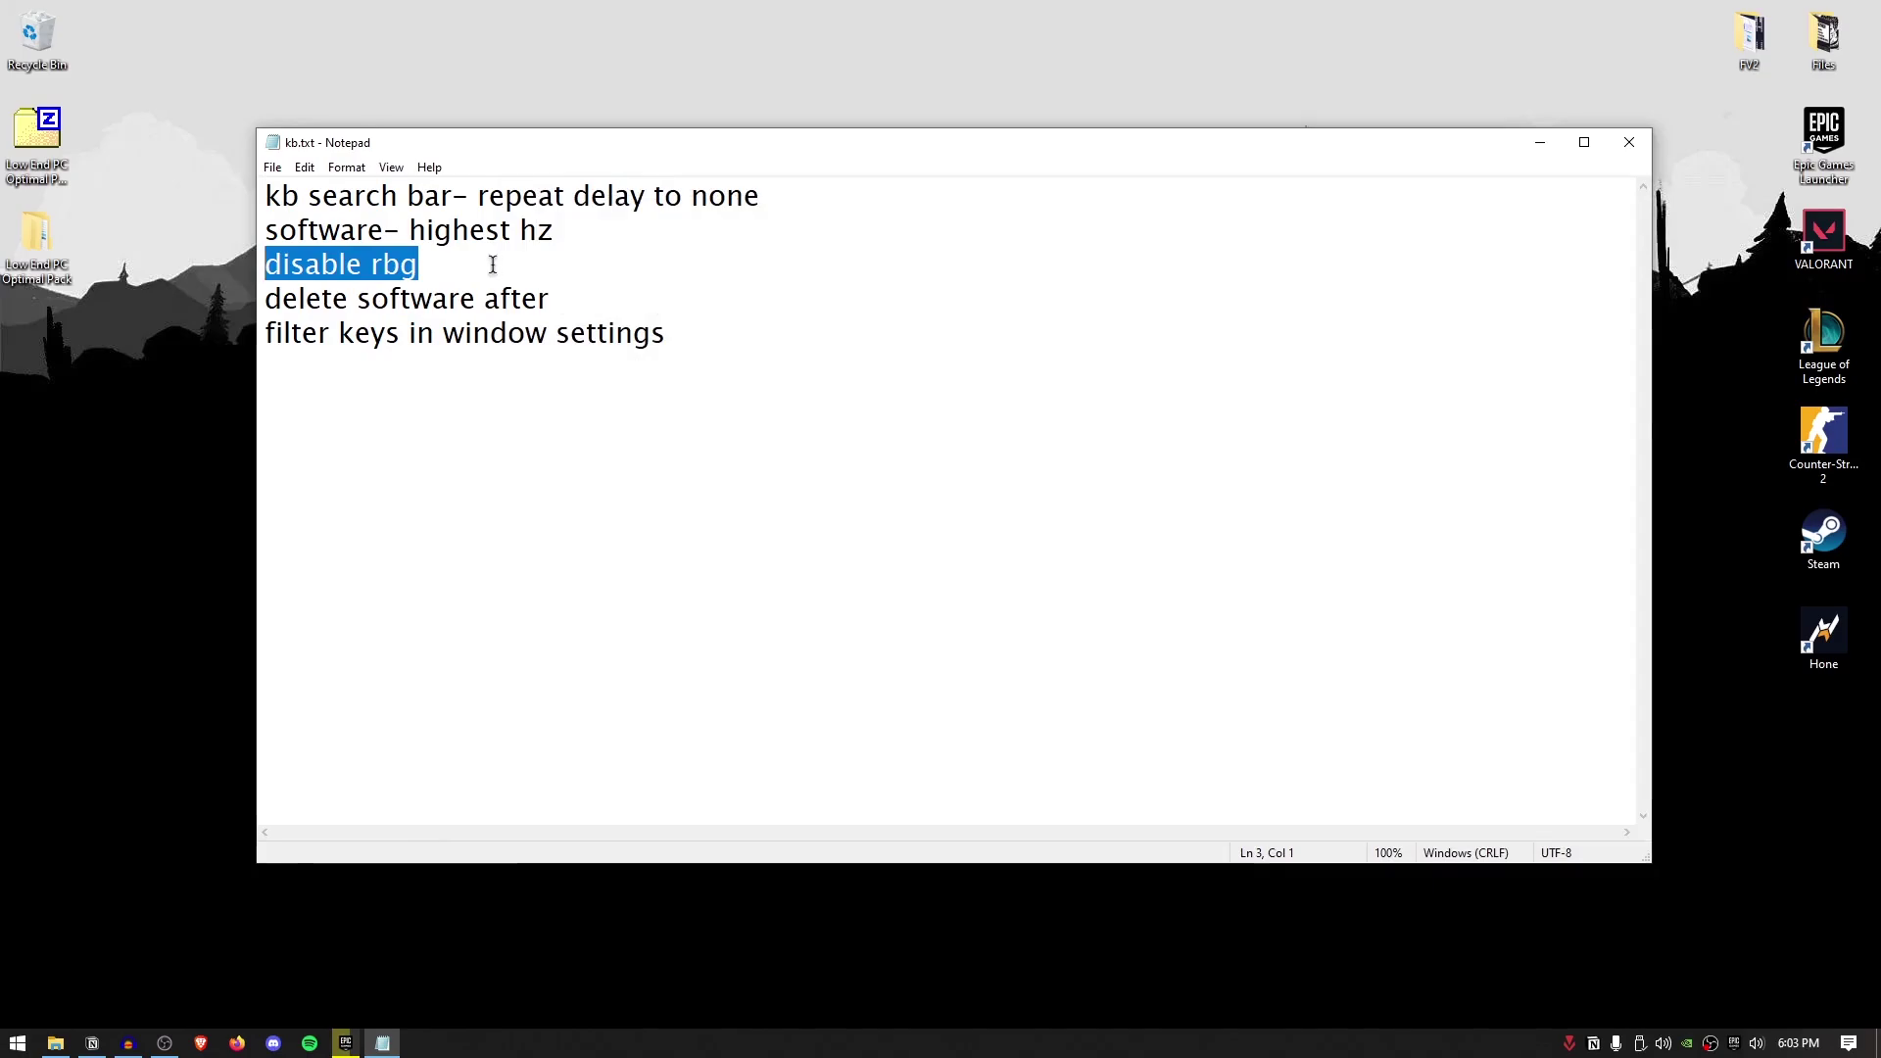
{"action": "double_click", "coordinate": [380, 266]}
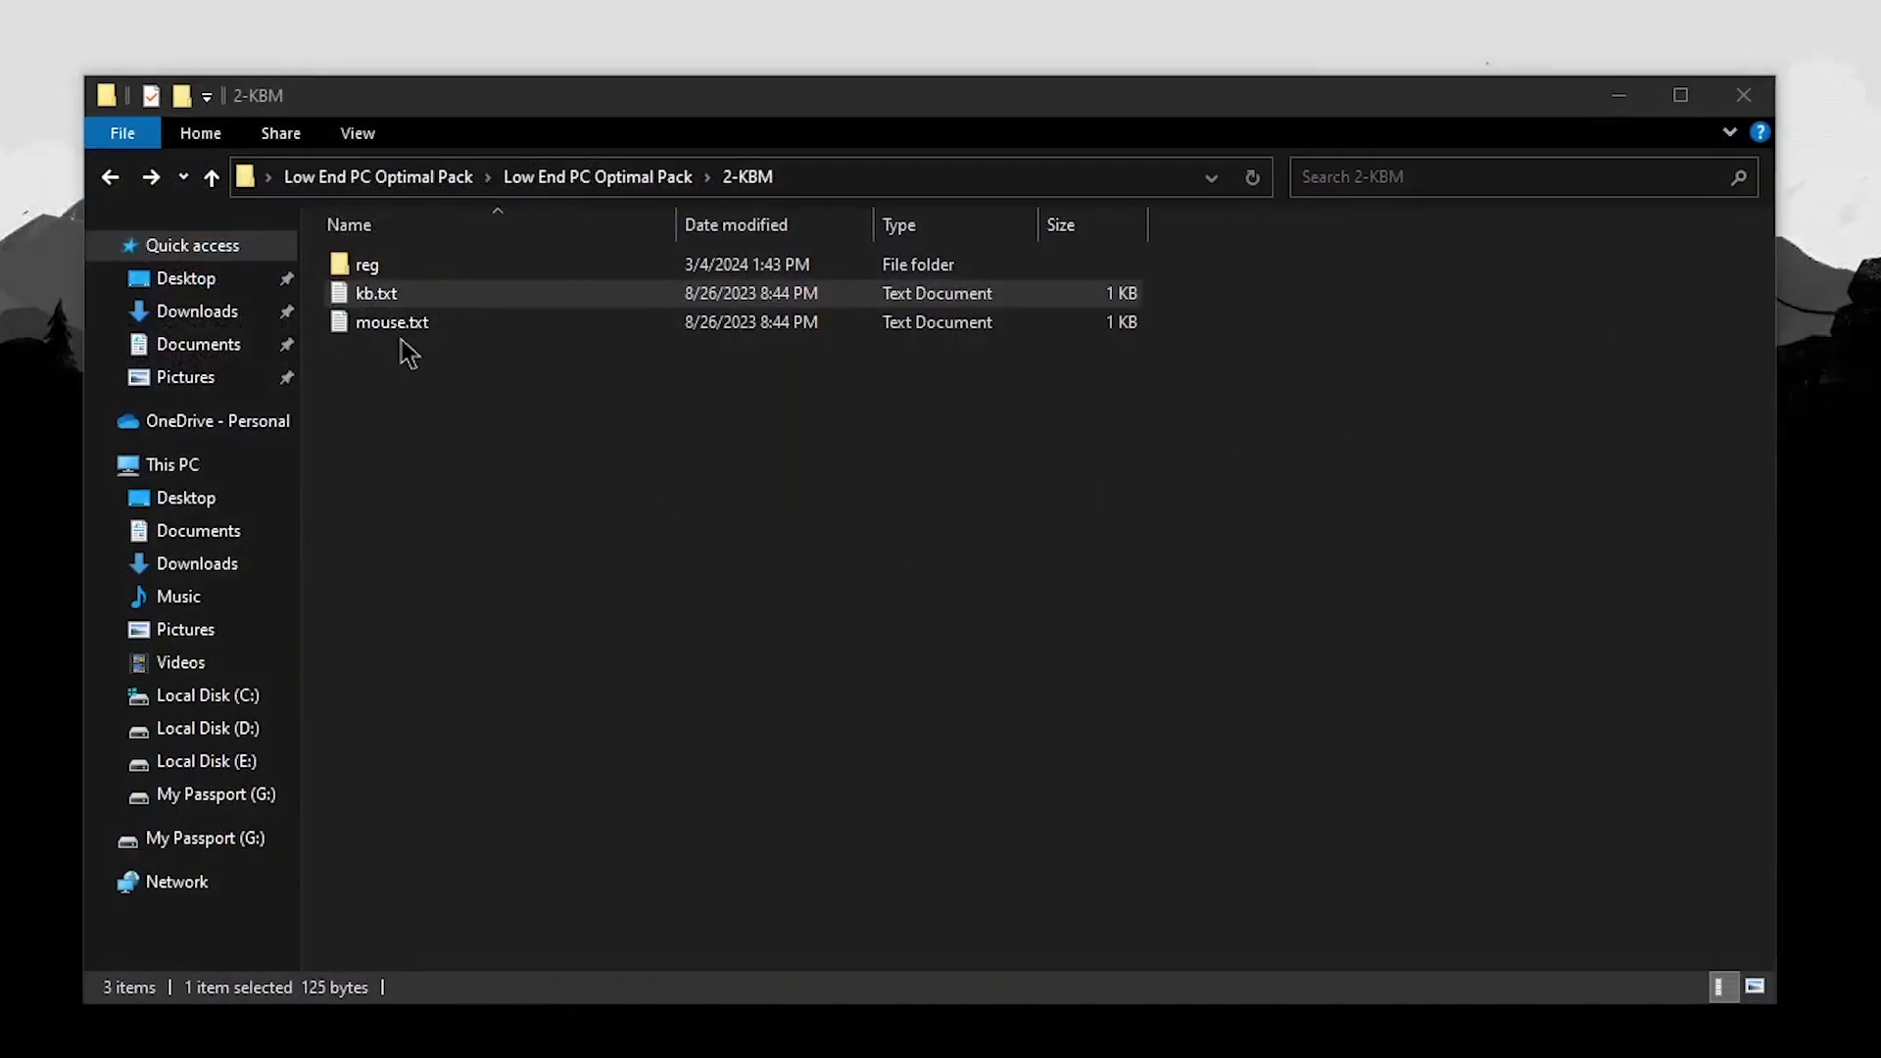
{"action": "double_click", "coordinate": [407, 323]}
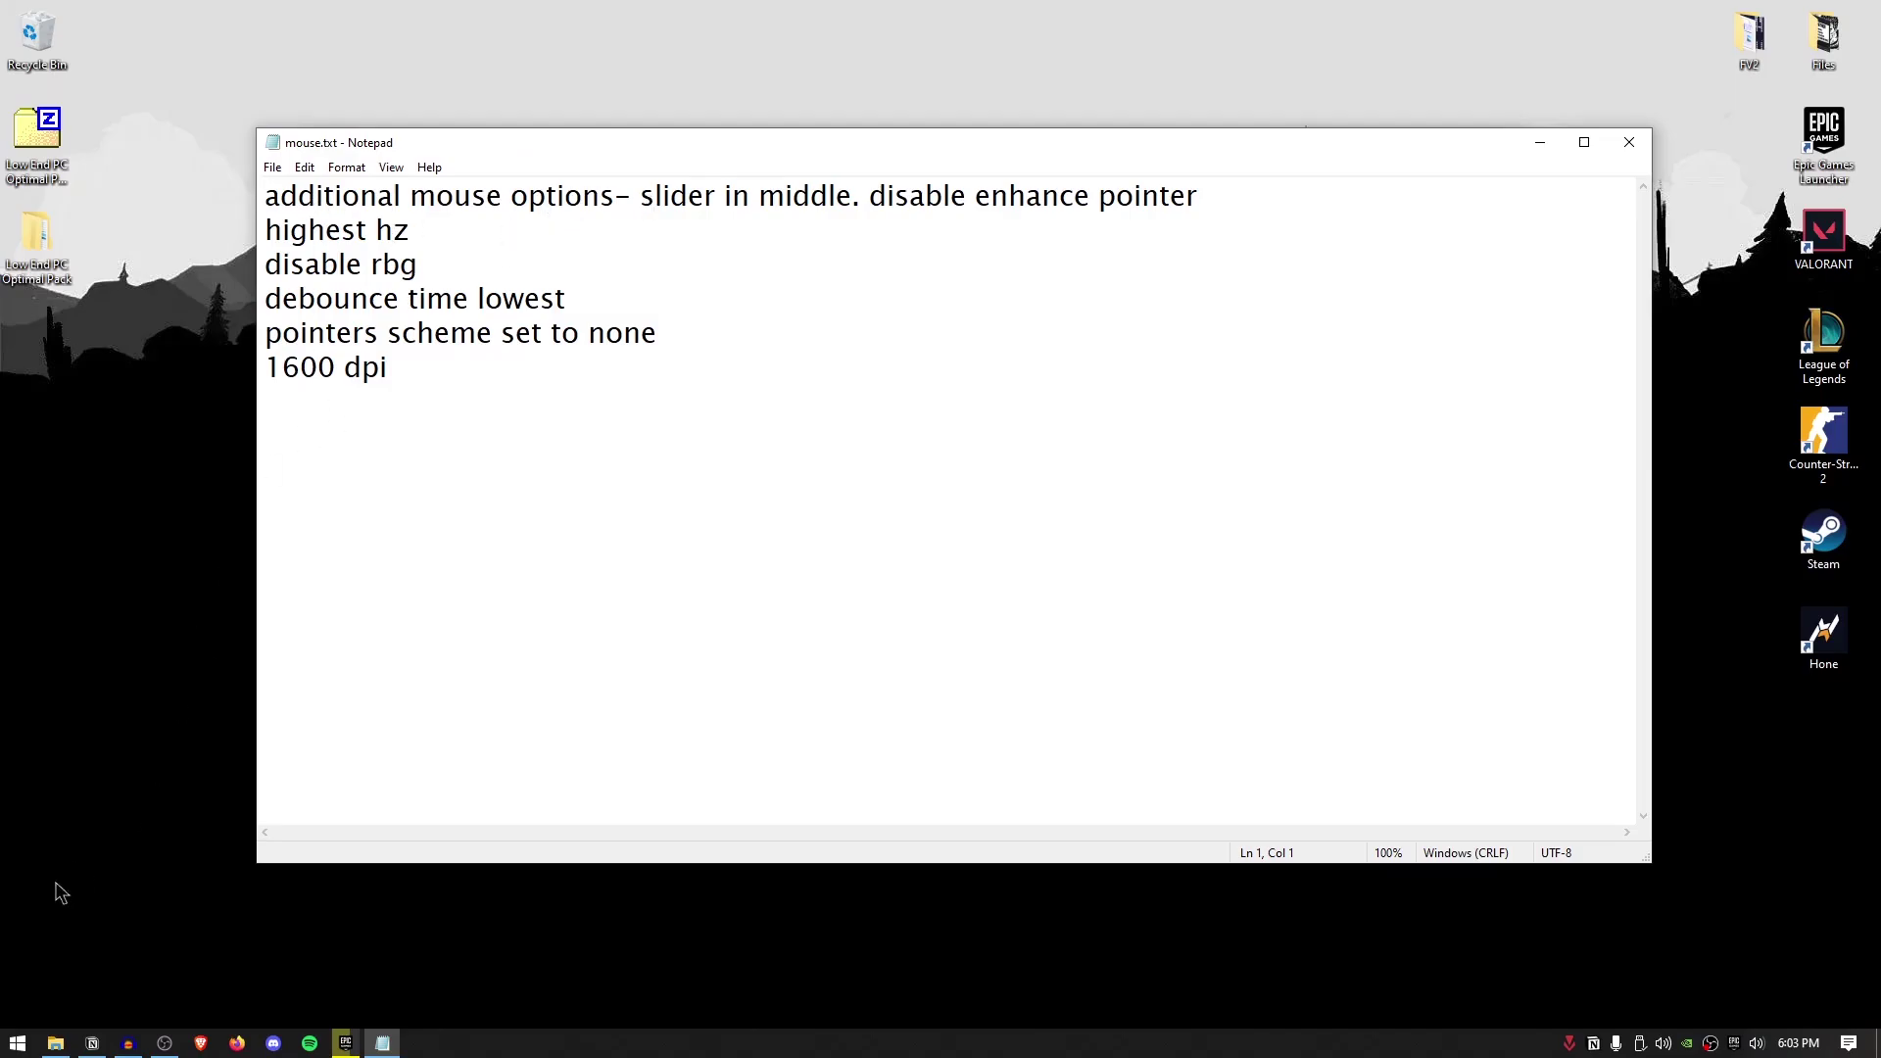
Turn off Enhance pointer precision in Mouse Properties, apply and OK, then review the highest Hz note.
{"action": "left_click", "coordinate": [17, 1043]}
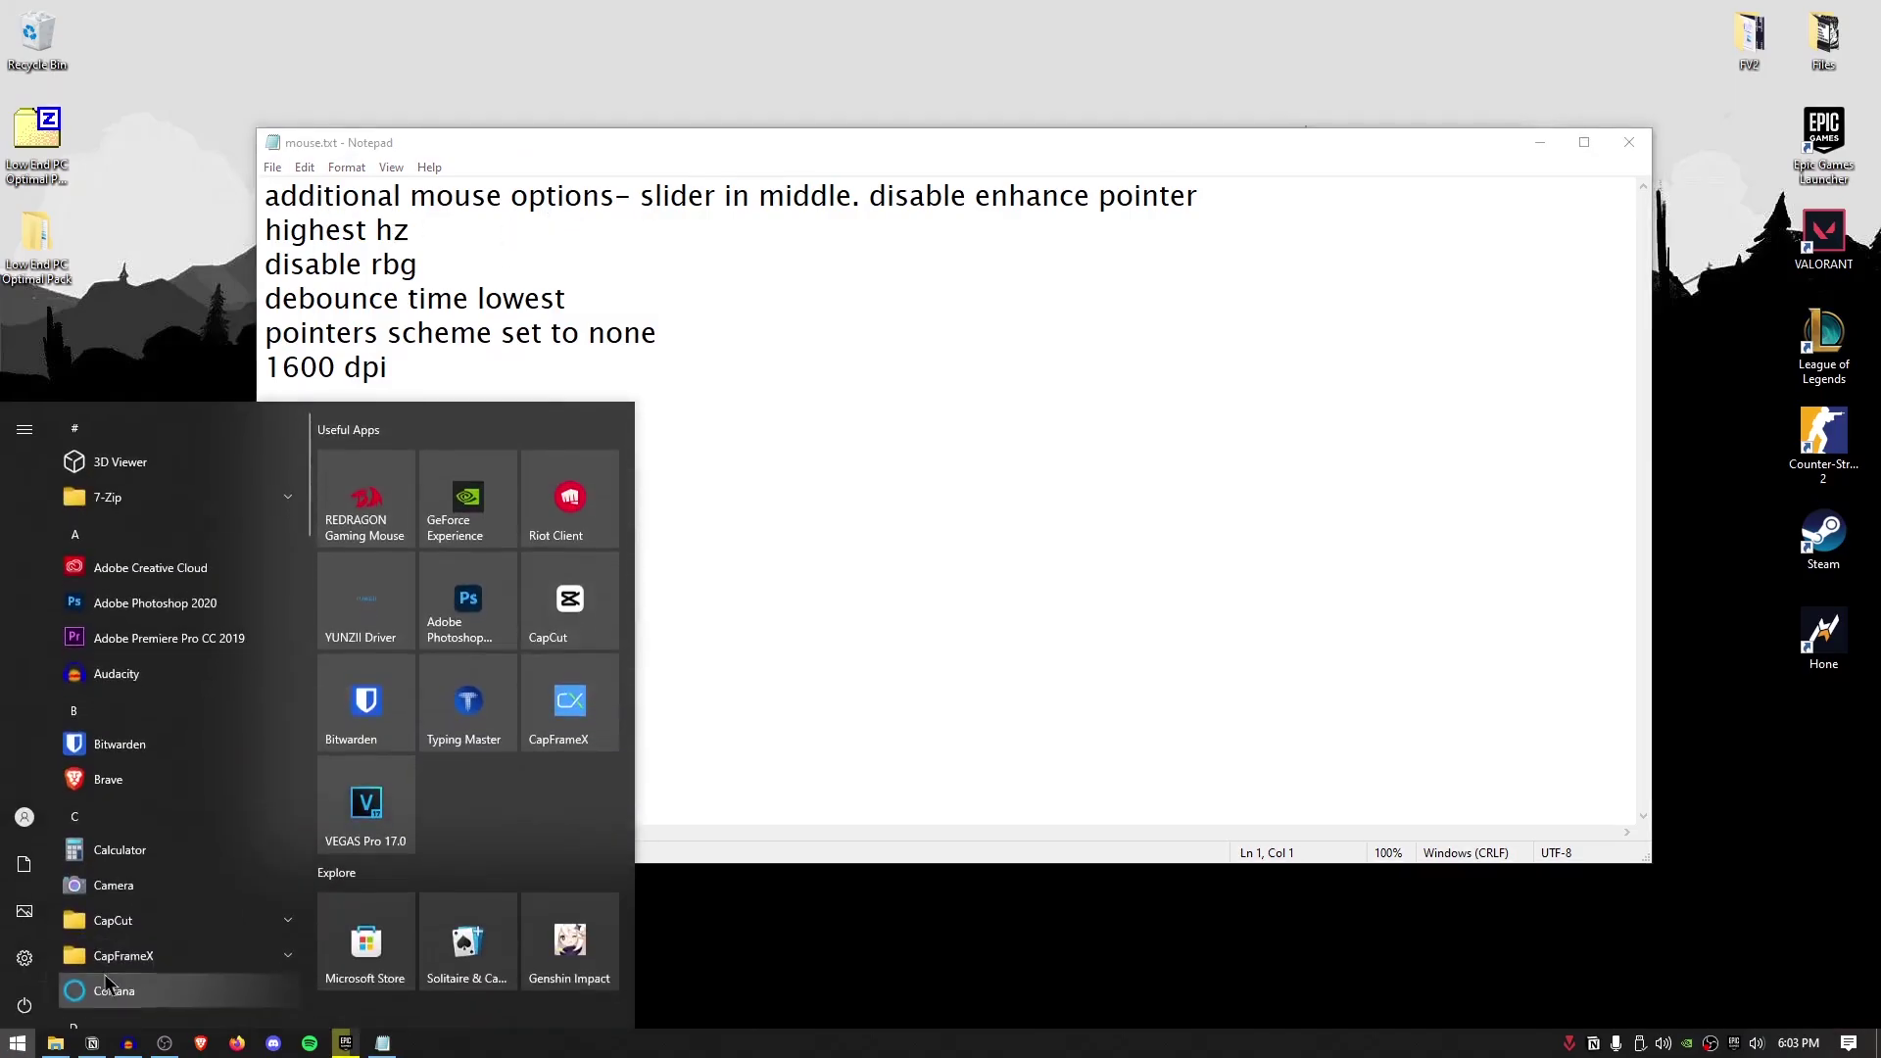
{"action": "type", "text": "mouse"}
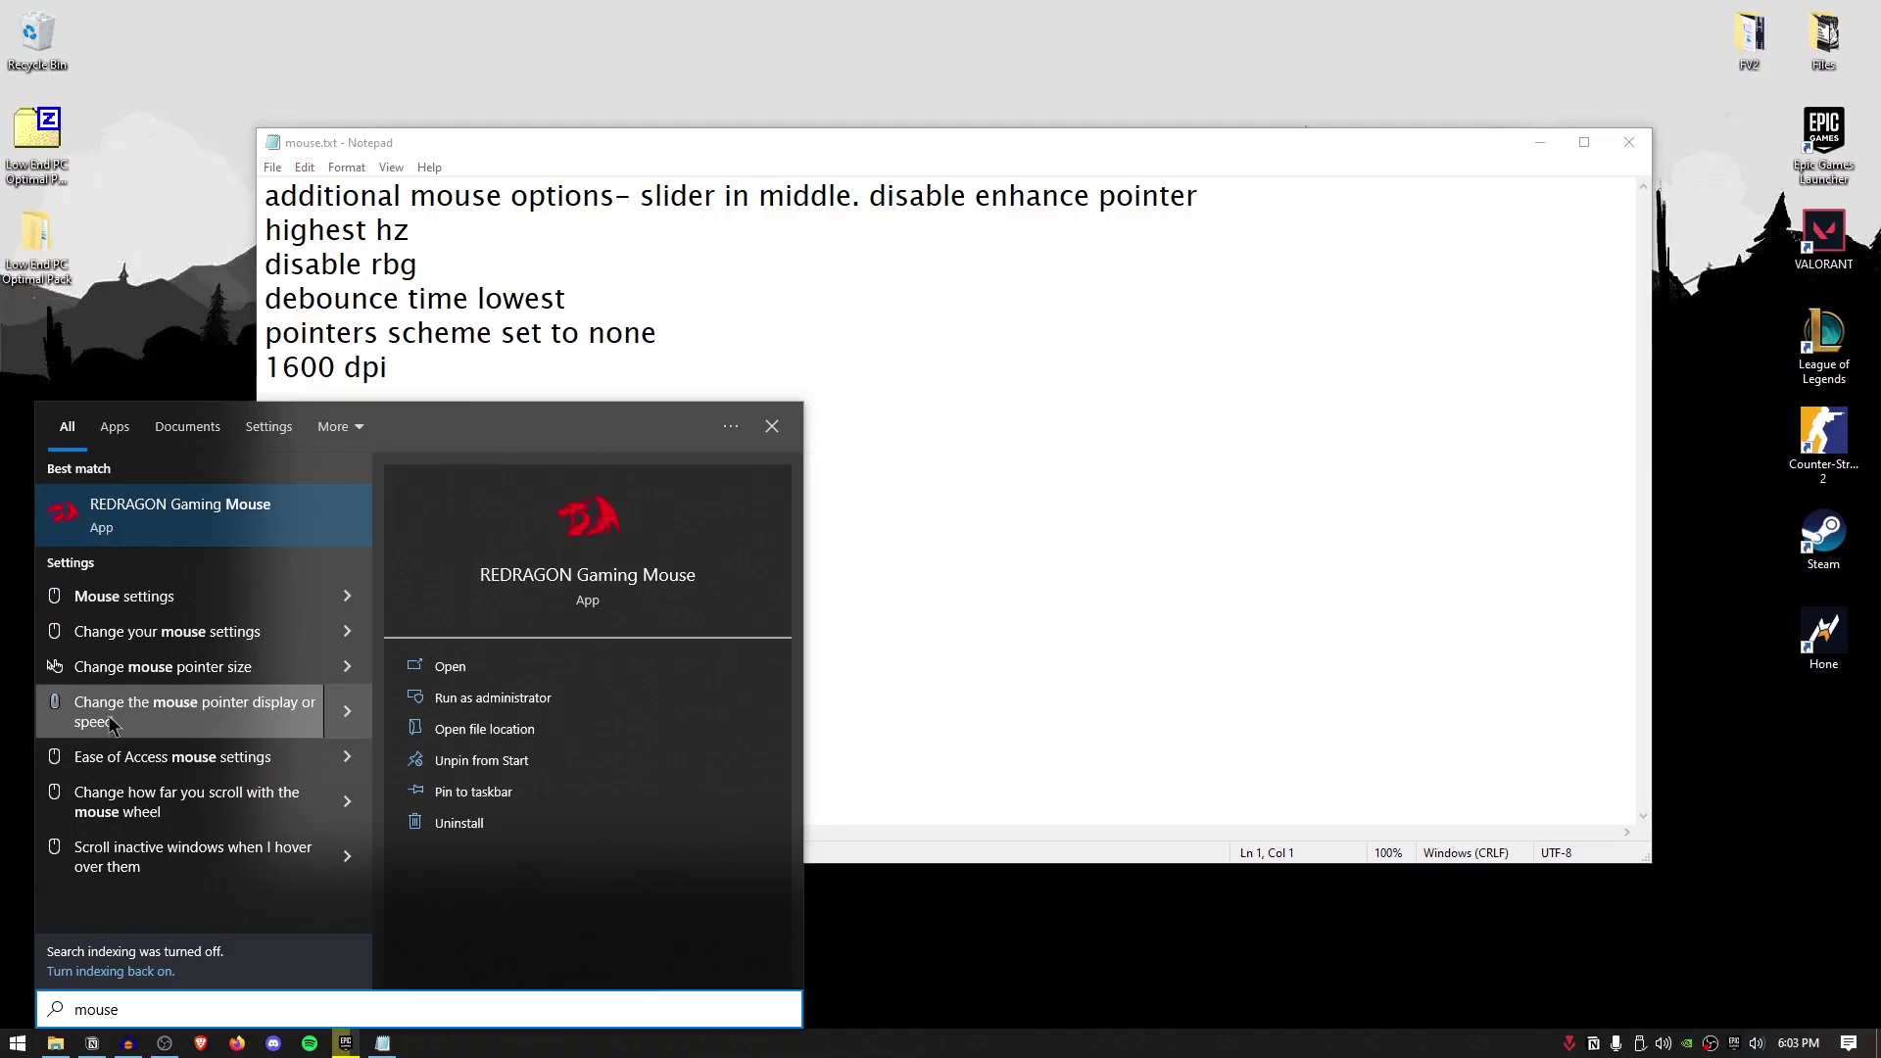
{"action": "left_click", "coordinate": [216, 722]}
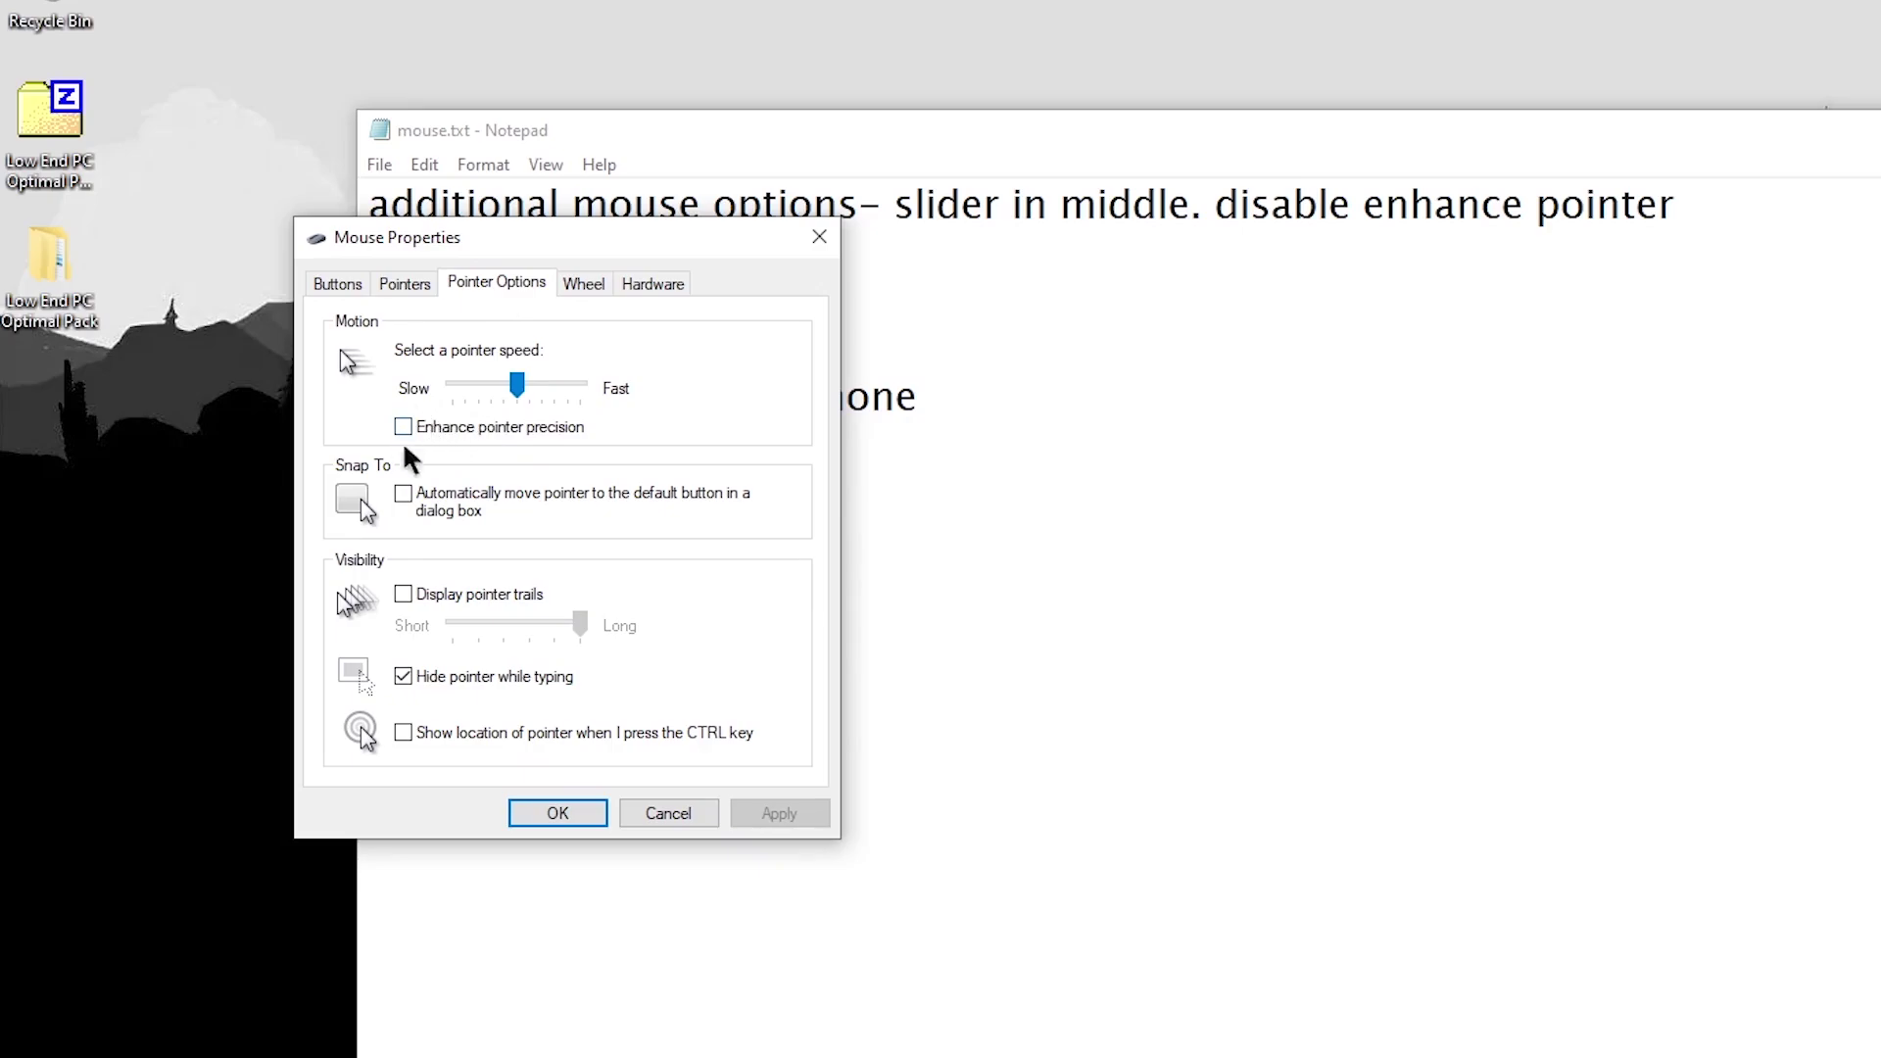
{"action": "left_click", "coordinate": [438, 432]}
{"action": "left_click", "coordinate": [438, 431]}
{"action": "left_click", "coordinate": [764, 809]}
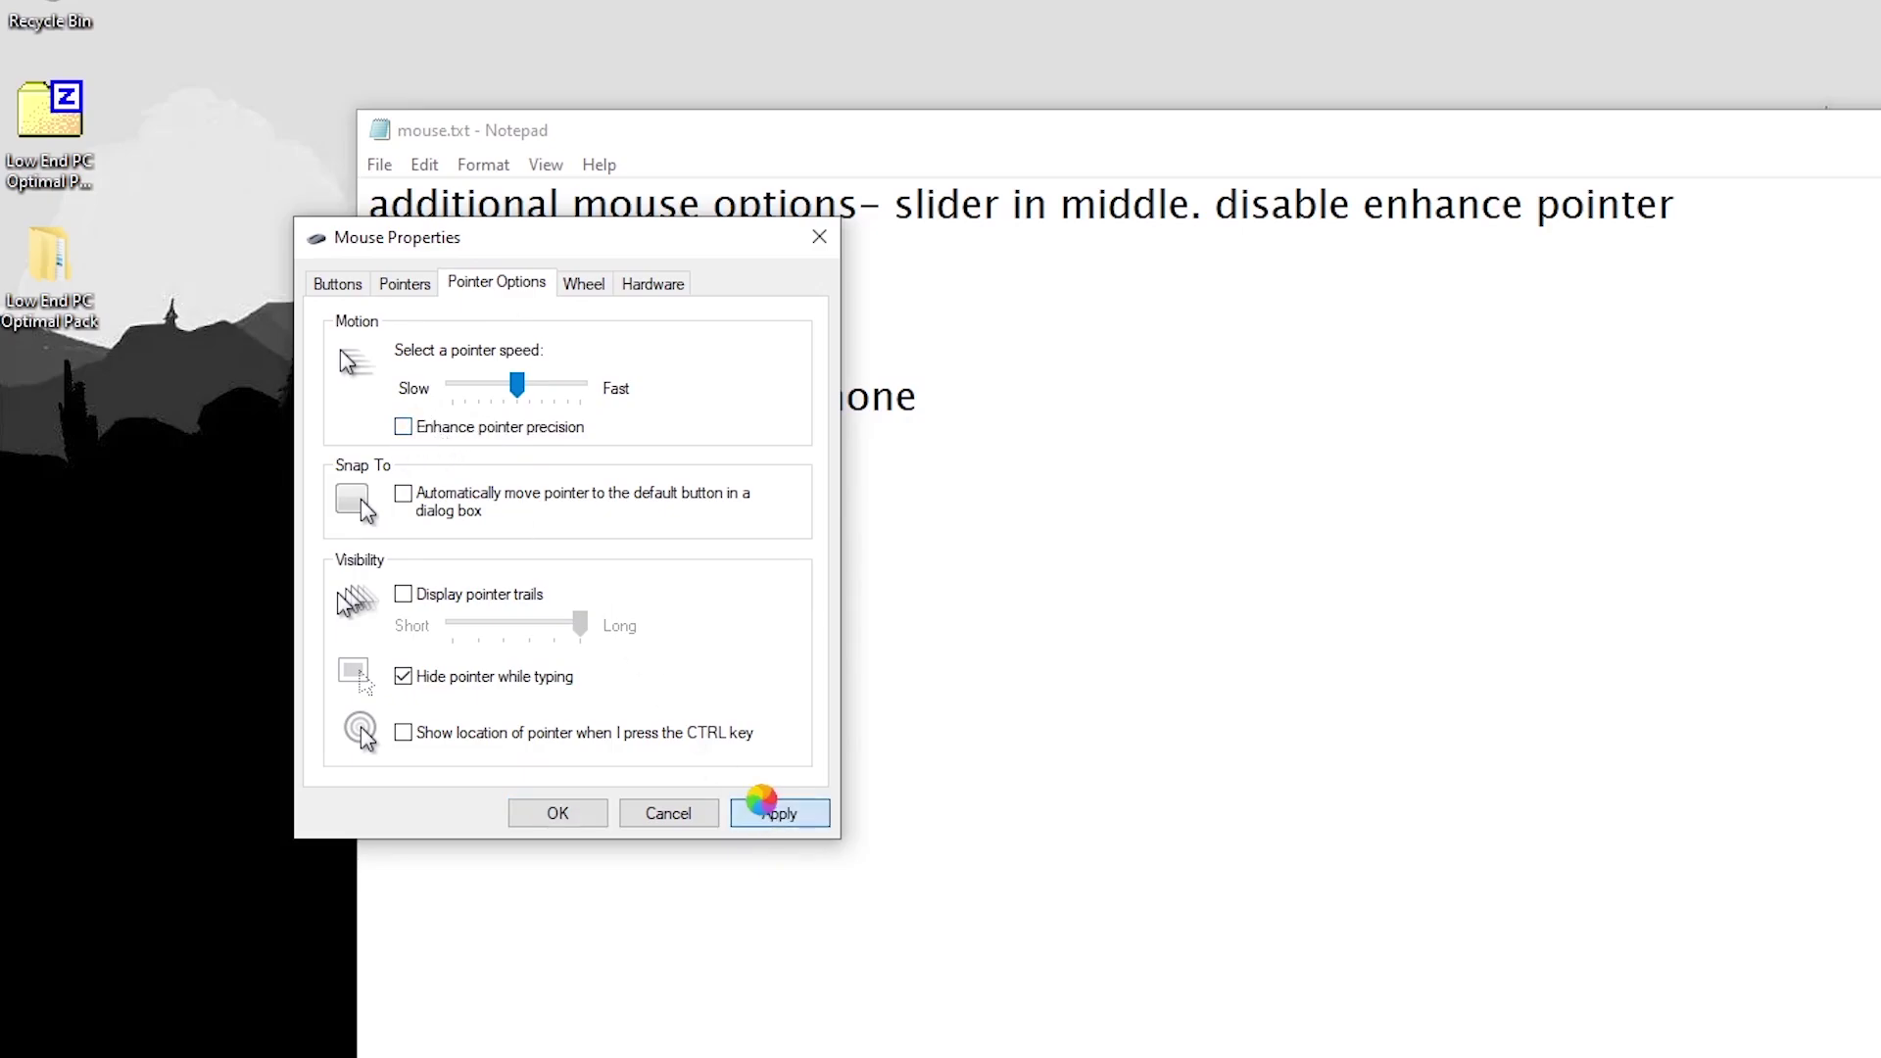
{"action": "left_click", "coordinate": [548, 813]}
{"action": "left_click_drag", "start_coordinate": [368, 253], "coordinate": [744, 290]}
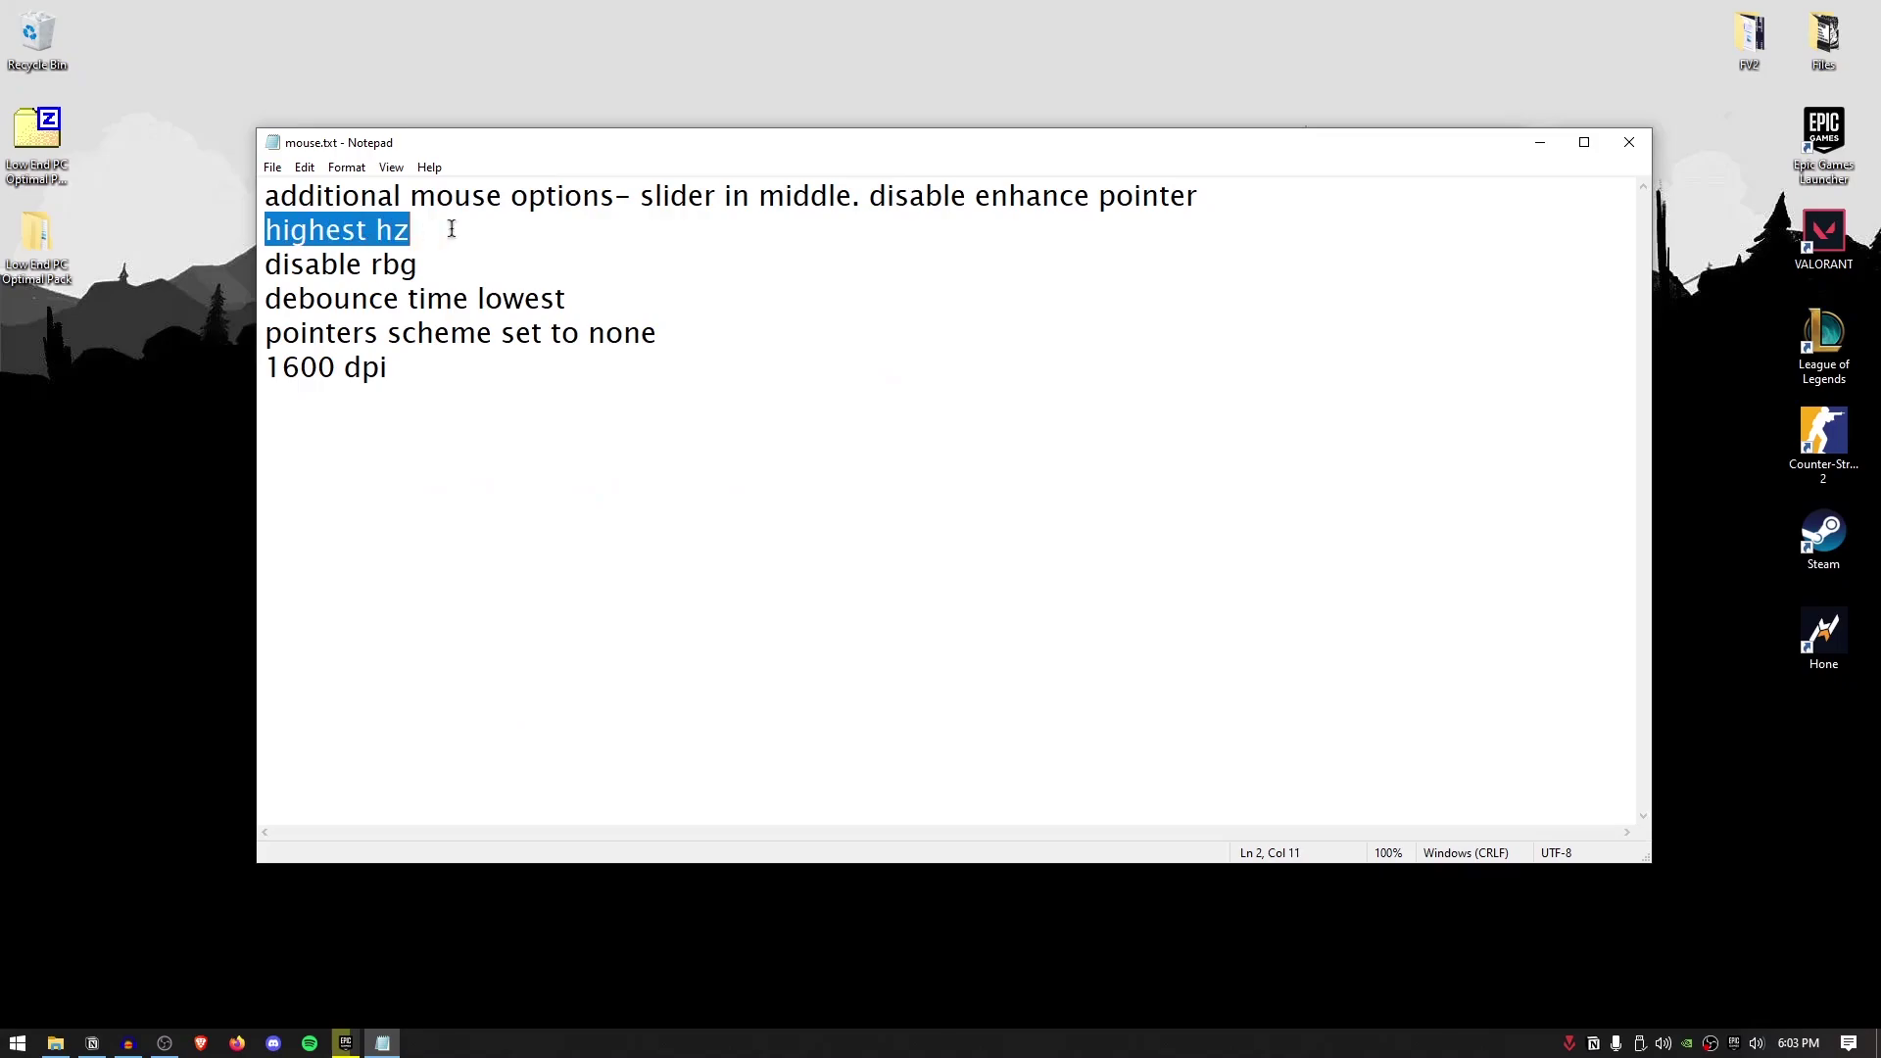
{"action": "left_click", "coordinate": [547, 256]}
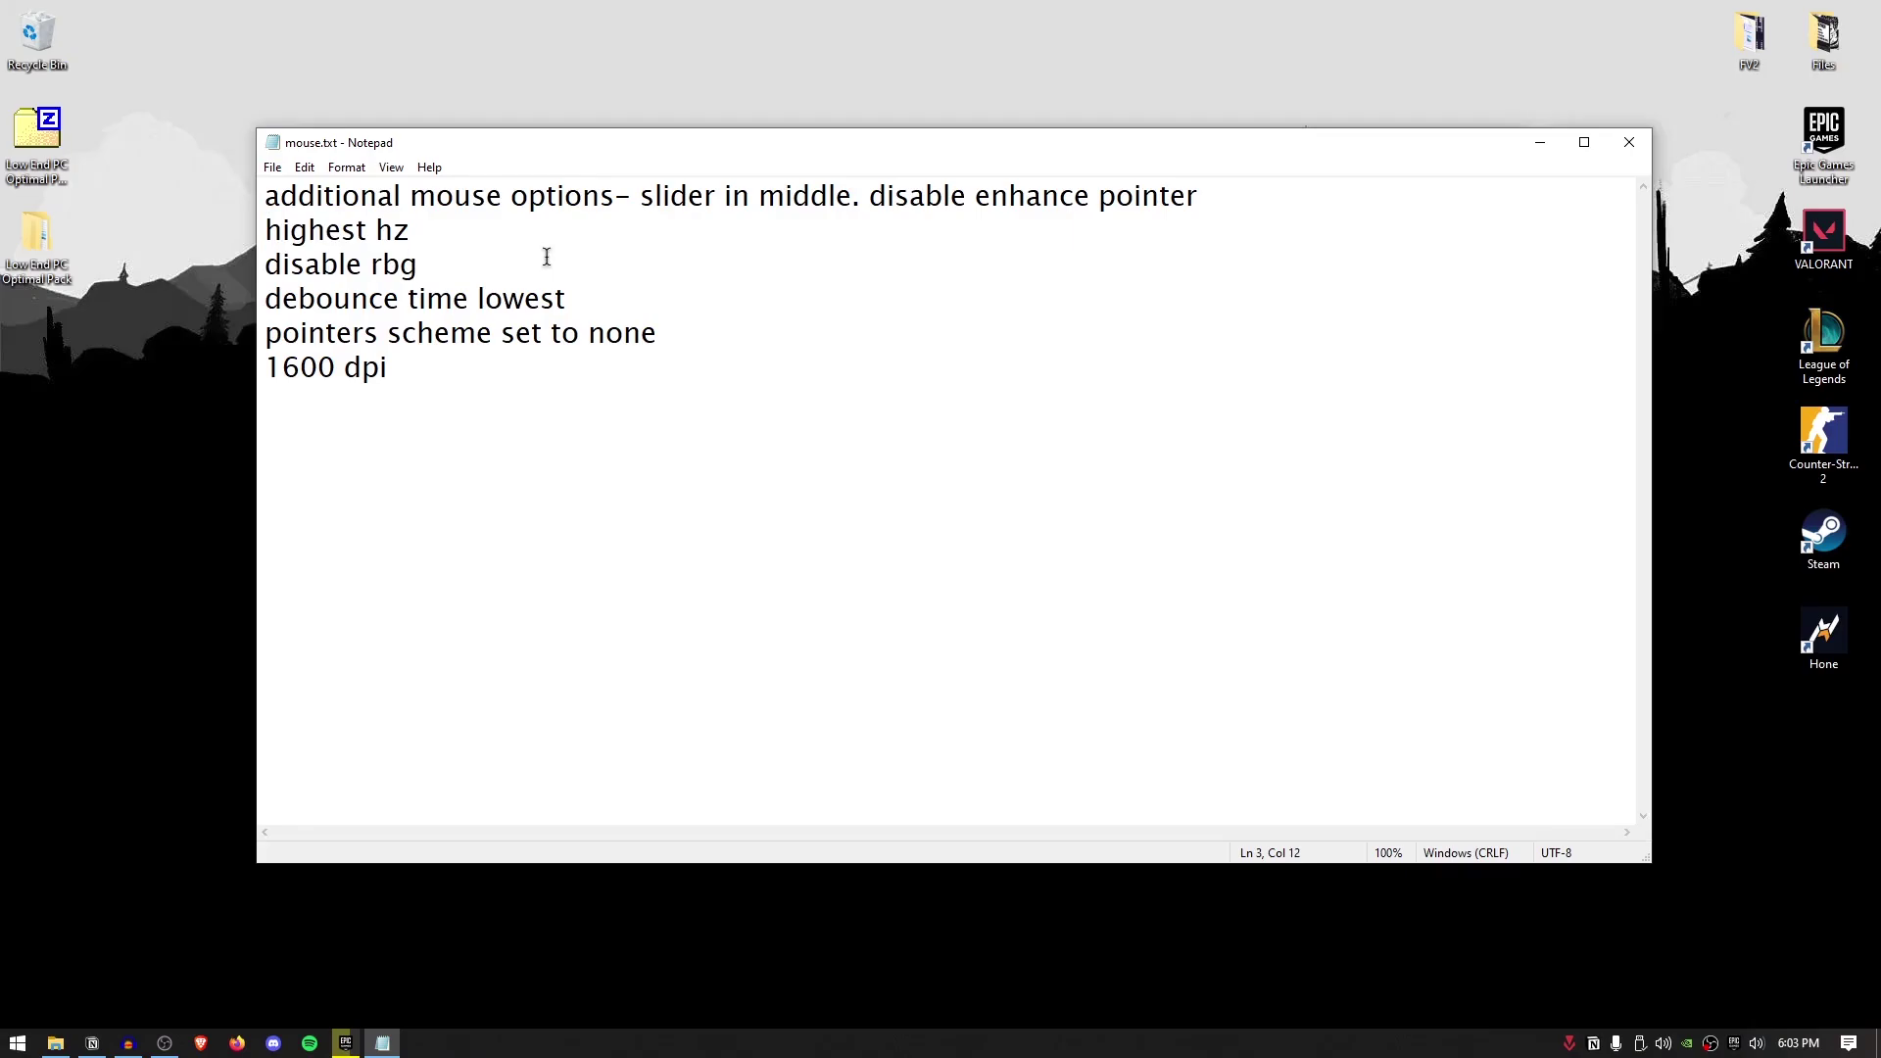
Launch Redragon Gaming Mouse and set its Lighting Effect to OFF.
{"action": "key", "text": "super"}
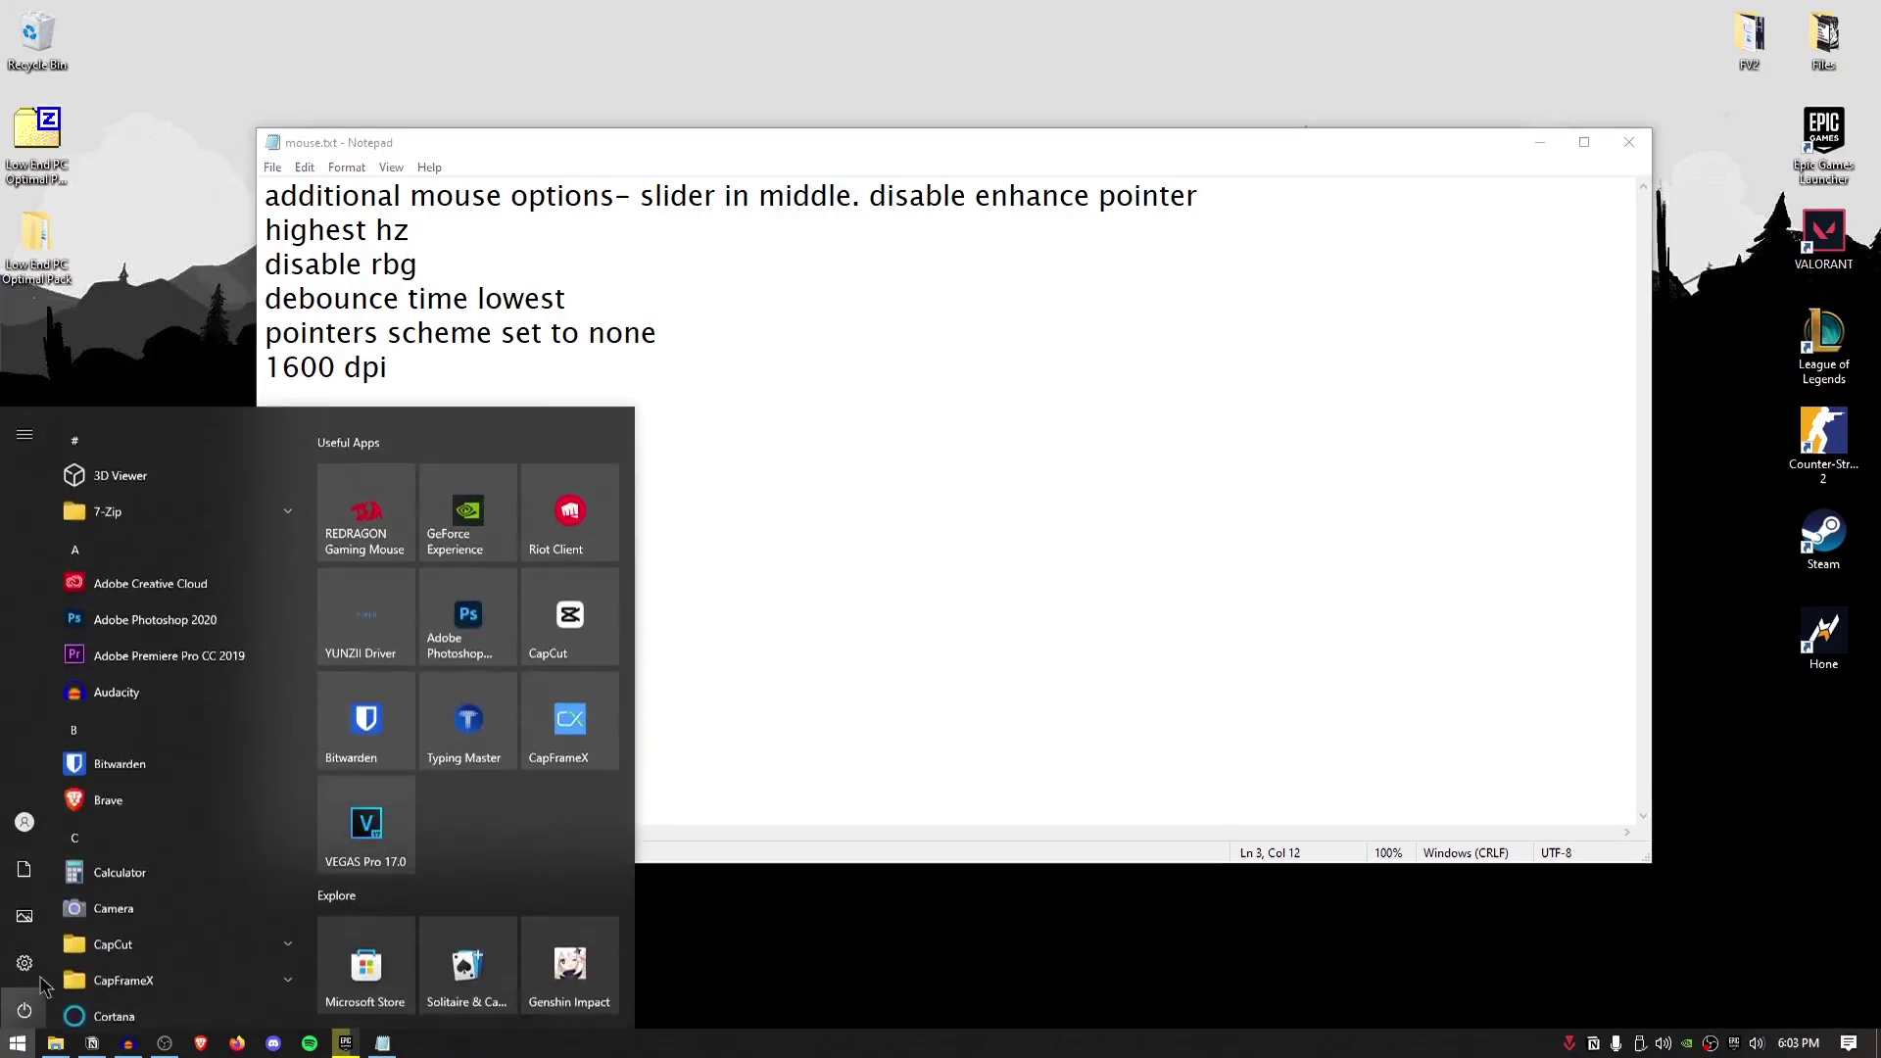
{"action": "left_click", "coordinate": [670, 494]}
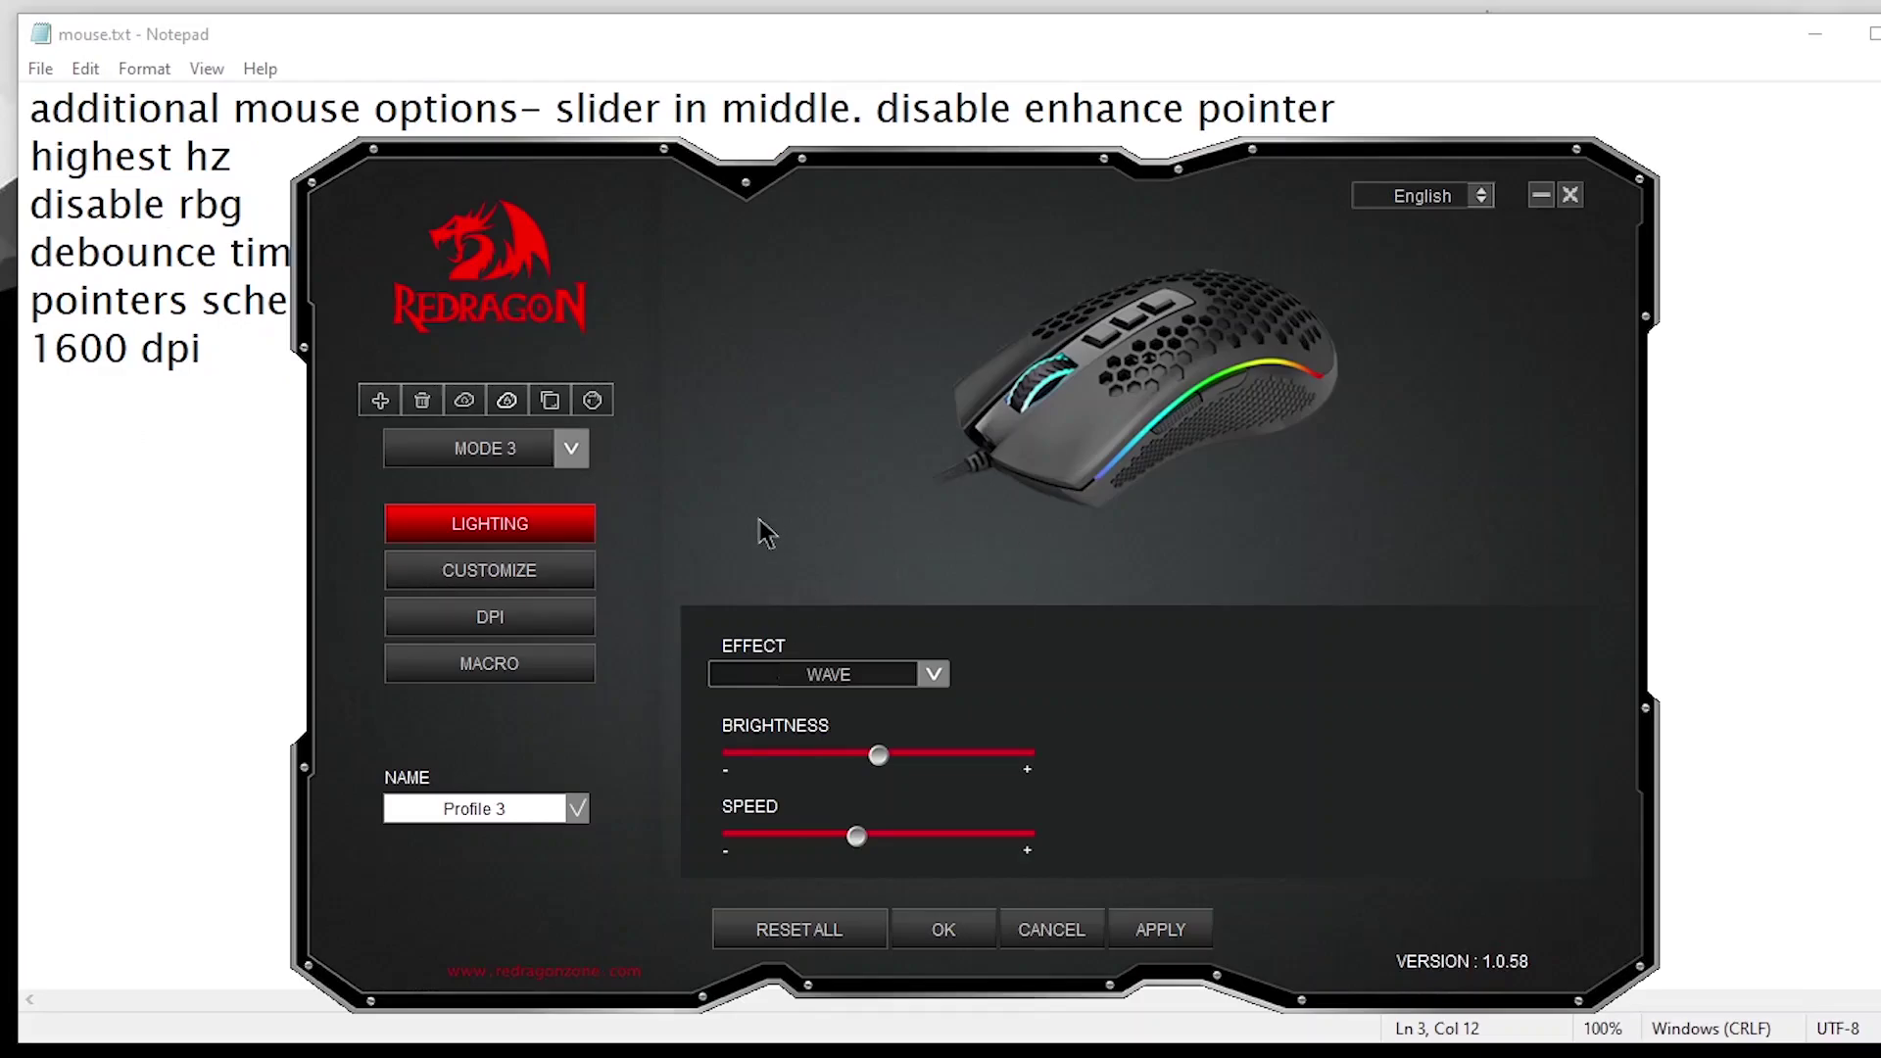
{"action": "left_click", "coordinate": [893, 602]}
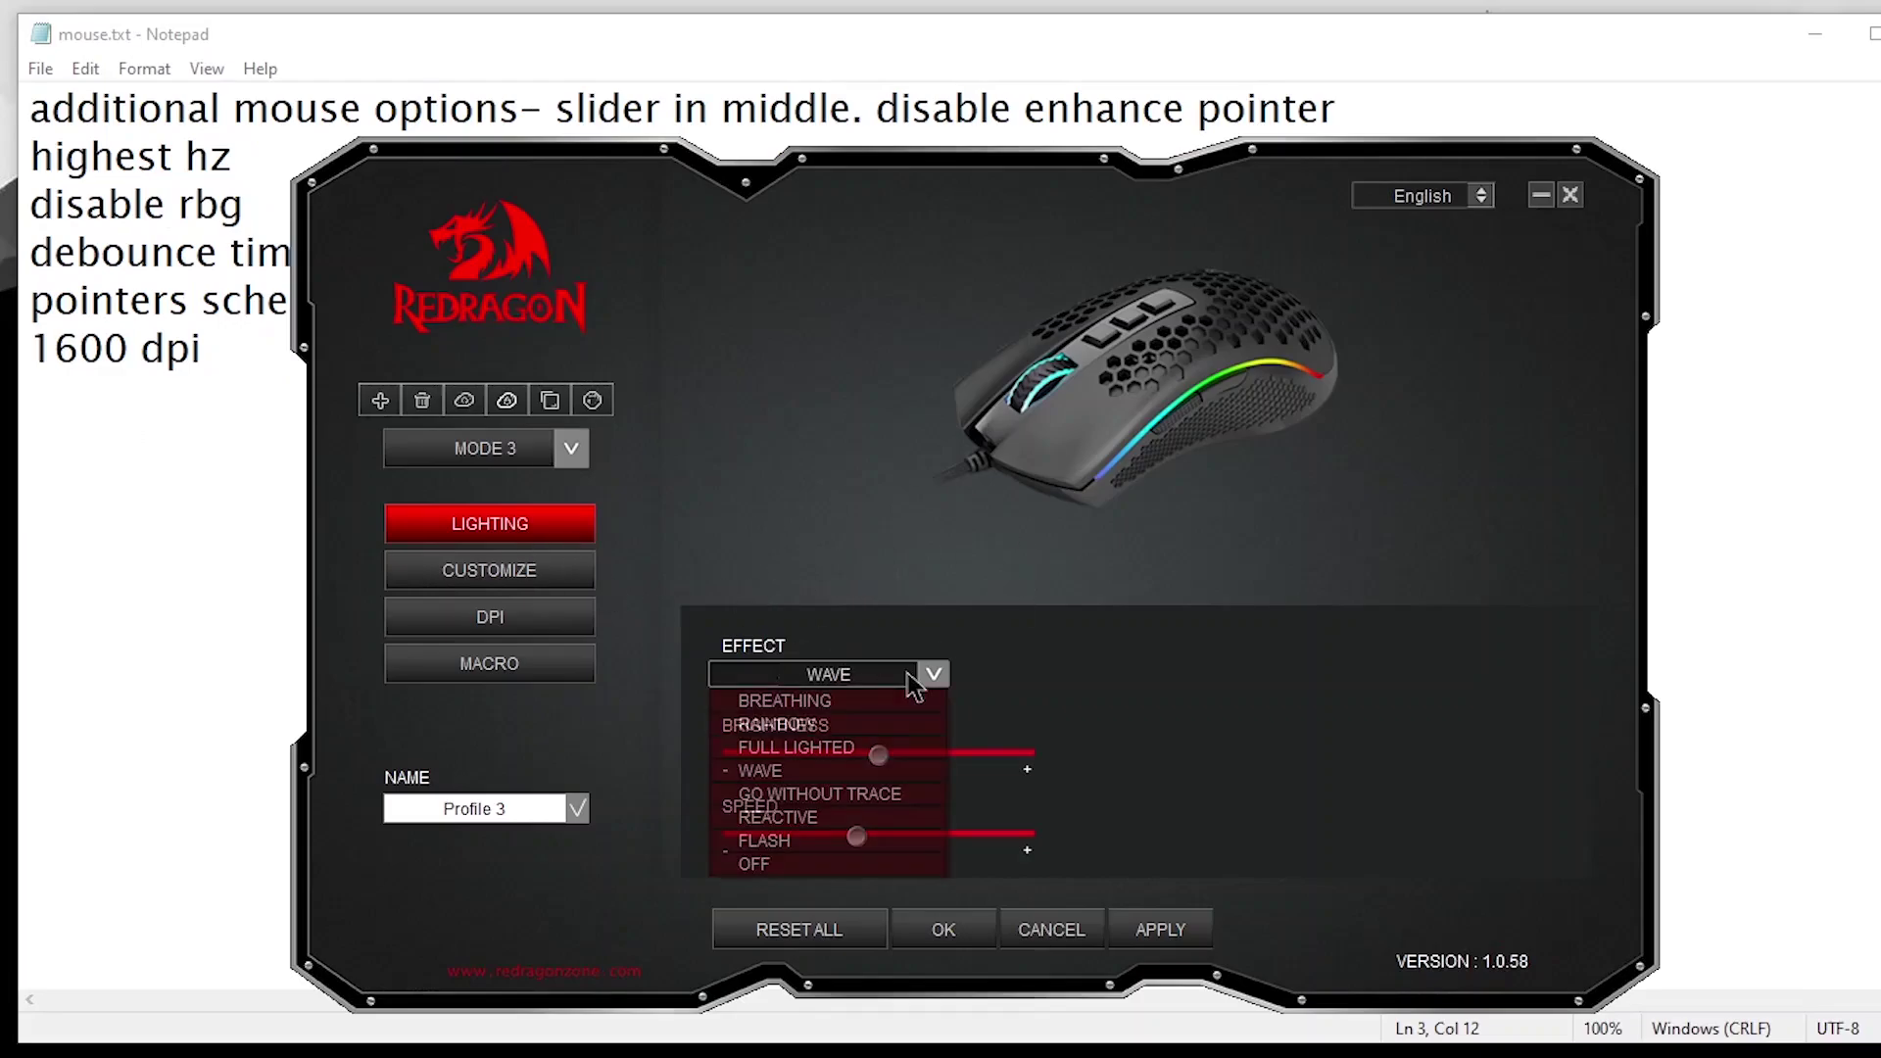
{"action": "left_click", "coordinate": [764, 866]}
Keep the DPI report rate at 1000 HZ and save the Redragon settings with OK.
{"action": "left_click", "coordinate": [519, 618]}
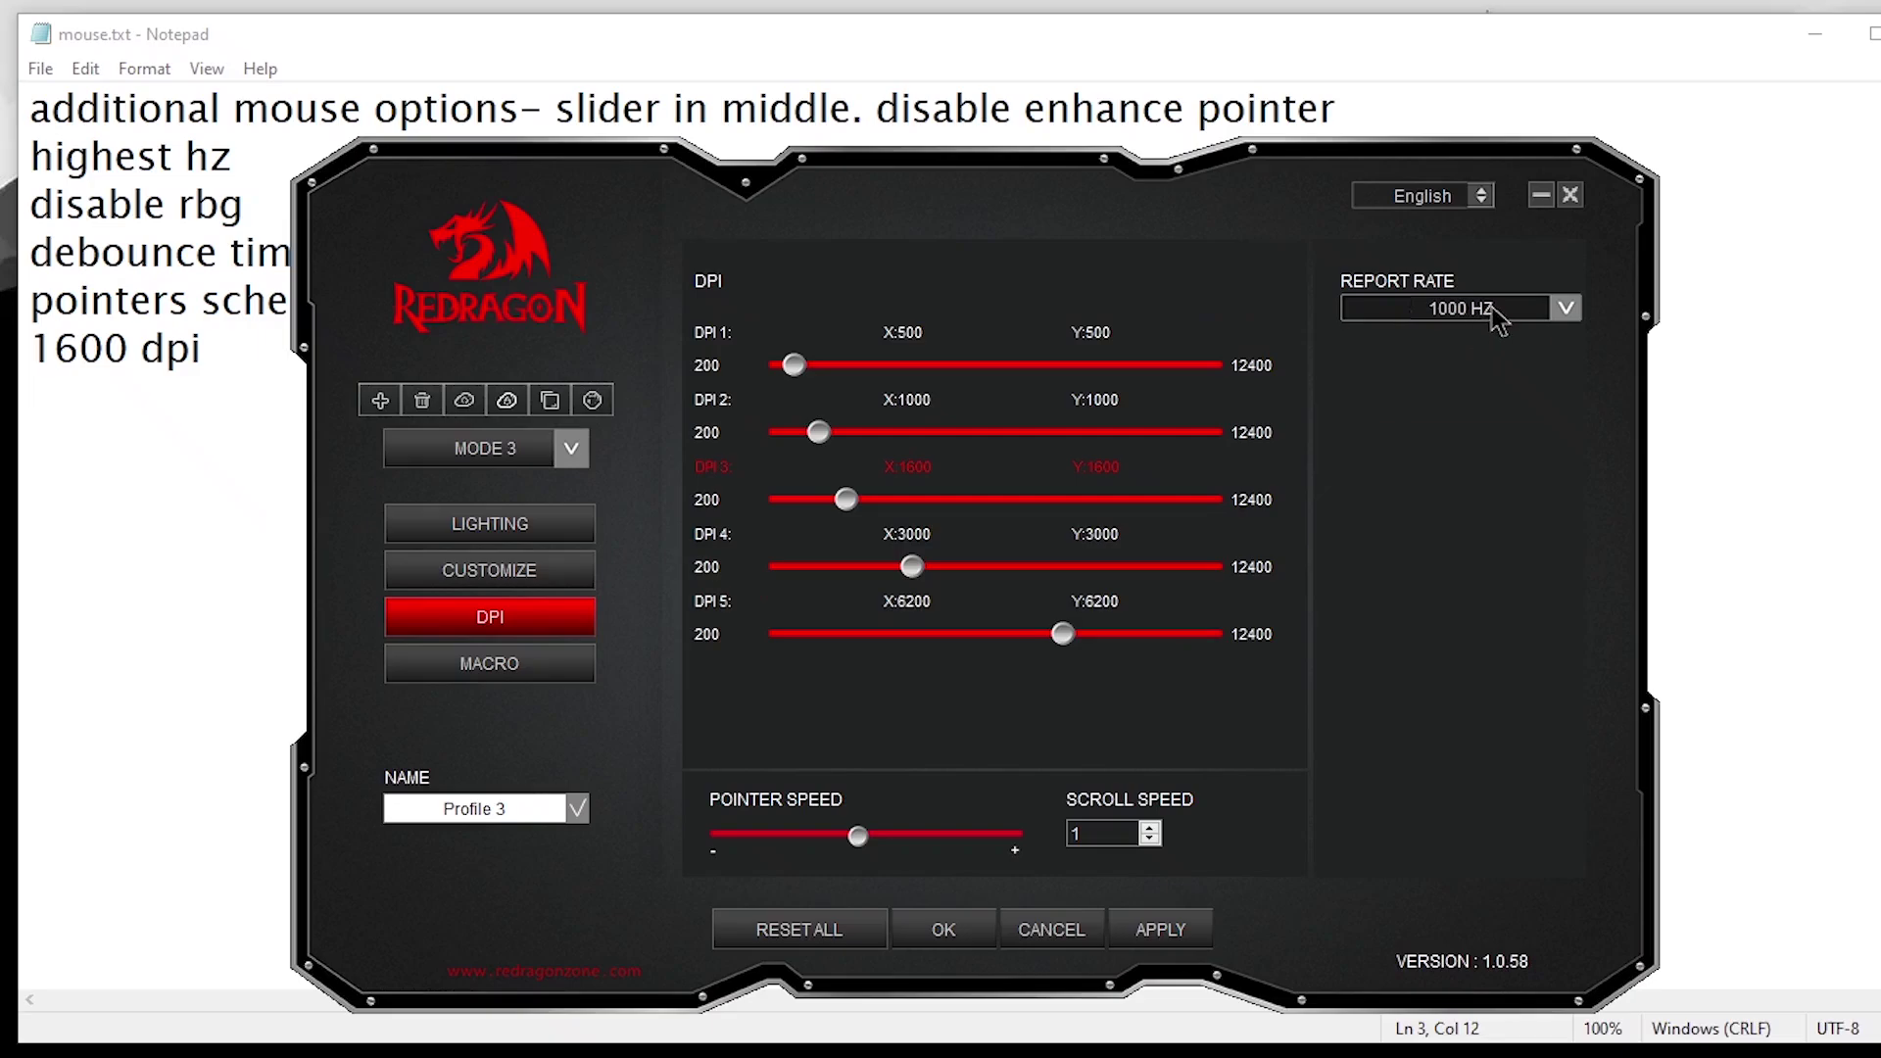
{"action": "left_click", "coordinate": [1311, 339]}
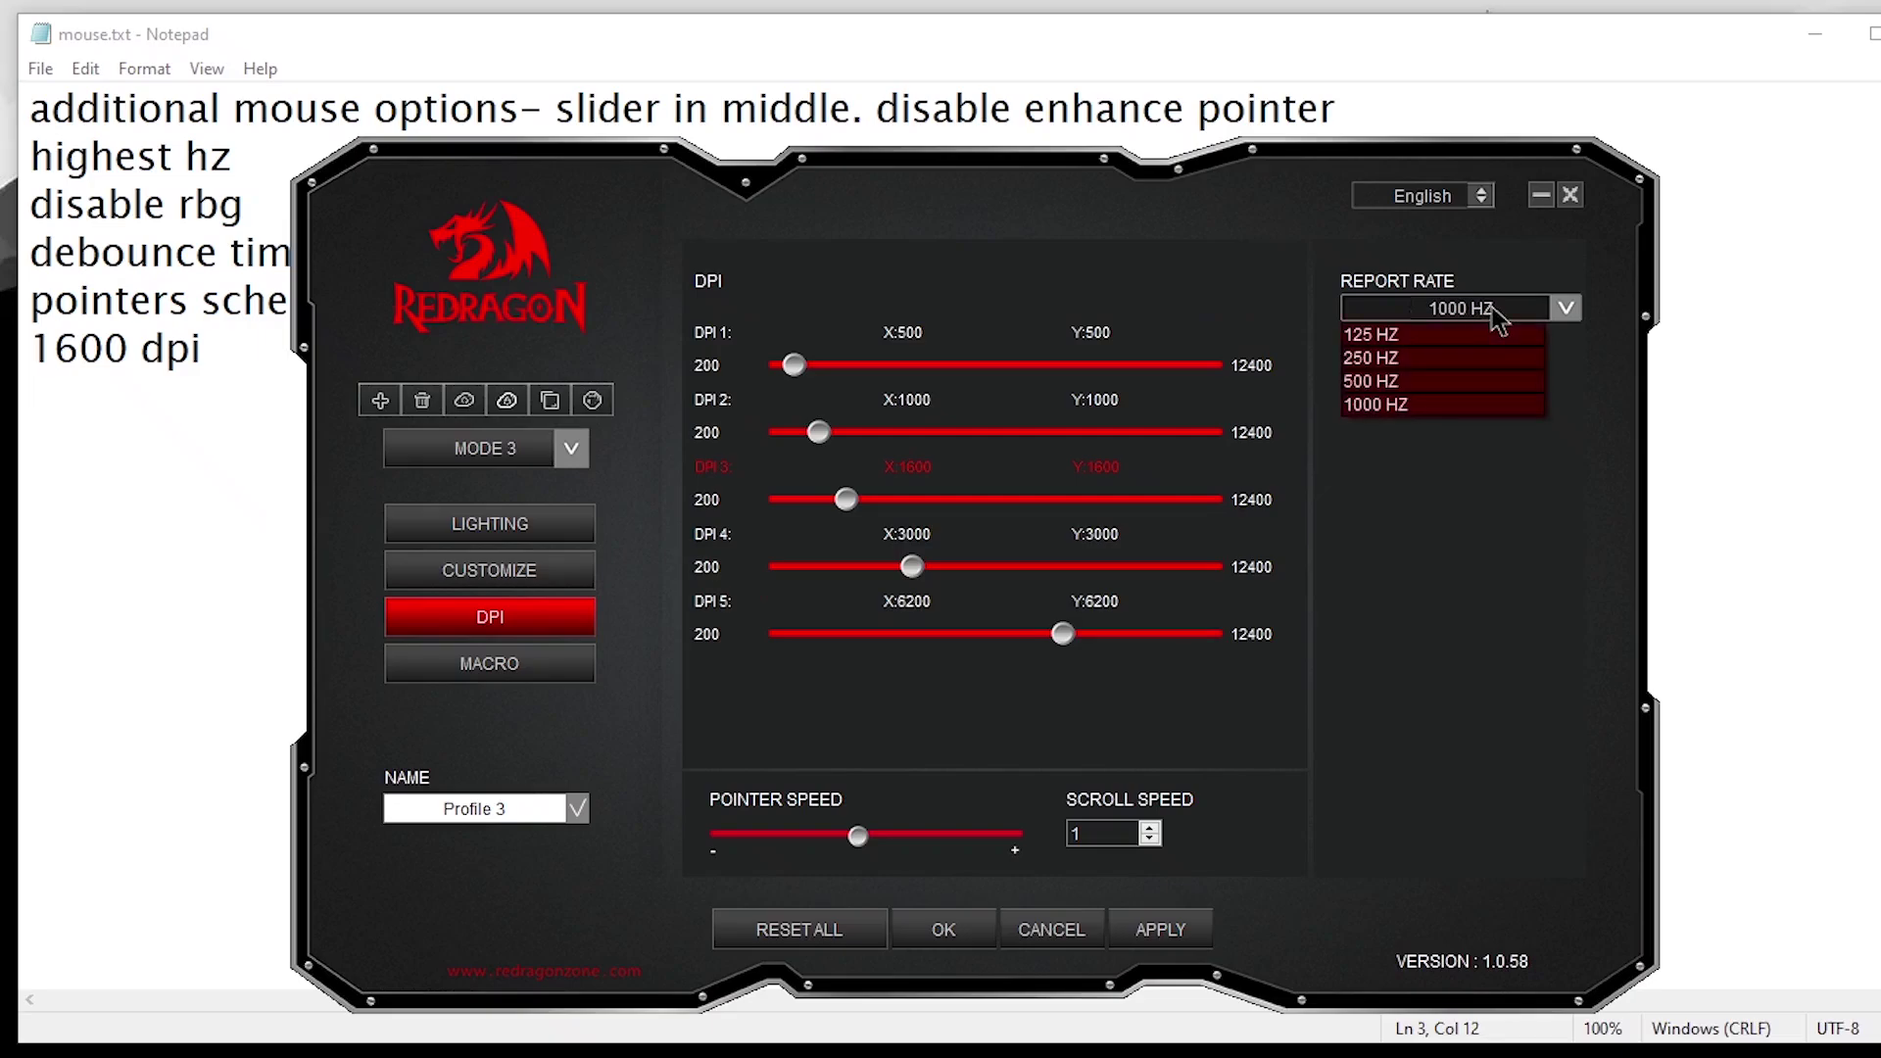
{"action": "left_click", "coordinate": [1452, 410]}
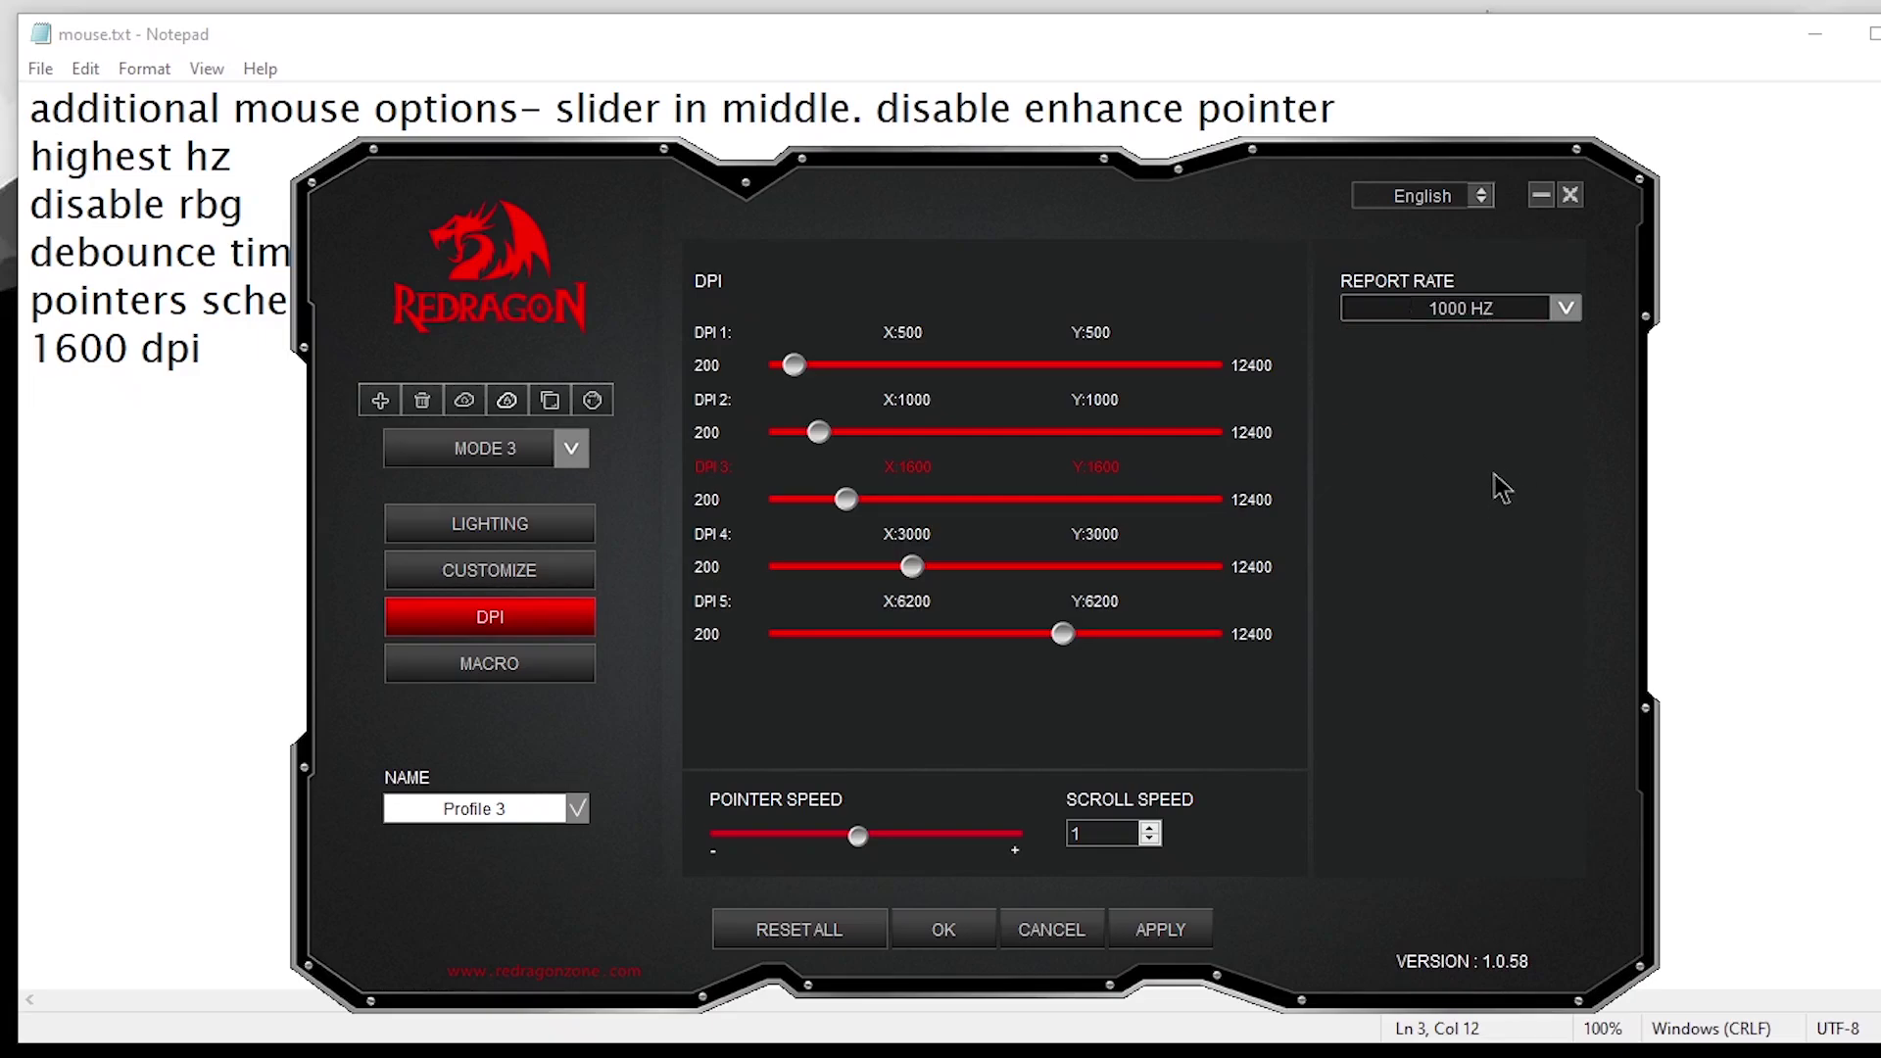
{"action": "left_click", "coordinate": [1524, 309]}
{"action": "left_click", "coordinate": [1524, 310]}
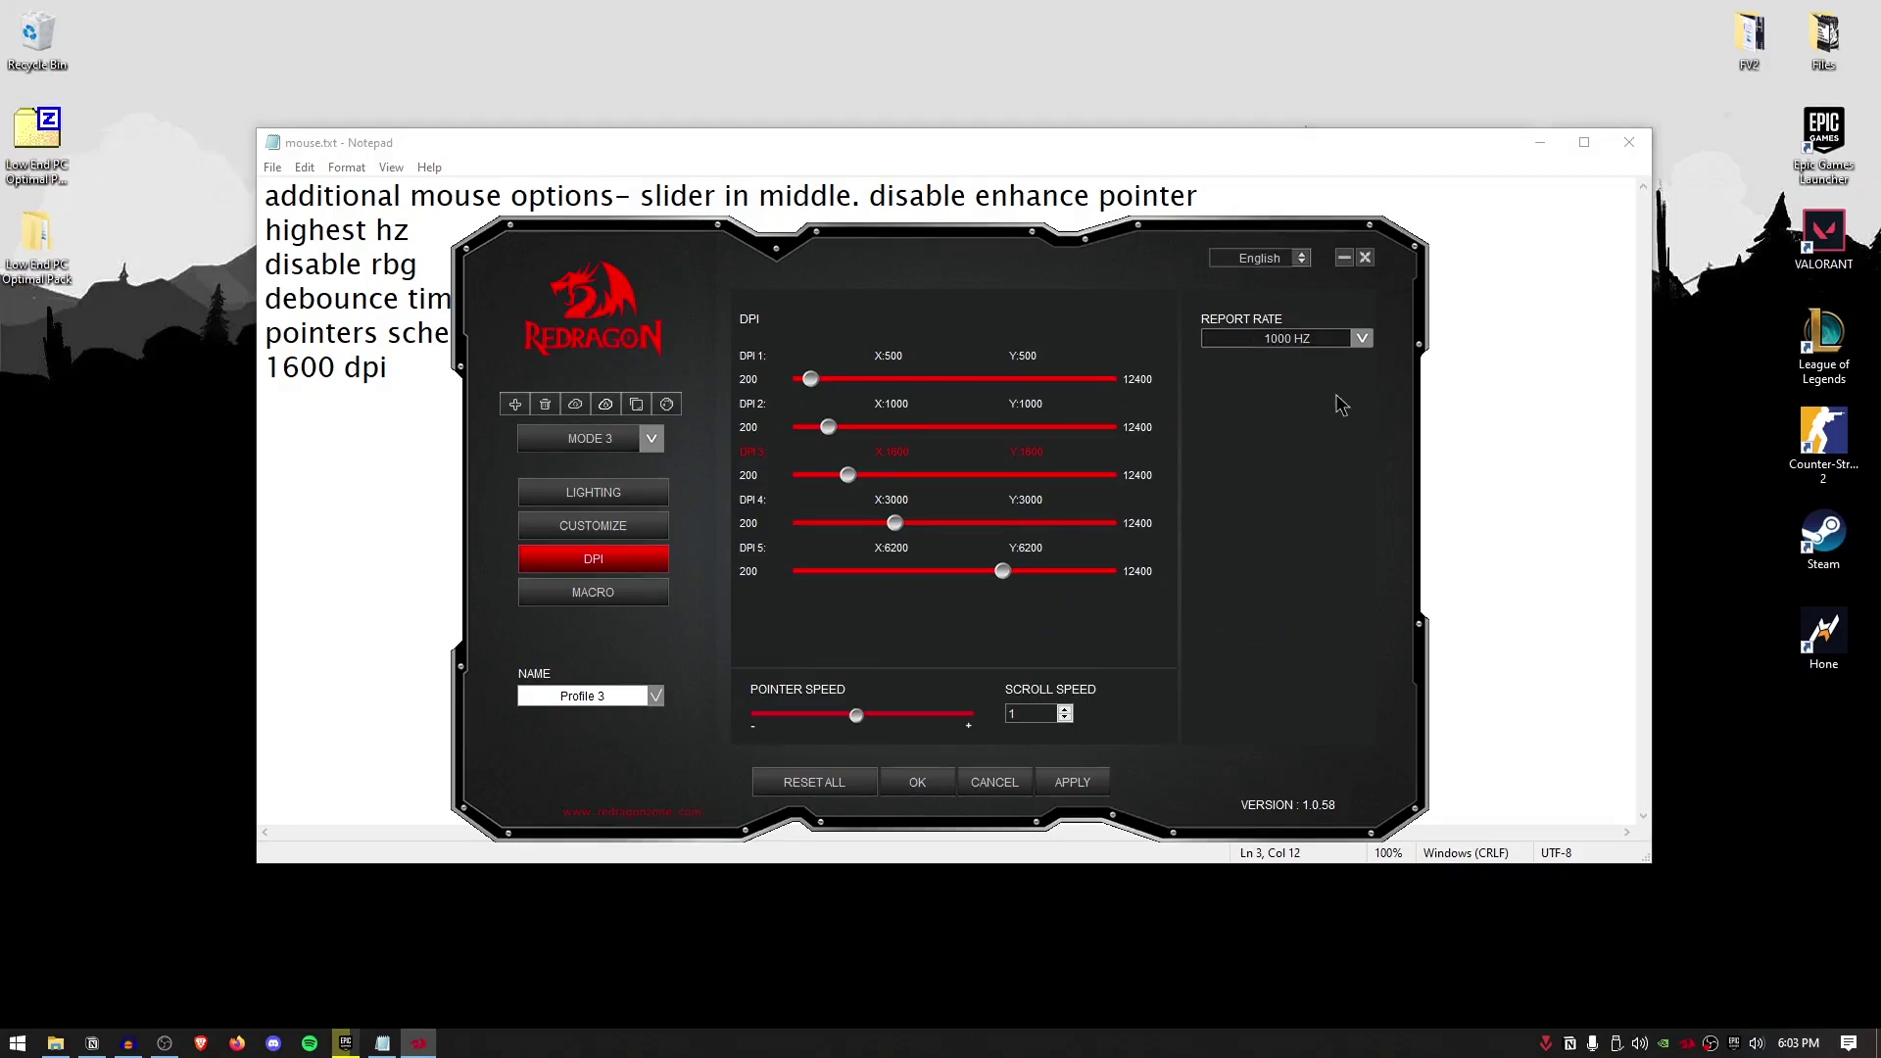
{"action": "left_click", "coordinate": [917, 782]}
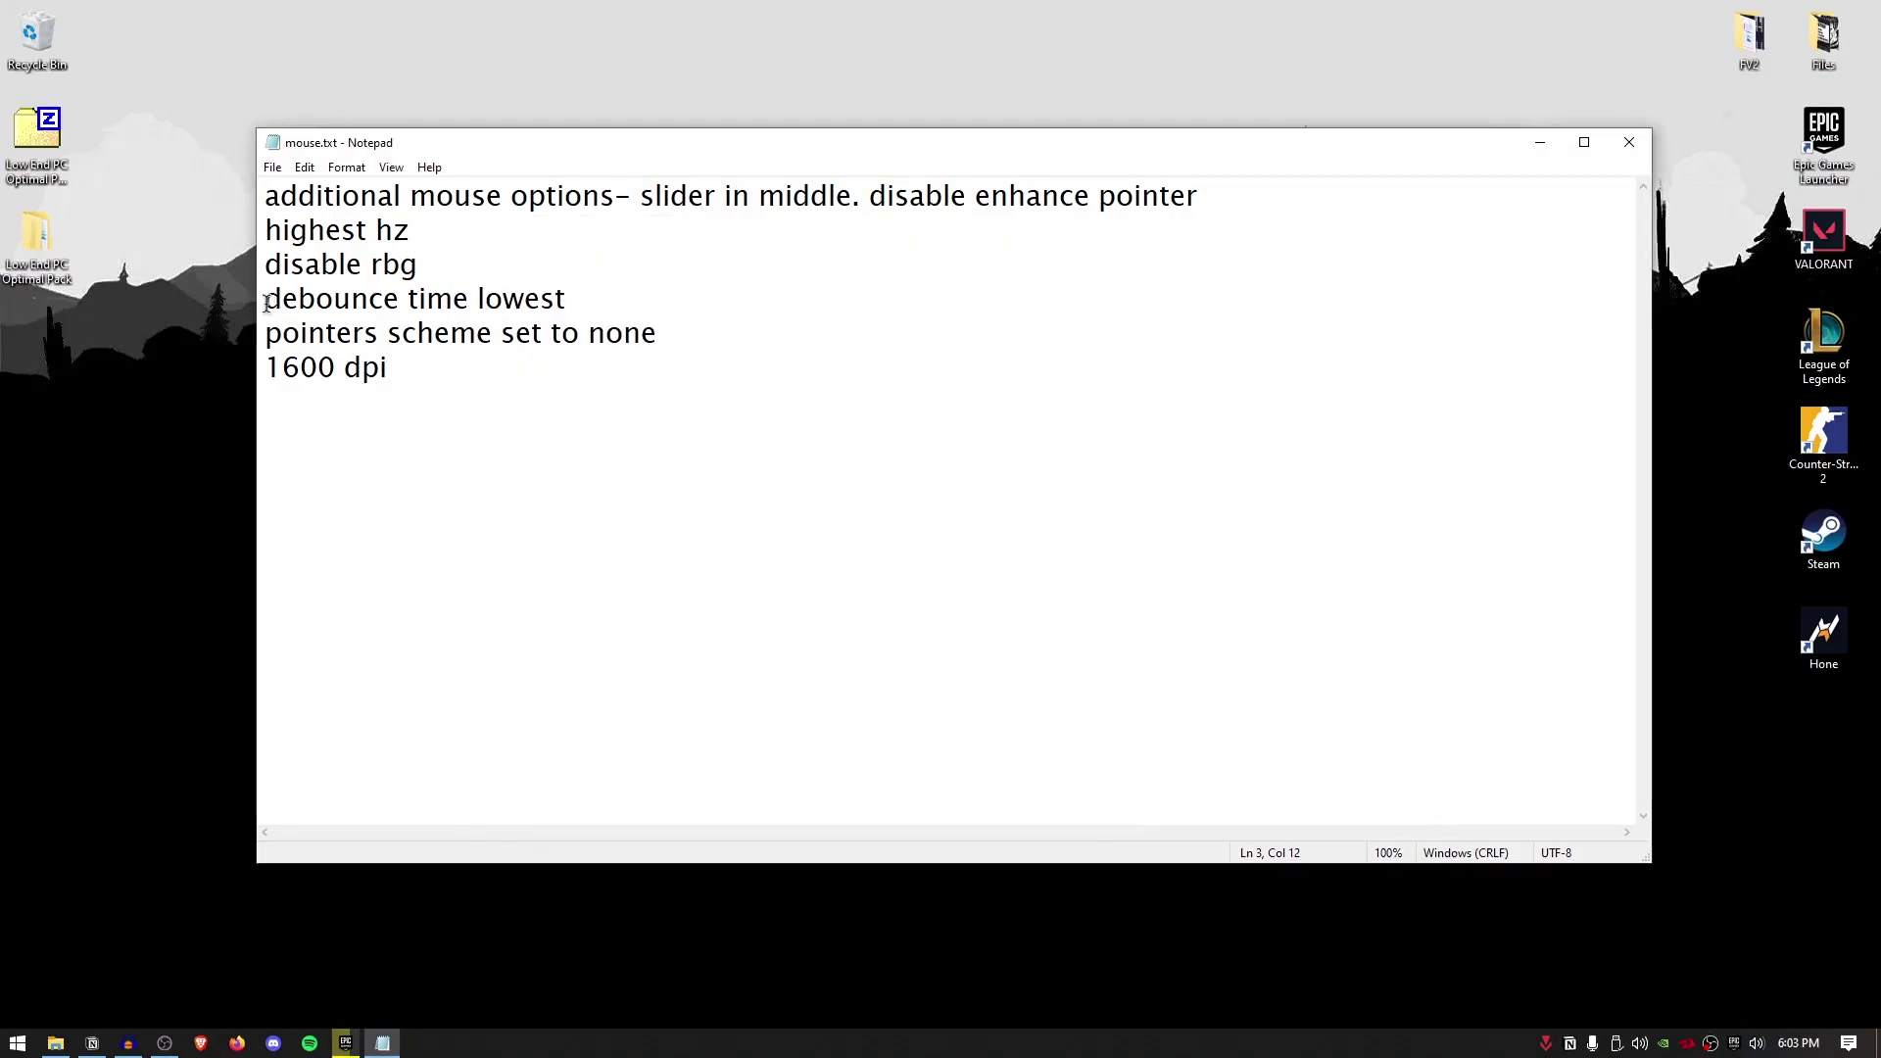
Highlight the debounce time, pointer scheme and 1600 DPI notes in mouse.txt.
{"action": "left_click_drag", "start_coordinate": [267, 304], "coordinate": [594, 303]}
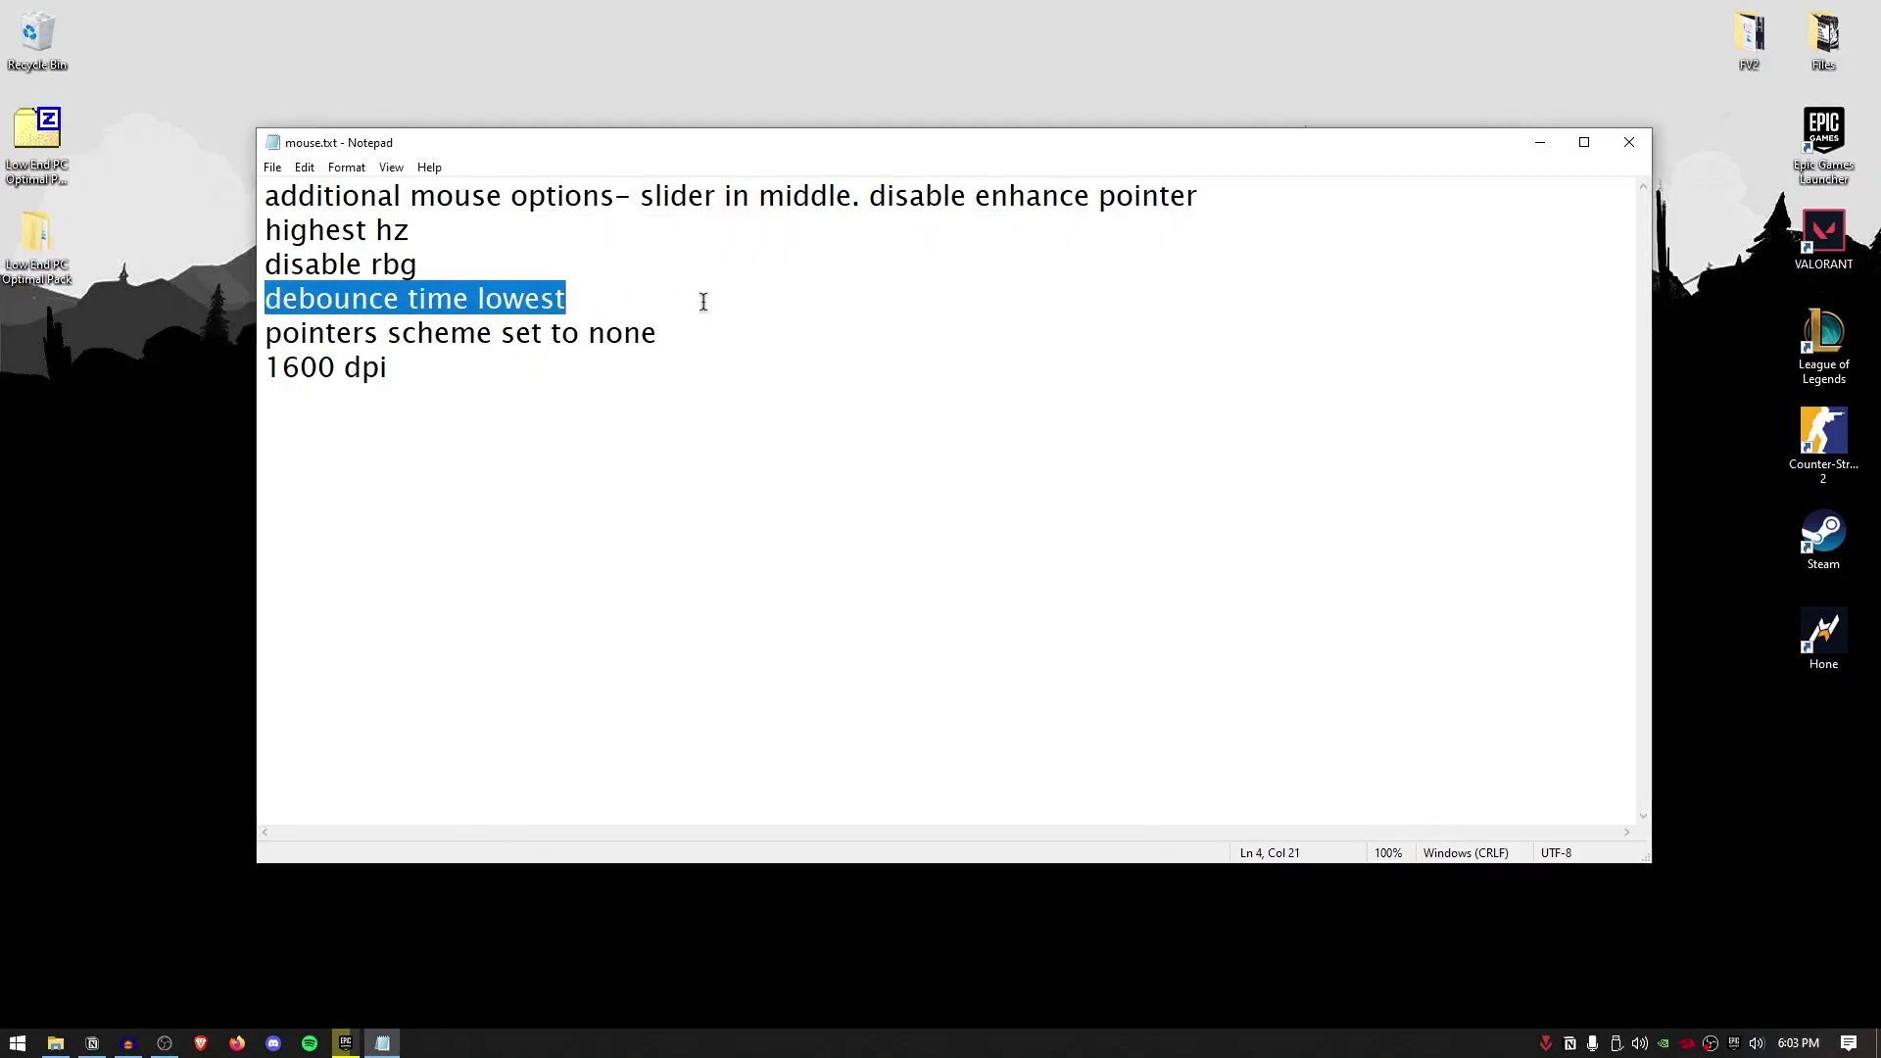
{"action": "left_click", "coordinate": [553, 386]}
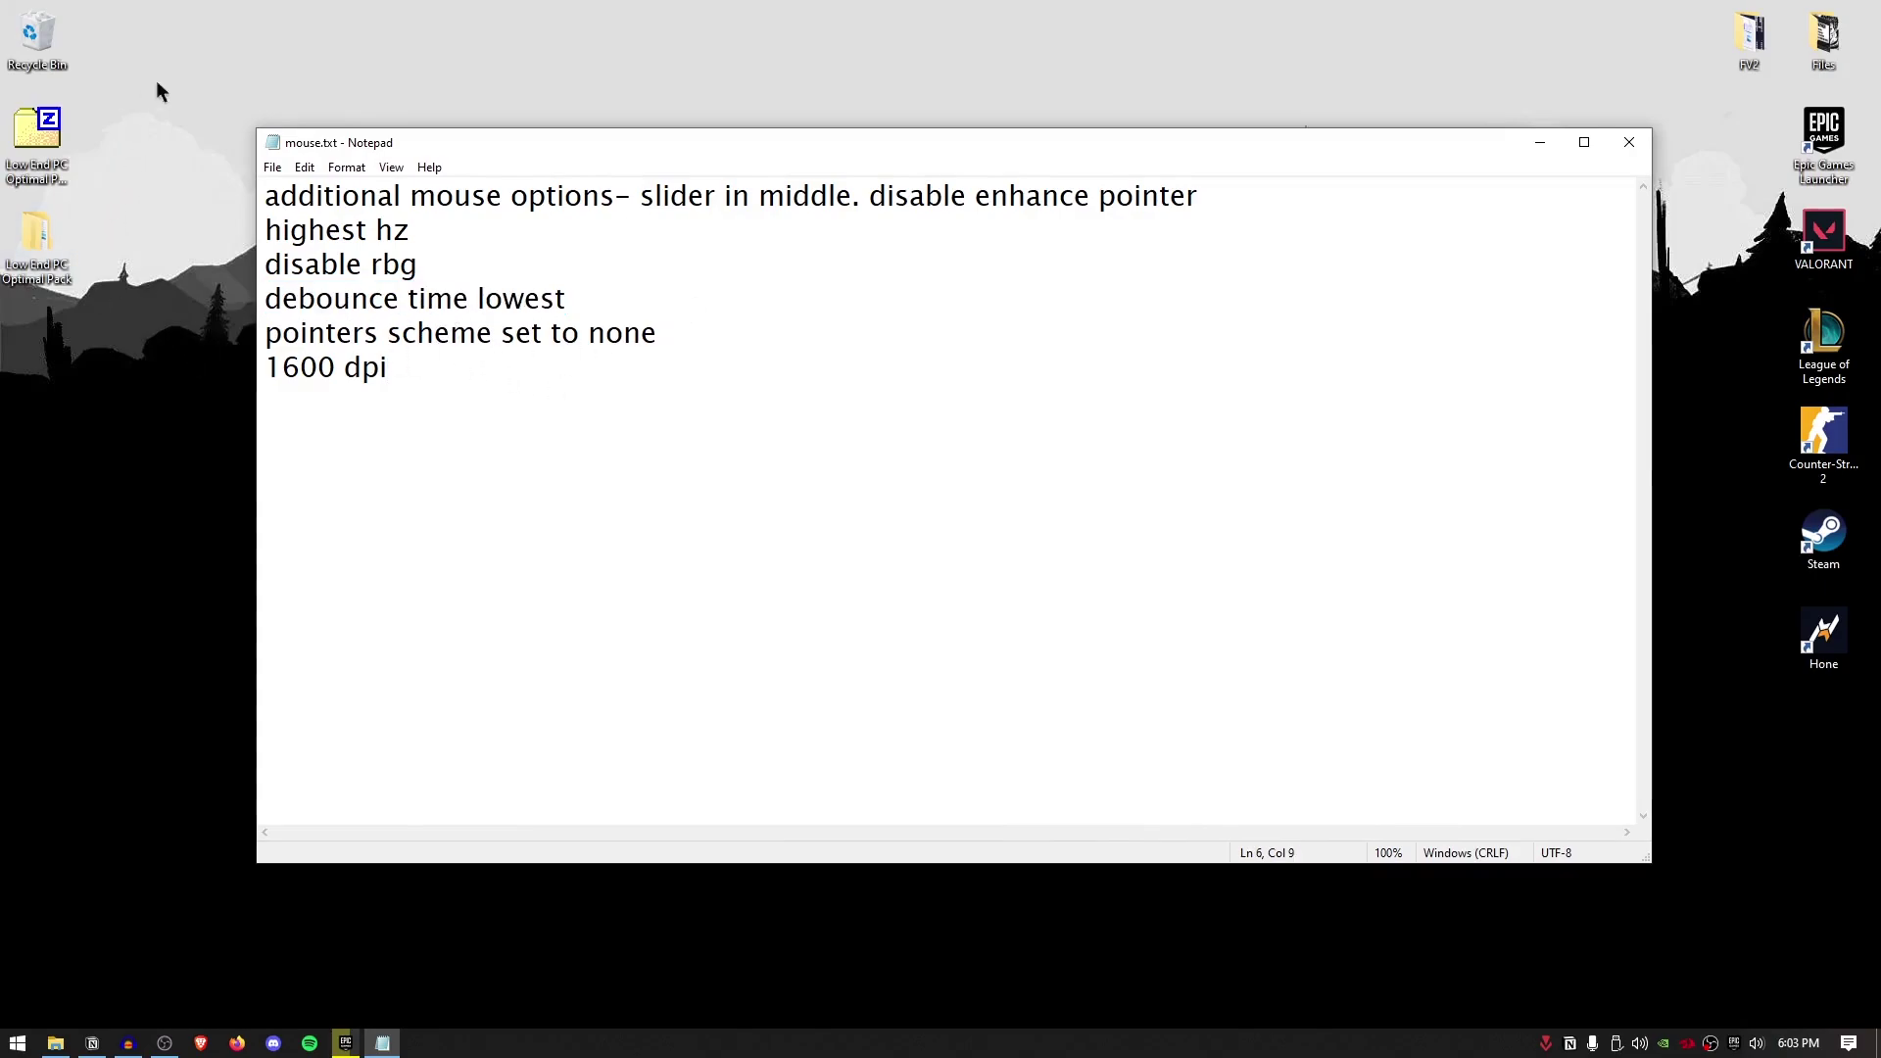
{"action": "left_click_drag", "start_coordinate": [265, 333], "coordinate": [902, 361]}
{"action": "left_click", "coordinate": [371, 321]}
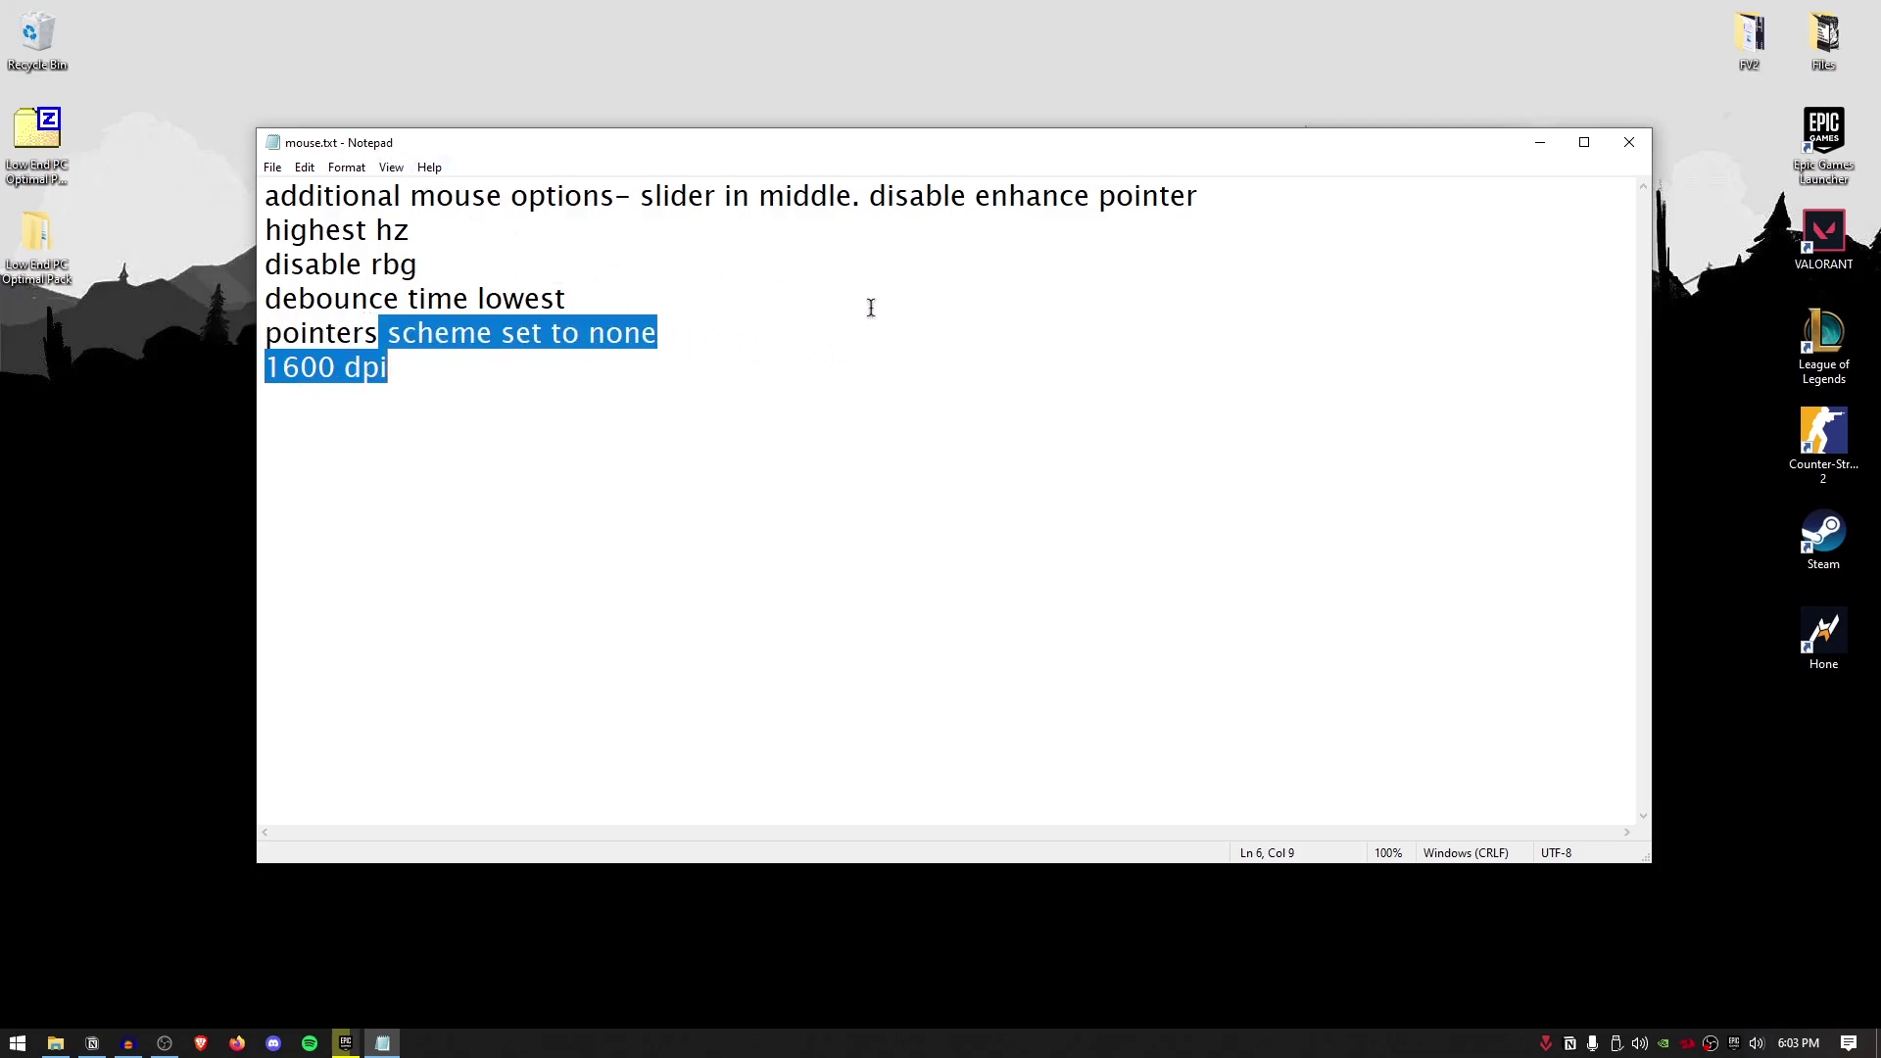
{"action": "key", "text": "shift+Left"}
{"action": "key", "text": "shift+Left"}
{"action": "key", "text": "shift+Left"}
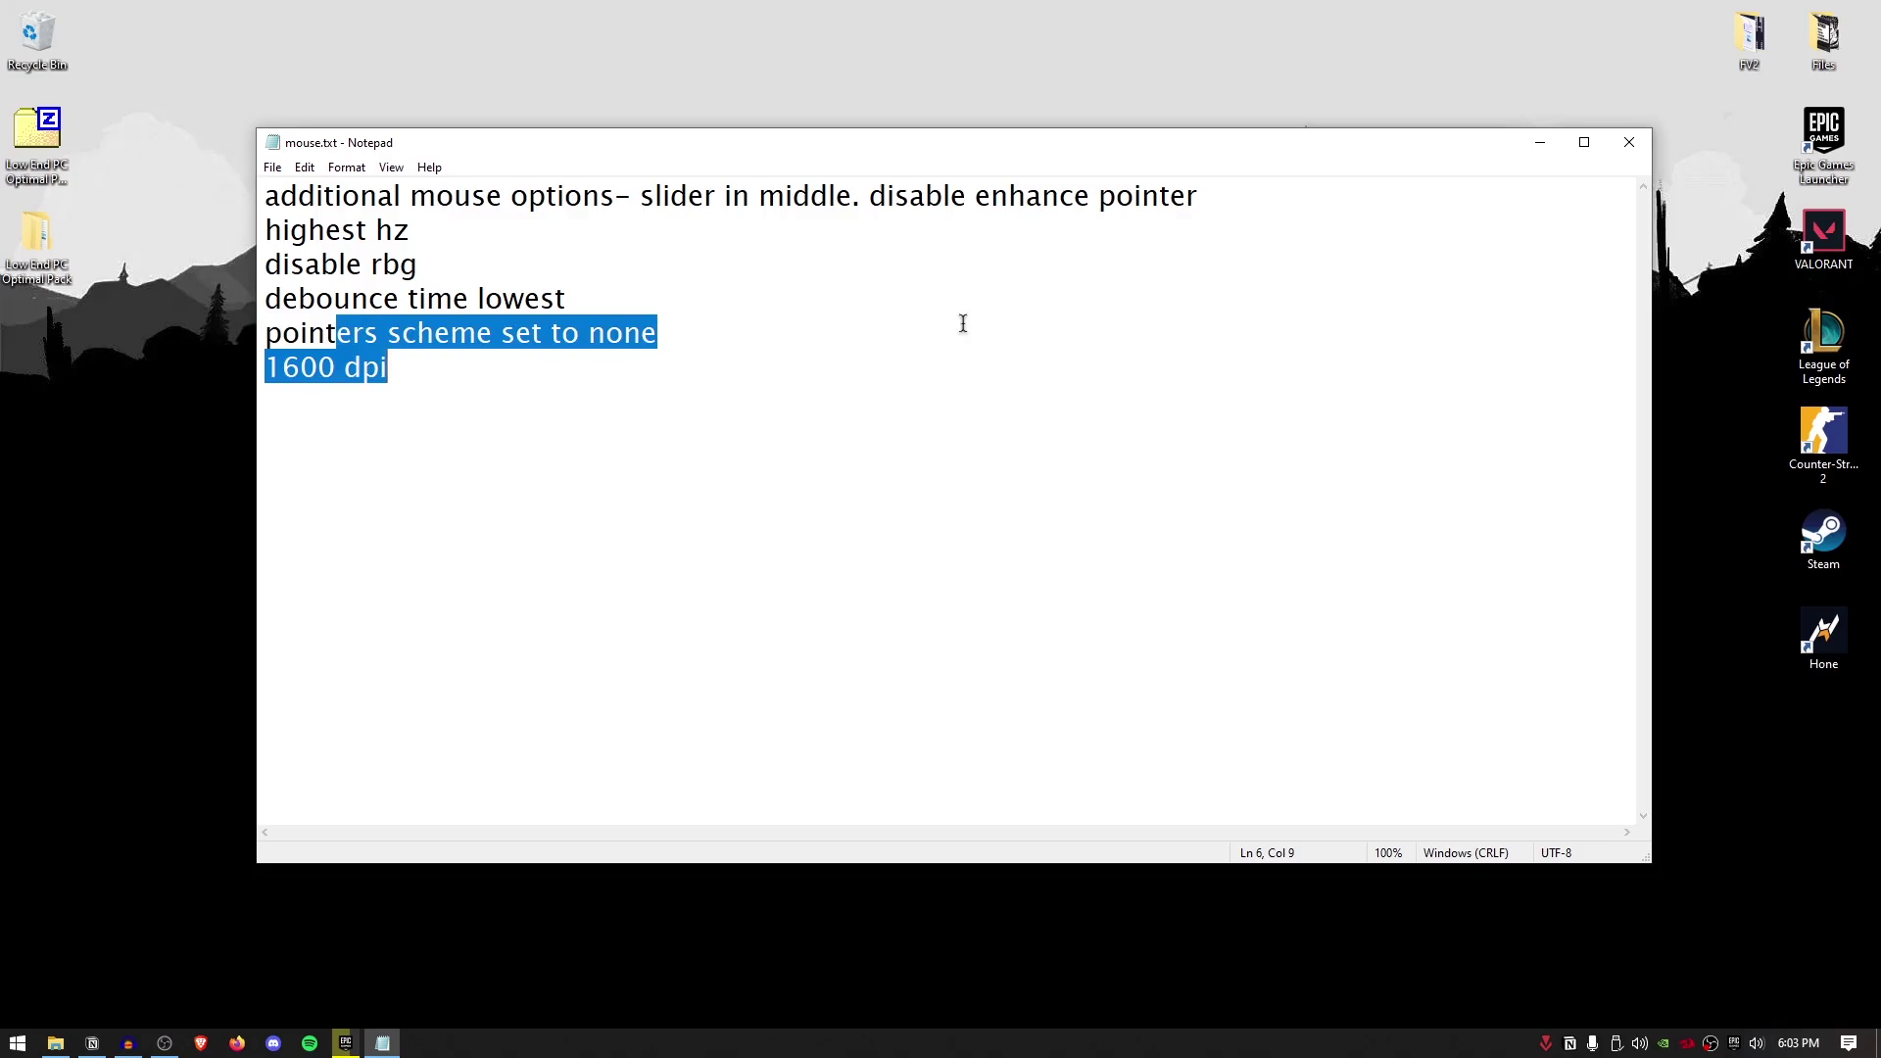
Close the mouse notes and run OOSU10.exe from the 3-Telemetry folder as administrator.
{"action": "left_click", "coordinate": [1632, 142]}
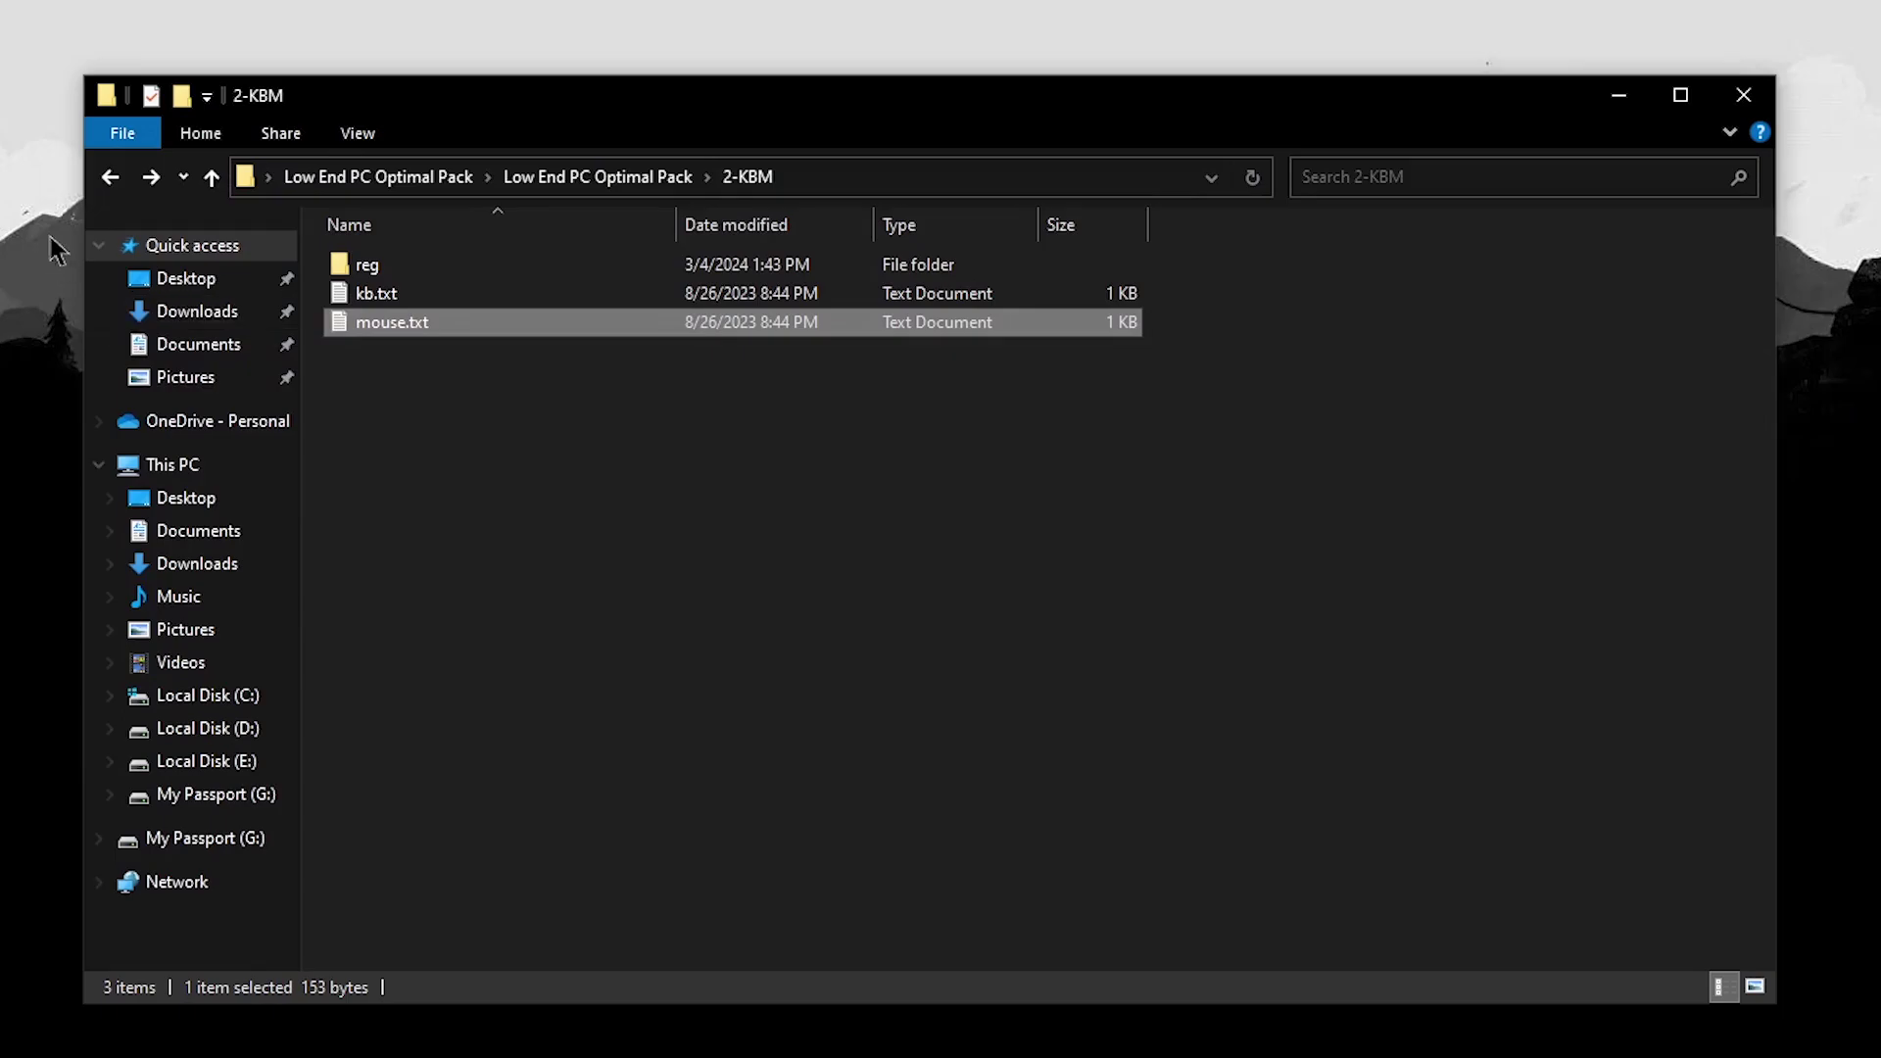
{"action": "left_click", "coordinate": [110, 176]}
{"action": "double_click", "coordinate": [450, 352]}
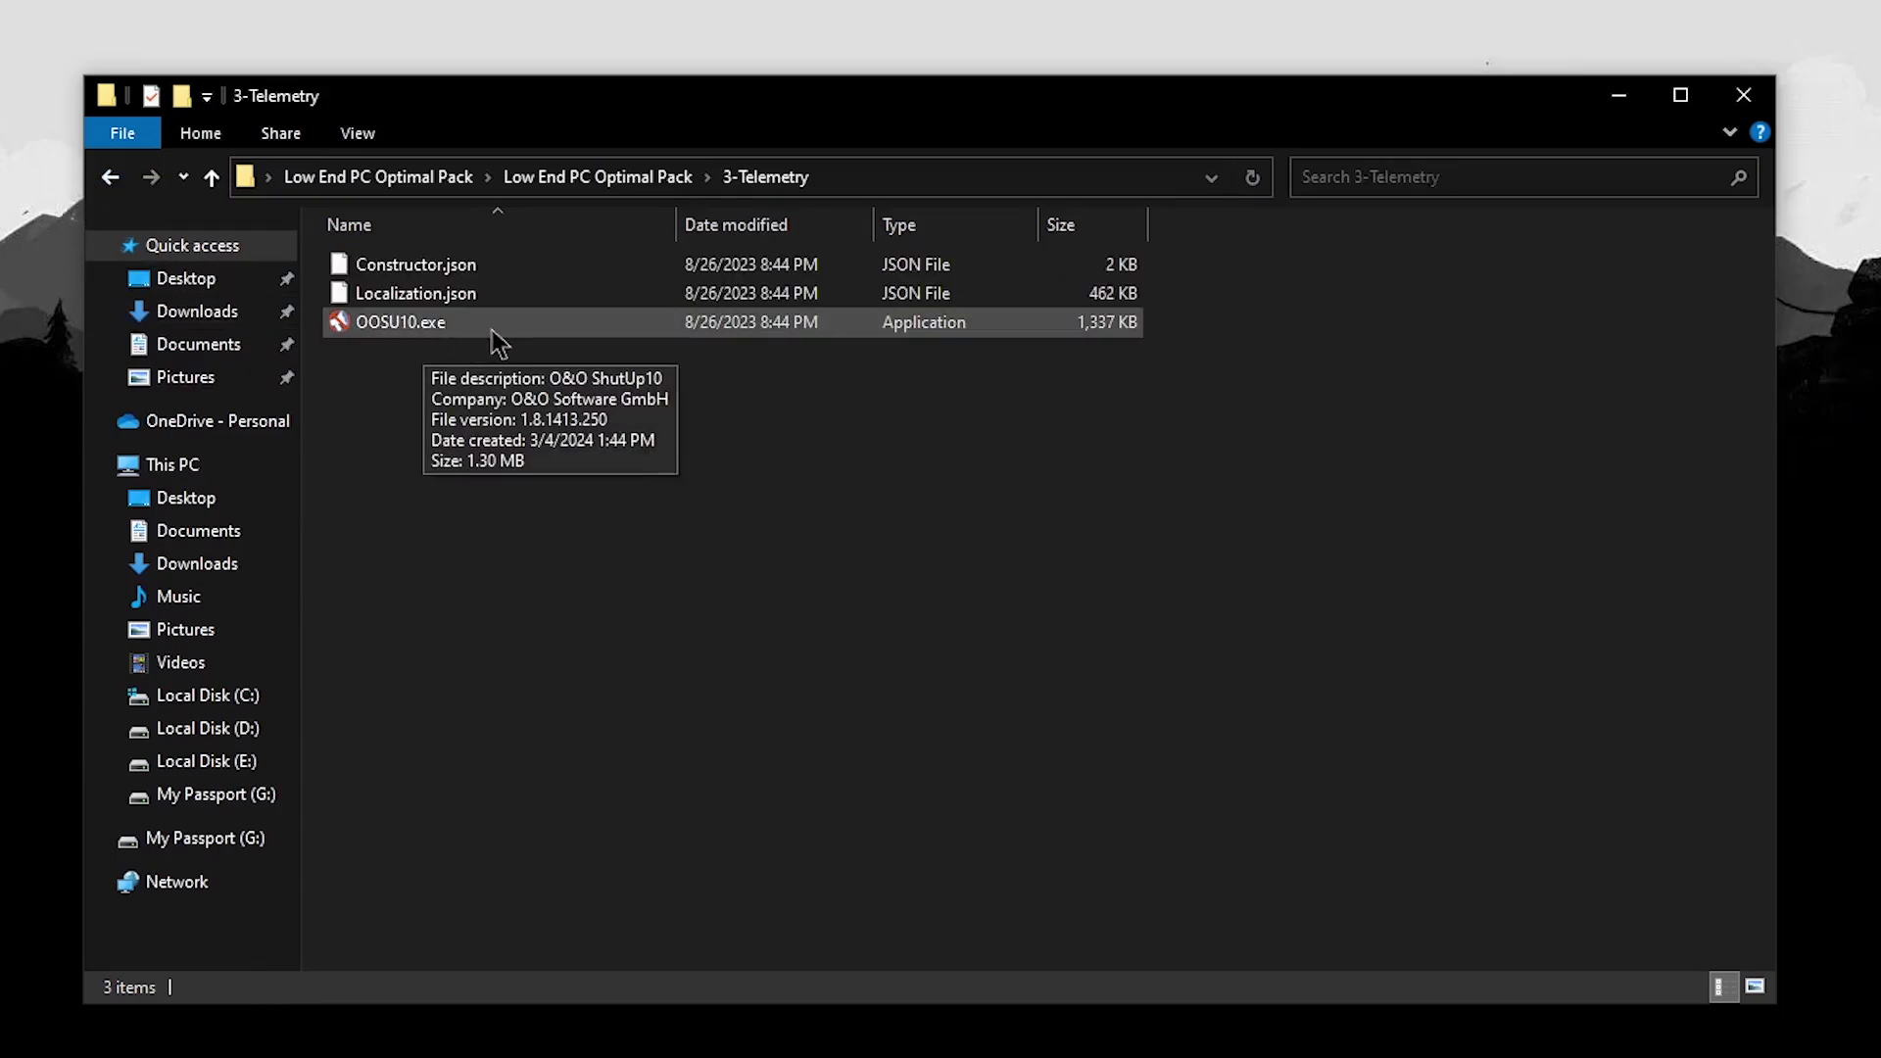
{"action": "right_click", "coordinate": [436, 327]}
{"action": "left_click", "coordinate": [518, 380]}
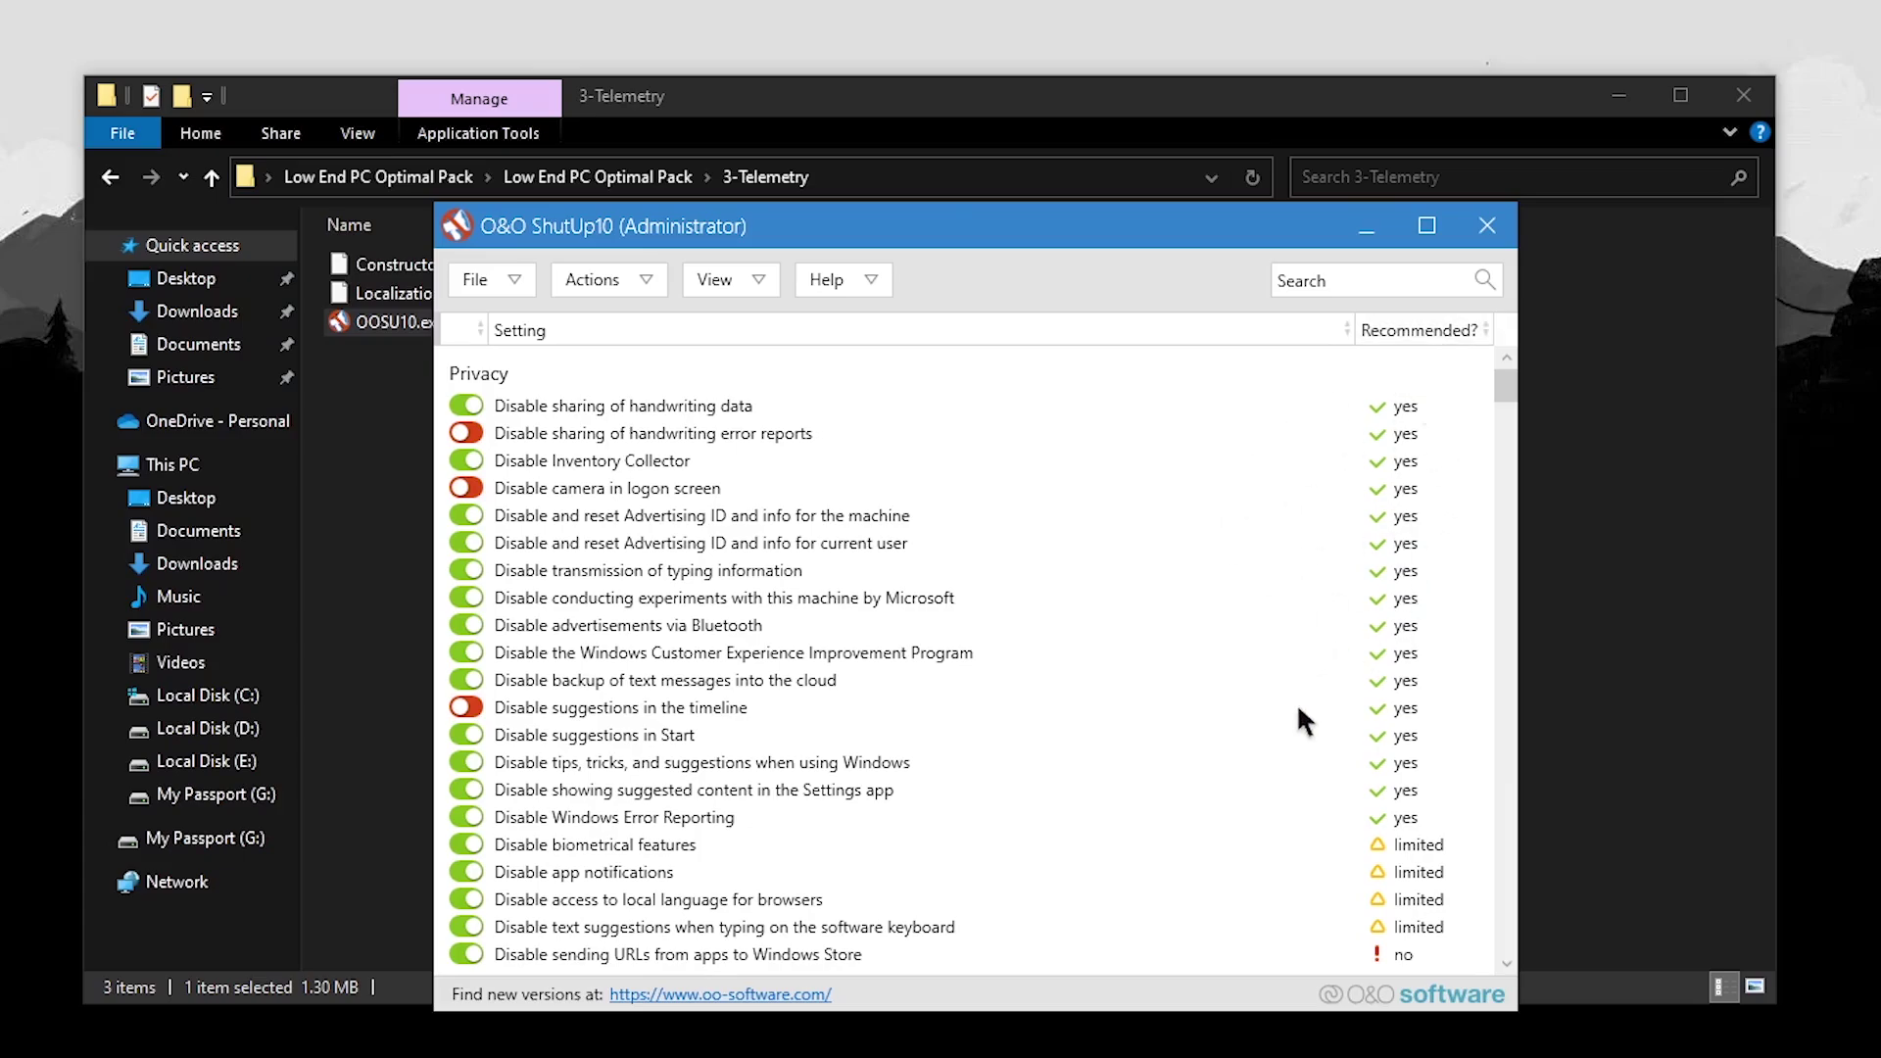
Apply only the recommended settings in O&O ShutUp10, skip the restore point, and exit.
{"action": "scroll", "coordinate": [1397, 844], "scroll_direction": "down", "scroll_amount": 10}
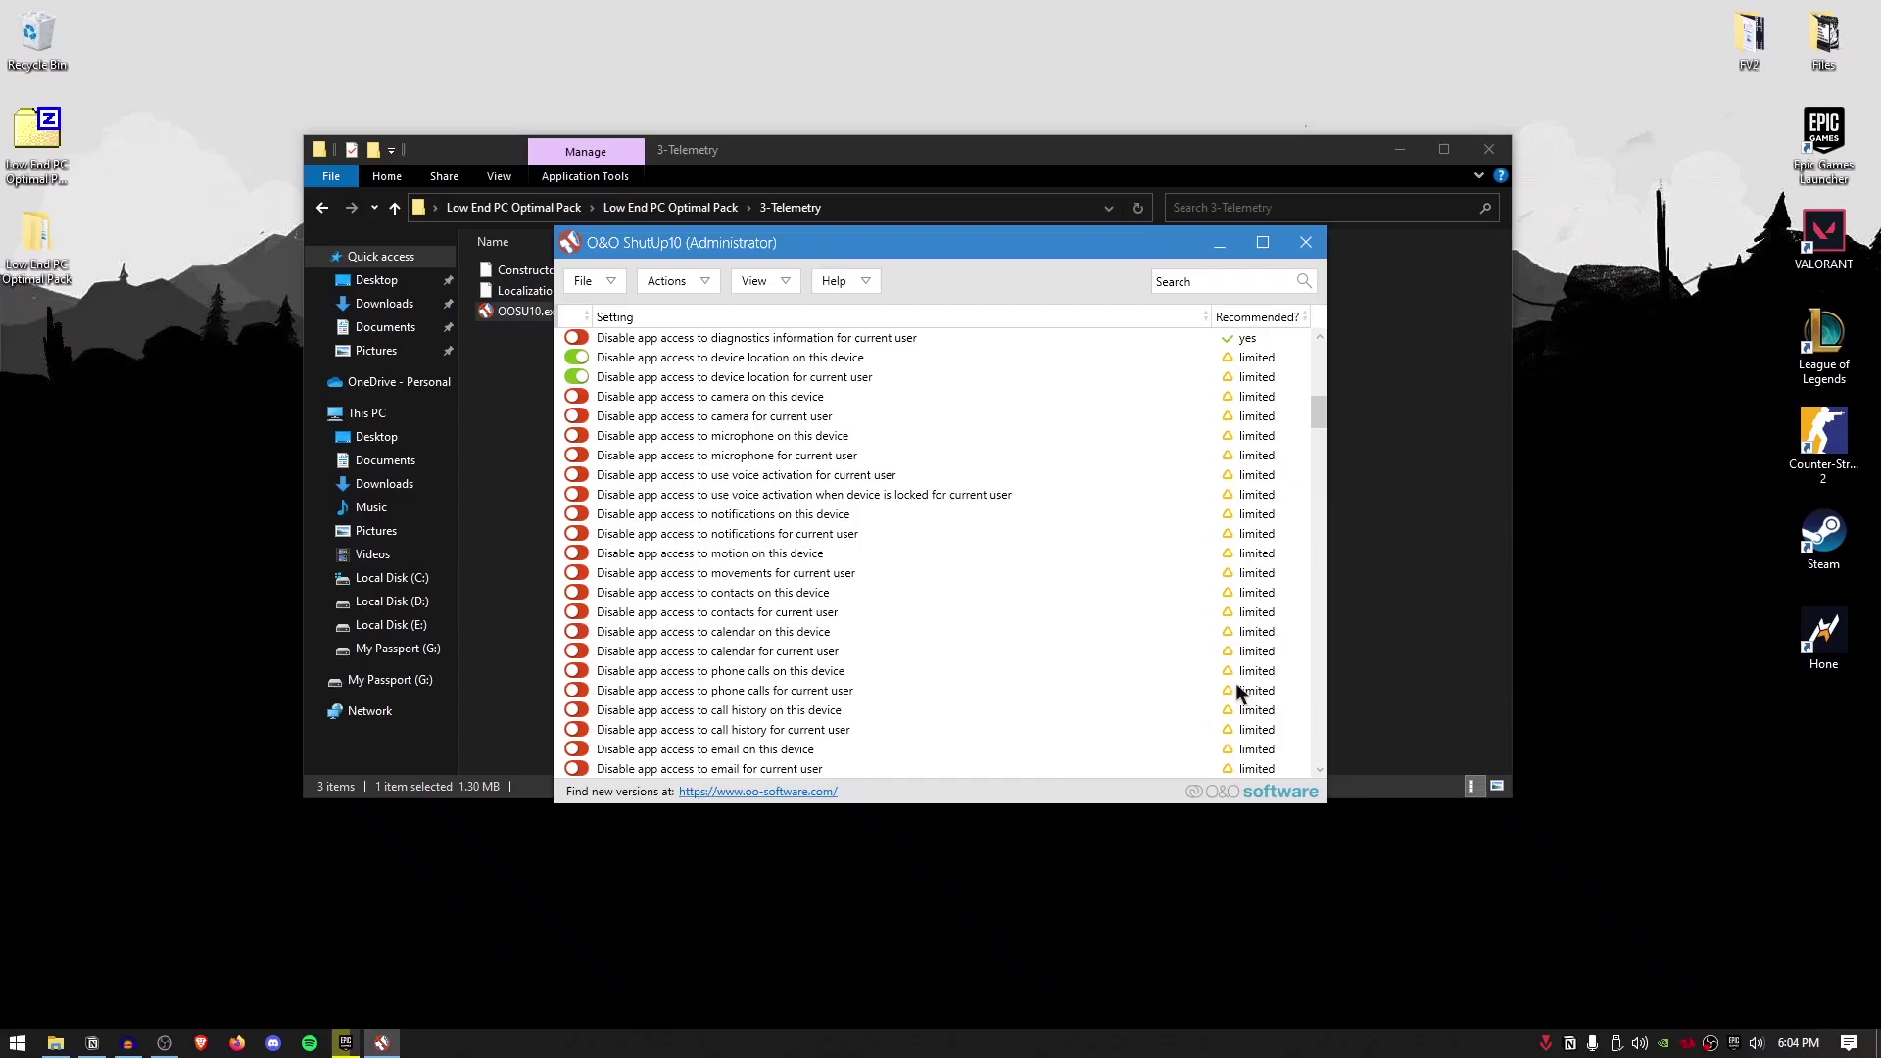
{"action": "scroll", "coordinate": [1387, 835], "scroll_direction": "up", "scroll_amount": 5}
{"action": "scroll", "coordinate": [1235, 678], "scroll_direction": "up", "scroll_amount": 7}
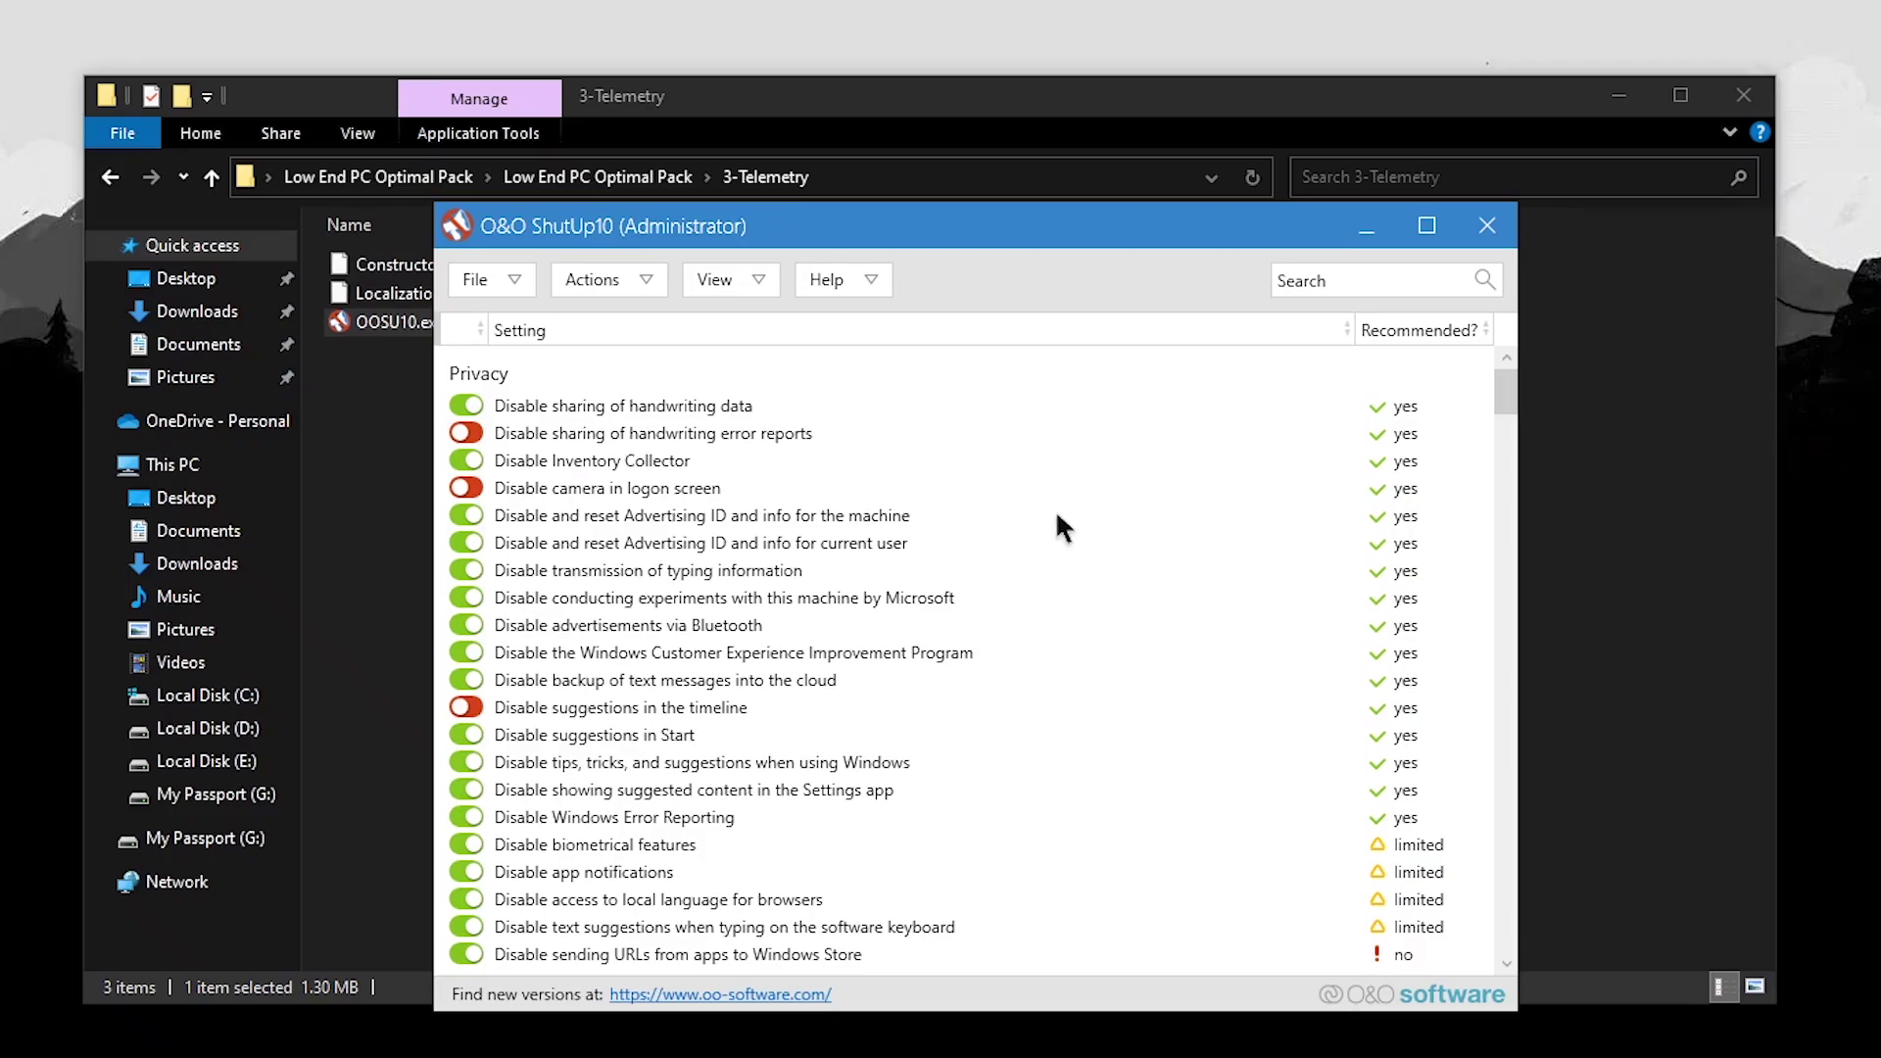
{"action": "left_click", "coordinate": [635, 282]}
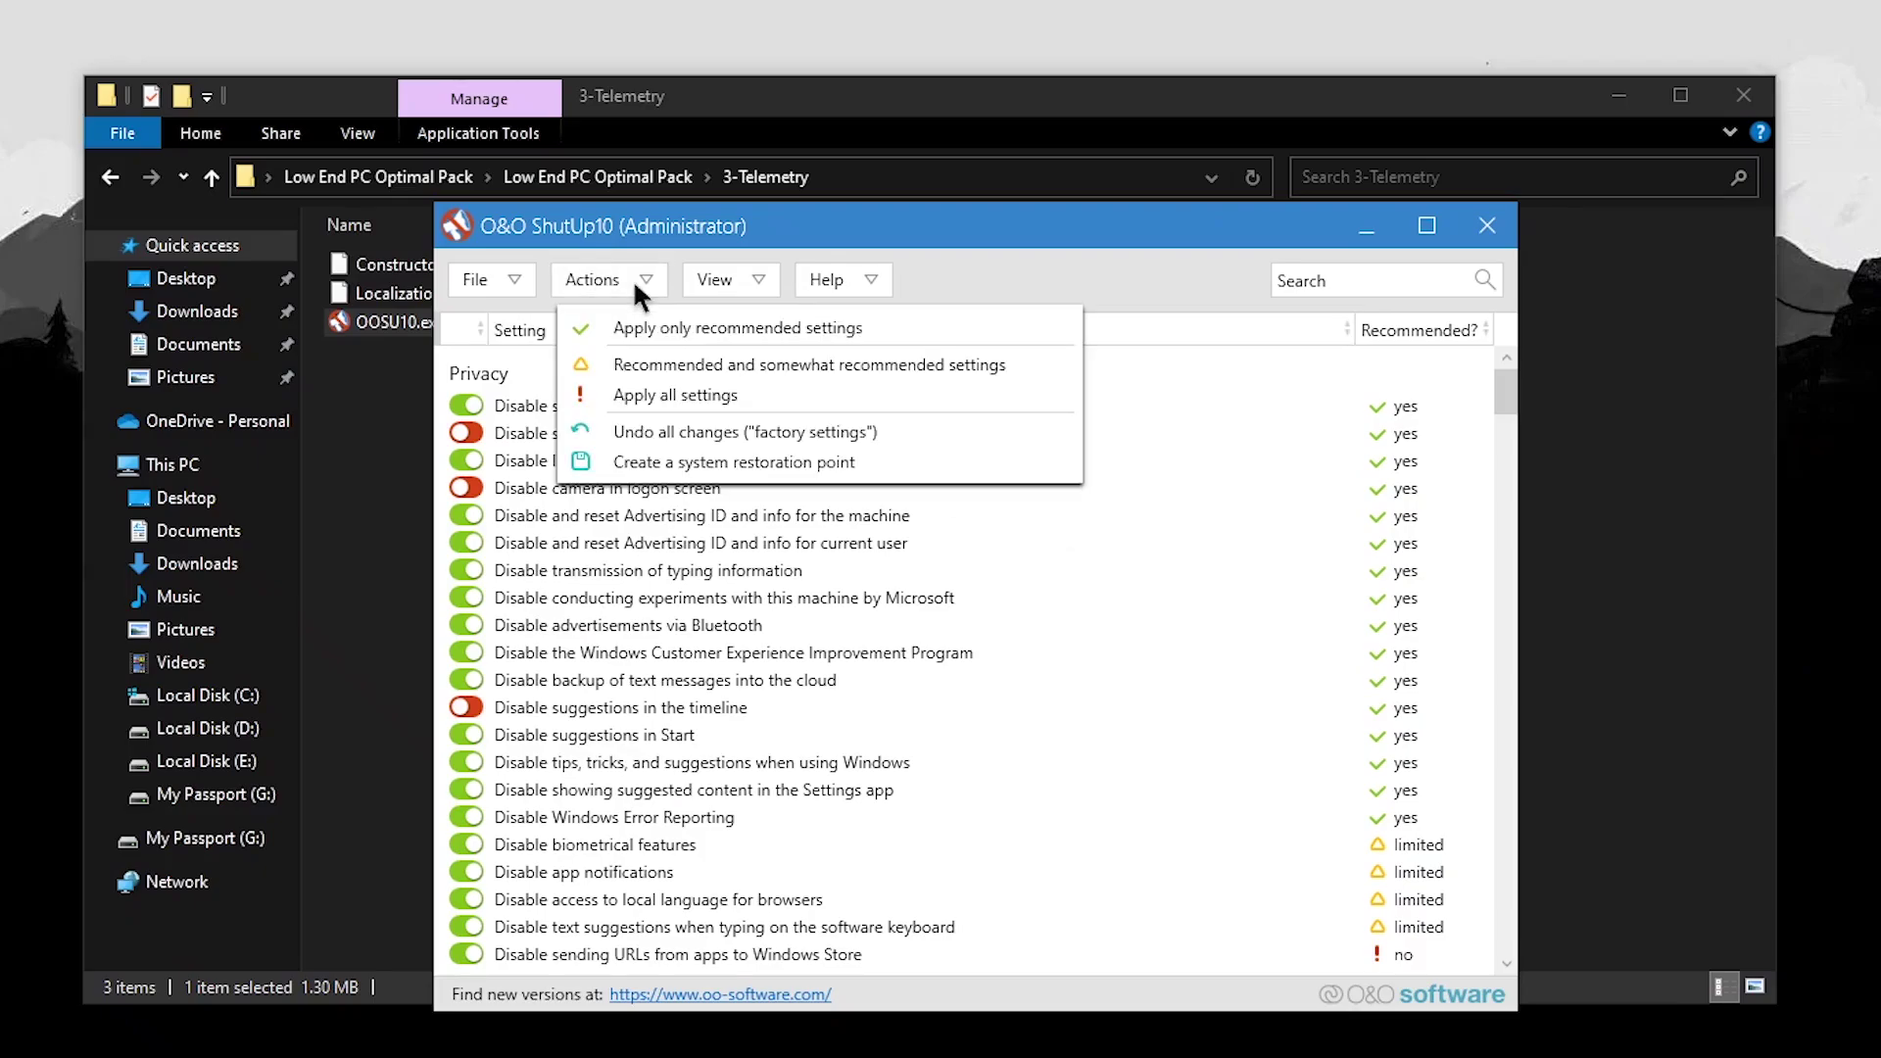
{"action": "left_click", "coordinate": [738, 327]}
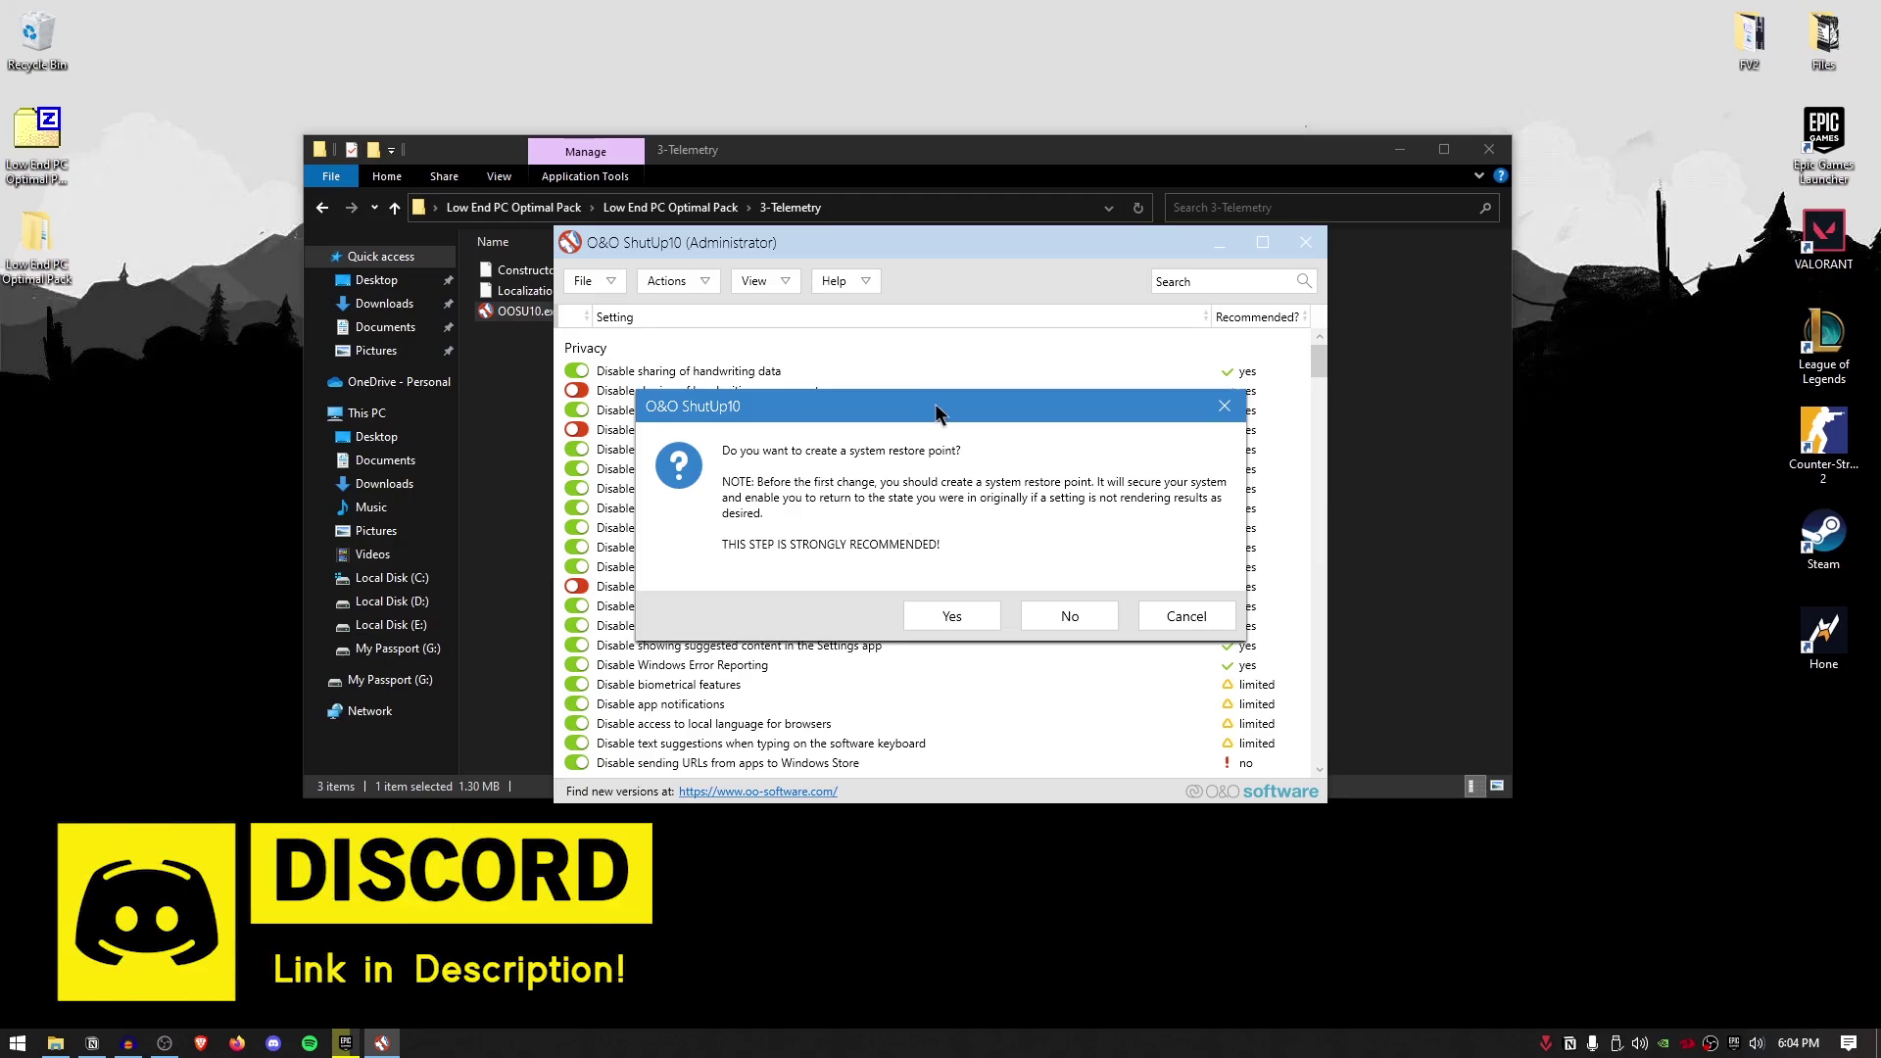
{"action": "key", "text": "Escape"}
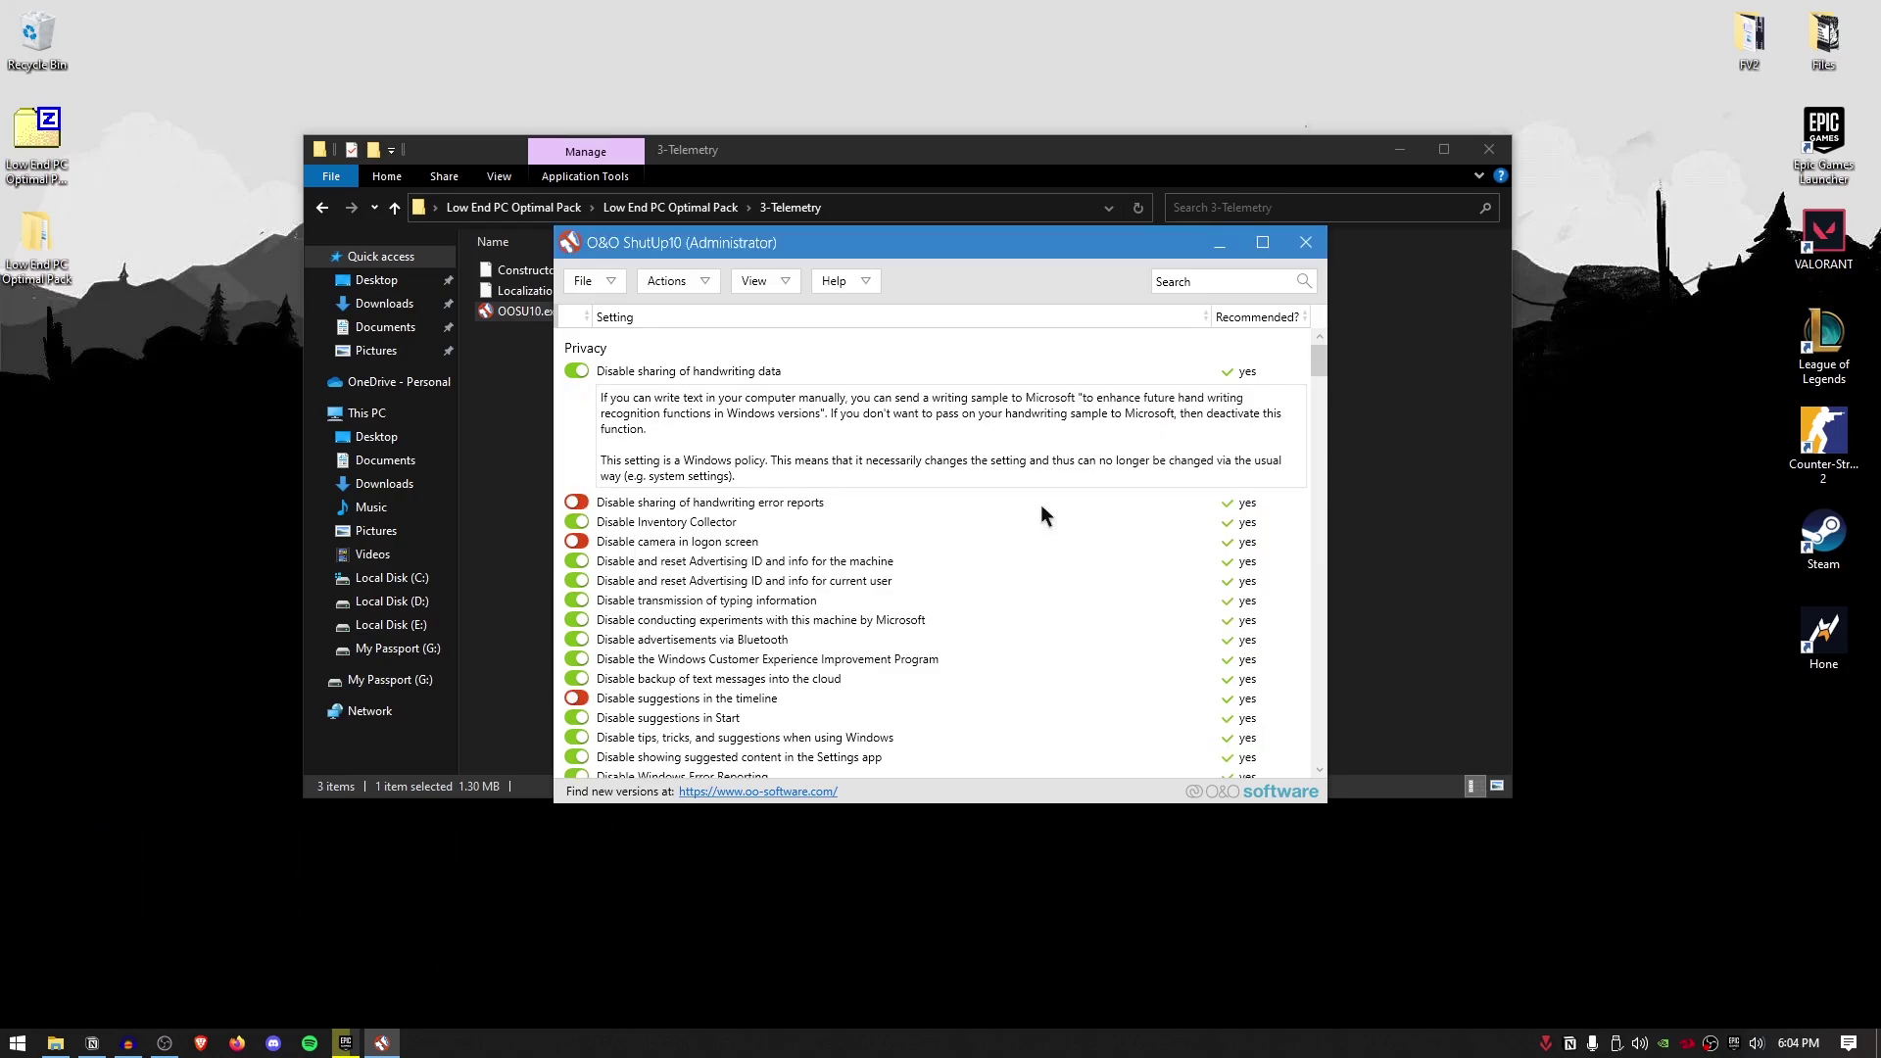
{"action": "left_click", "coordinate": [1306, 243]}
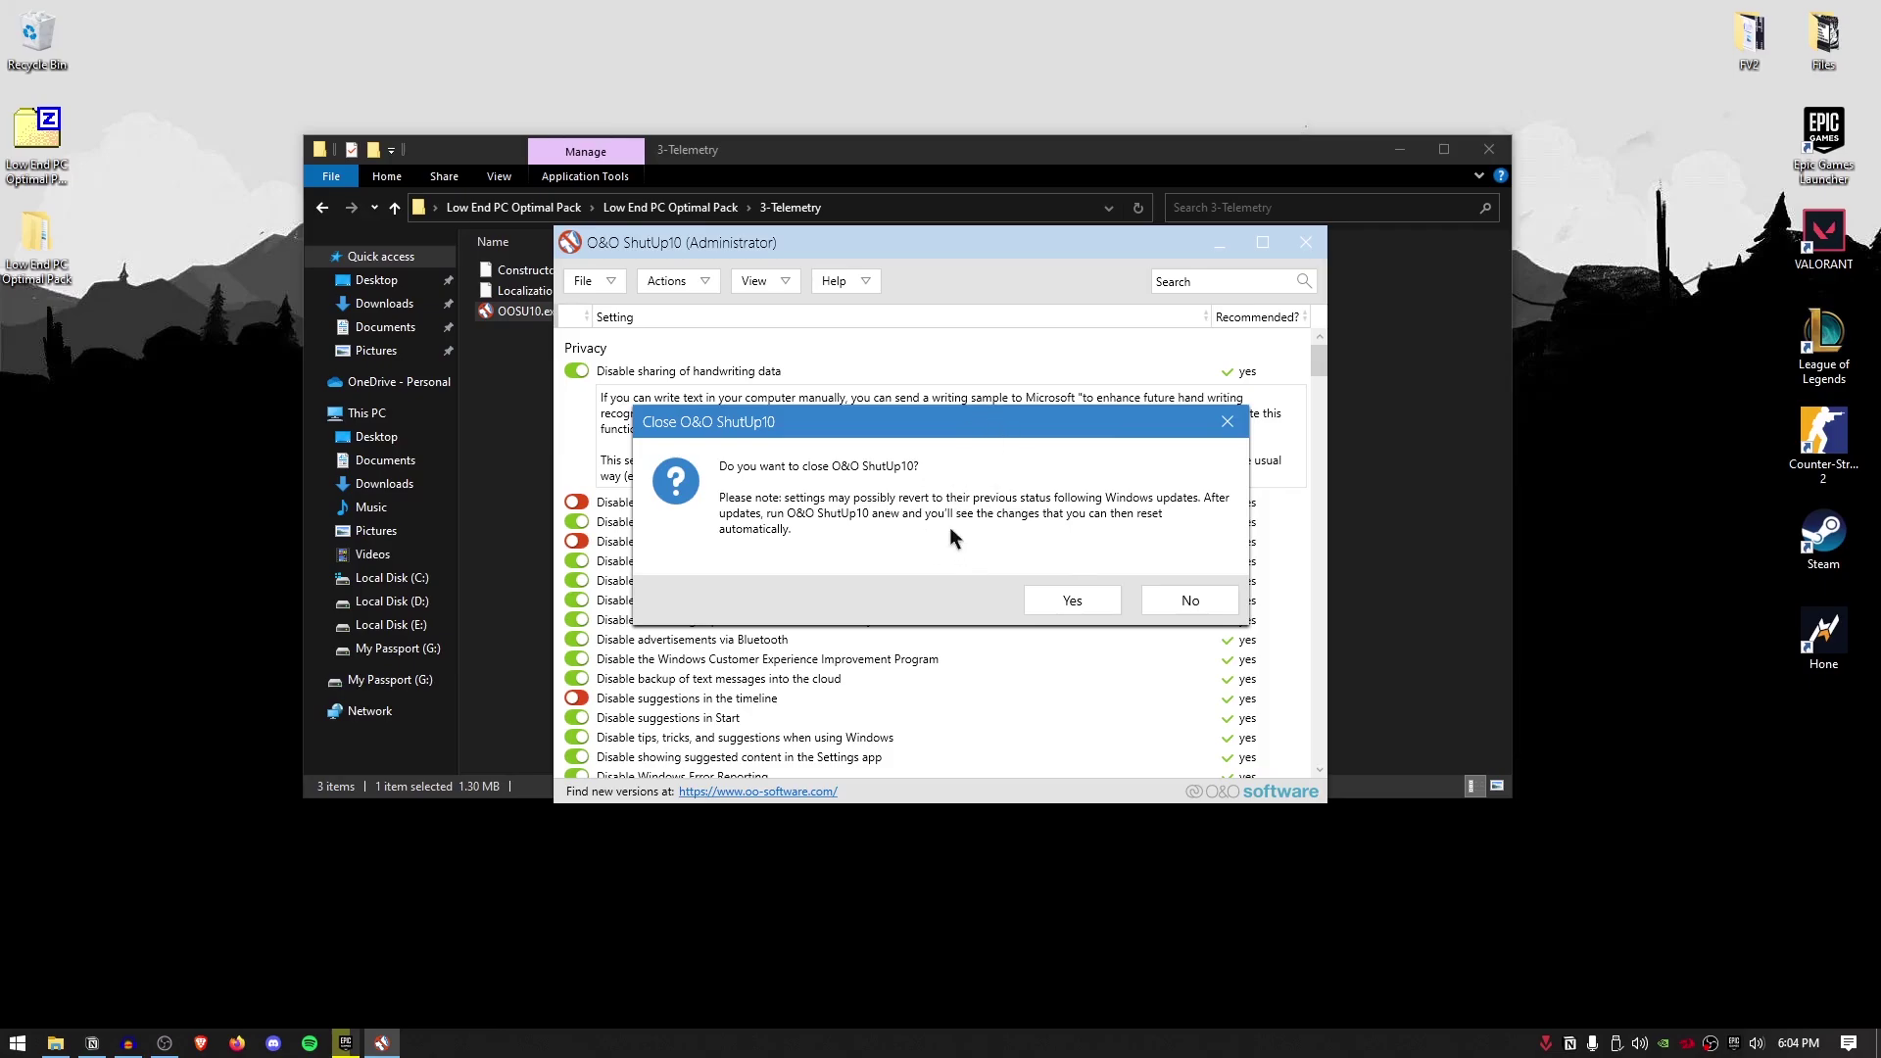
{"action": "left_click", "coordinate": [1073, 600]}
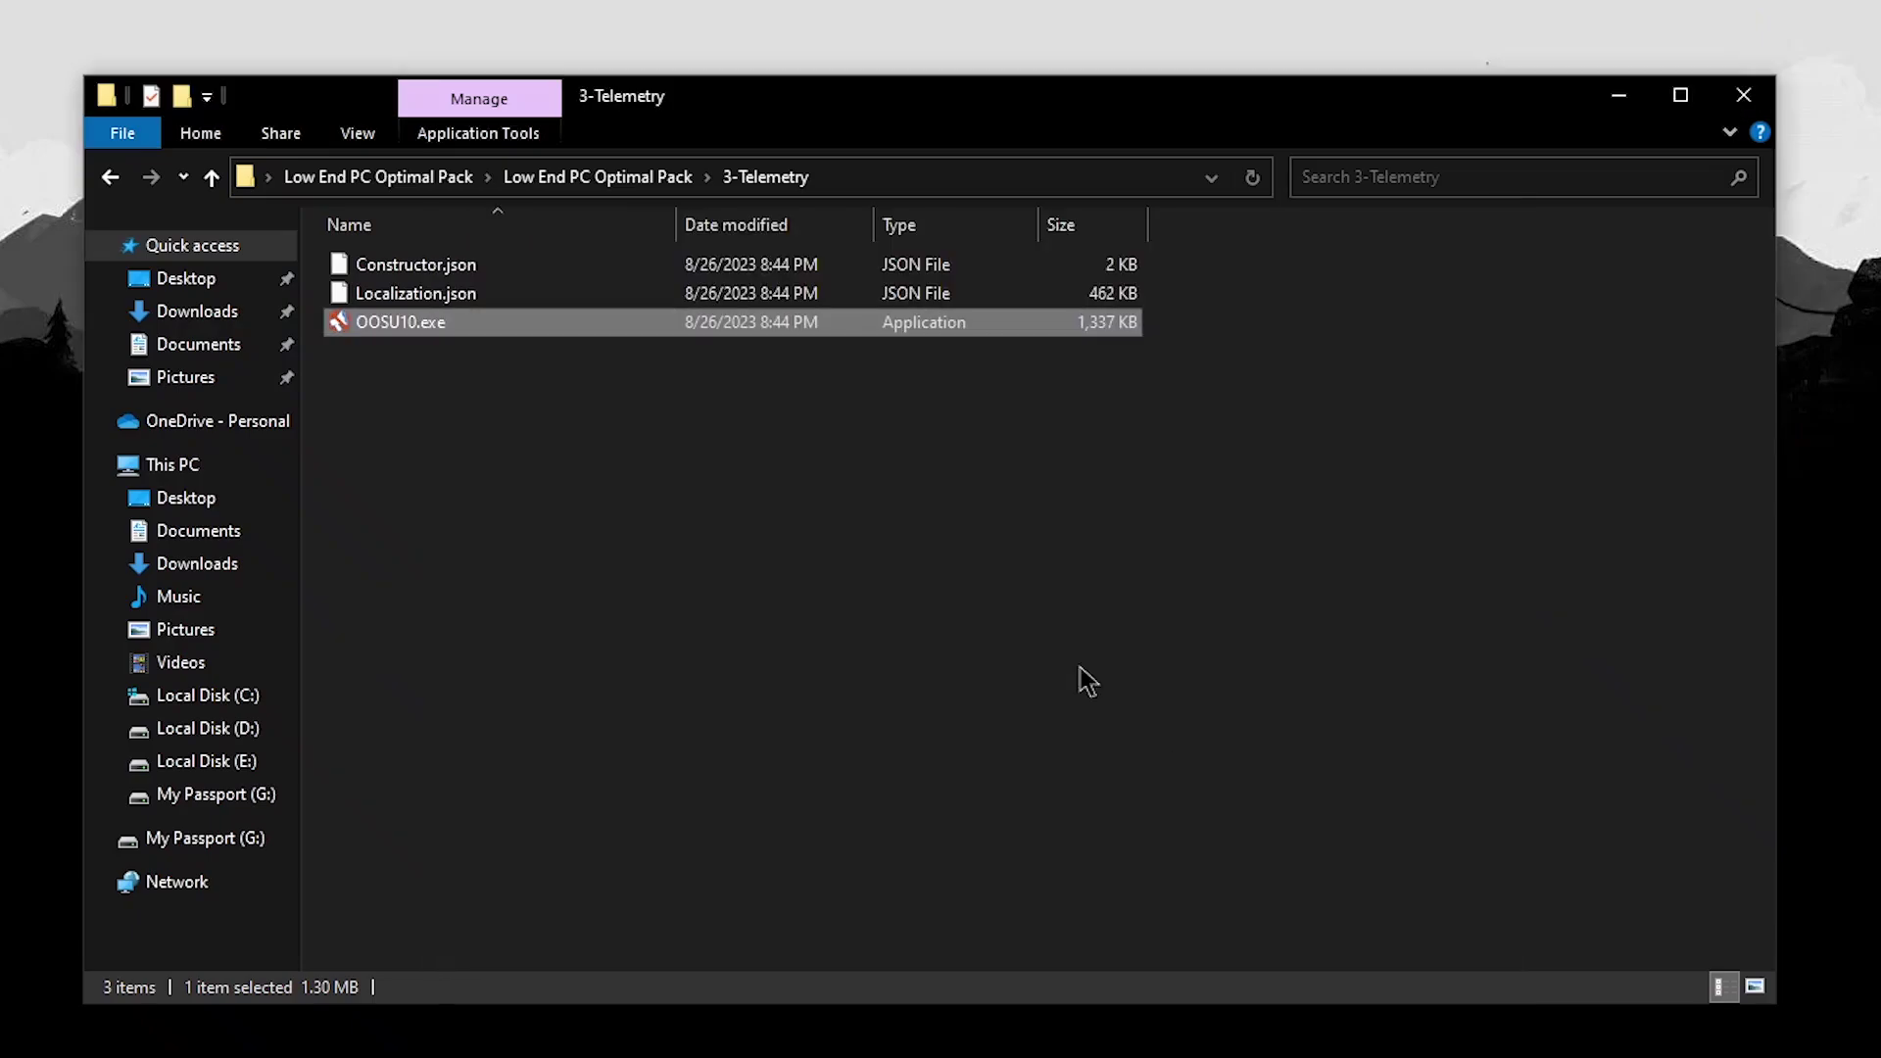
Copy DISM /Scanhealth from dism.txt and run it in an administrator Command Prompt.
{"action": "left_click", "coordinate": [321, 208]}
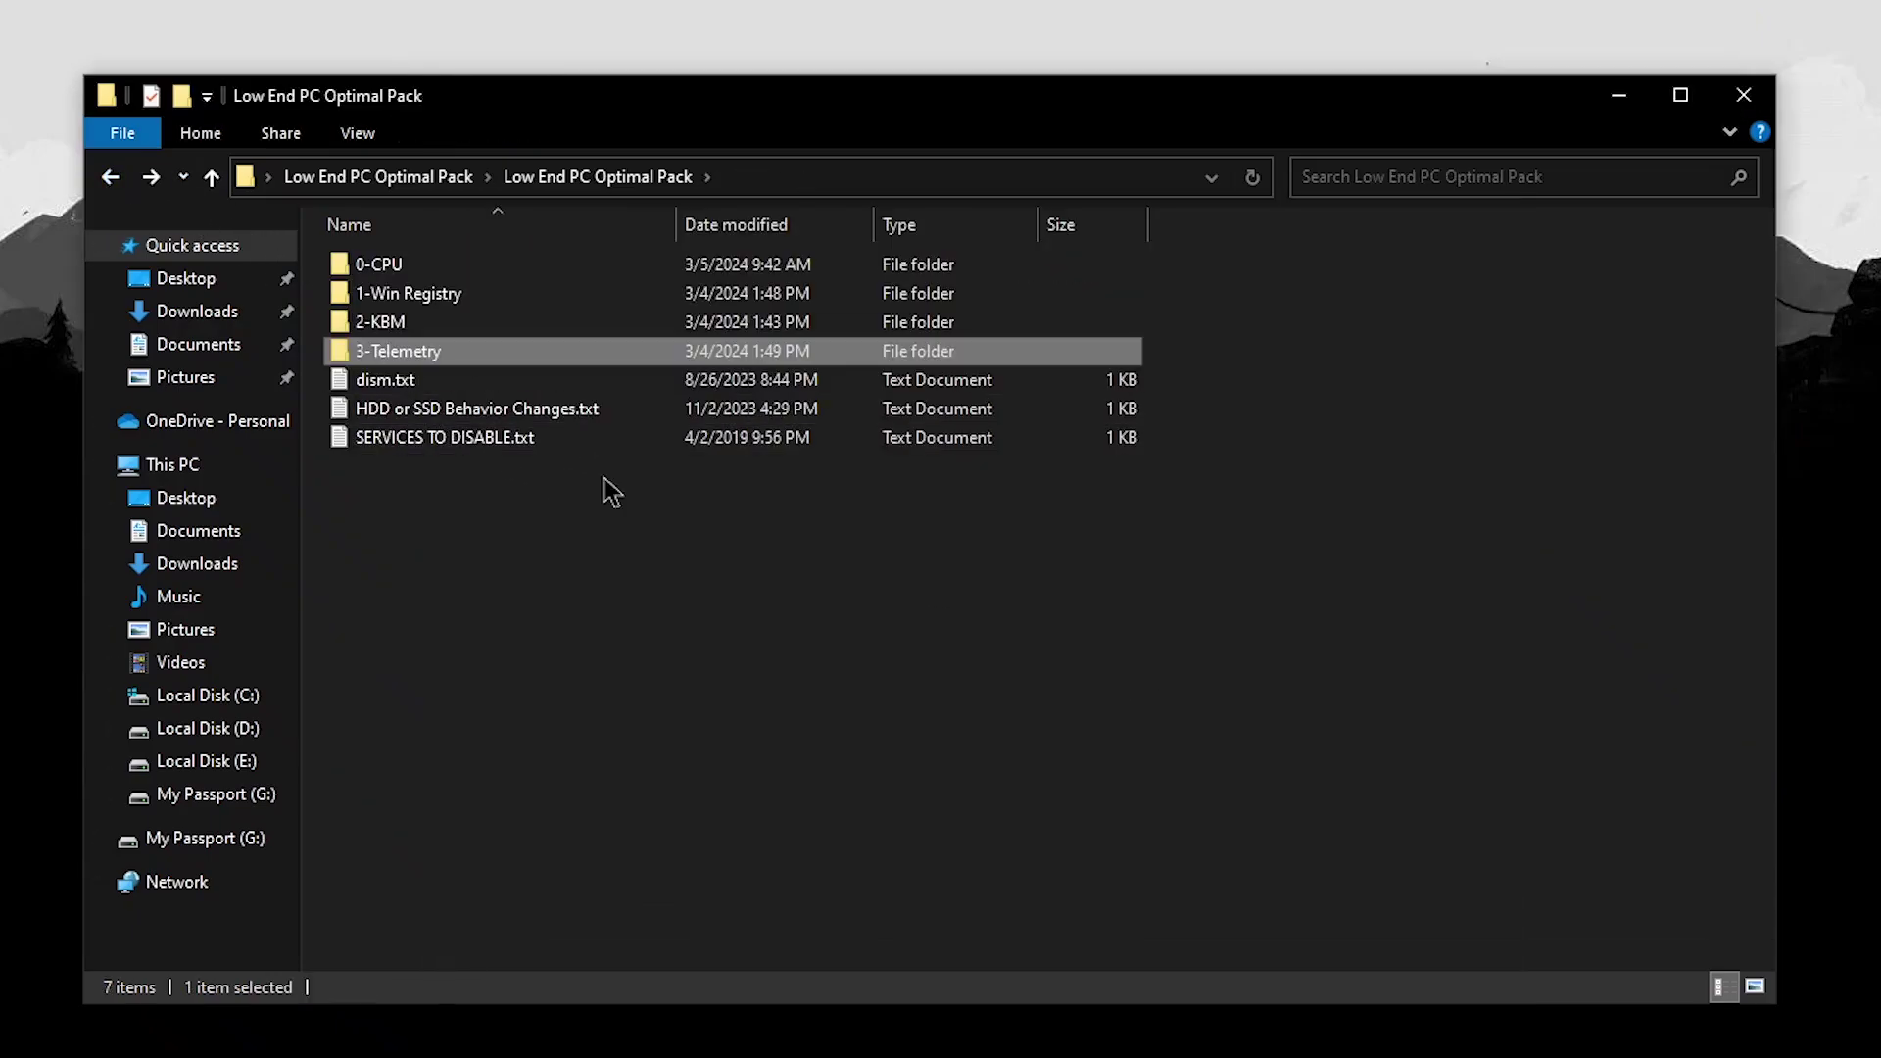
{"action": "double_click", "coordinate": [385, 380]}
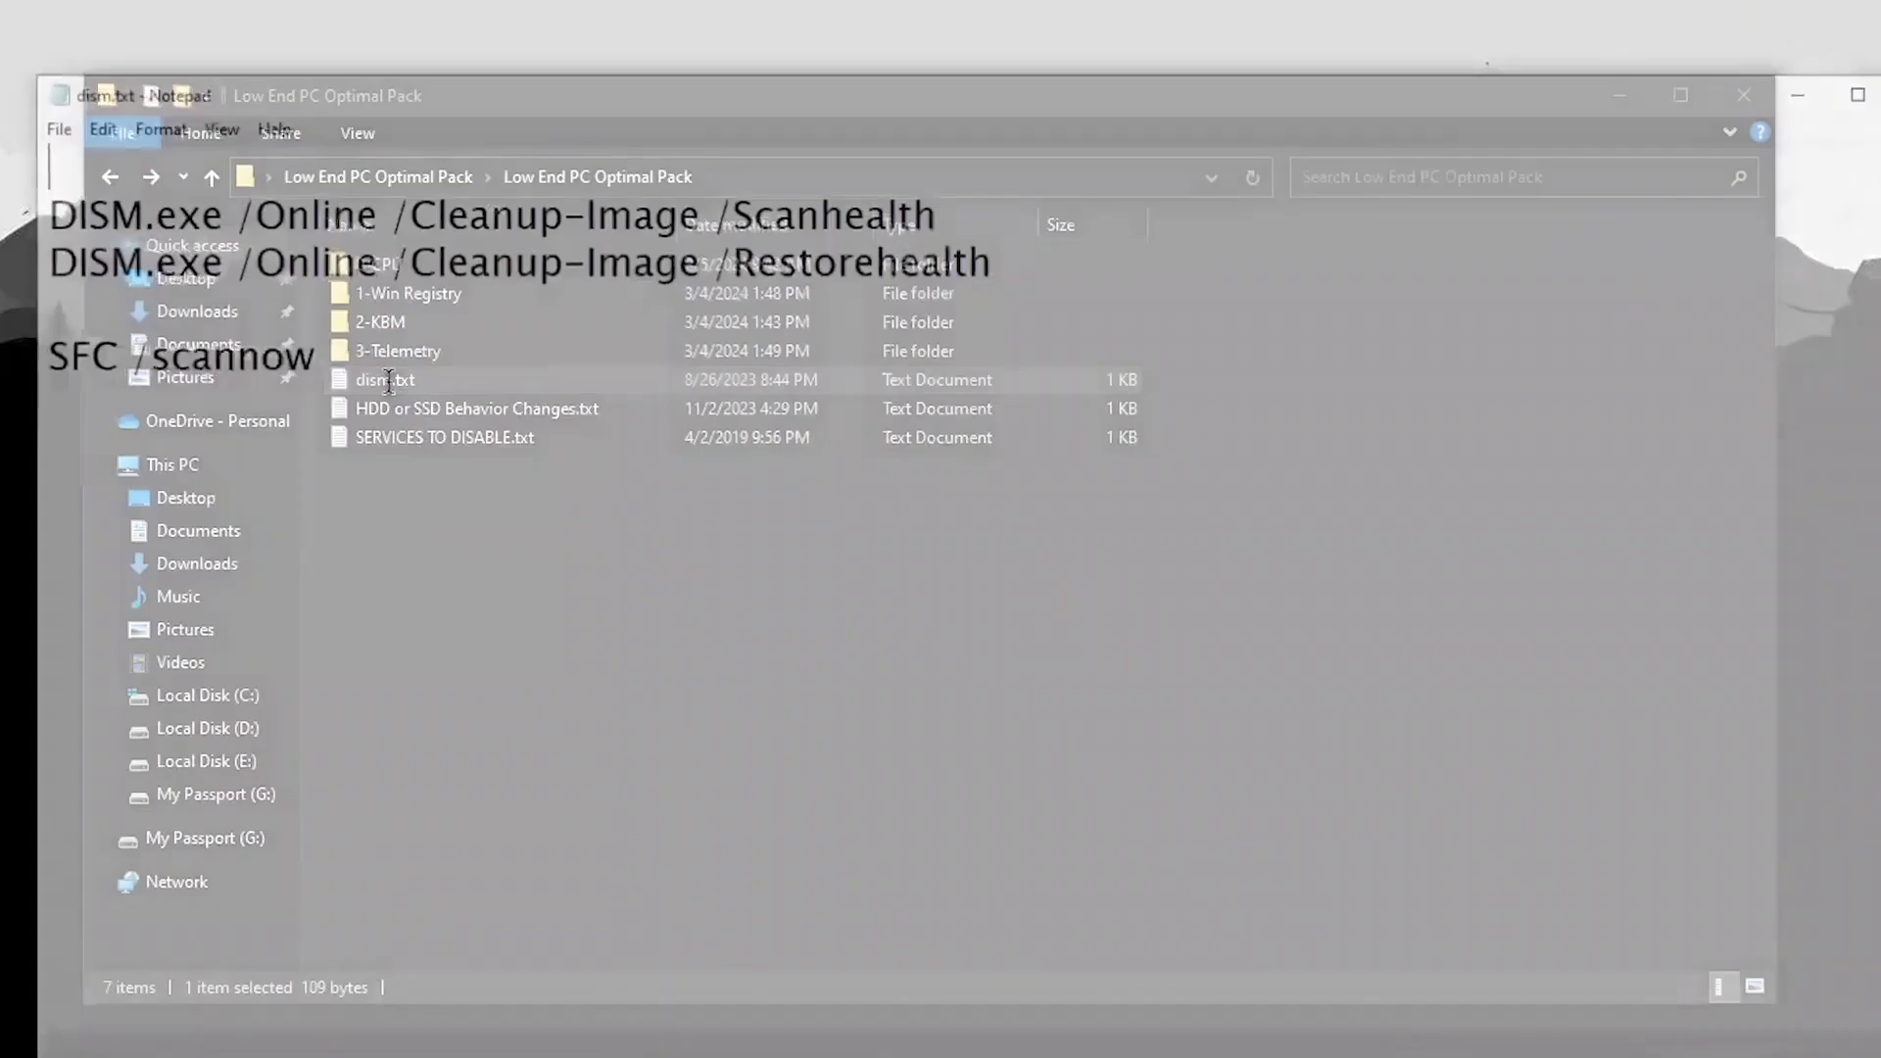
{"action": "left_click_drag", "start_coordinate": [264, 230], "coordinate": [1036, 222]}
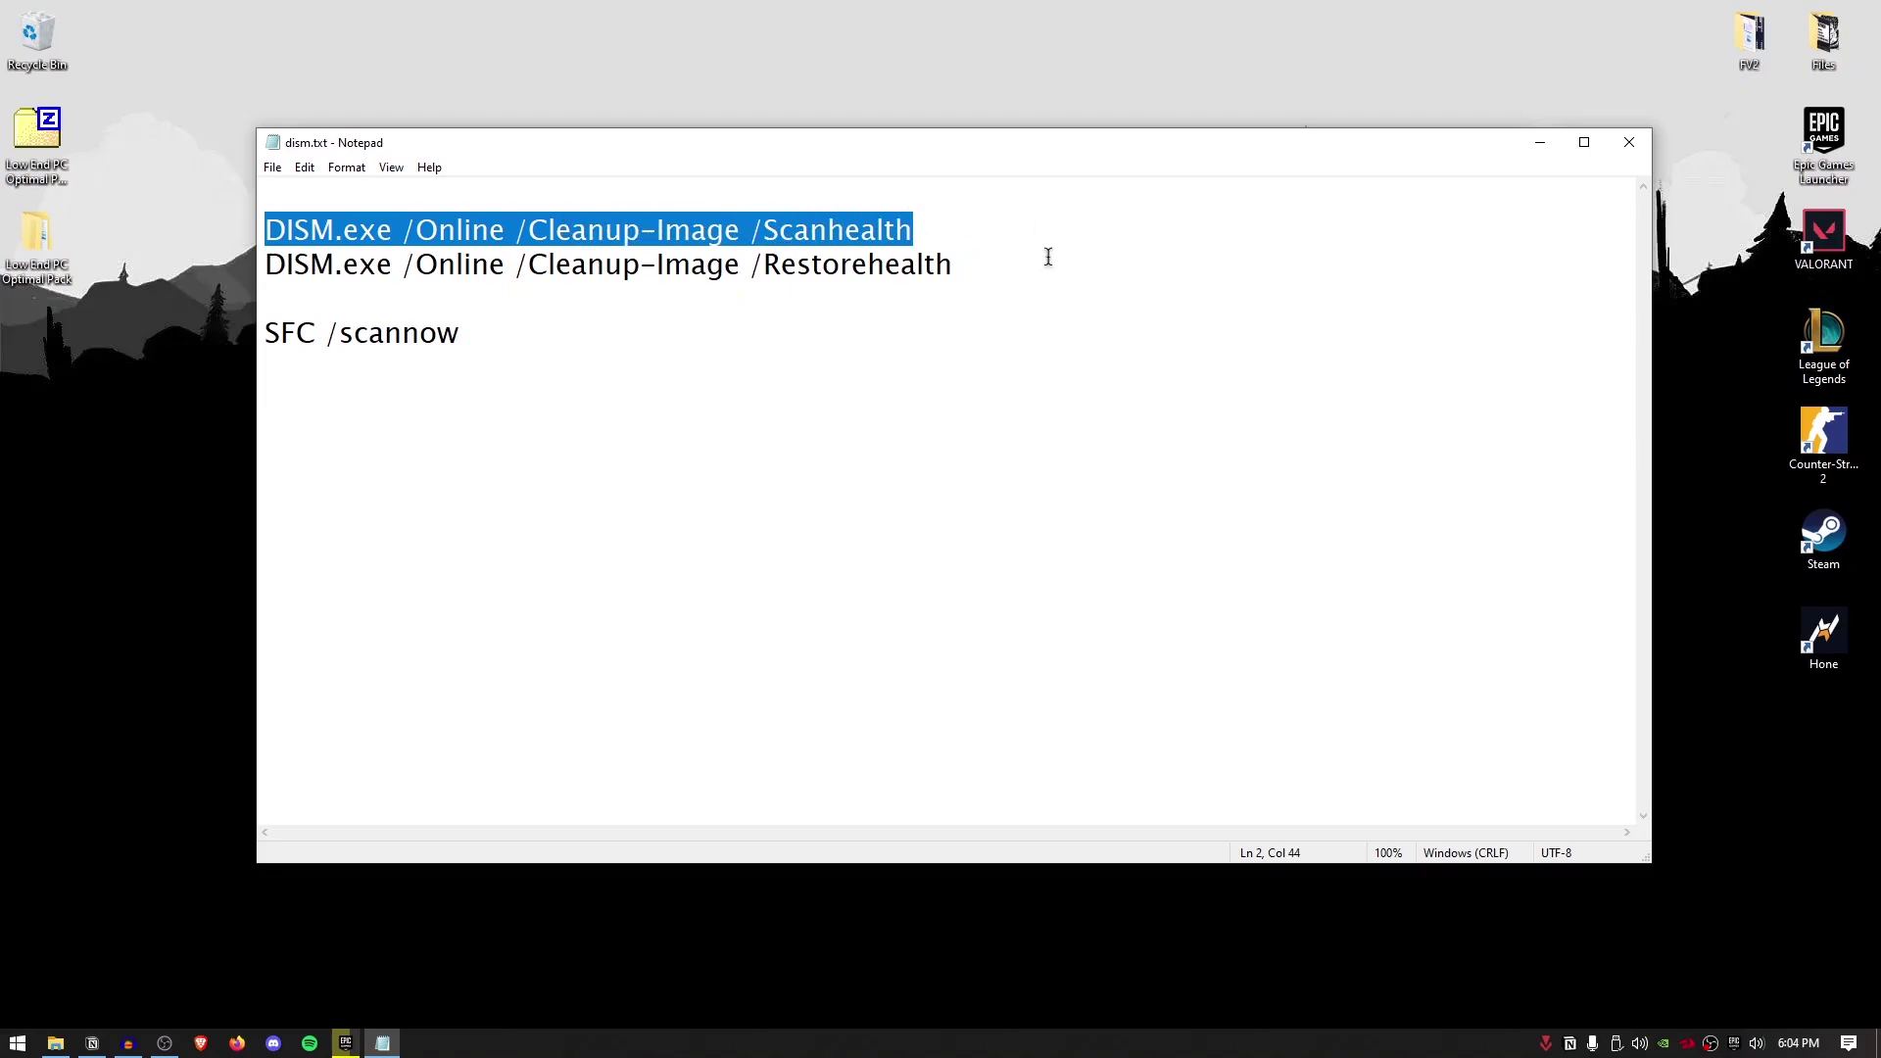
{"action": "left_click", "coordinate": [5, 1046]}
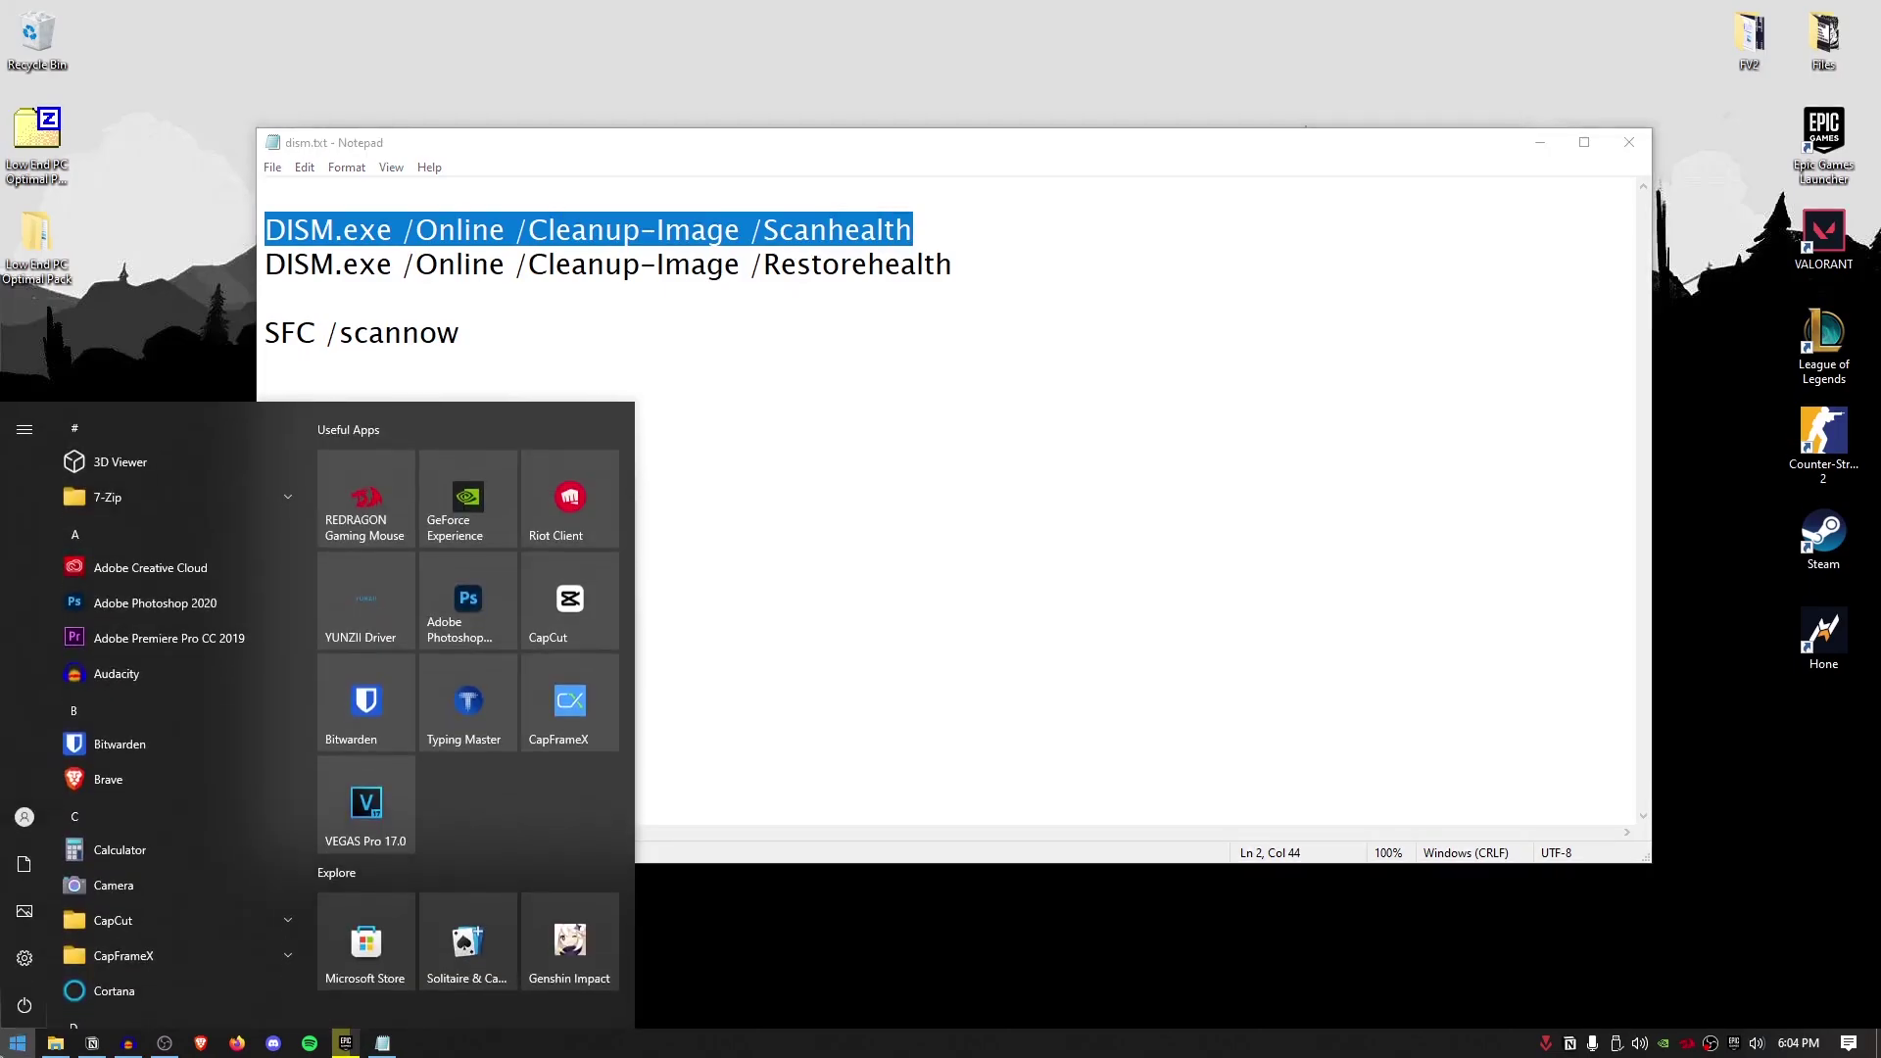
{"action": "type", "text": "cmd"}
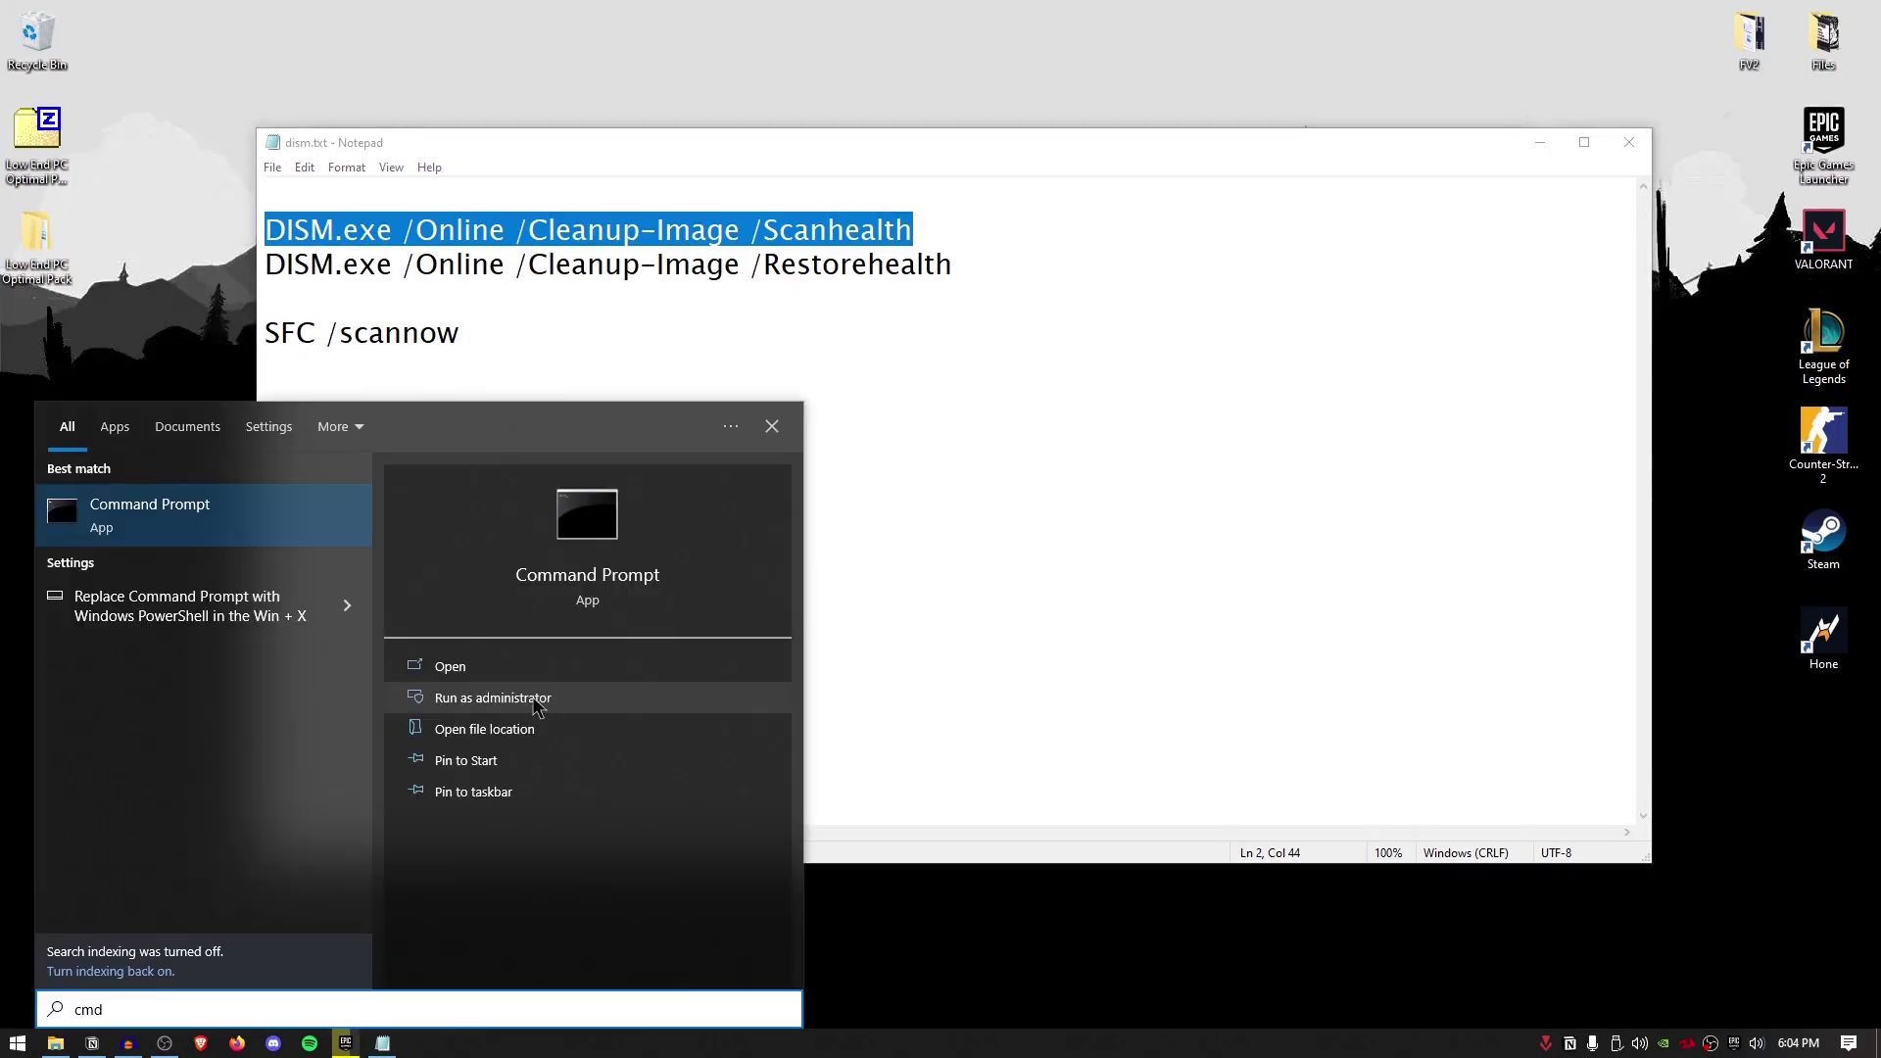
{"action": "left_click", "coordinate": [493, 698]}
{"action": "right_click", "coordinate": [415, 232]}
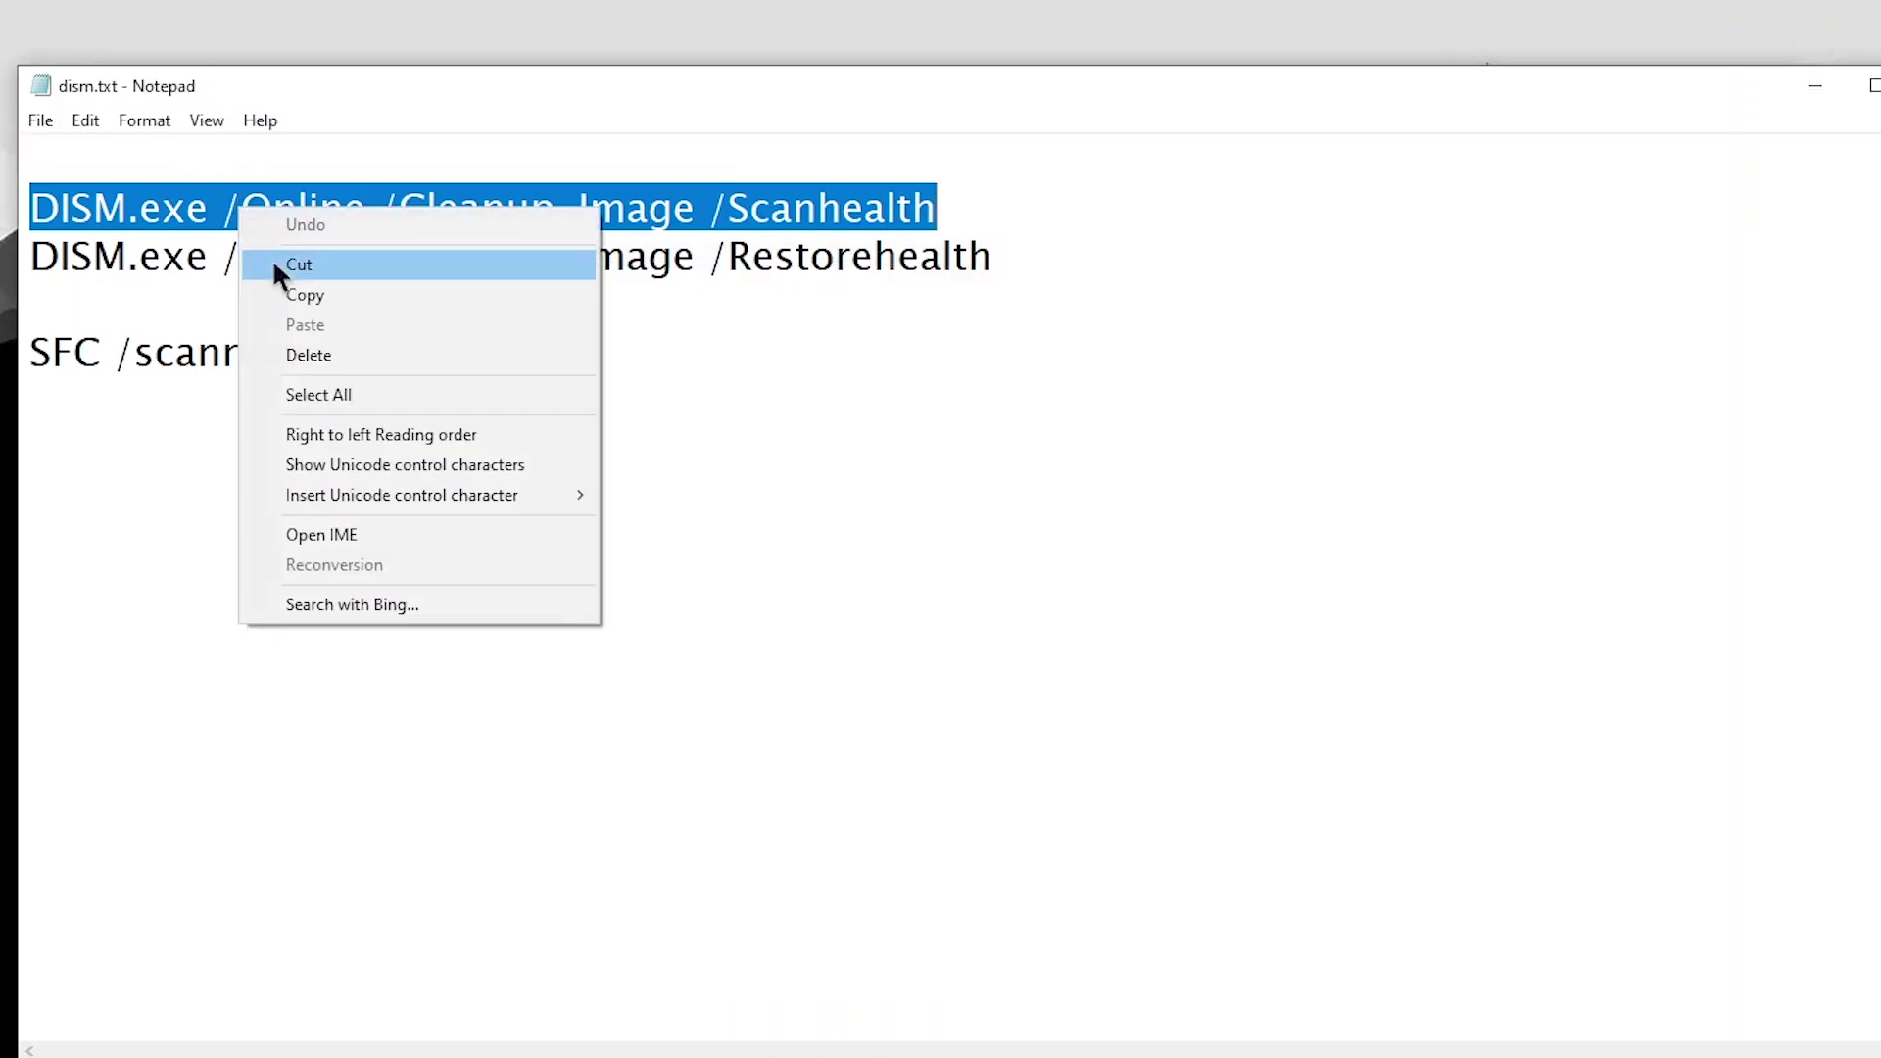
{"action": "left_click", "coordinate": [290, 295]}
{"action": "key", "text": "alt+Tab"}
{"action": "right_click", "coordinate": [890, 496]}
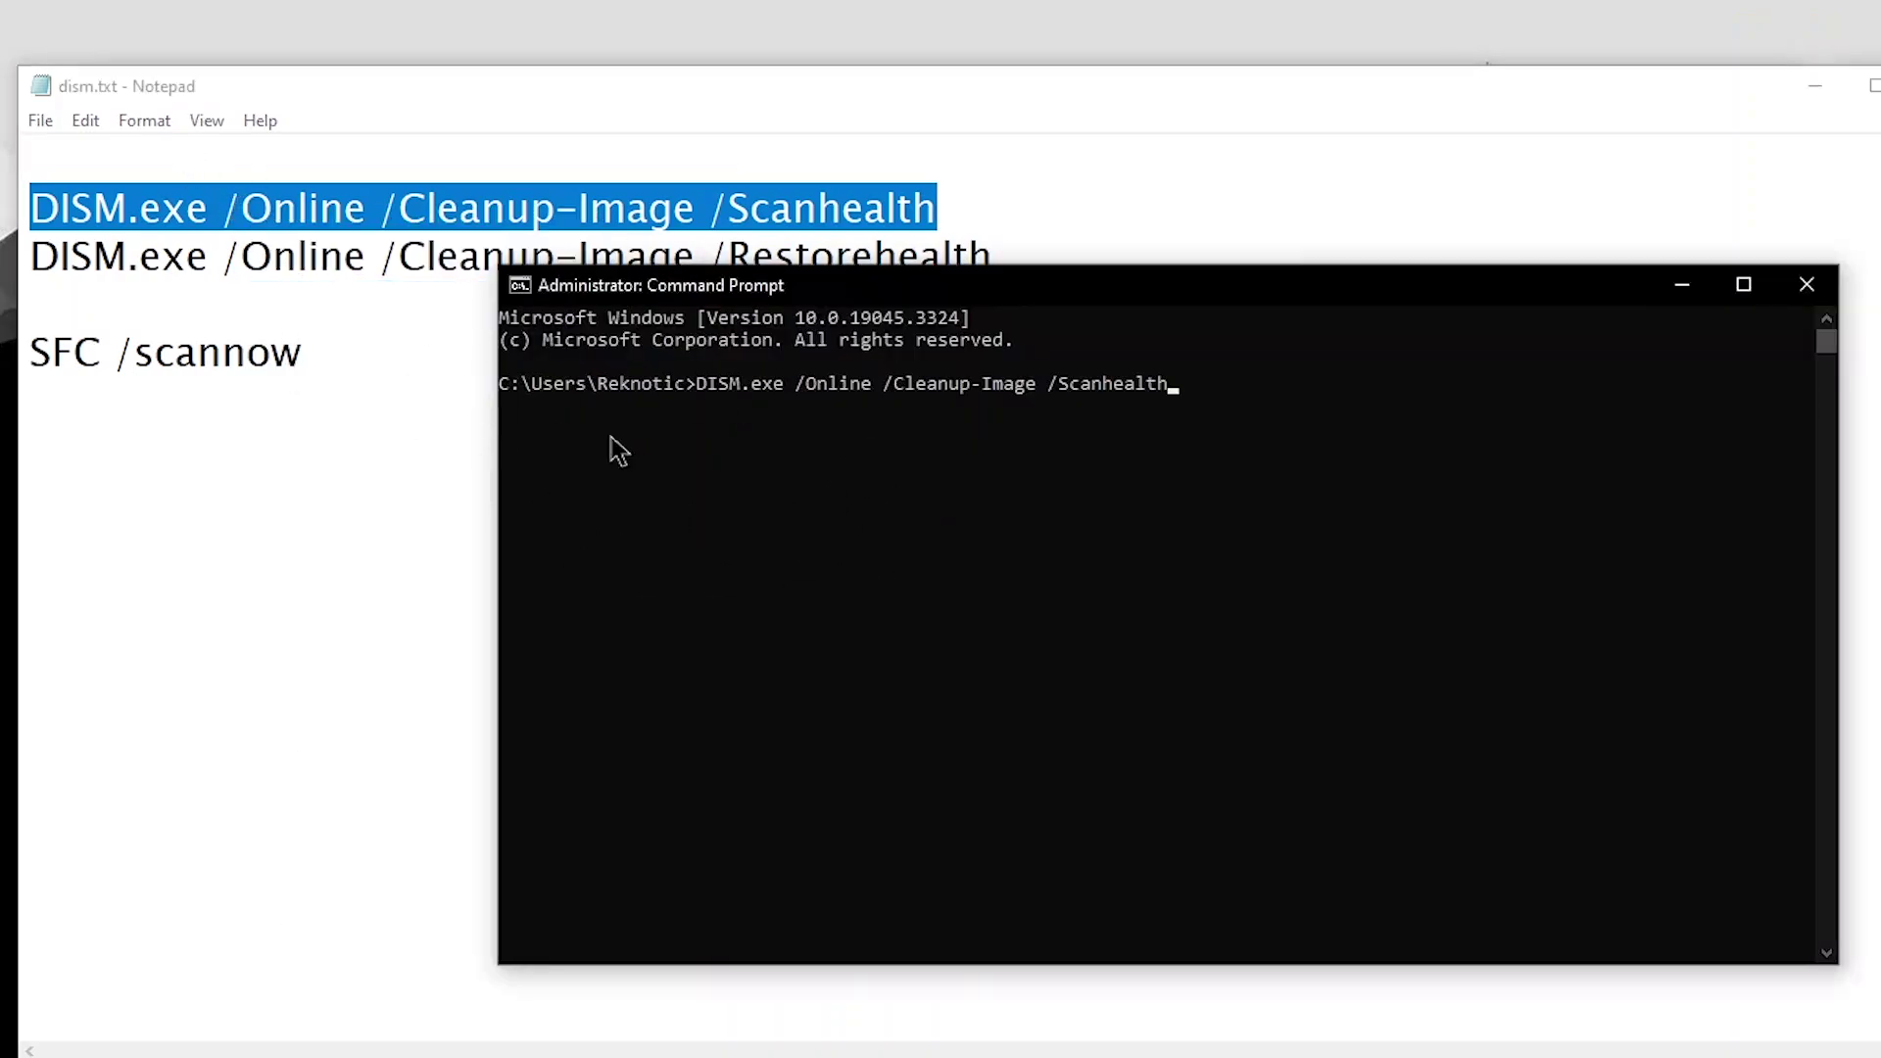
{"action": "key", "text": "Return"}
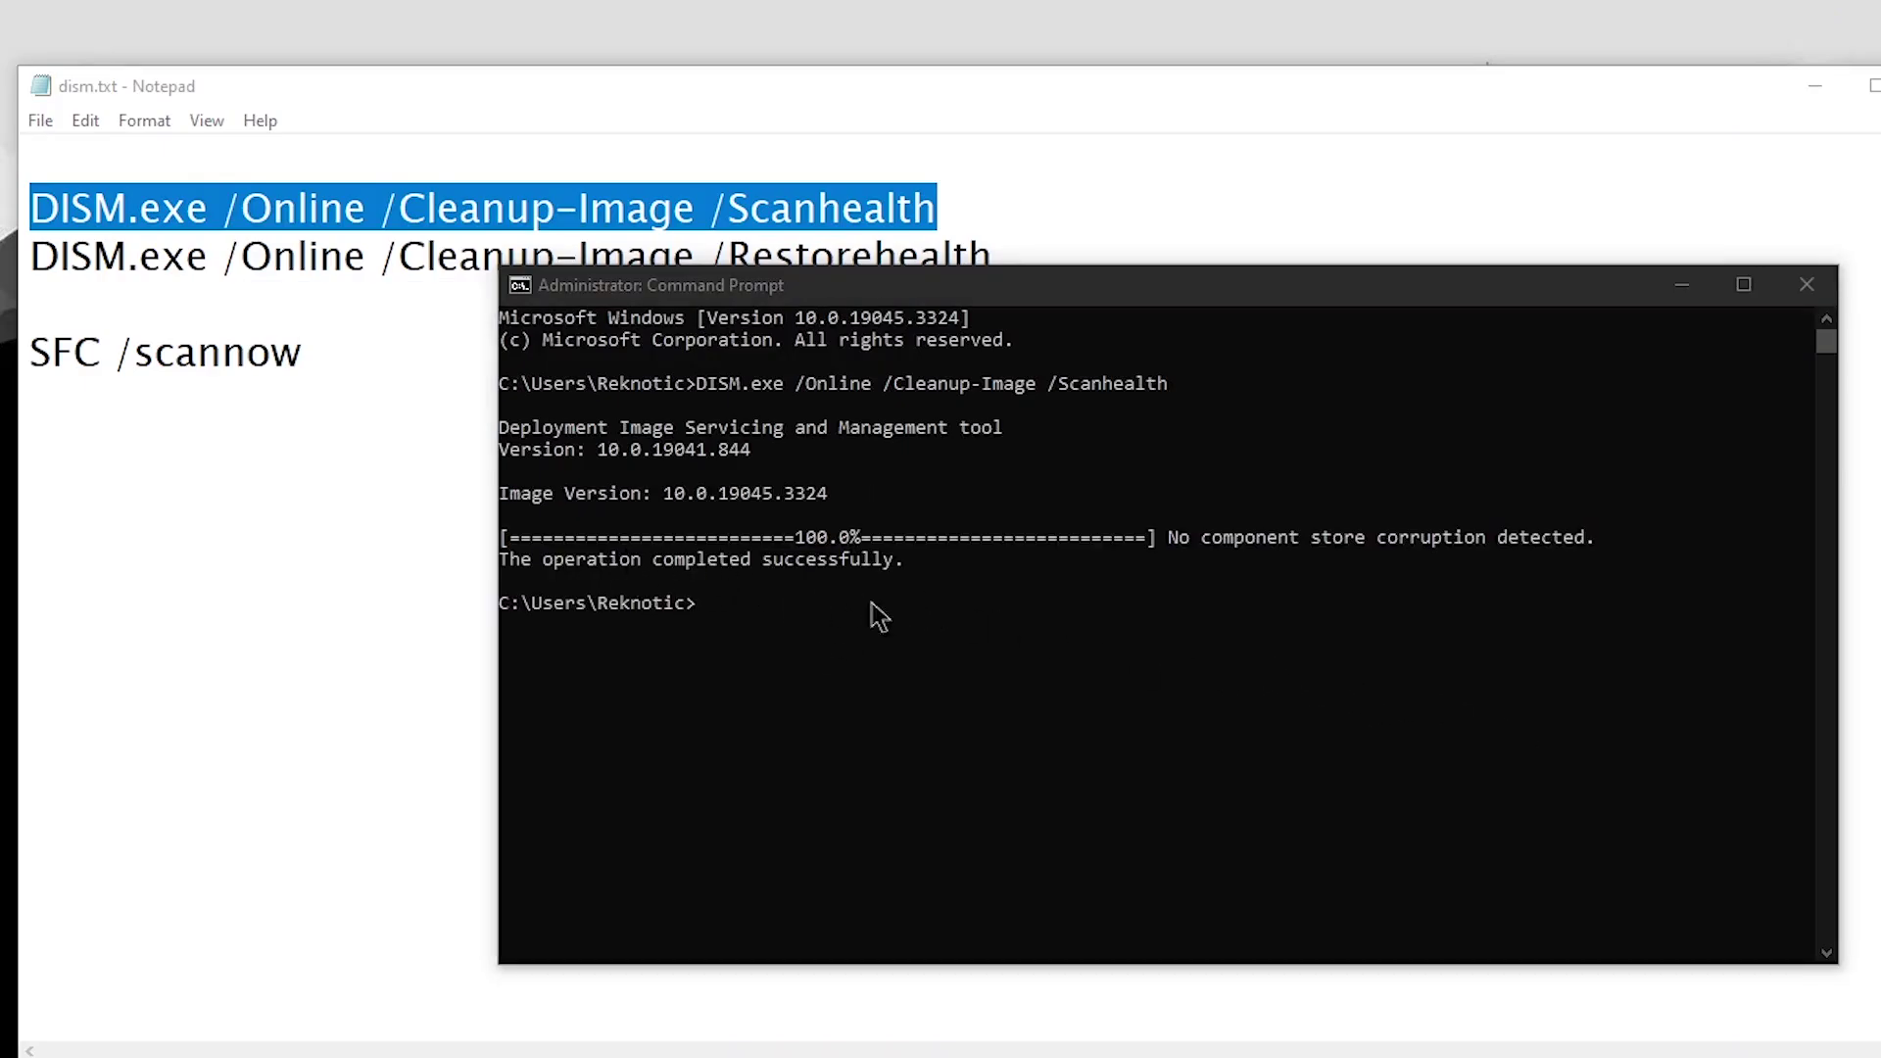
Copy the SFC /scannow line from dism.txt and start it in Command Prompt.
{"action": "left_click_drag", "start_coordinate": [30, 260], "coordinate": [1002, 307]}
{"action": "key", "text": "alt+Tab"}
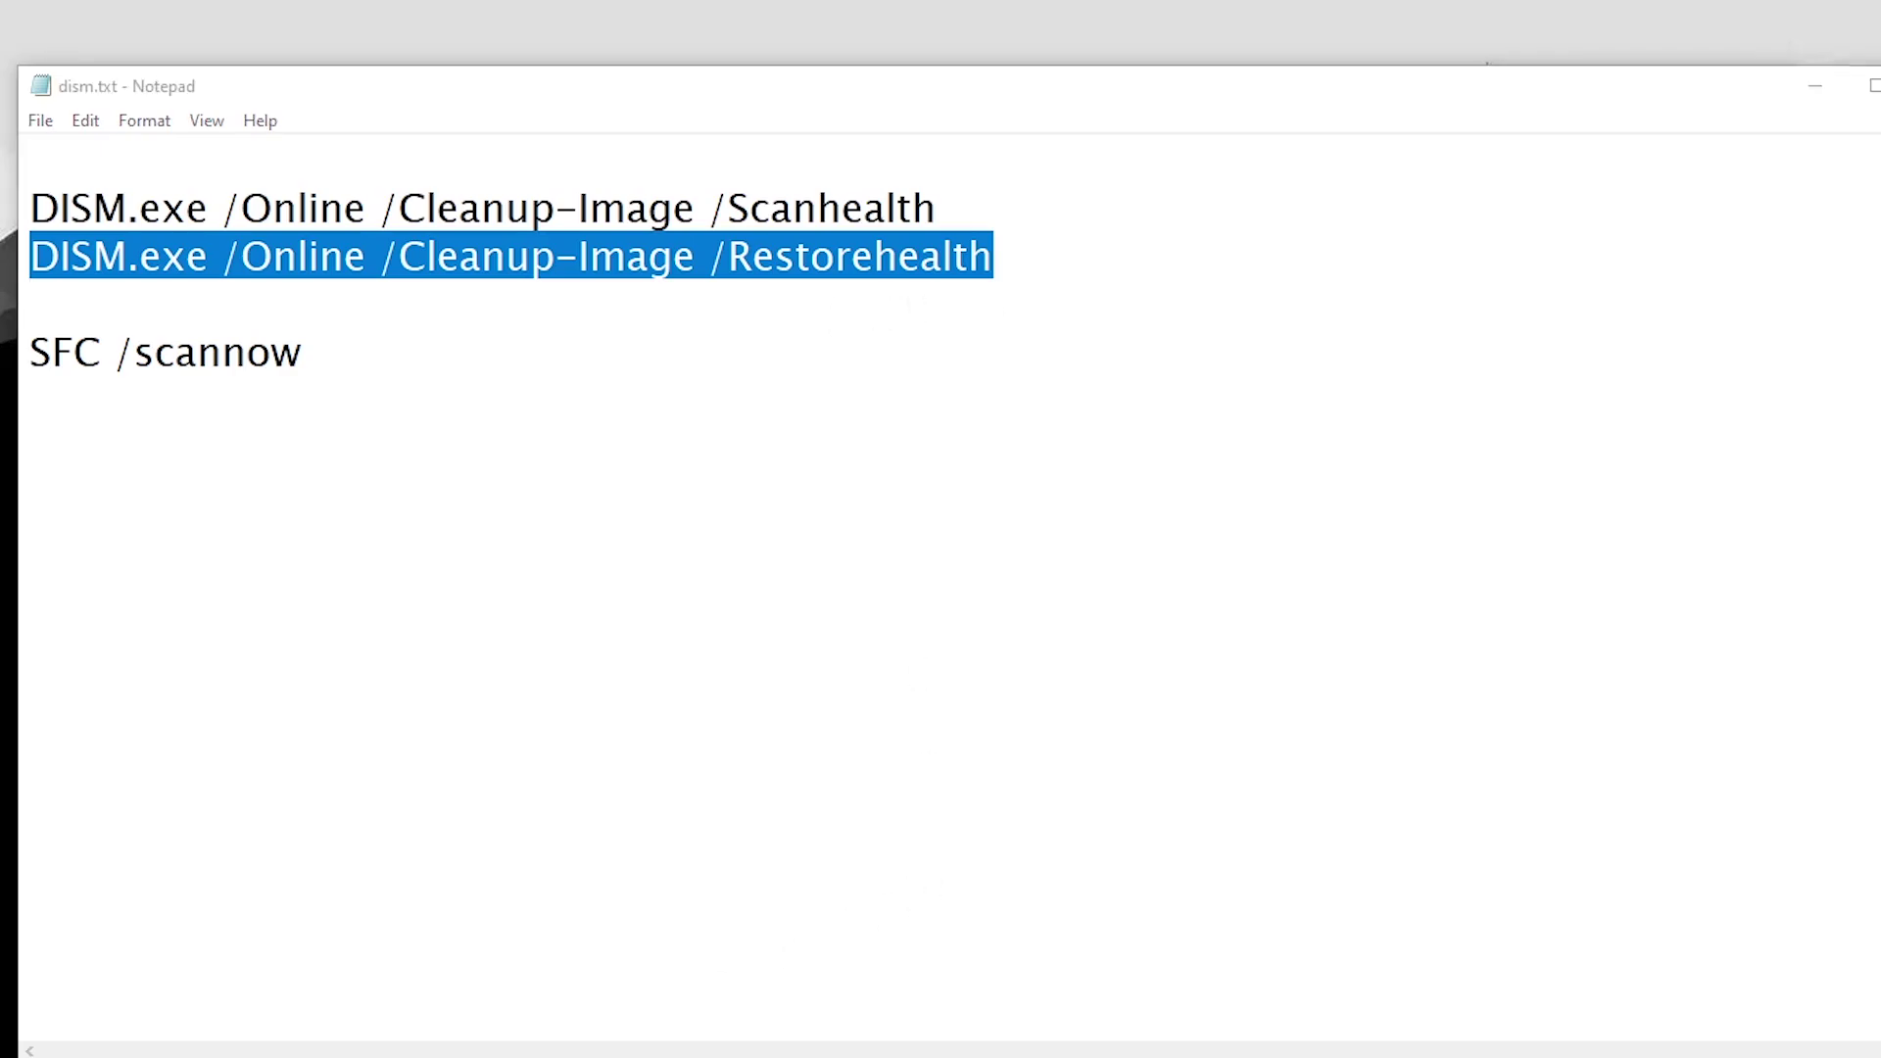
{"action": "key", "text": "Up"}
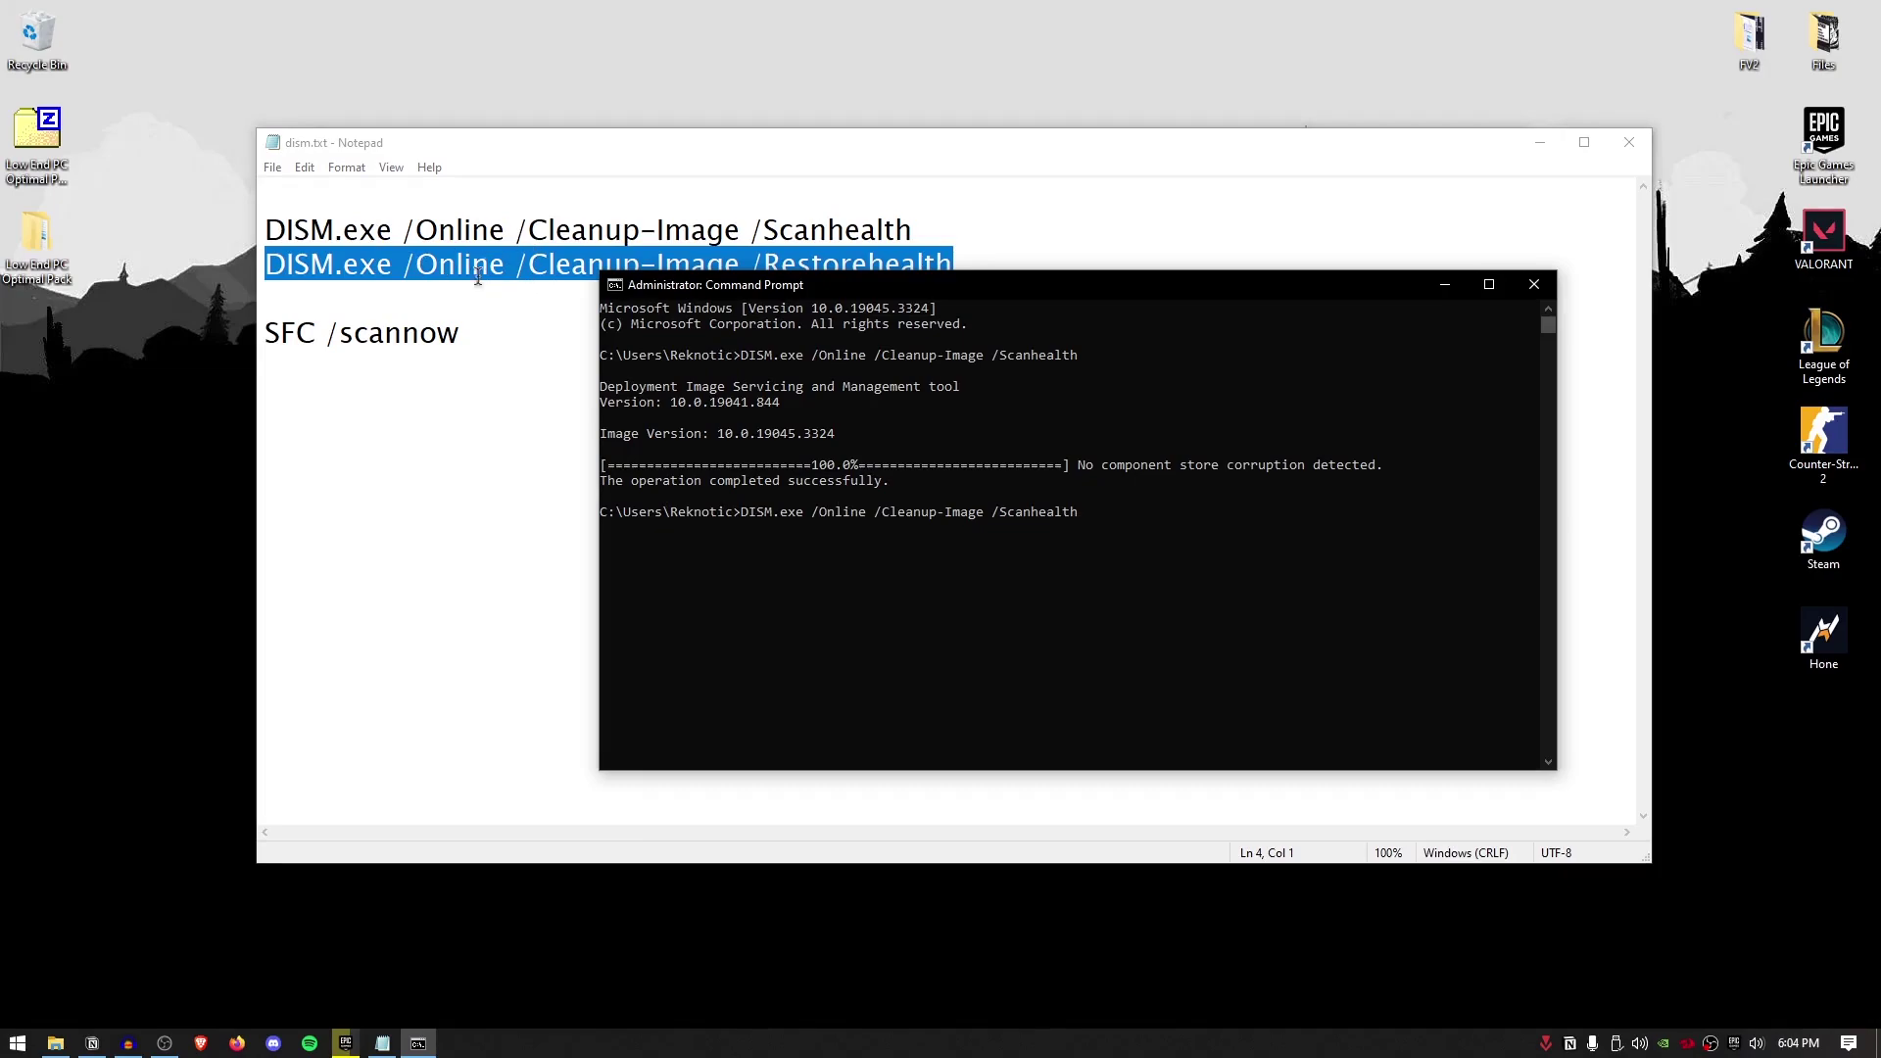
{"action": "left_click", "coordinate": [265, 333]}
{"action": "left_click_drag", "start_coordinate": [264, 332], "coordinate": [468, 340]}
{"action": "right_click", "coordinate": [415, 332]}
{"action": "left_click", "coordinate": [453, 398]}
{"action": "key", "text": "alt+Tab"}
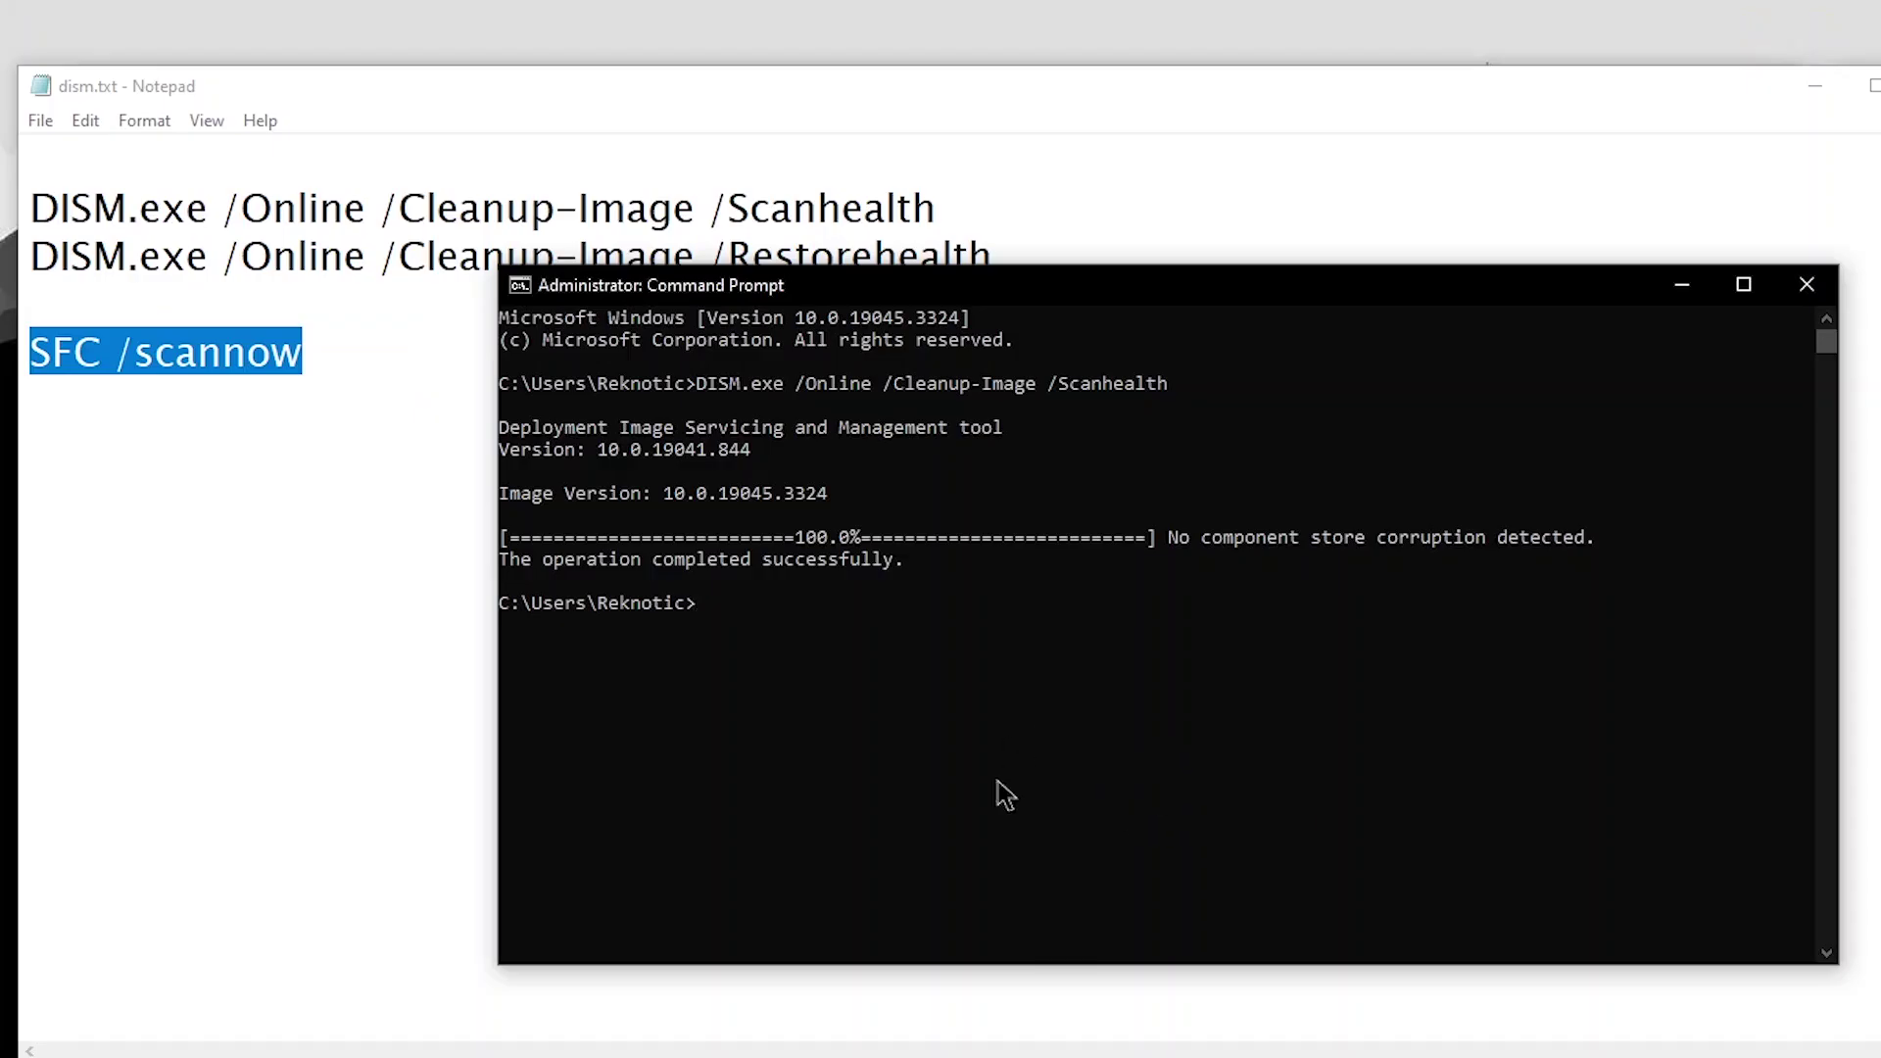
{"action": "key", "text": "ctrl+v"}
{"action": "key", "text": "Return"}
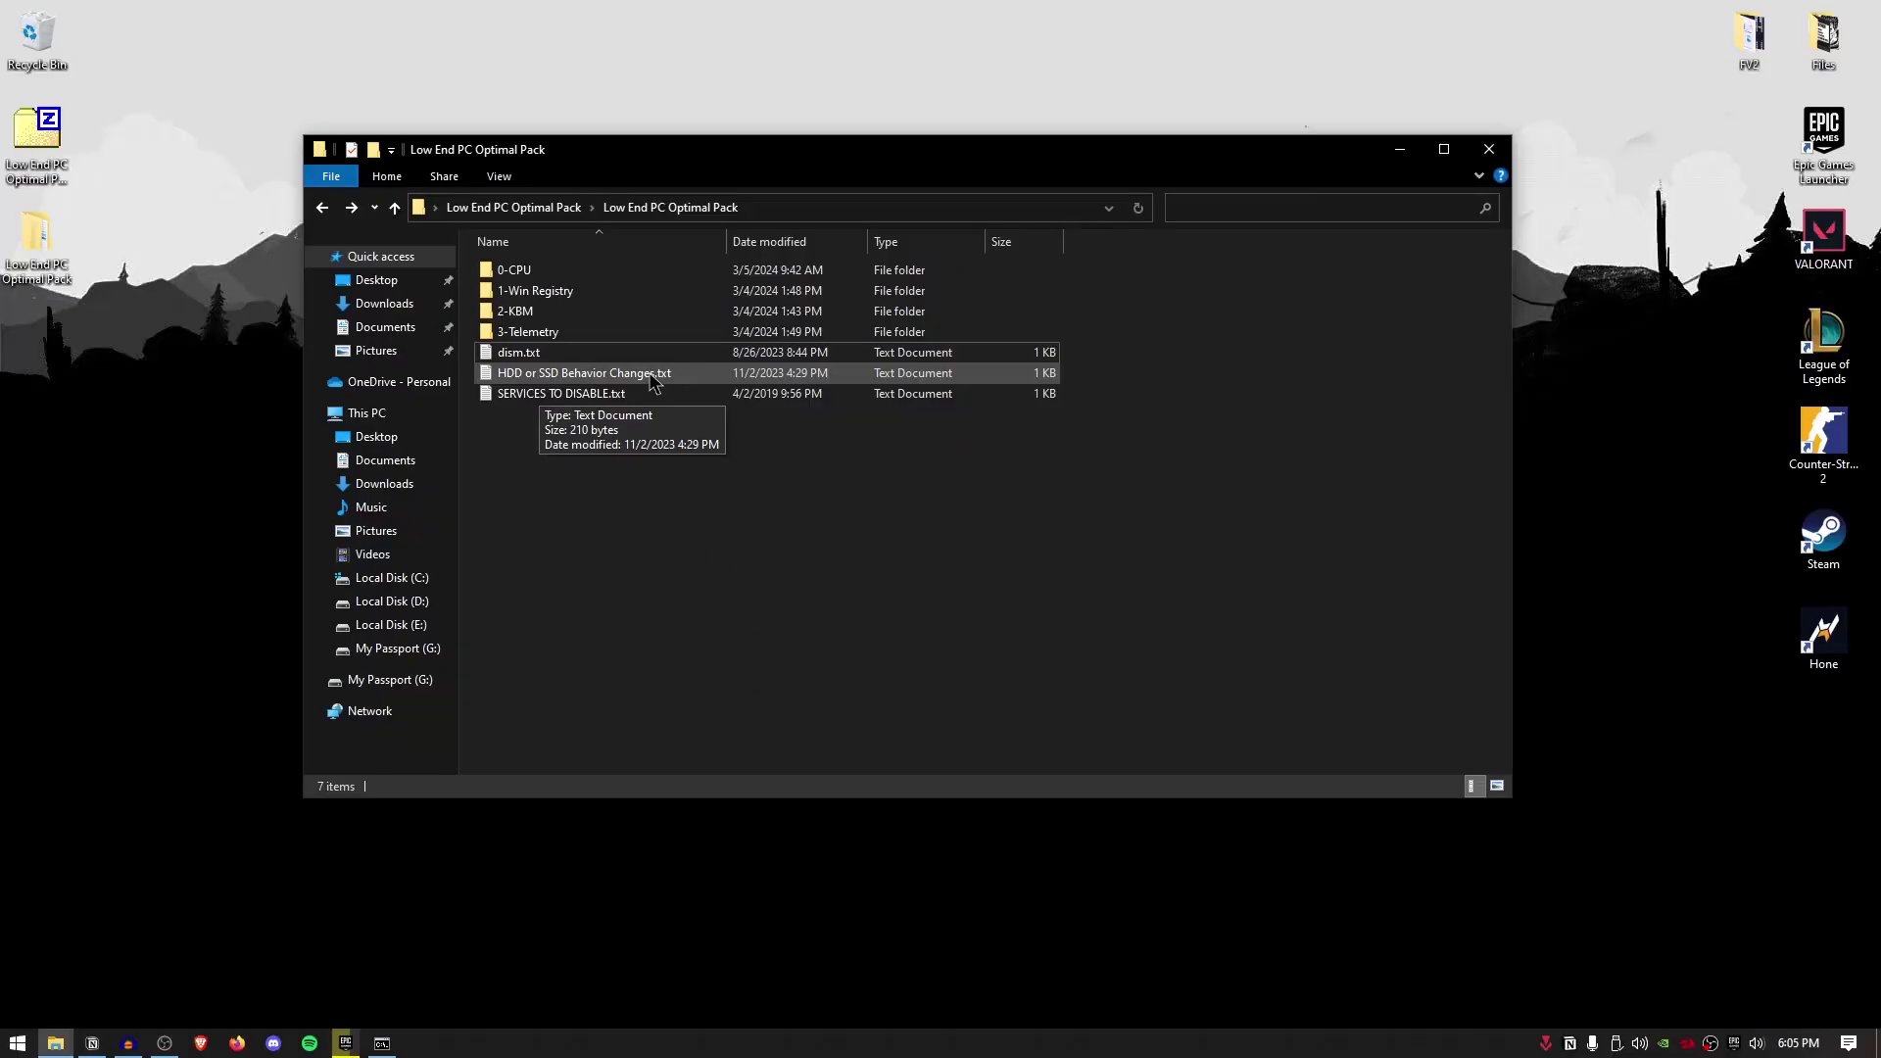
Open HDD or SSD Behavior Changes.txt and run the SSD fsutil disableLastAccess 0 command.
{"action": "double_click", "coordinate": [650, 375]}
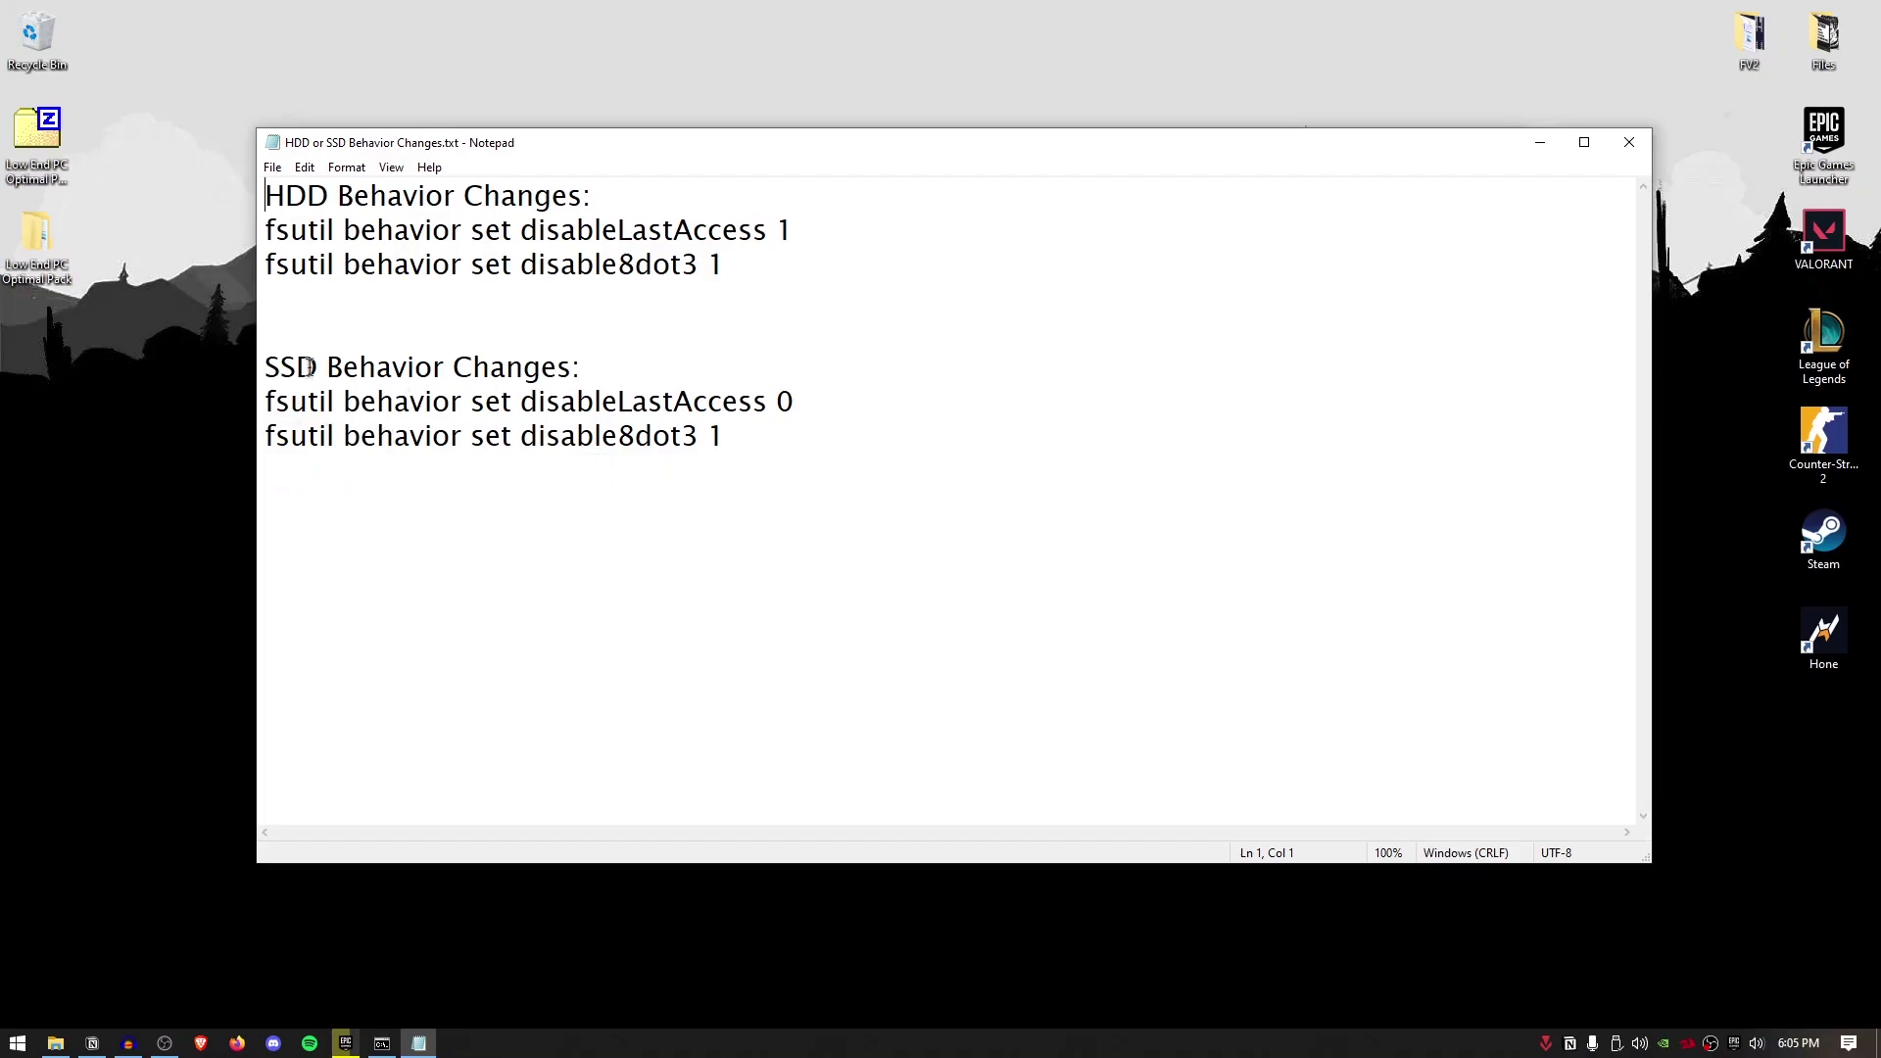
{"action": "left_click_drag", "start_coordinate": [268, 394], "coordinate": [900, 481]}
{"action": "left_click", "coordinate": [571, 290]}
{"action": "left_click_drag", "start_coordinate": [265, 223], "coordinate": [795, 295]}
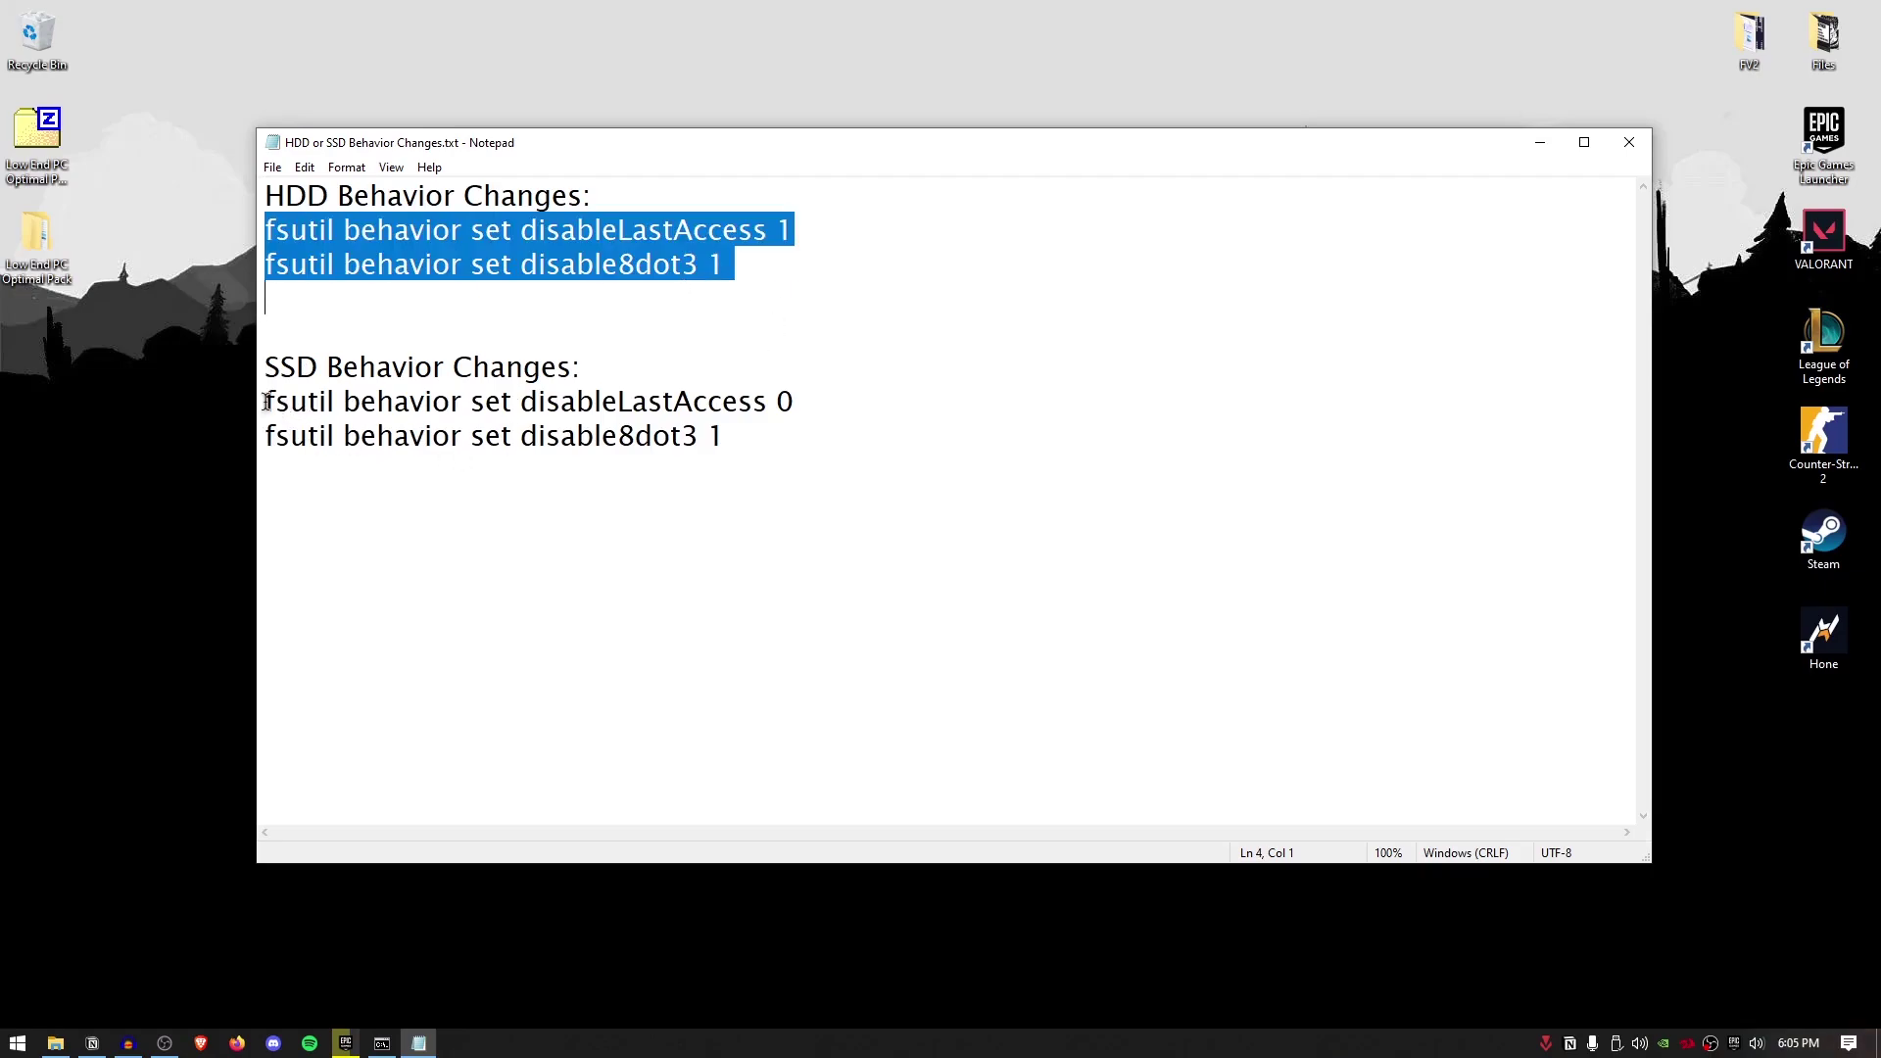
{"action": "left_click", "coordinate": [588, 468]}
{"action": "left_click_drag", "start_coordinate": [266, 401], "coordinate": [791, 410]}
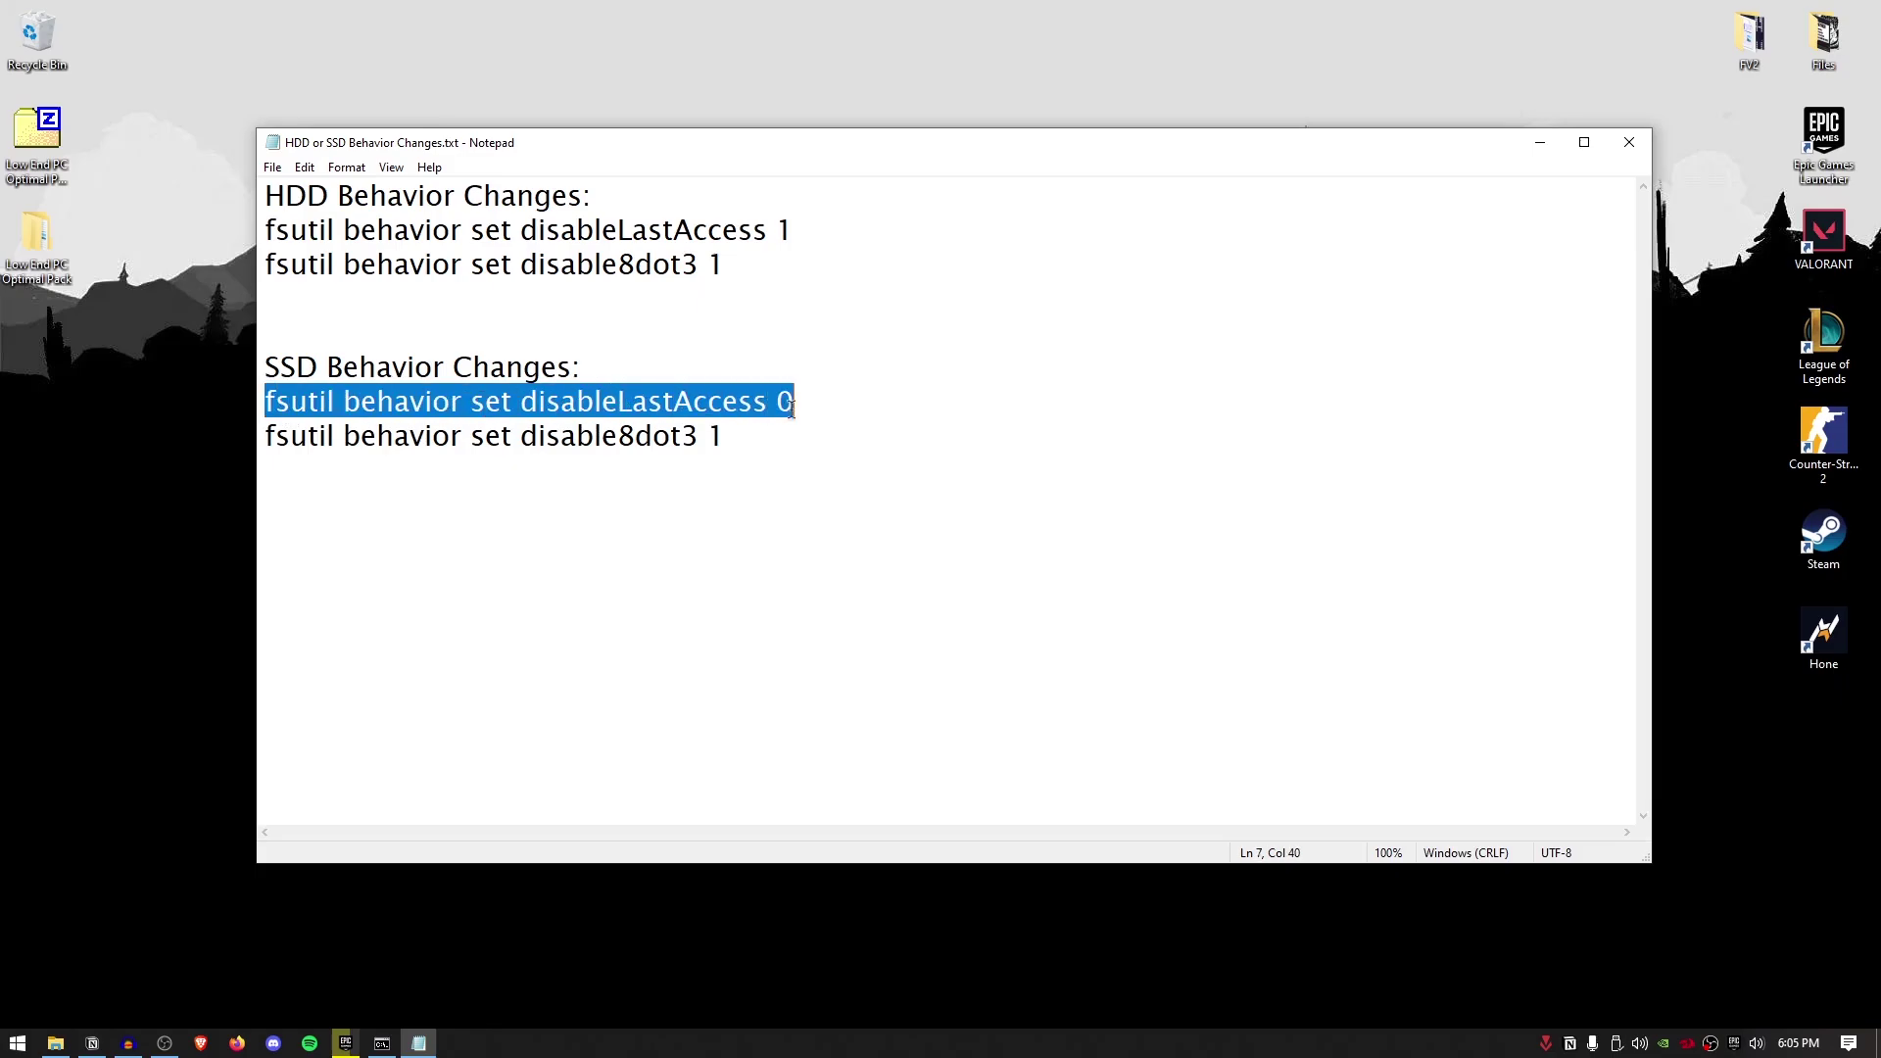
{"action": "right_click", "coordinate": [738, 406]}
{"action": "left_click", "coordinate": [774, 469]}
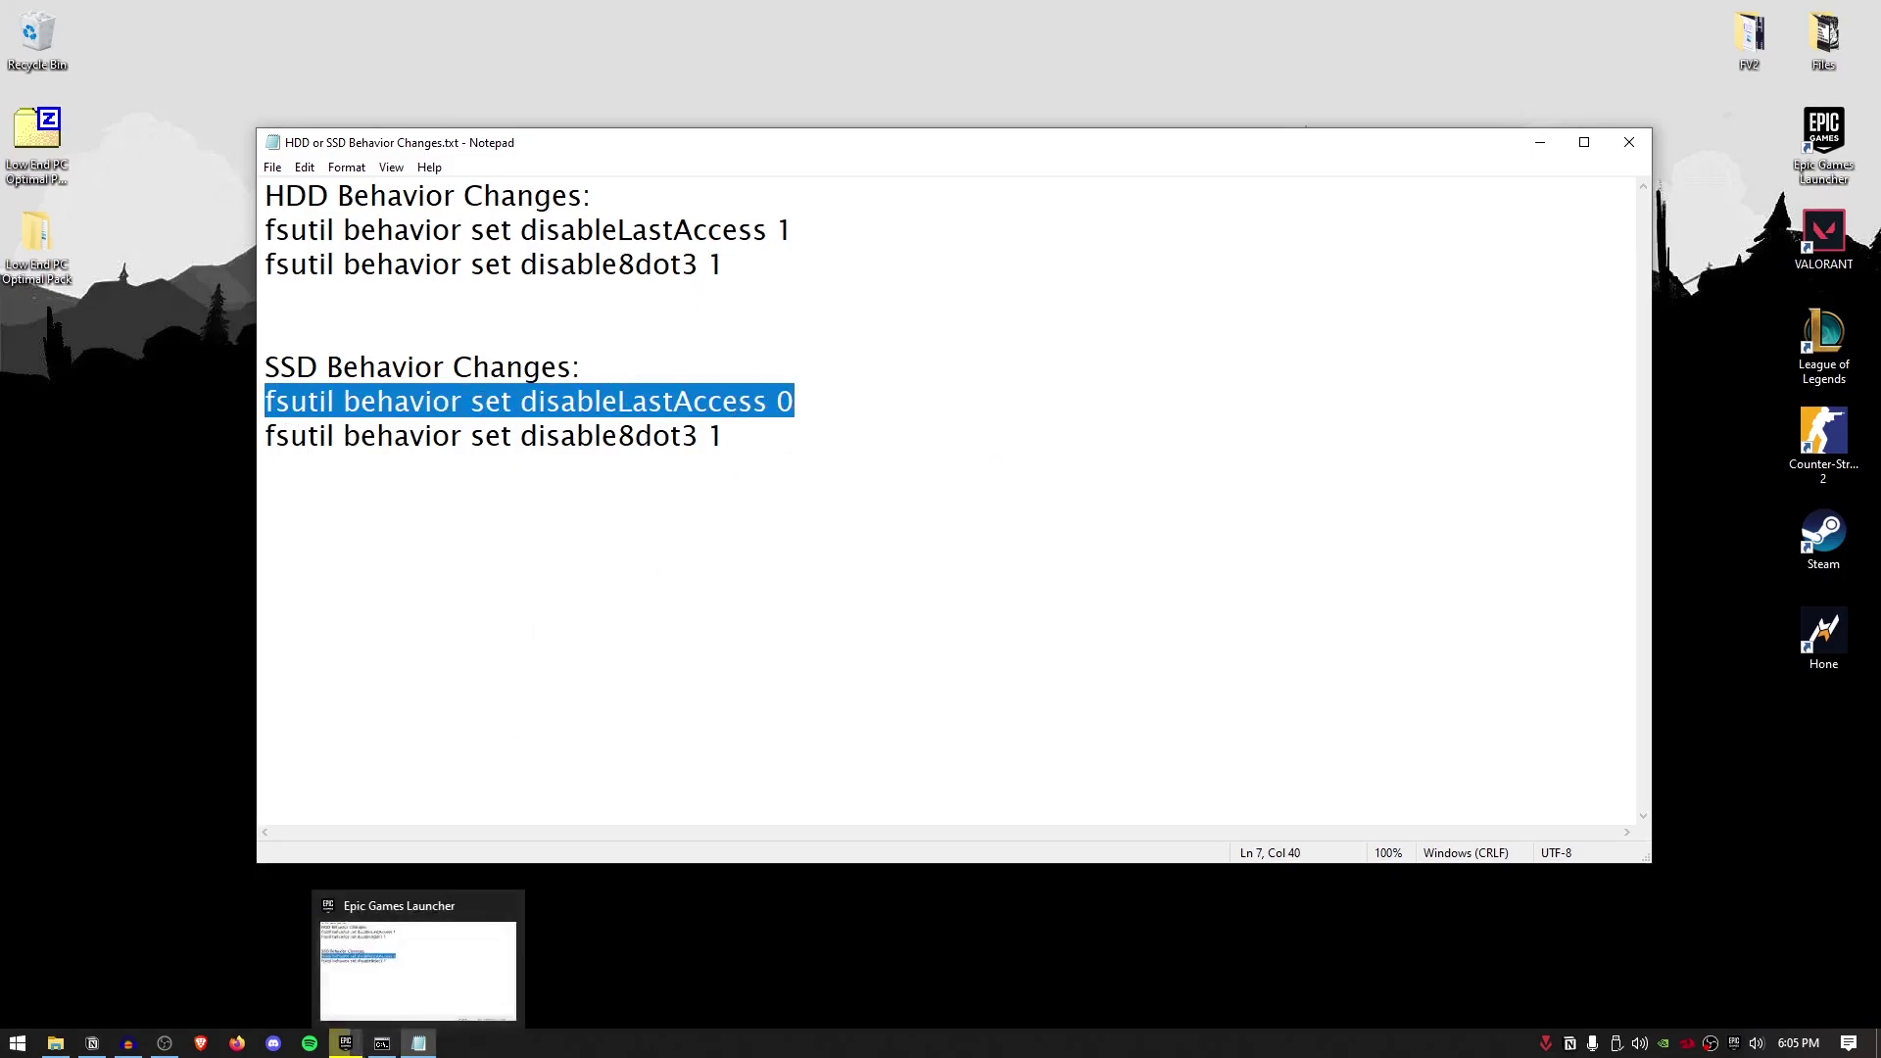
{"action": "left_click", "coordinate": [380, 1046]}
{"action": "right_click", "coordinate": [739, 399]}
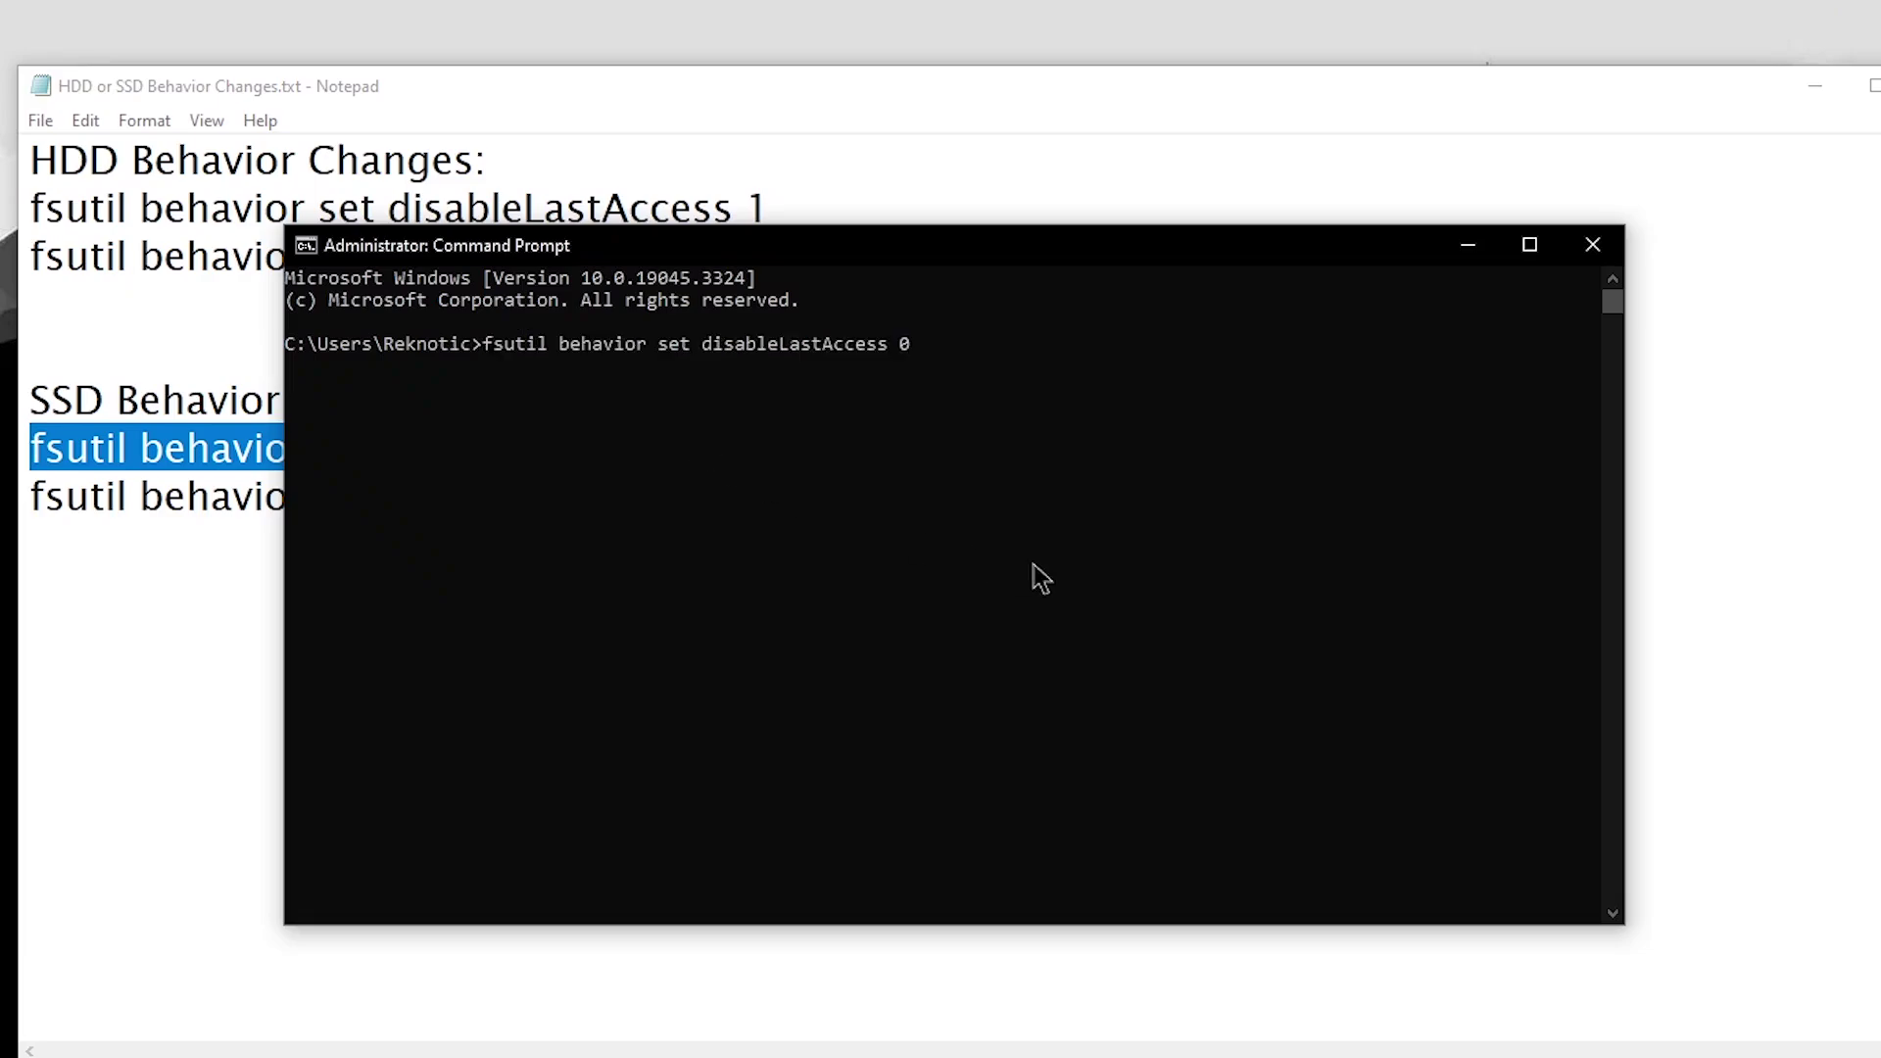
{"action": "key", "text": "Return"}
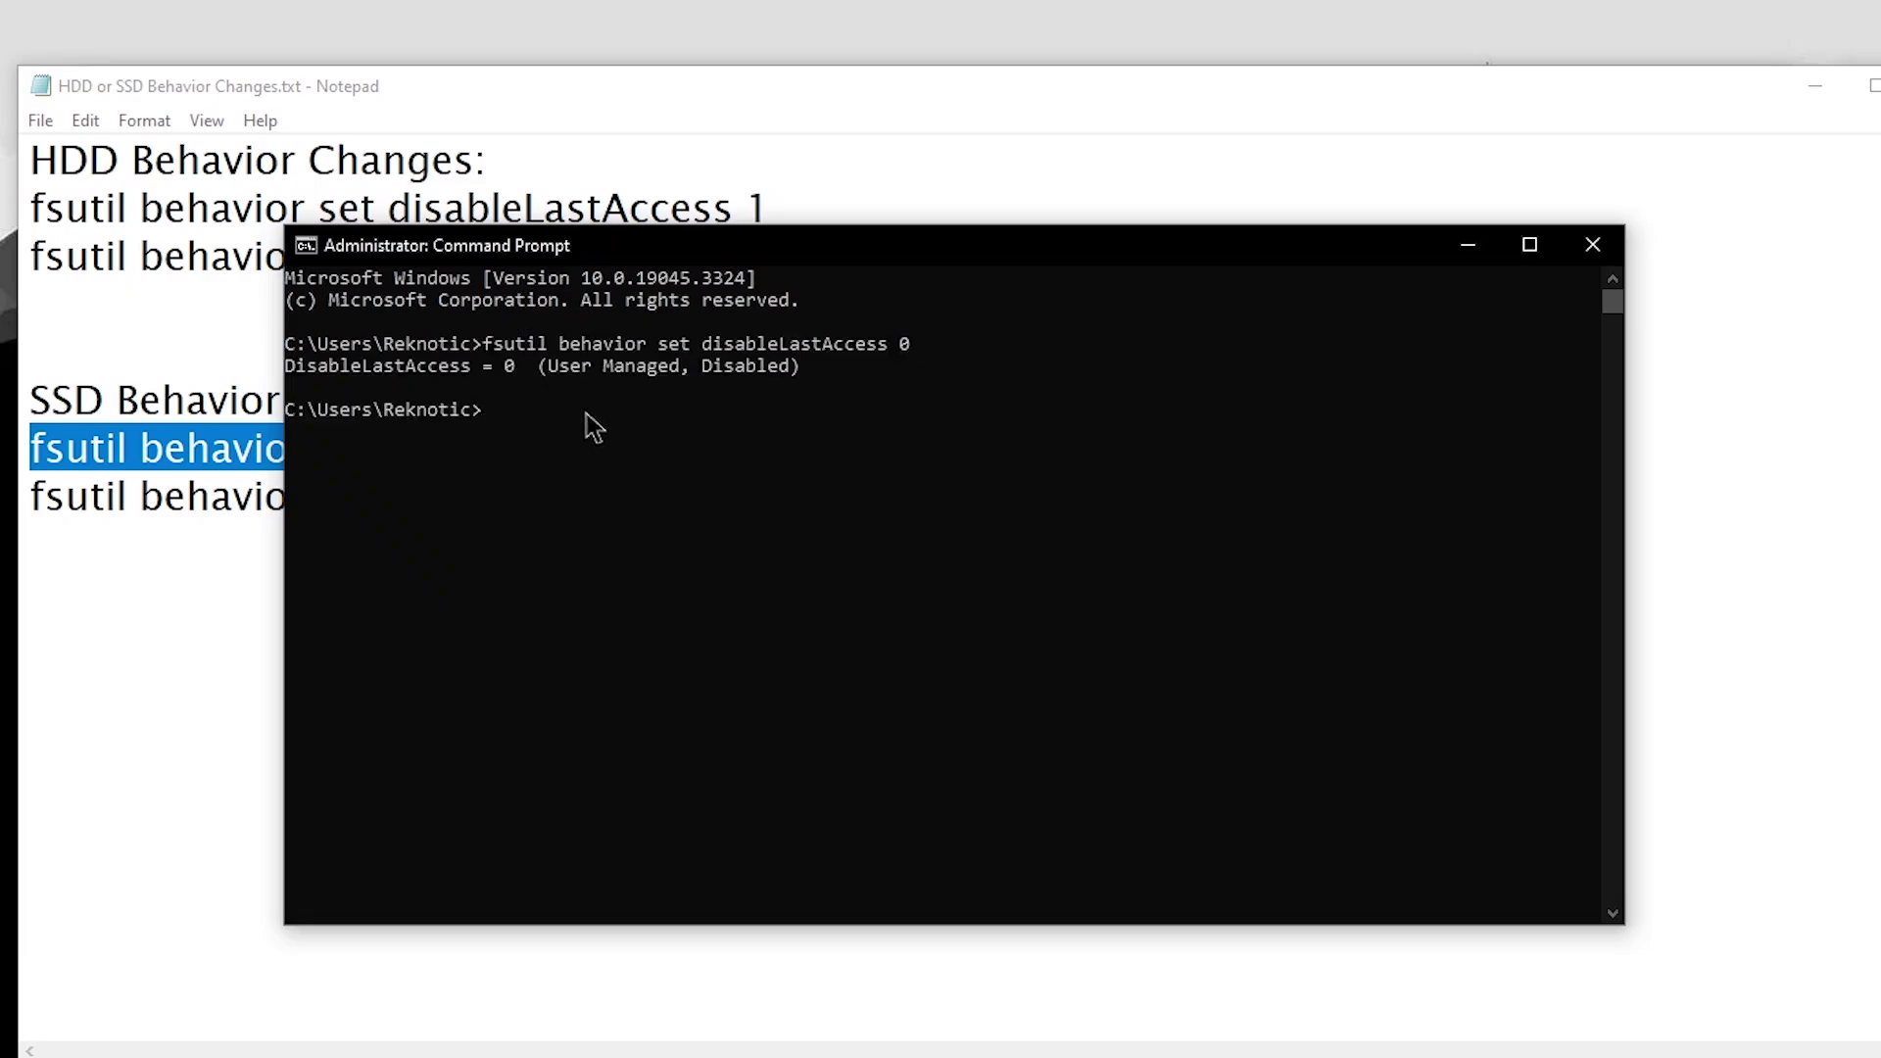
Run the SSD fsutil disable8dot3 1 command in Command Prompt.
{"action": "left_click", "coordinate": [145, 568]}
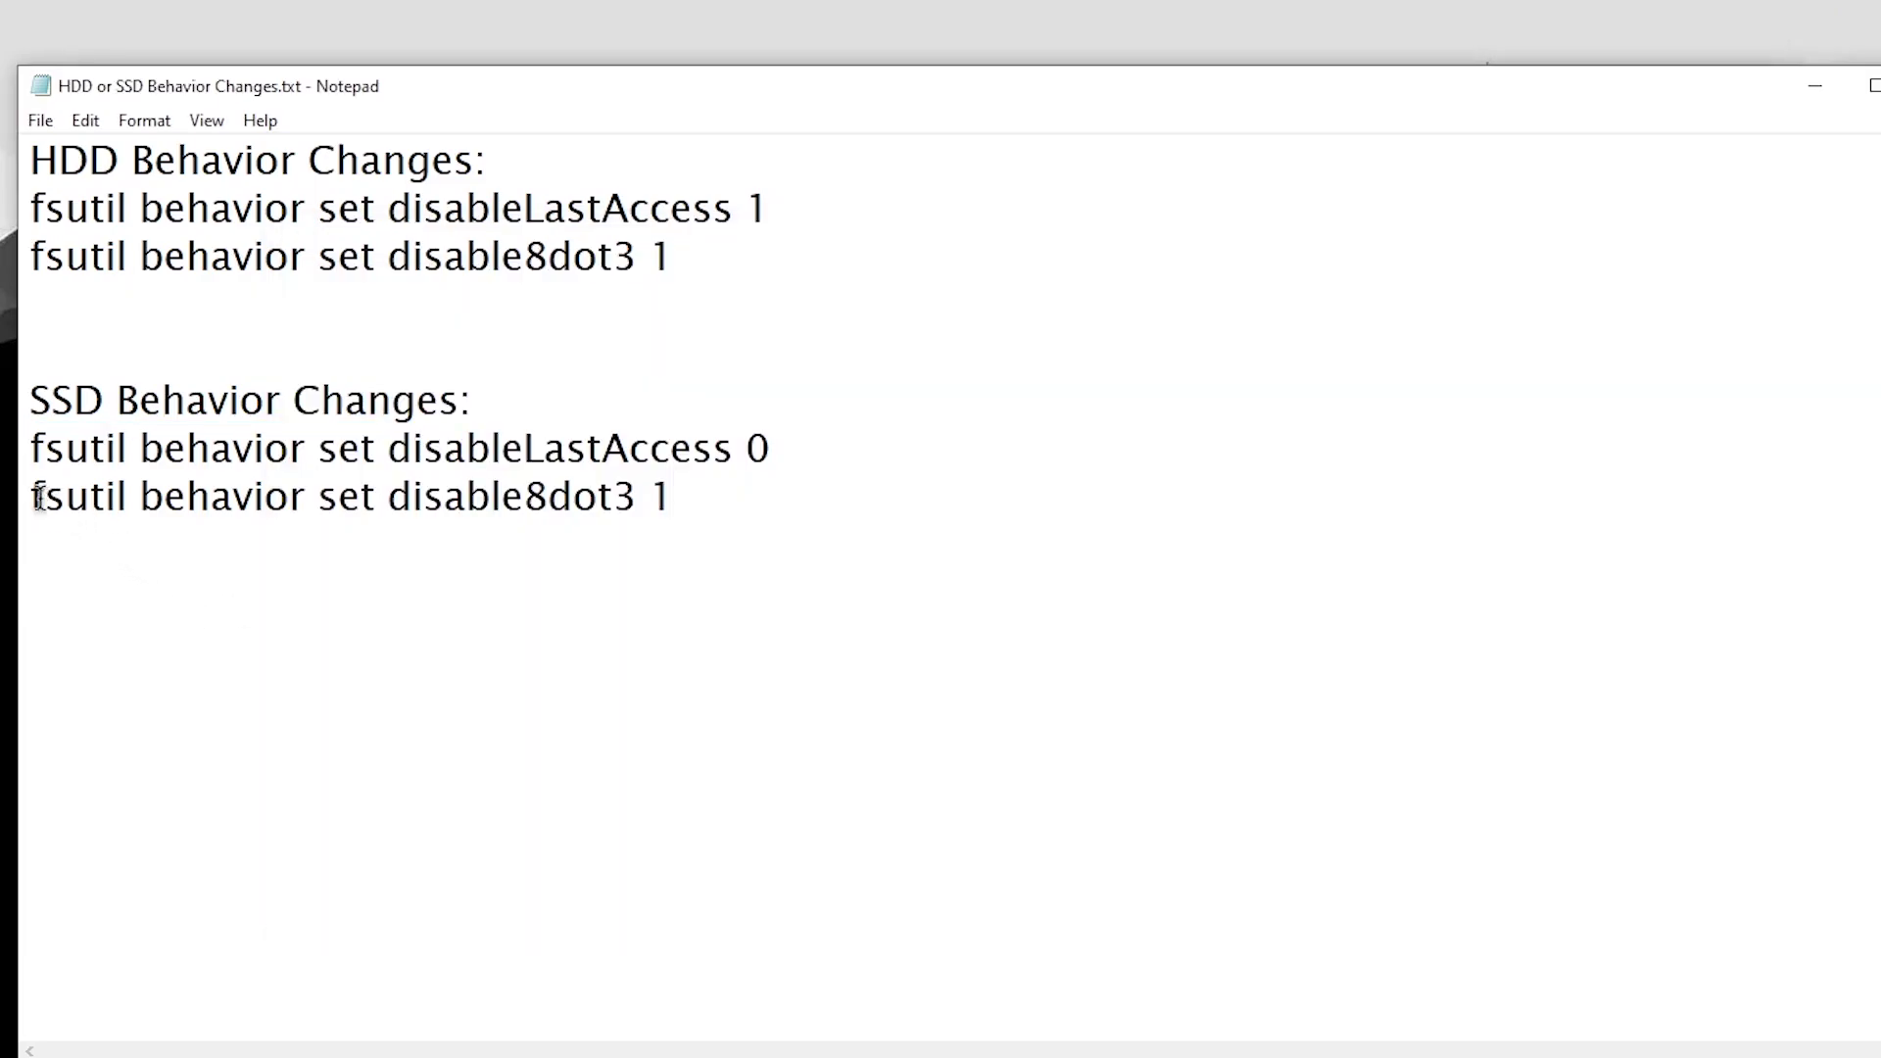
{"action": "left_click_drag", "start_coordinate": [35, 497], "coordinate": [685, 509]}
{"action": "right_click", "coordinate": [594, 507]}
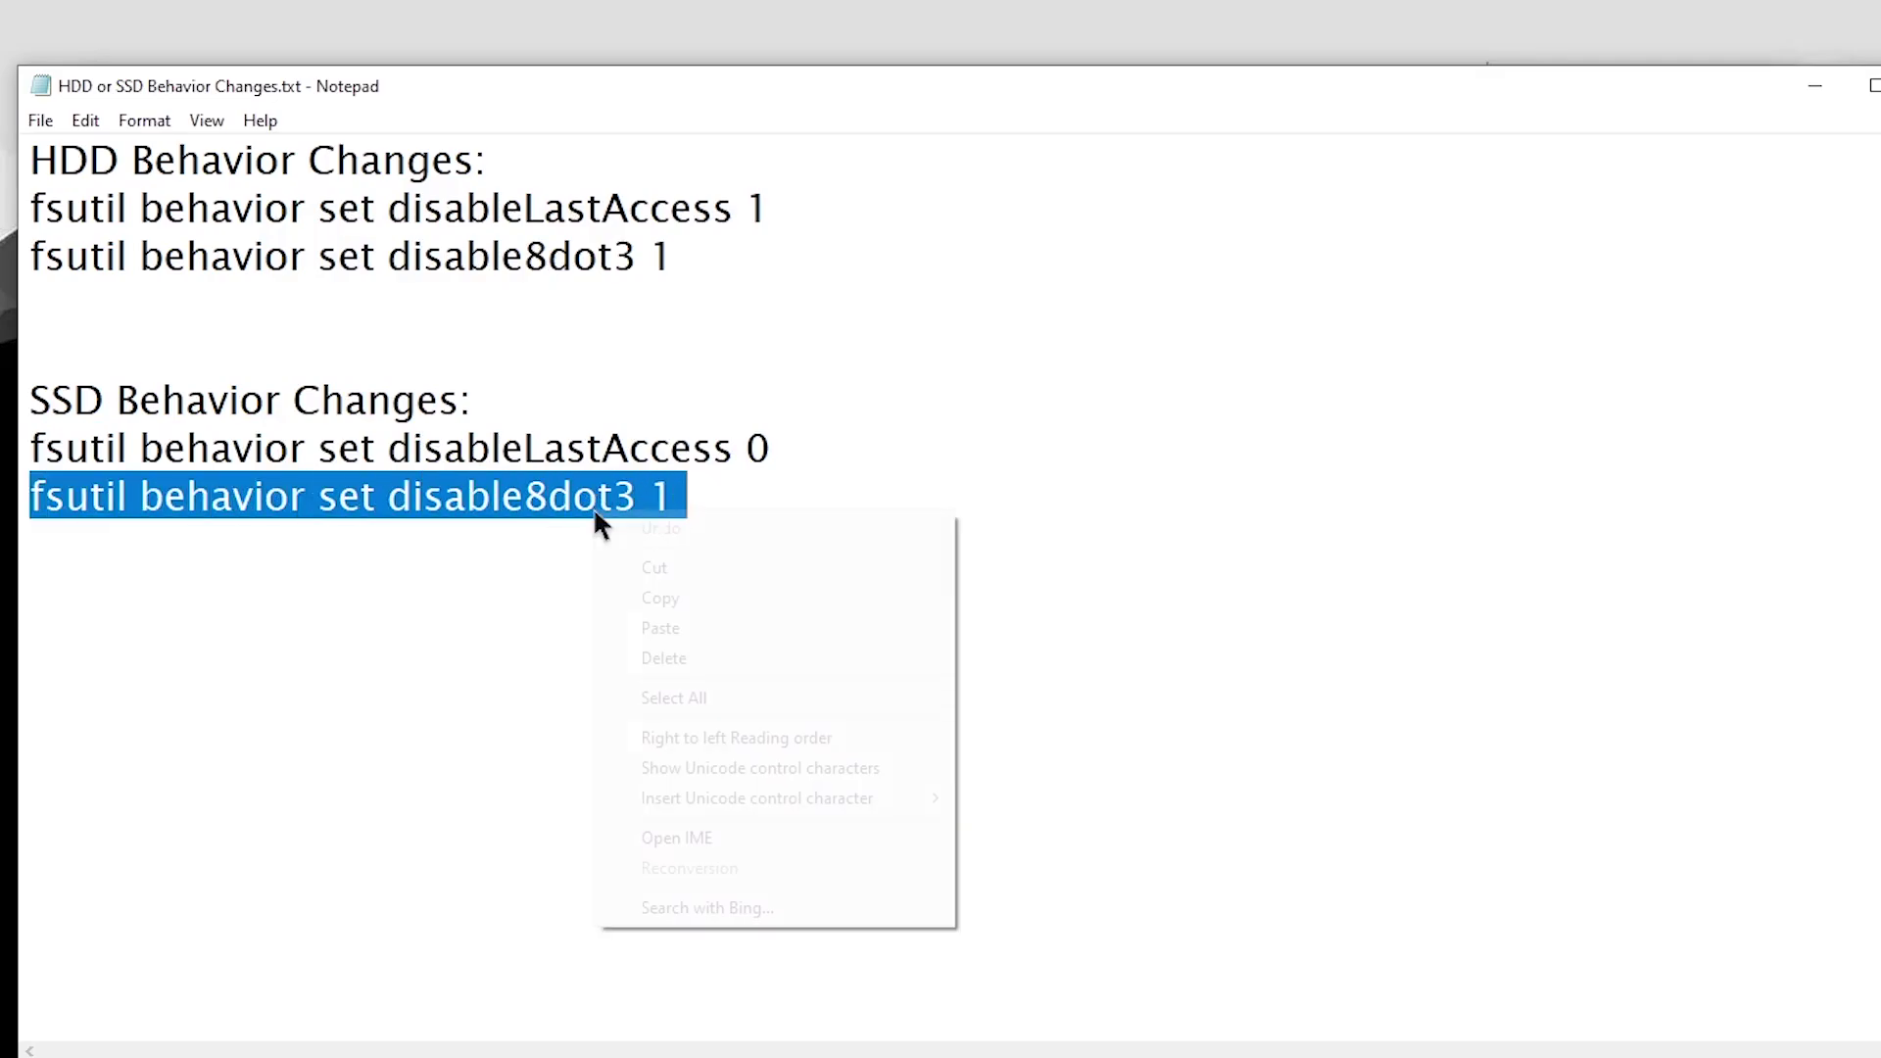
{"action": "left_click", "coordinate": [659, 598]}
{"action": "key", "text": "alt+Tab"}
{"action": "right_click", "coordinate": [1074, 578]}
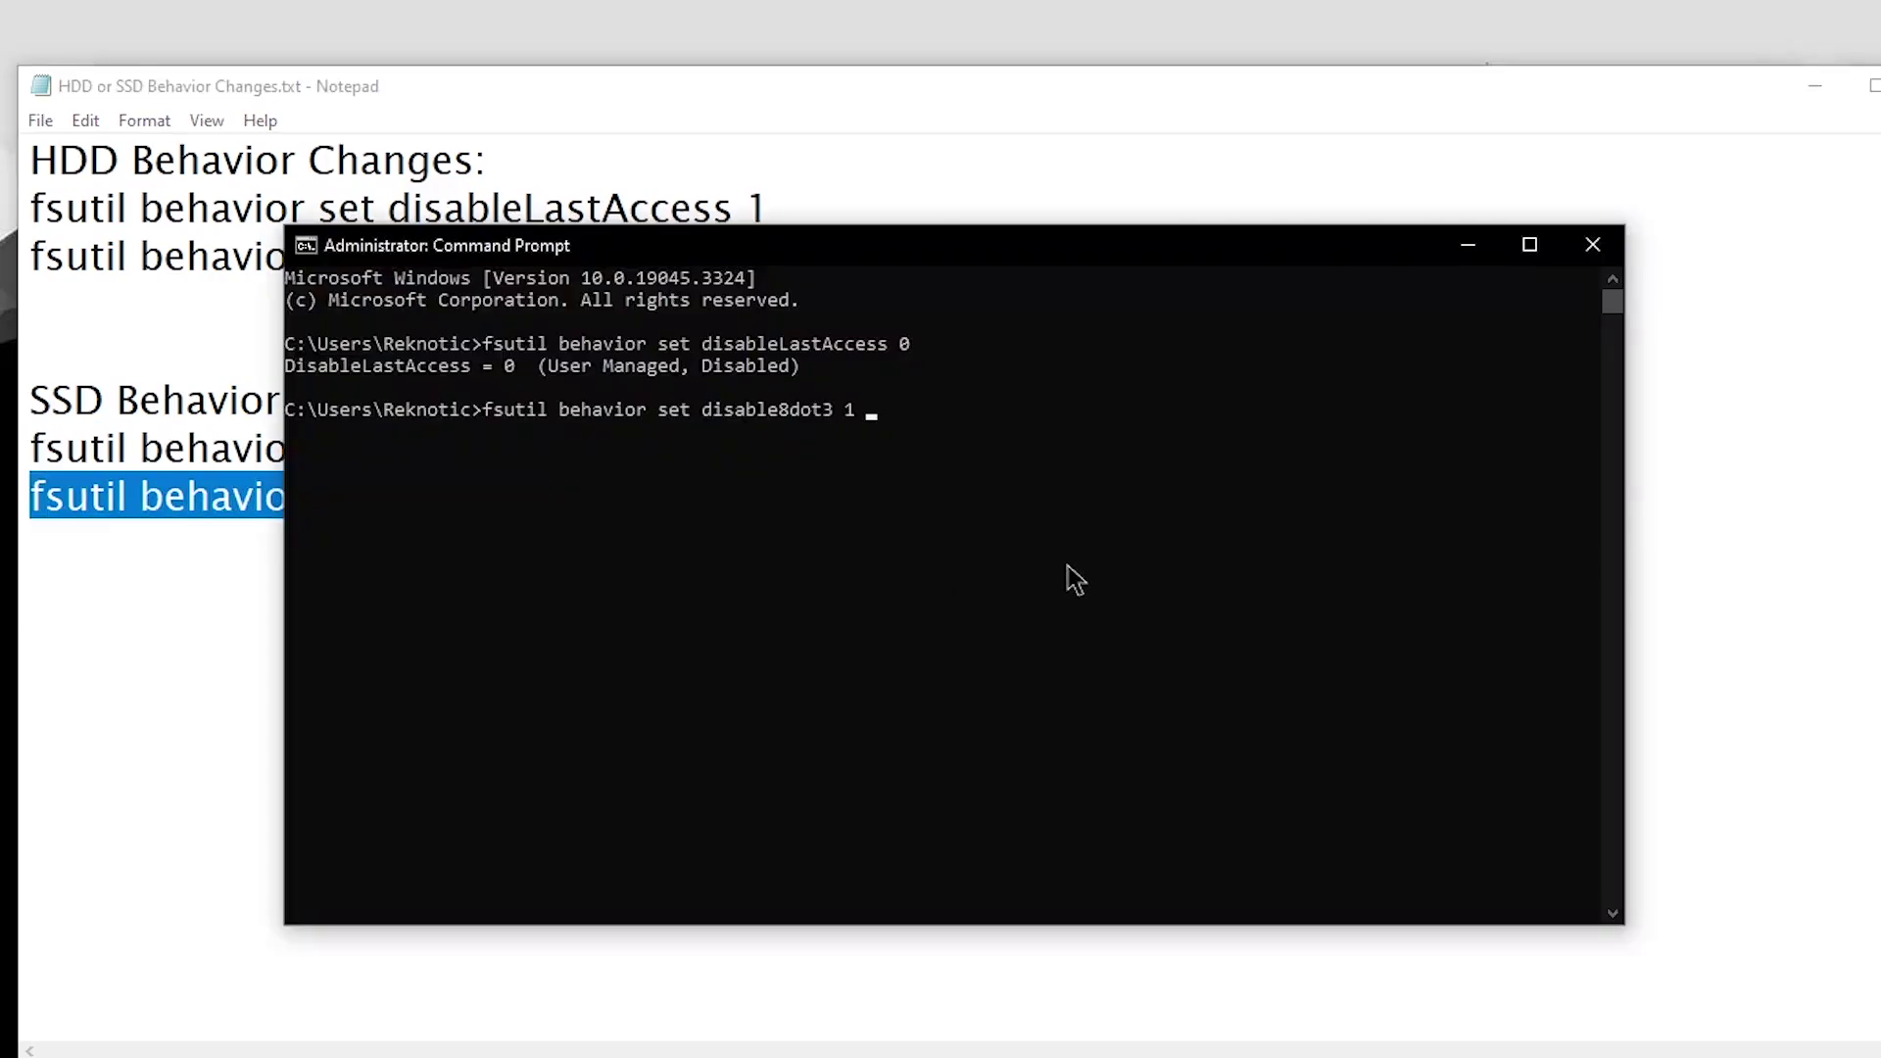
{"action": "key", "text": "Return"}
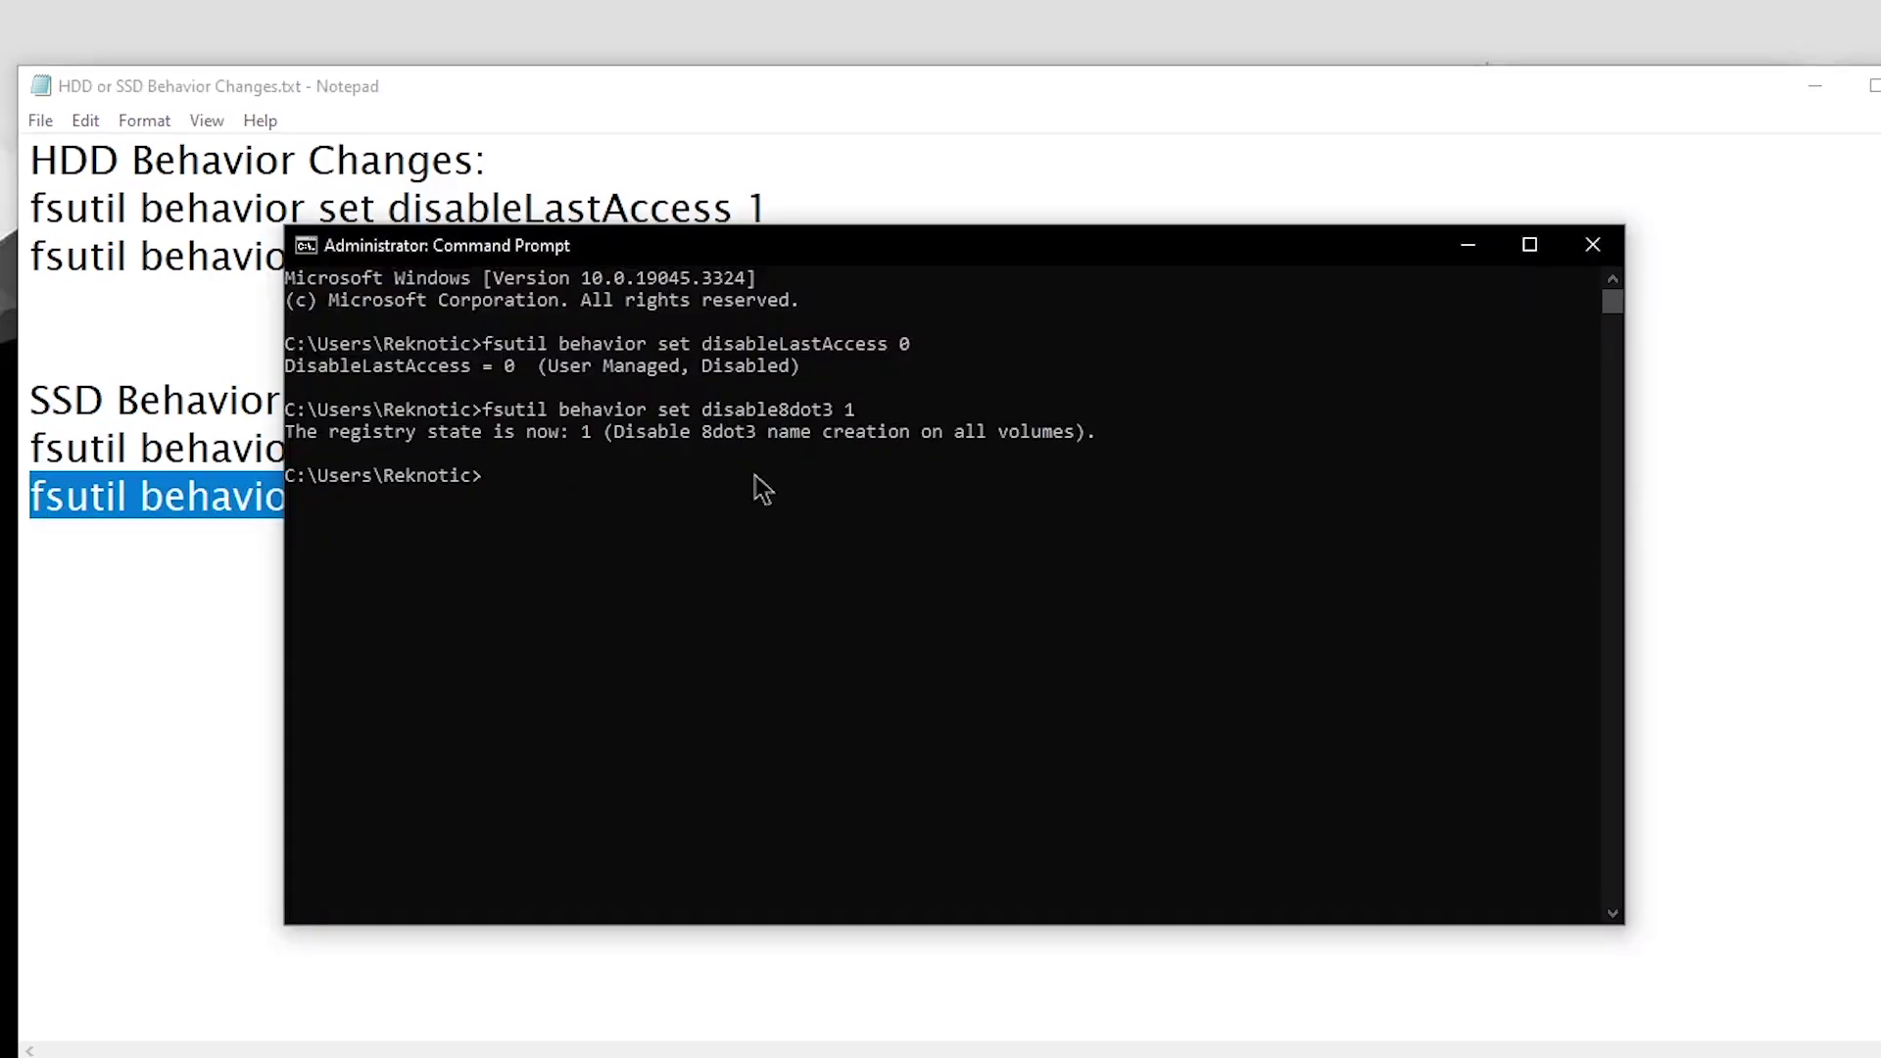